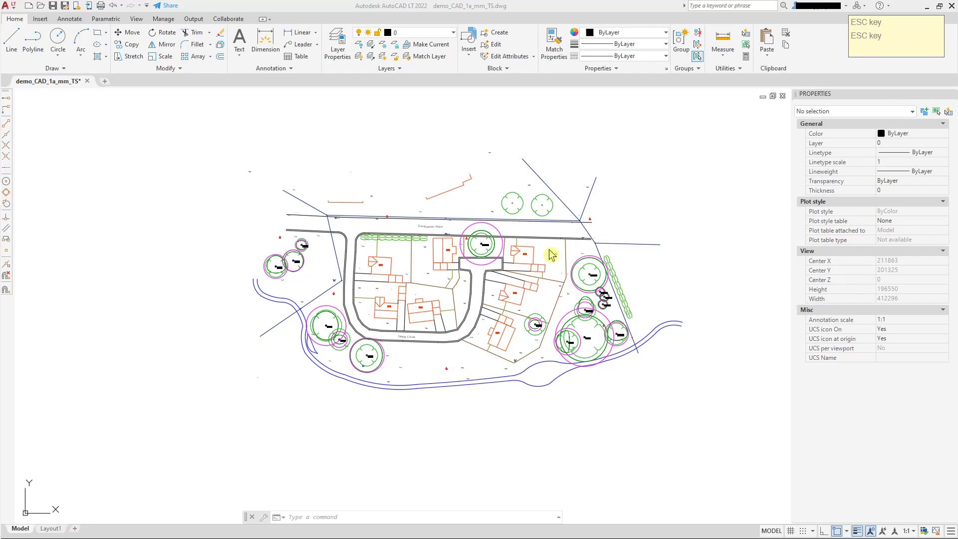
Examine the site plan in model space, including Southgreen Road, the houses and the surrounding trees.
scroll(503, 238, up, 5)
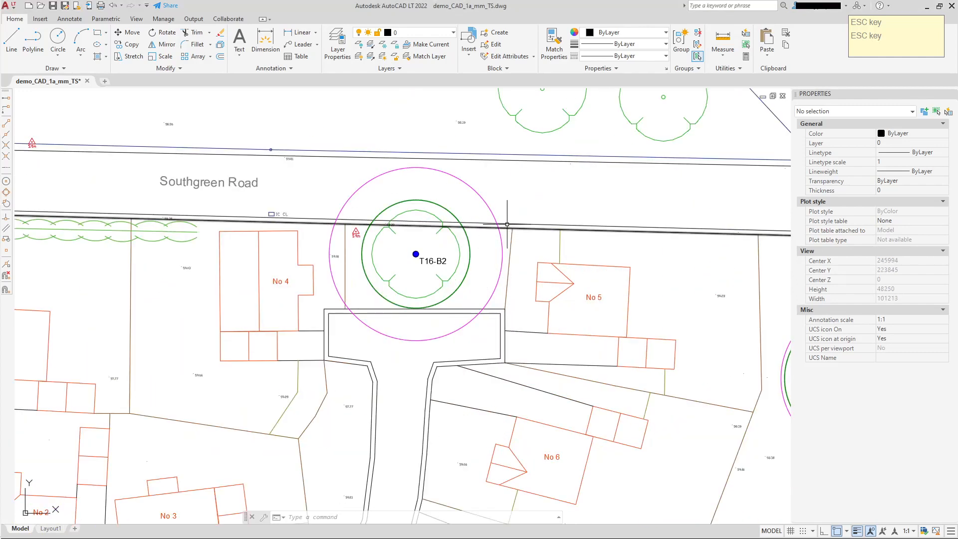
scroll(507, 224, down, 7)
scroll(511, 221, up, 5)
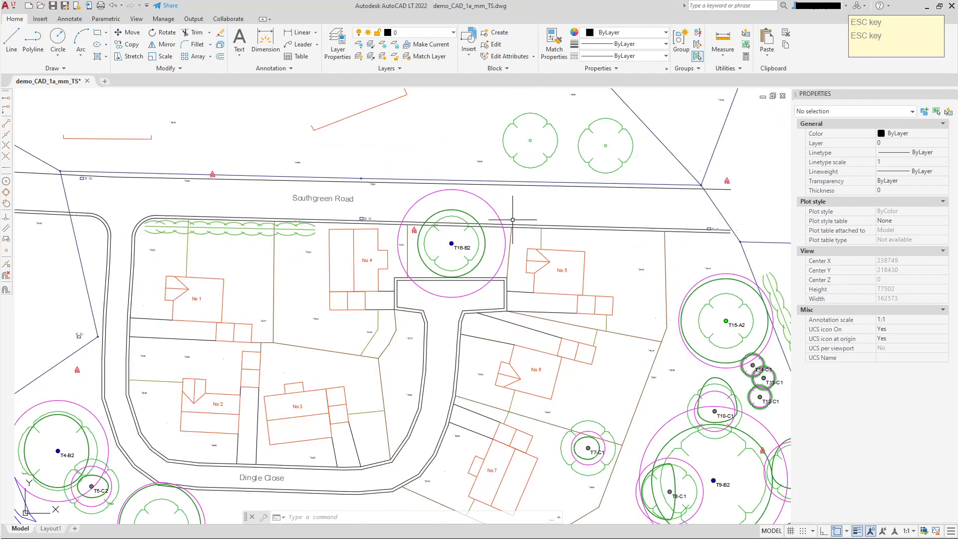
scroll(555, 213, down, 2)
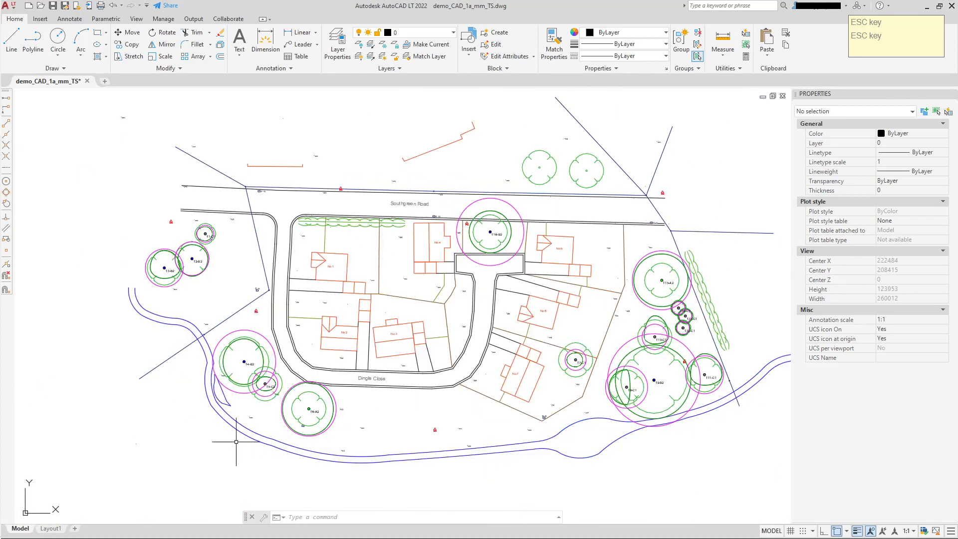
middle_drag(570, 231, 591, 258)
scroll(482, 230, up, 2)
scroll(494, 232, down, 2)
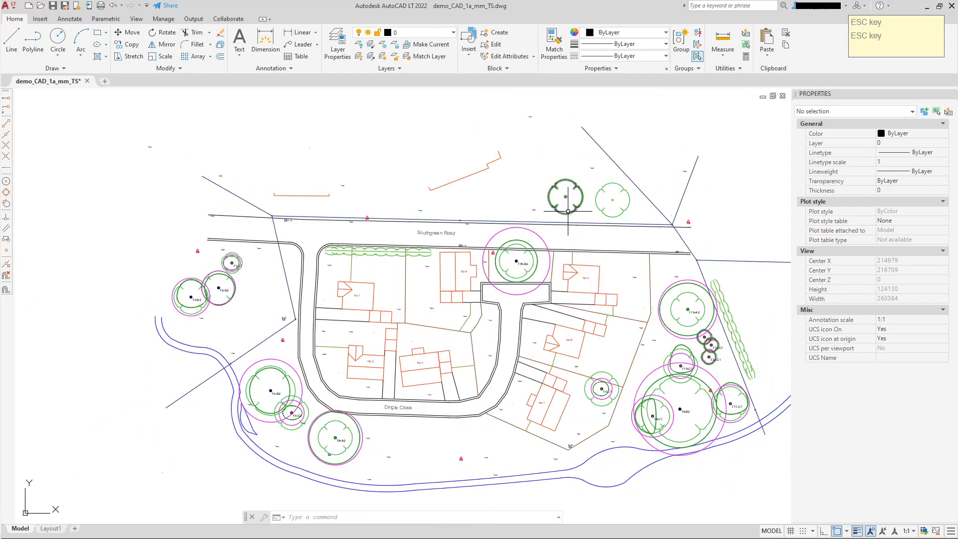
scroll(536, 232, up, 2)
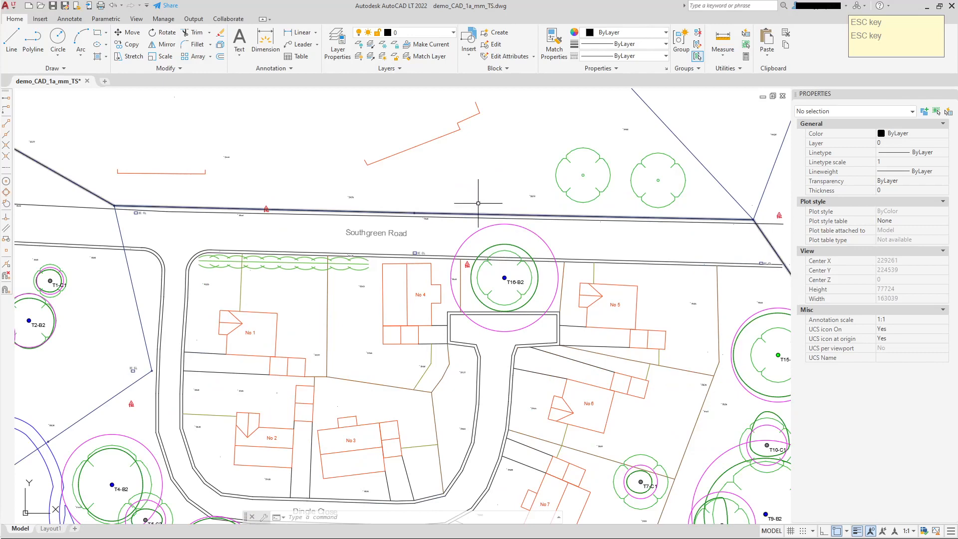
Measure the width of Southgreen Road between its upper and lower edge lines.
click(724, 55)
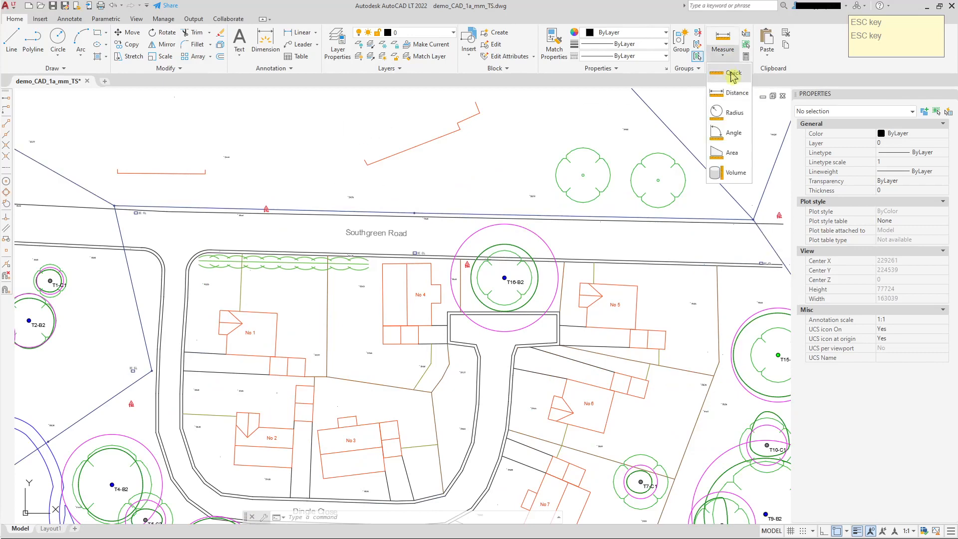
click(726, 77)
click(319, 214)
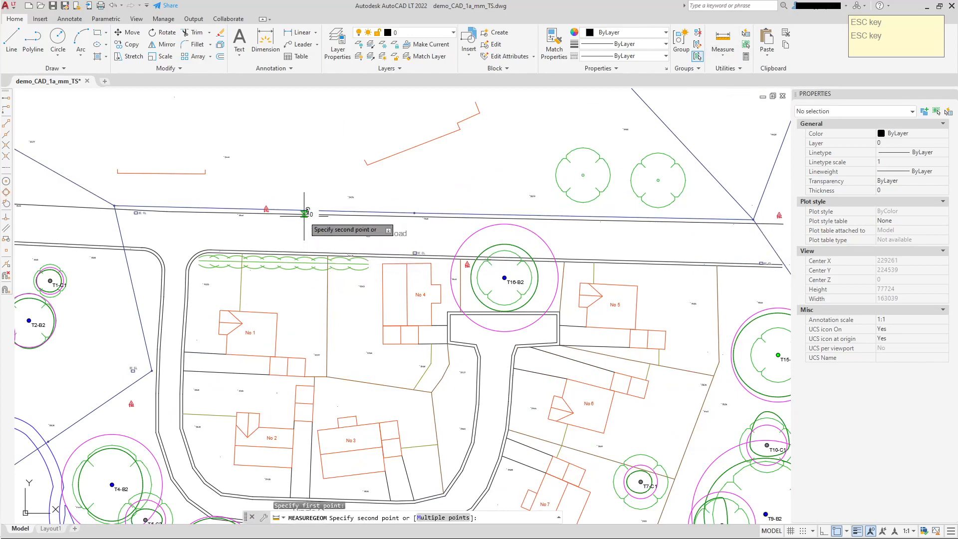
scroll(306, 234, up, 2)
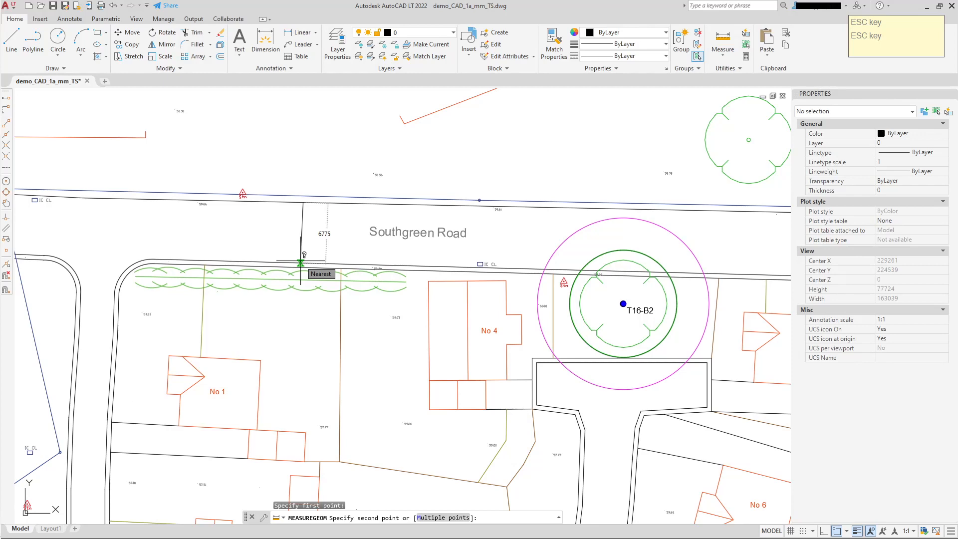
key(Escape)
Switch to Layout1 and inspect the properties of its viewport.
scroll(763, 220, down, 3)
mouse_move(719, 280)
middle_down()
mouse_move(701, 290)
mouse_move(522, 260)
middle_up()
middle_drag(514, 357, 480, 351)
mouse_move(53, 529)
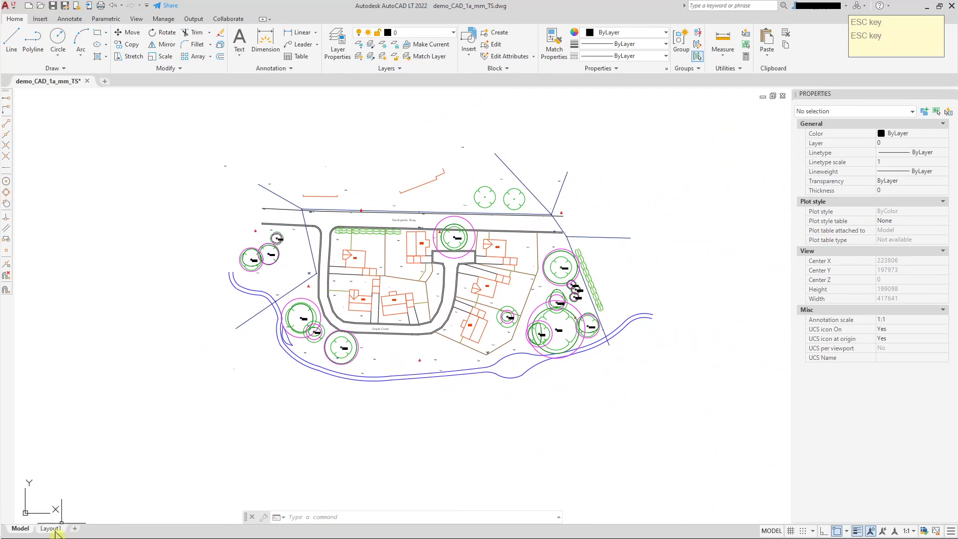
click(52, 528)
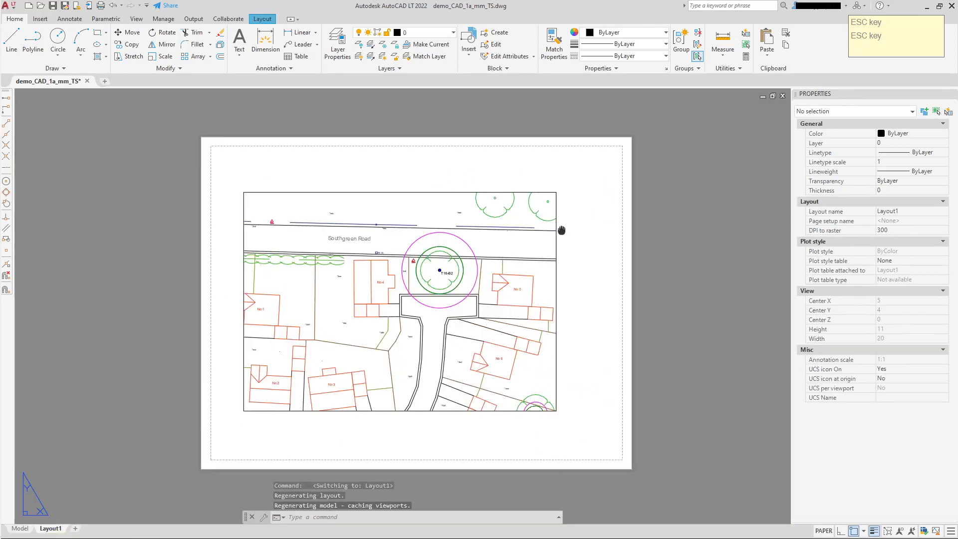
scroll(507, 270, up, 5)
scroll(508, 270, down, 5)
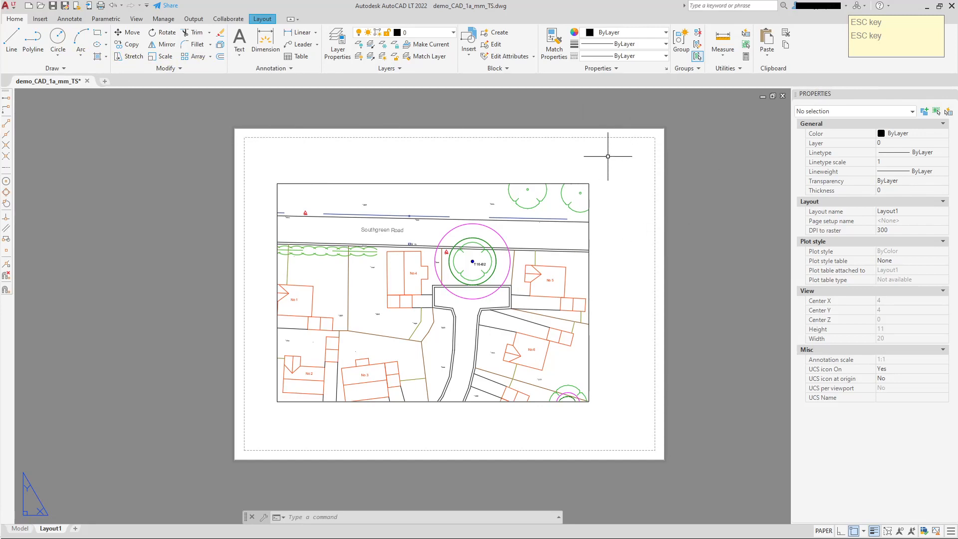
click(564, 183)
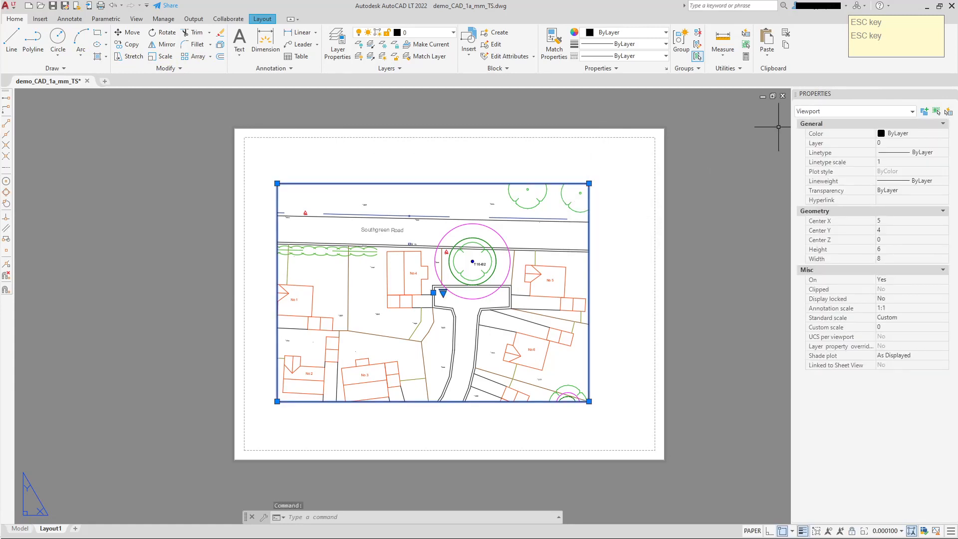
key(Escape)
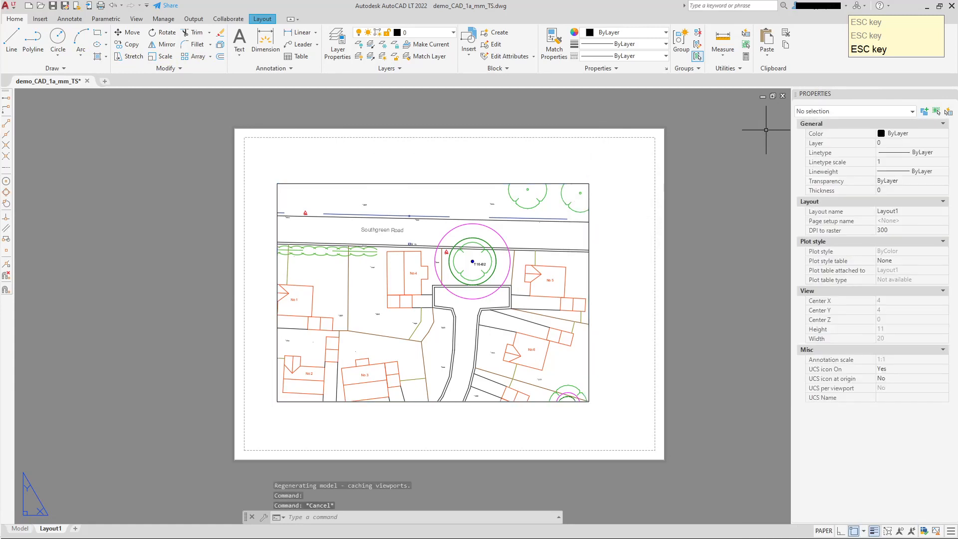
Draw a circle in paper space overlapping the viewport's upper-right corner, and erase it.
click(58, 38)
click(601, 222)
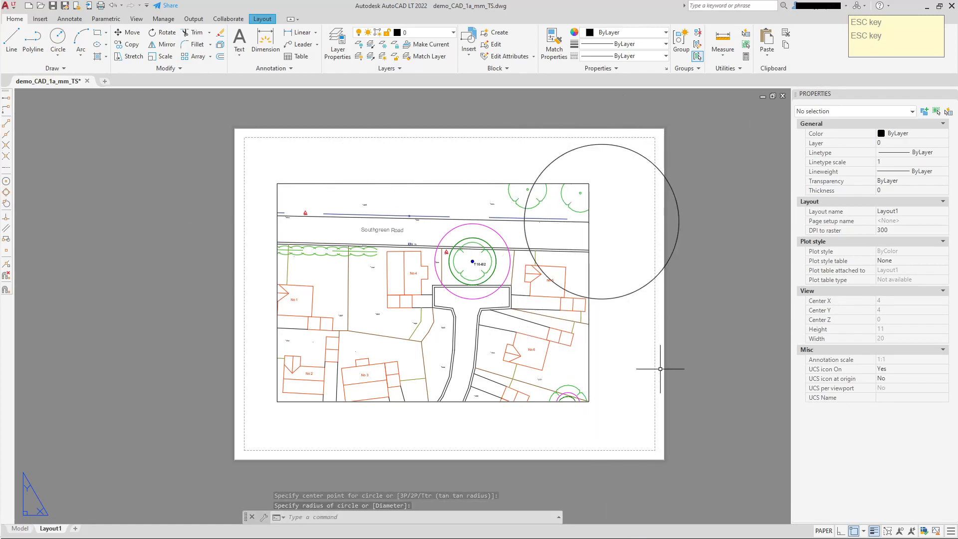
click(605, 144)
key(Delete)
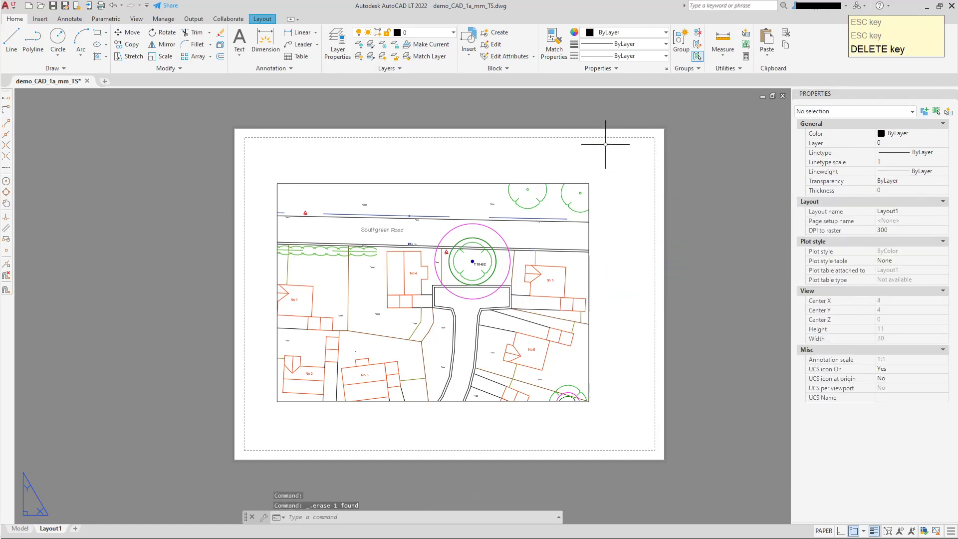
Select the layout viewport and show its settings in the docked Properties palette.
click(566, 183)
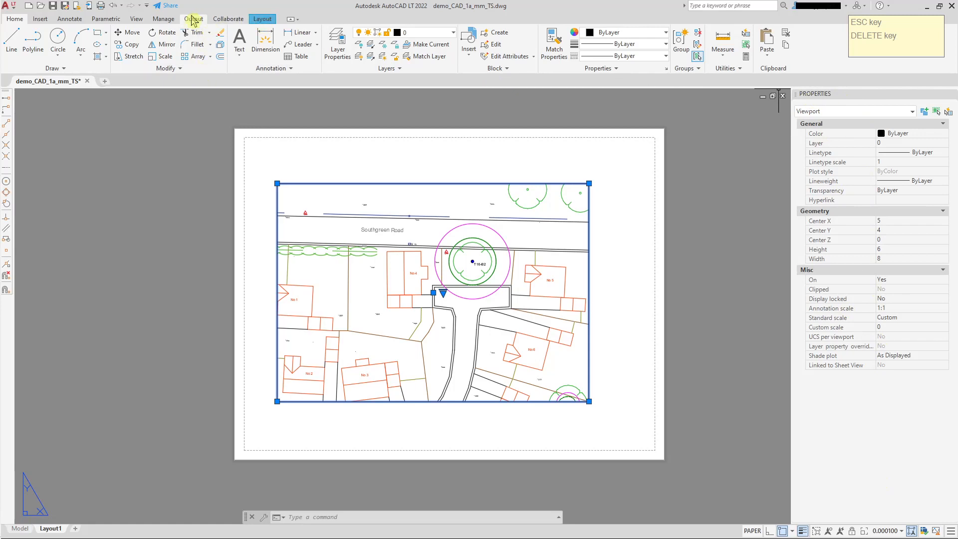
click(140, 21)
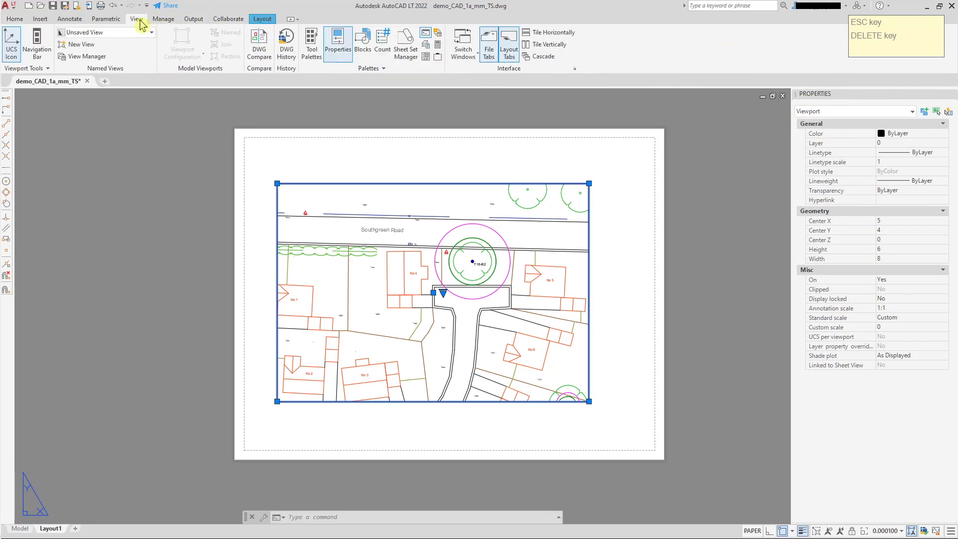
click(338, 46)
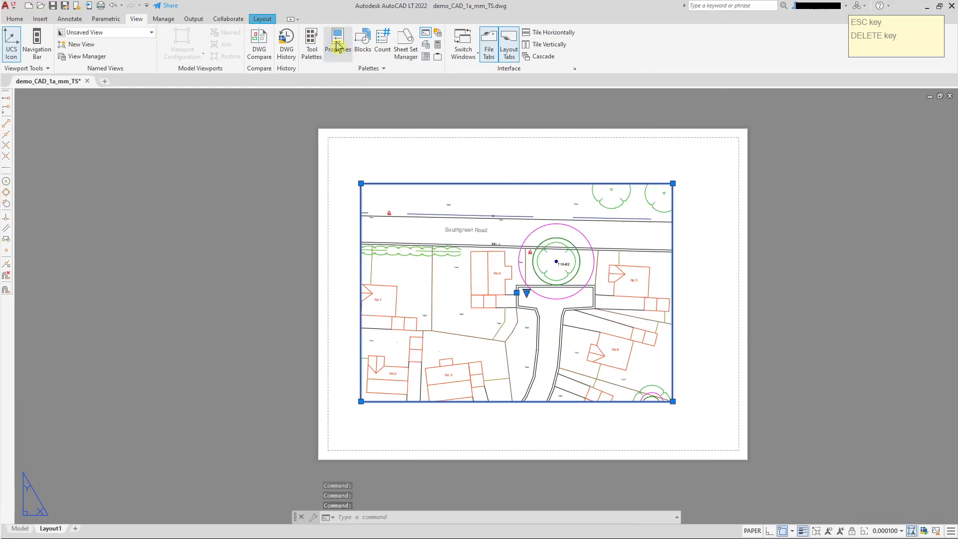
click(338, 46)
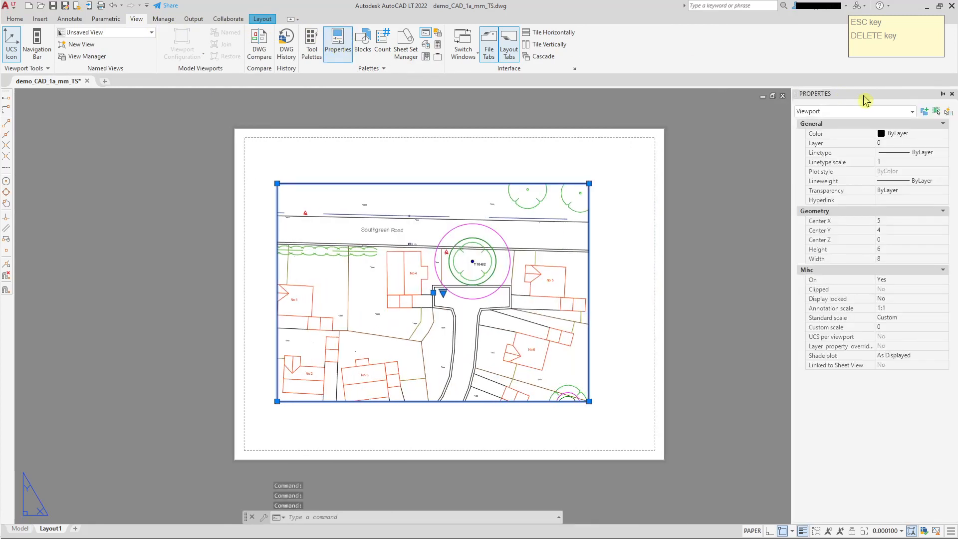
mouse_move(879, 99)
mouse_down()
mouse_move(567, 140)
mouse_move(542, 163)
mouse_up()
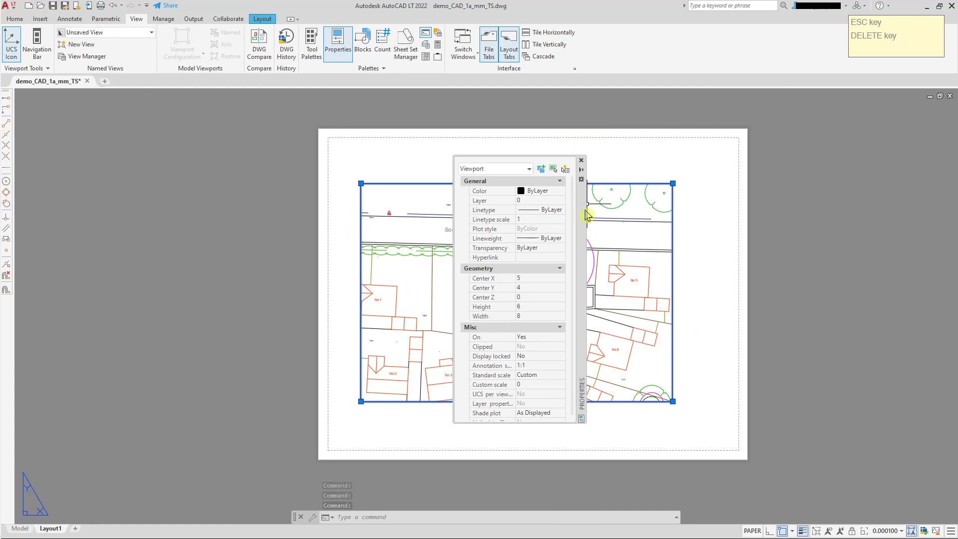
drag(590, 214, 947, 208)
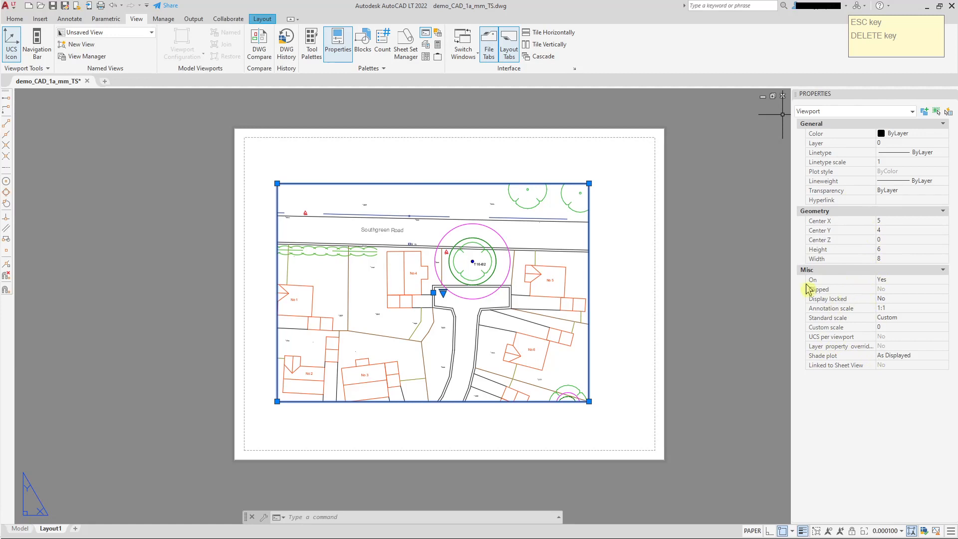
Check the Yes and No options of the viewport's On property and keep it at Yes.
click(903, 280)
click(904, 280)
click(895, 298)
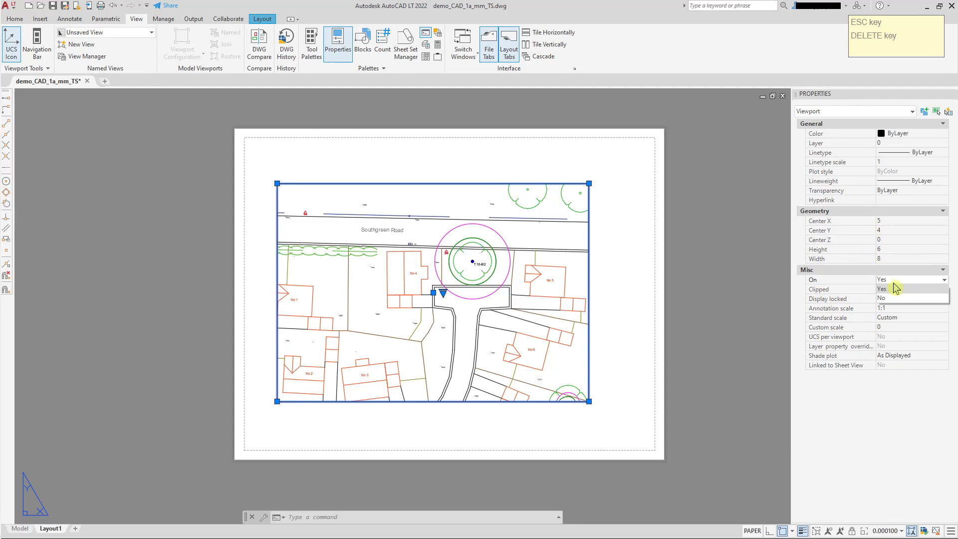
click(897, 289)
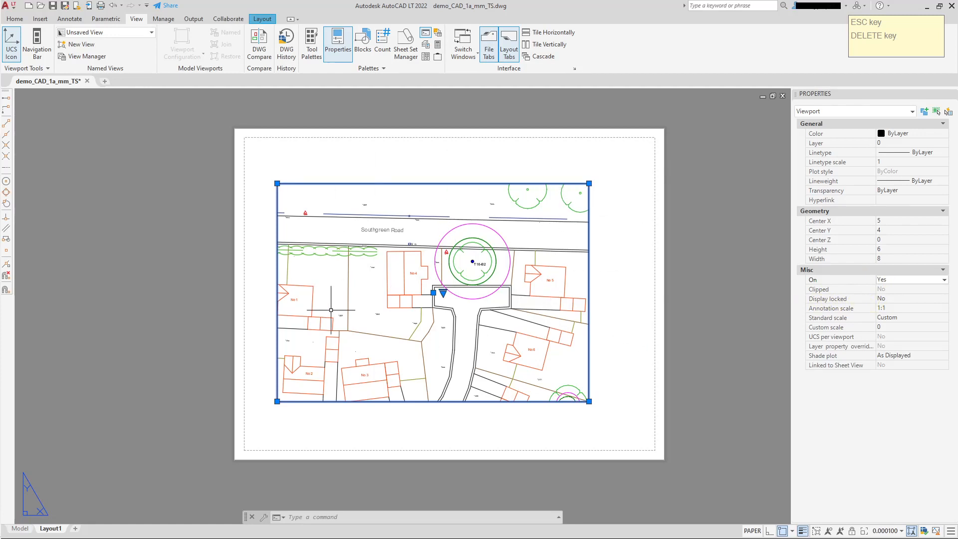
Set the viewport's Display locked property to Yes and return it to No.
click(908, 299)
click(908, 298)
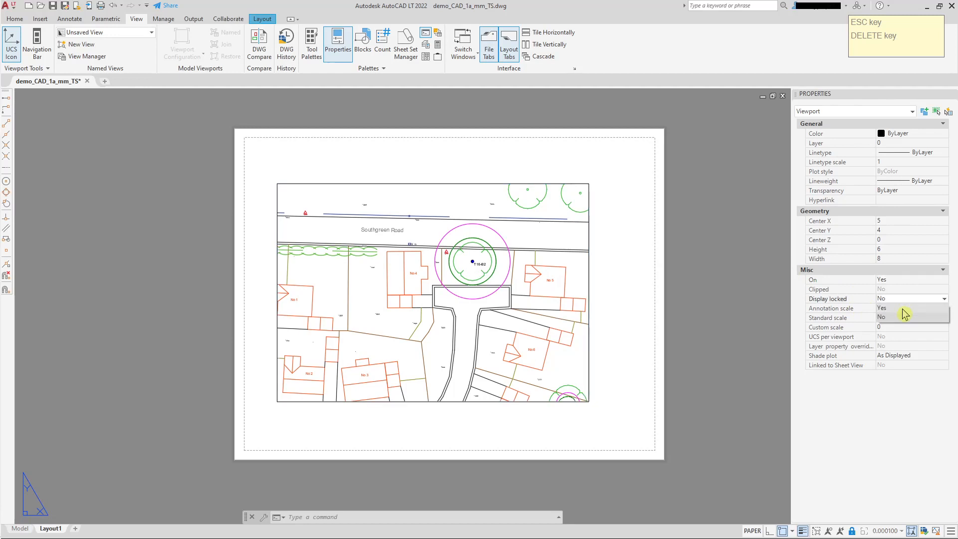
click(906, 312)
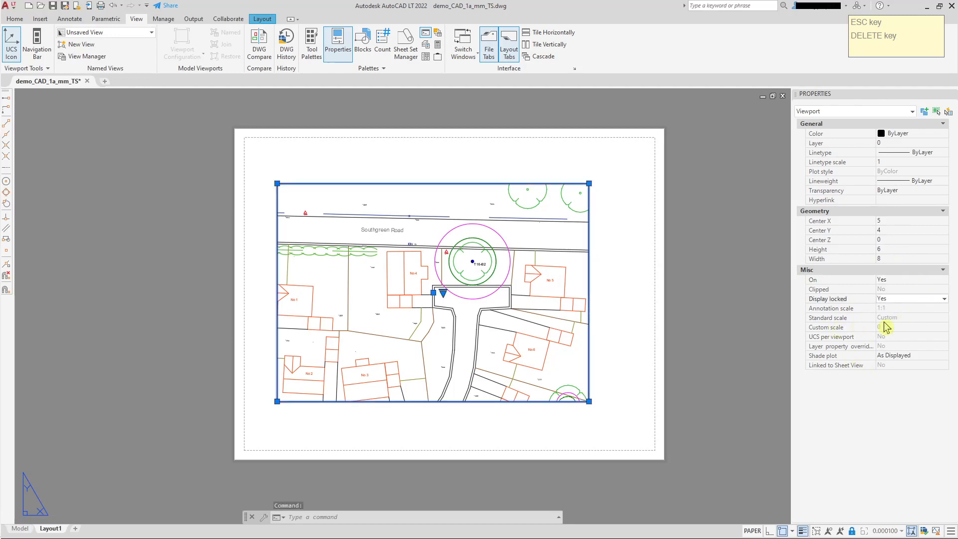
click(920, 305)
click(919, 303)
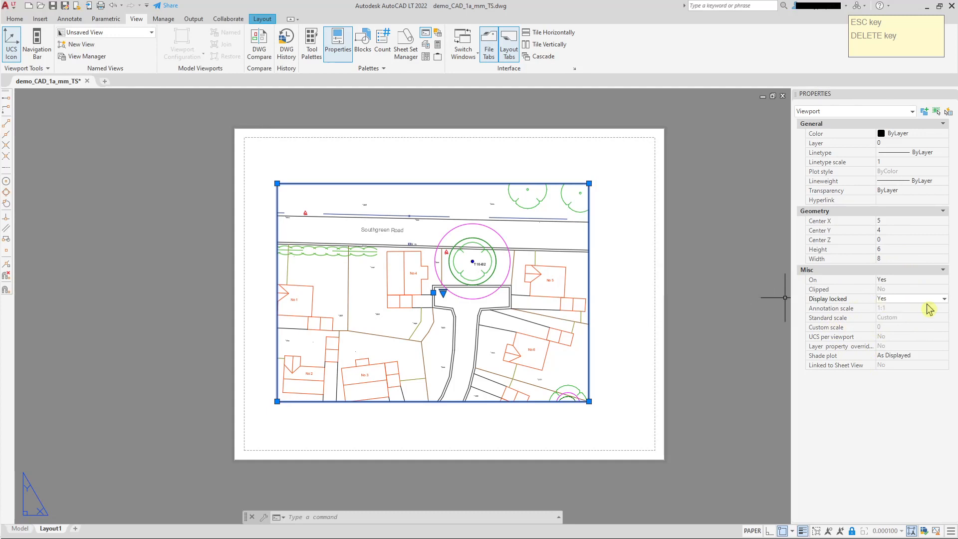
click(909, 300)
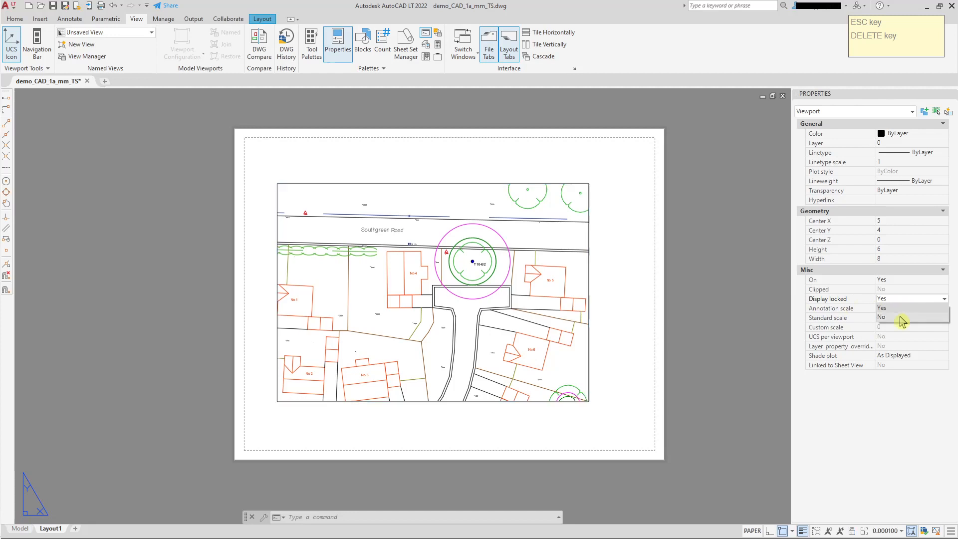
click(908, 313)
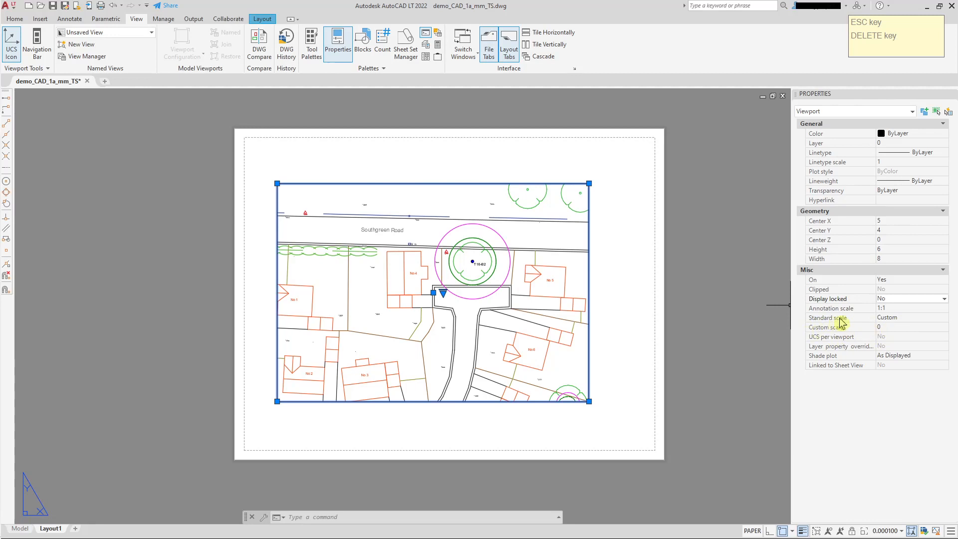
Examine the viewport's available Standard scale options and its Custom scale value.
click(938, 318)
click(944, 318)
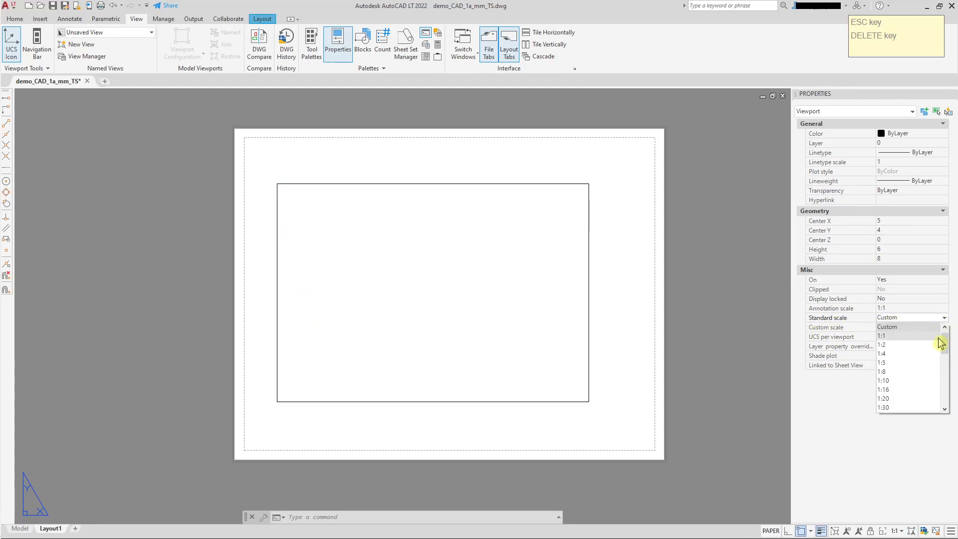
mouse_move(942, 332)
mouse_down()
mouse_move(942, 406)
mouse_move(945, 343)
mouse_up()
mouse_move(945, 349)
mouse_down()
mouse_move(941, 389)
mouse_move(941, 335)
mouse_move(932, 359)
mouse_up()
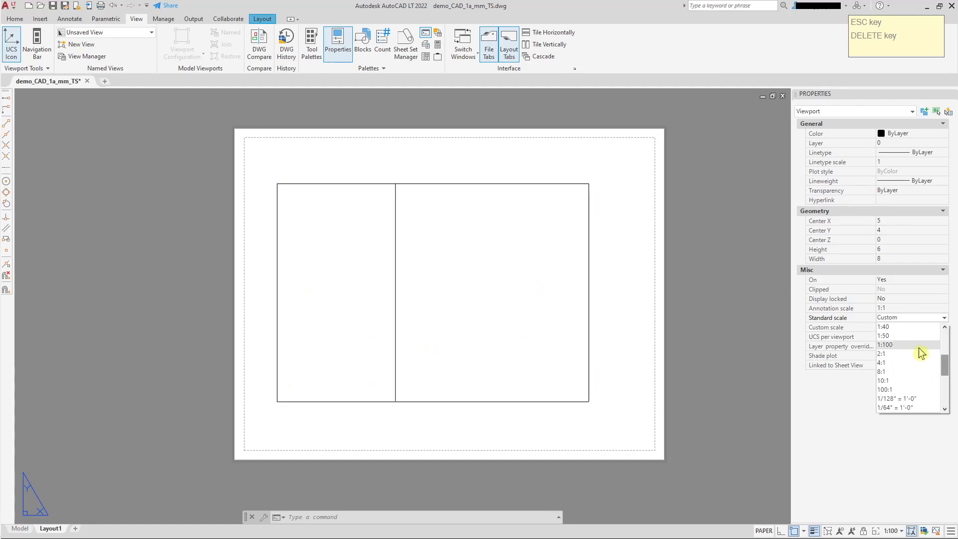
click(943, 409)
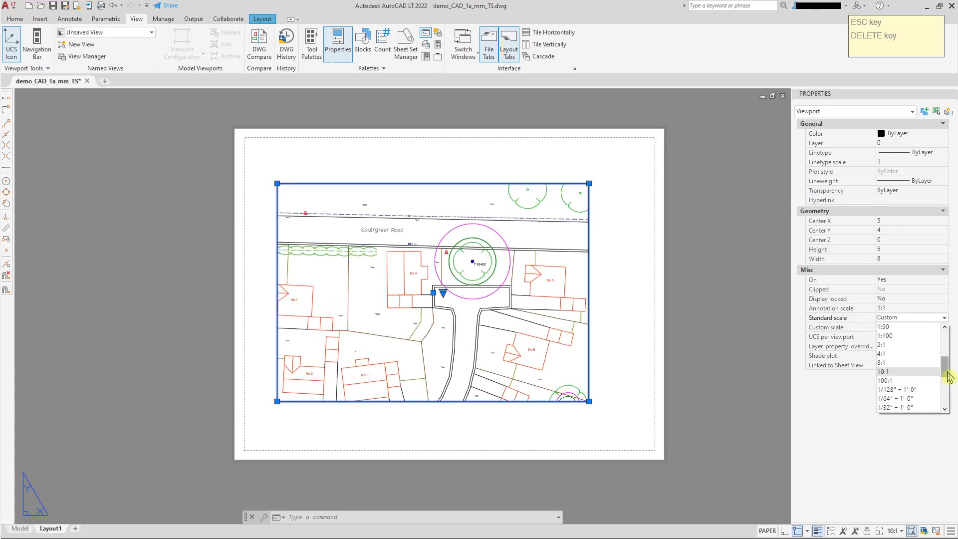
drag(946, 370, 950, 337)
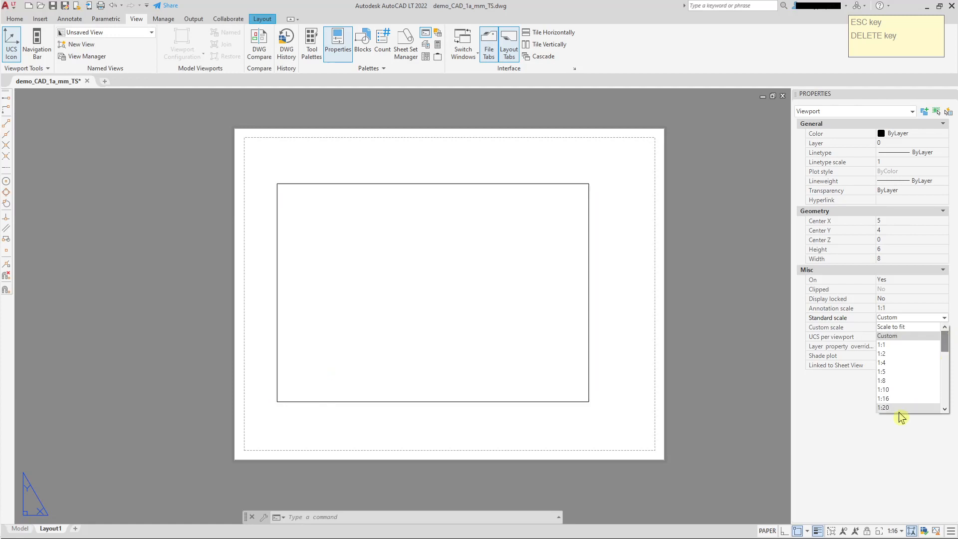
click(923, 316)
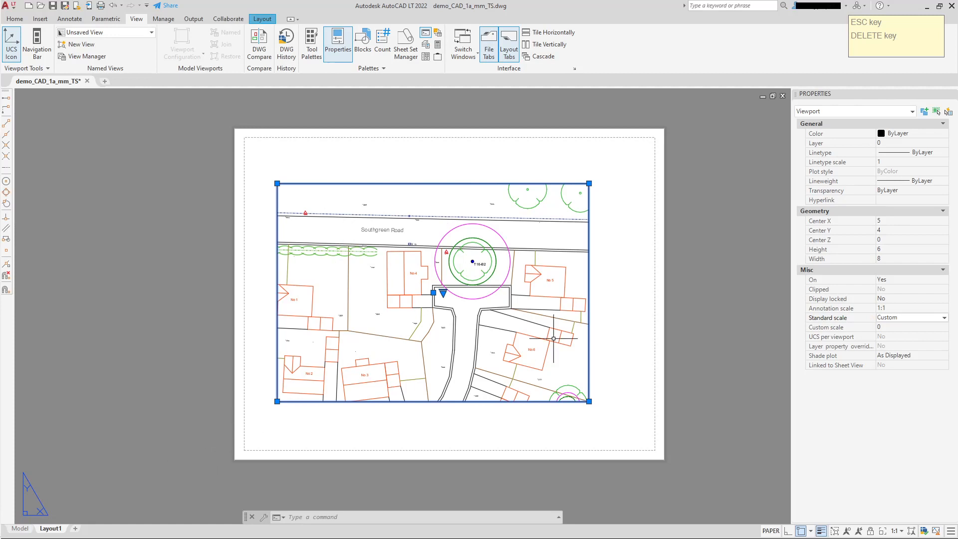
click(944, 318)
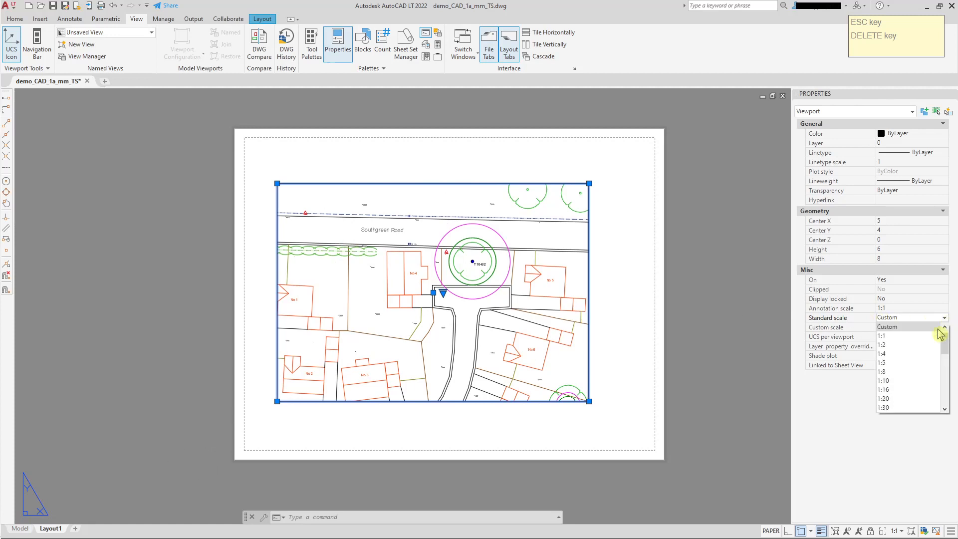
mouse_move(944, 343)
mouse_down()
mouse_move(947, 384)
mouse_move(946, 339)
mouse_up()
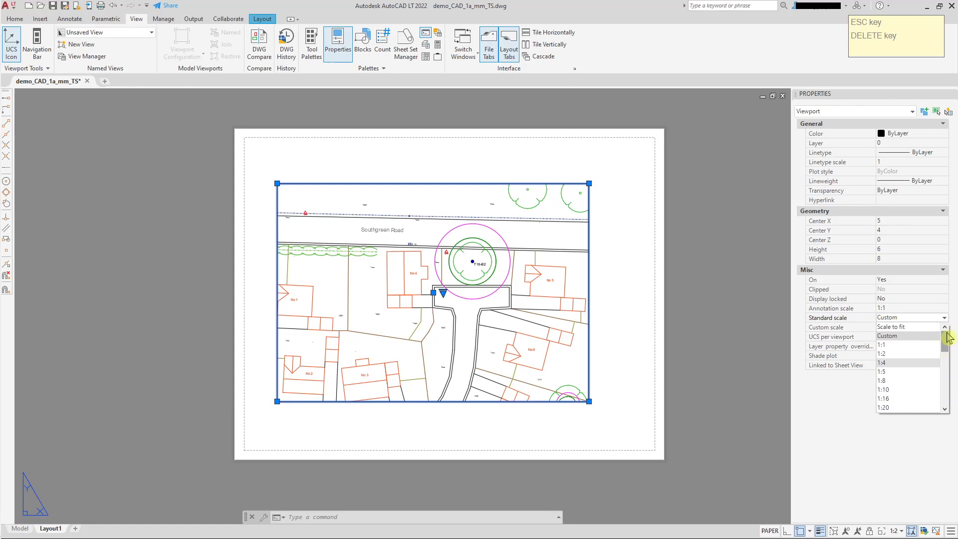
click(938, 318)
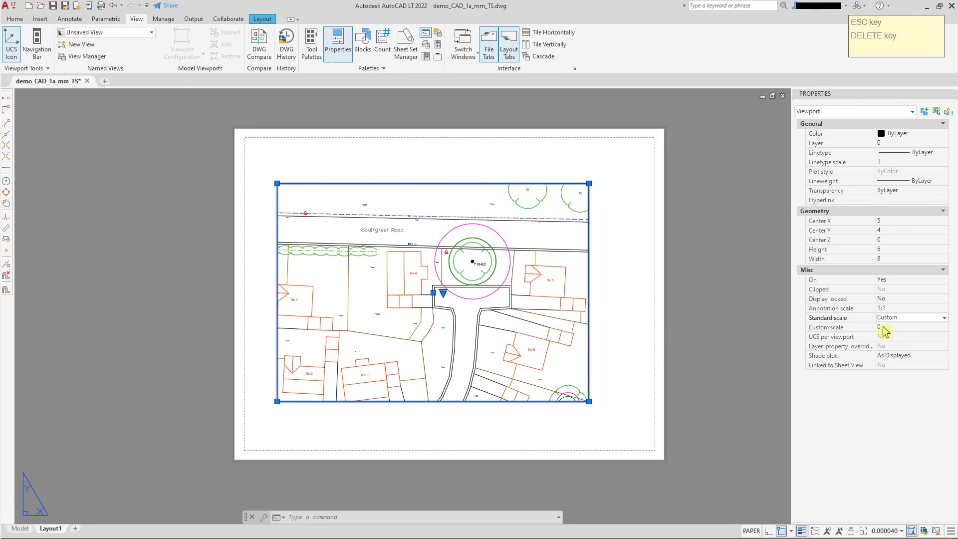
click(944, 318)
click(944, 320)
click(824, 330)
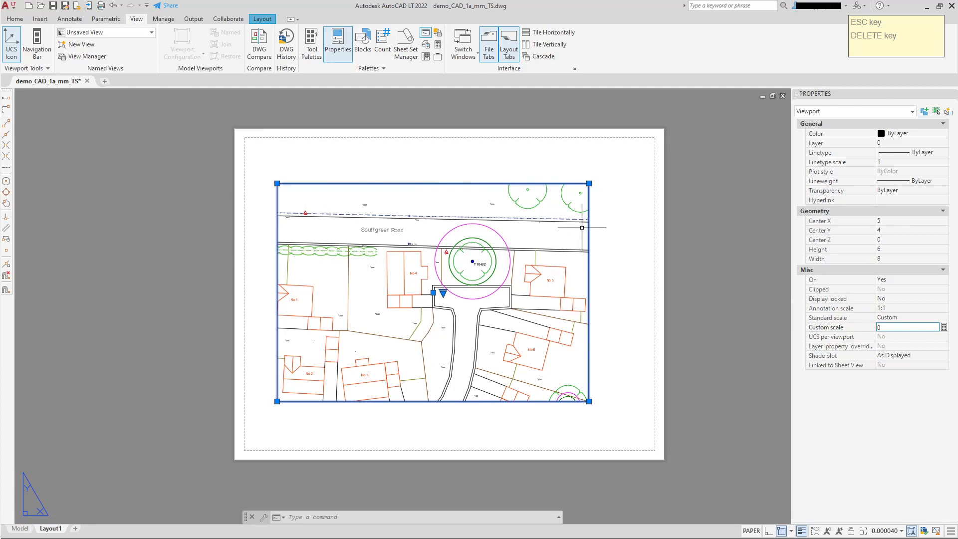
key(Escape)
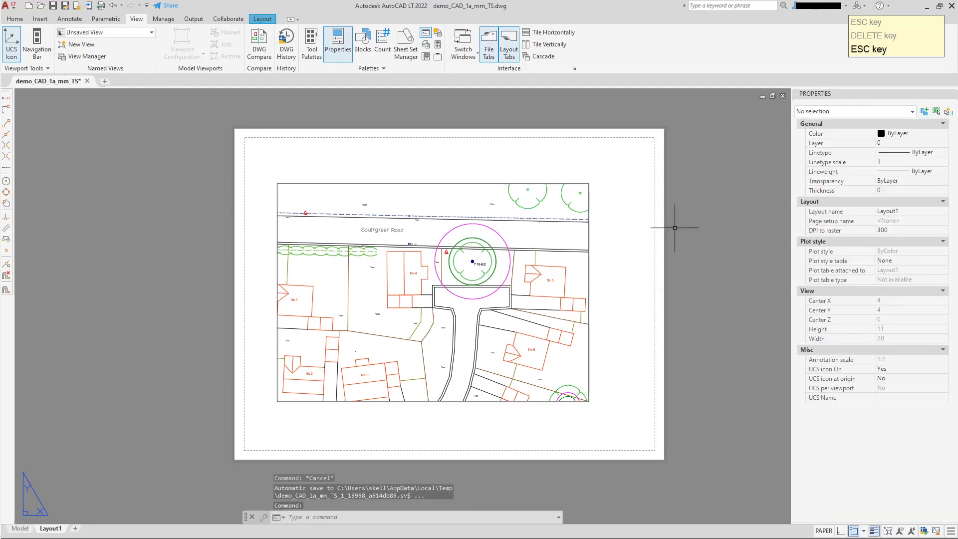
Set the drawing units' length precision to 0.00000000 and recheck the viewport's scale and size properties.
text(un)
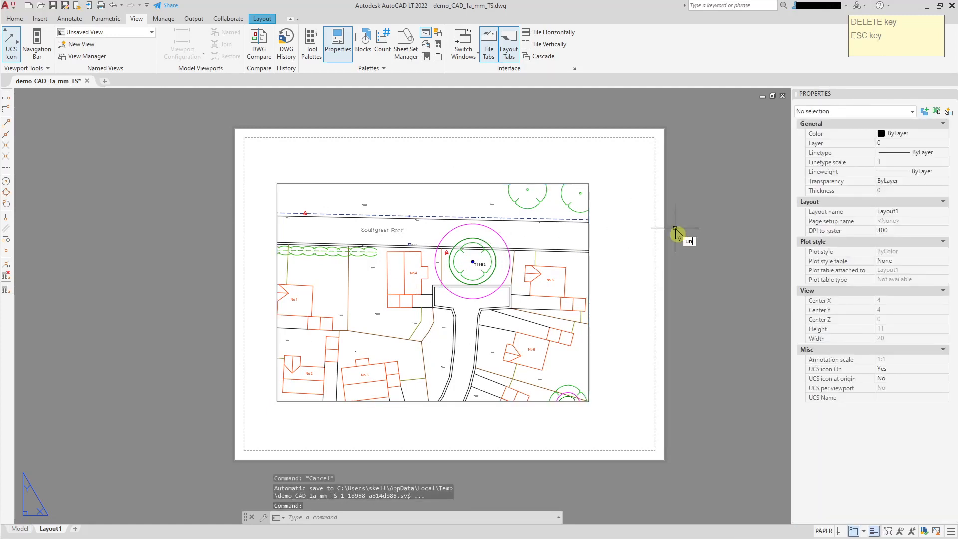
text(it)
key(Return)
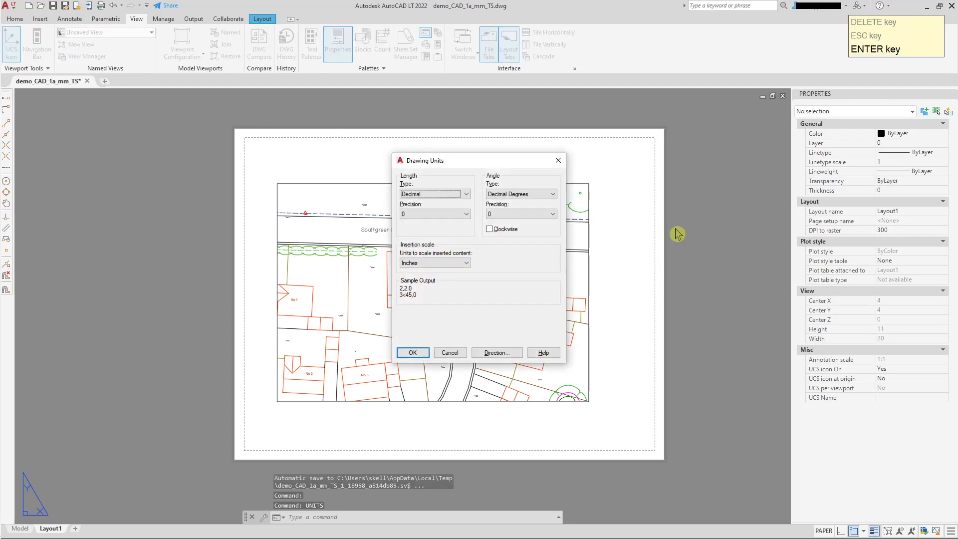
click(466, 215)
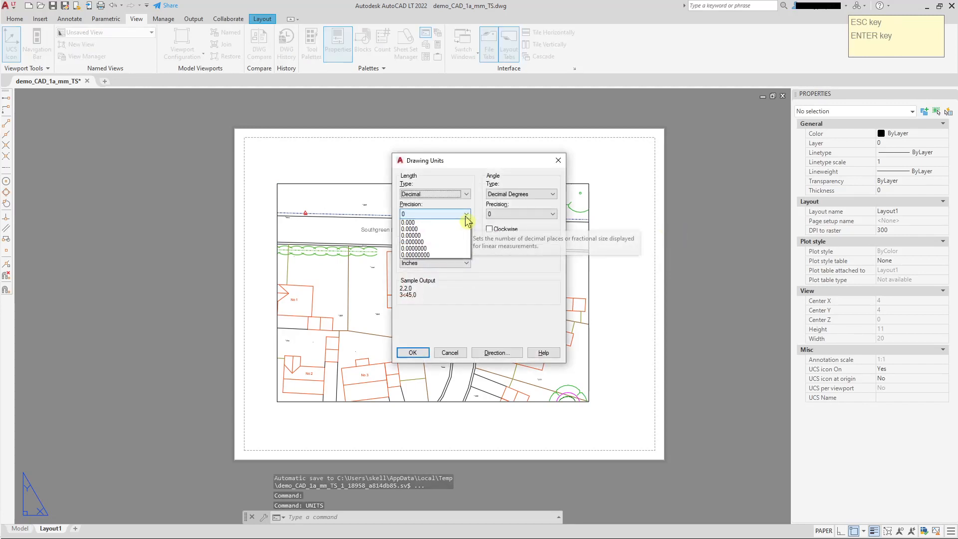
click(433, 274)
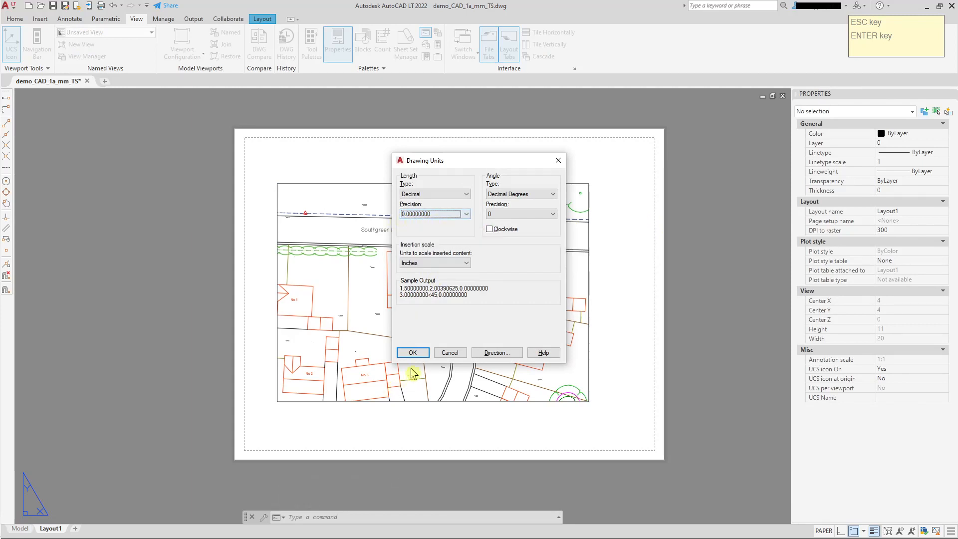
click(412, 353)
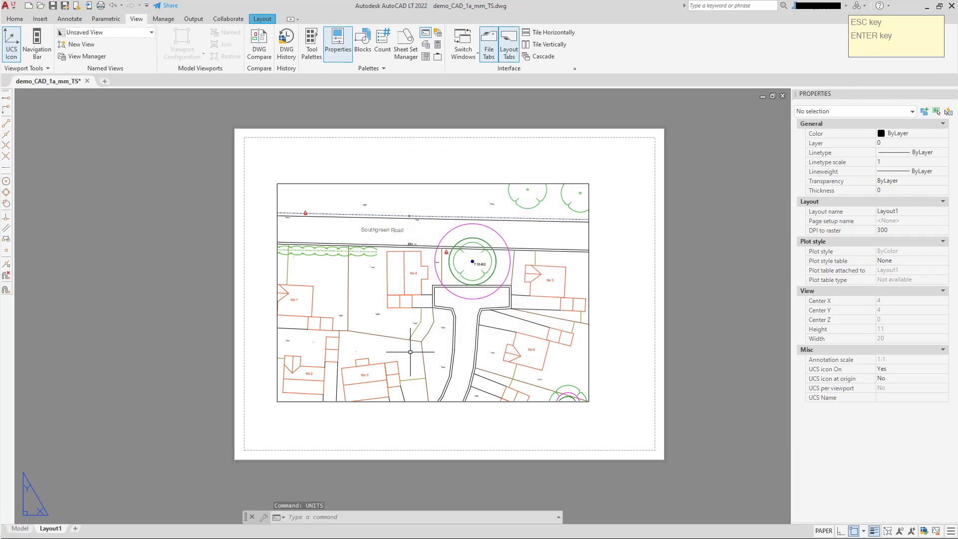
click(589, 279)
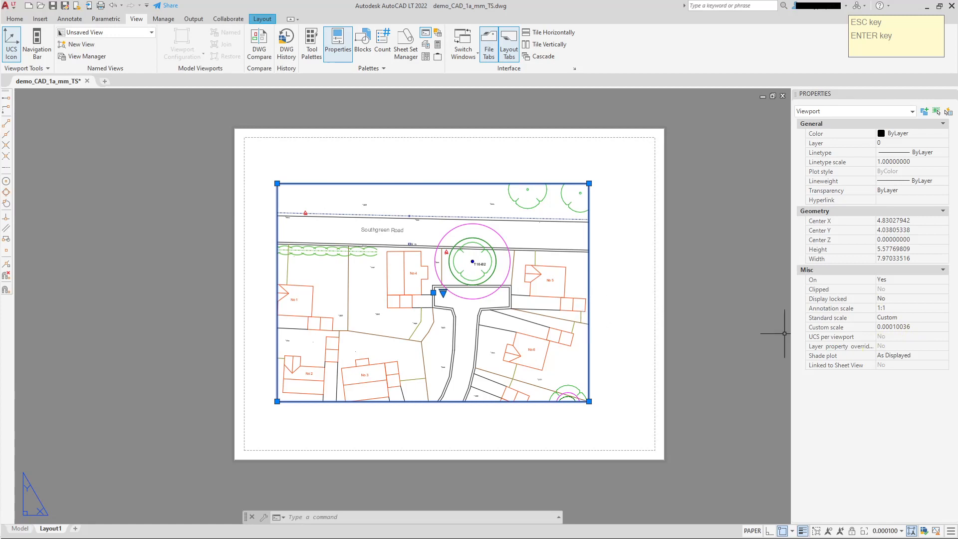
key(Escape)
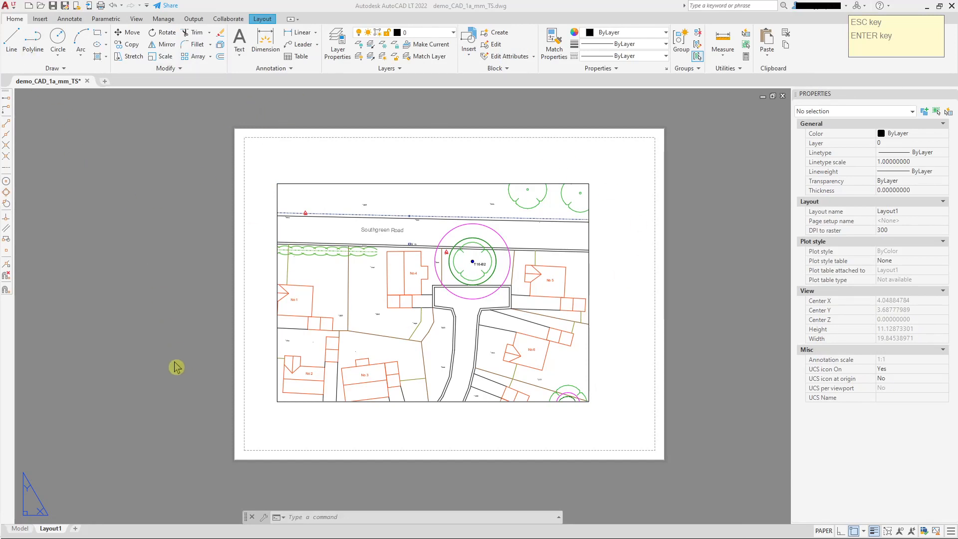
Open Layout1's page setup for modification and set its plotter to AutoCAD PDF (General Documentation).pc3.
right_click(57, 530)
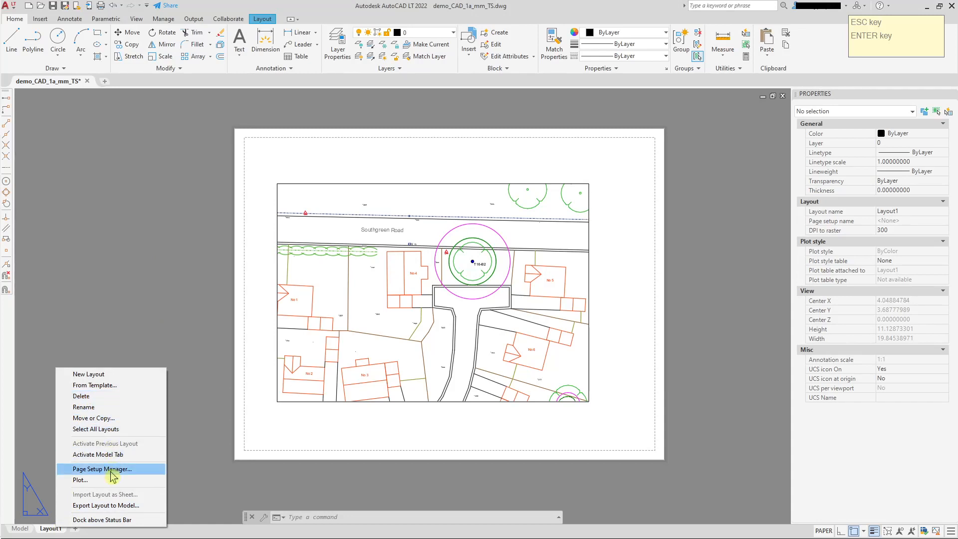
click(124, 194)
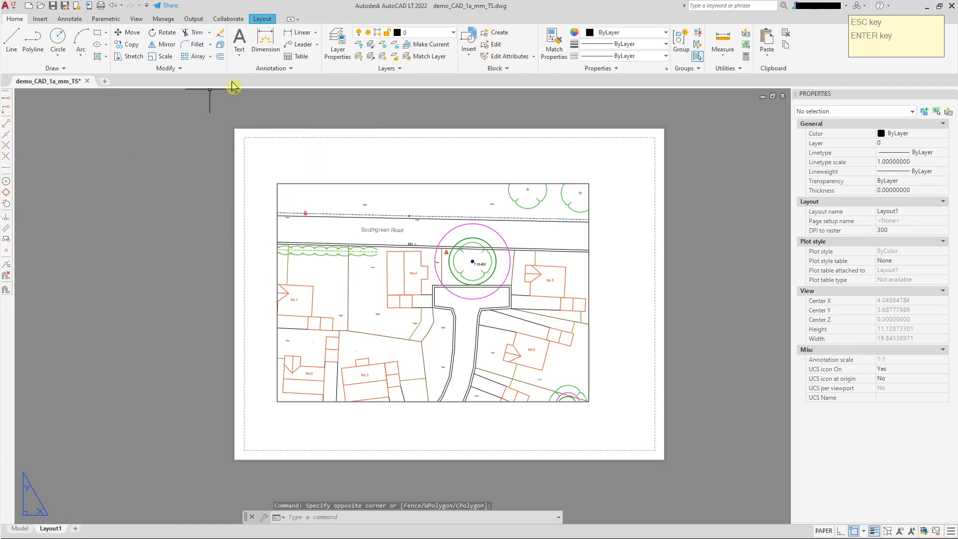
click(264, 19)
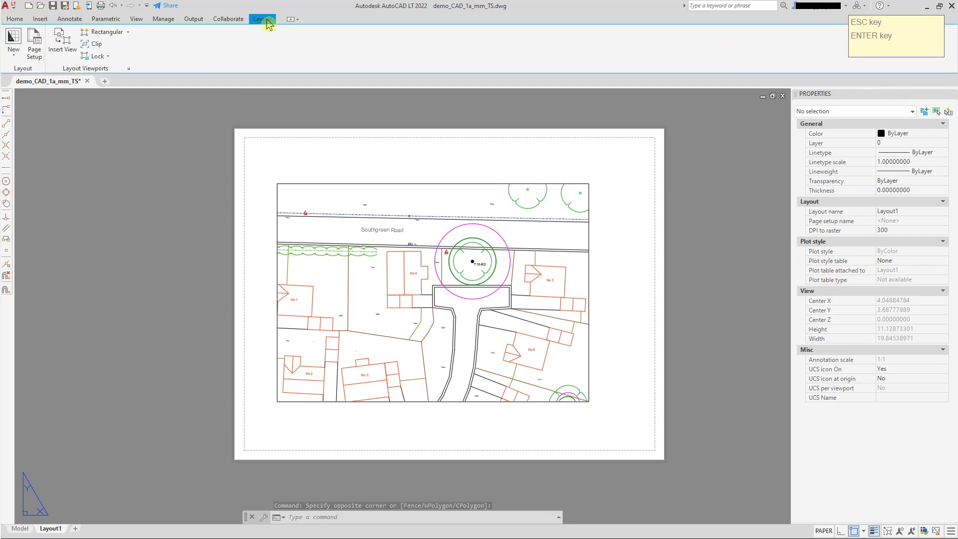
click(37, 51)
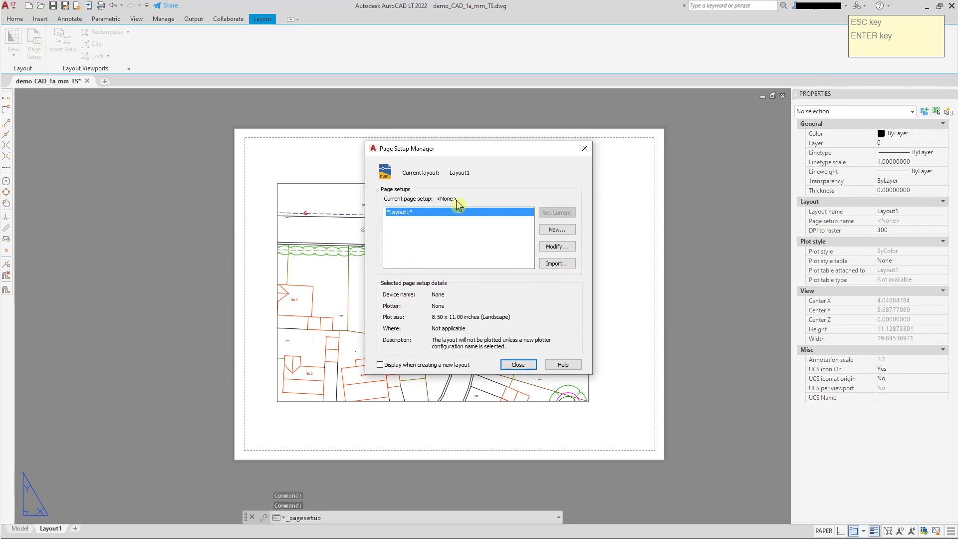
click(553, 246)
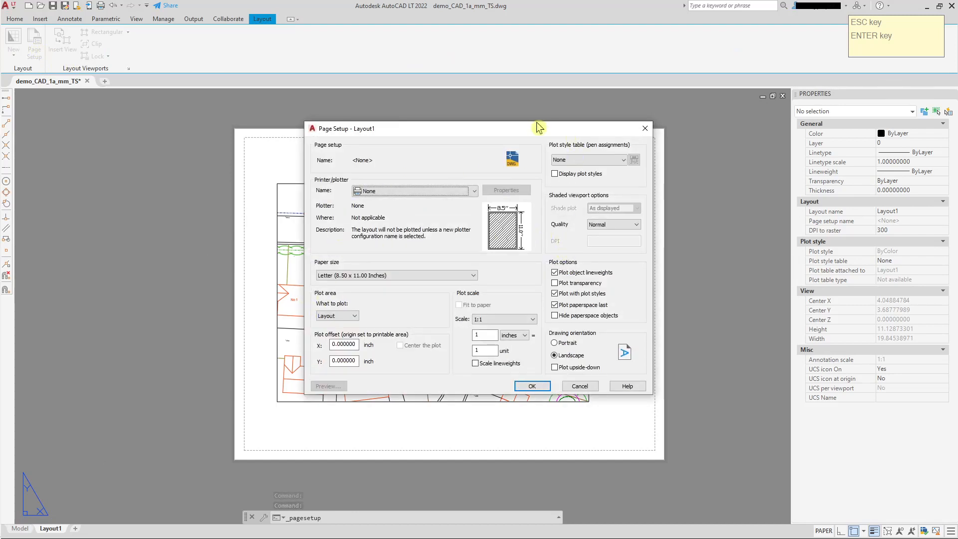
drag(537, 127, 522, 132)
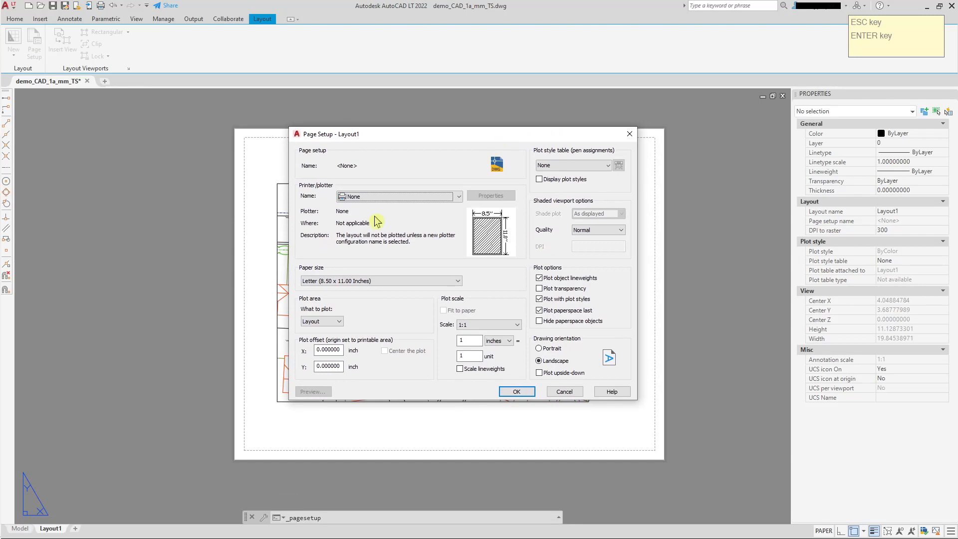
click(445, 197)
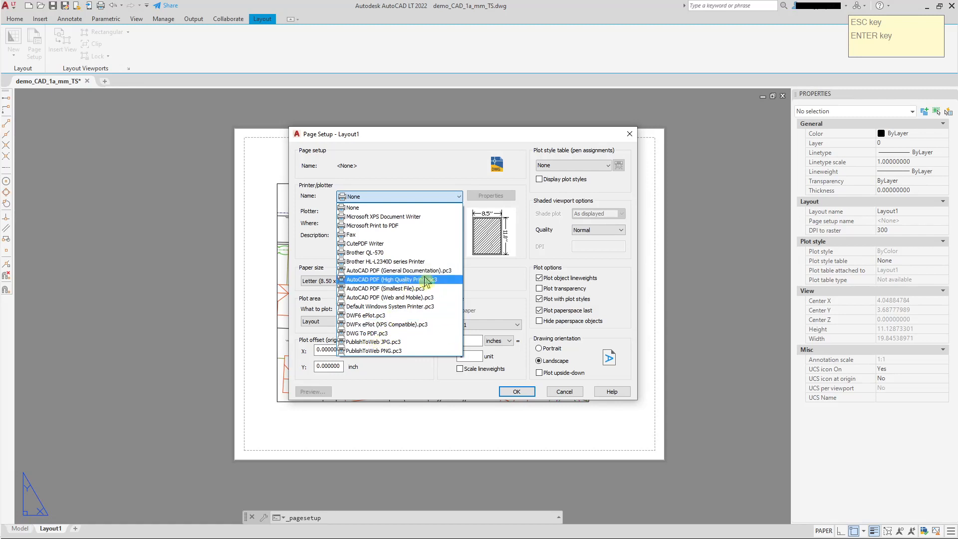
click(398, 272)
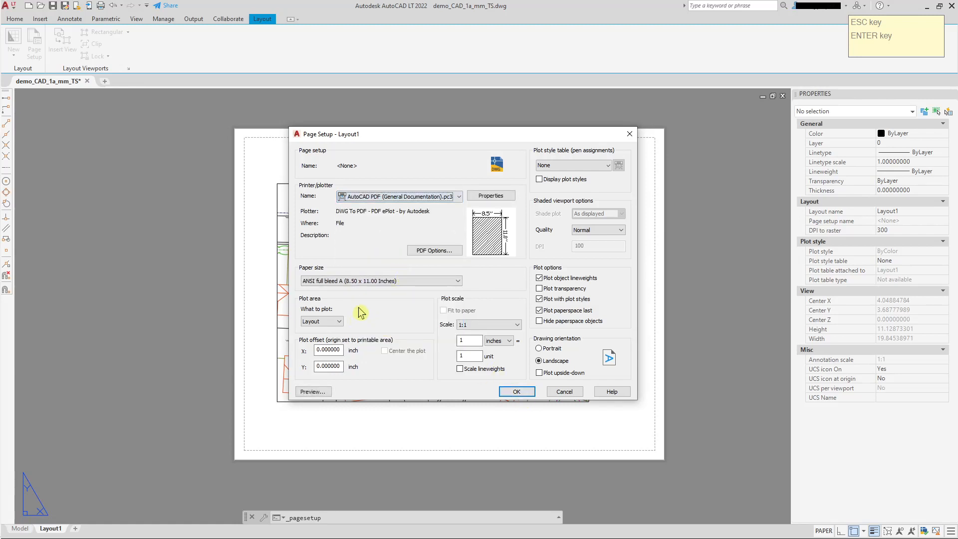
Set the paper size to ISO A2 (594.00 x 420.00 MM) and look through the full bleed alternatives.
click(458, 281)
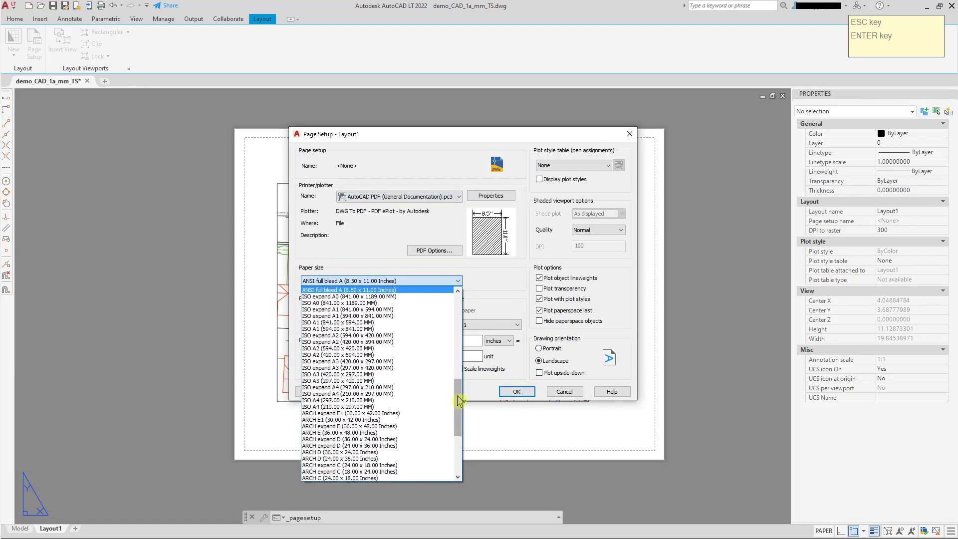
mouse_move(457, 399)
mouse_down()
mouse_move(458, 319)
mouse_move(460, 410)
mouse_move(456, 399)
mouse_up()
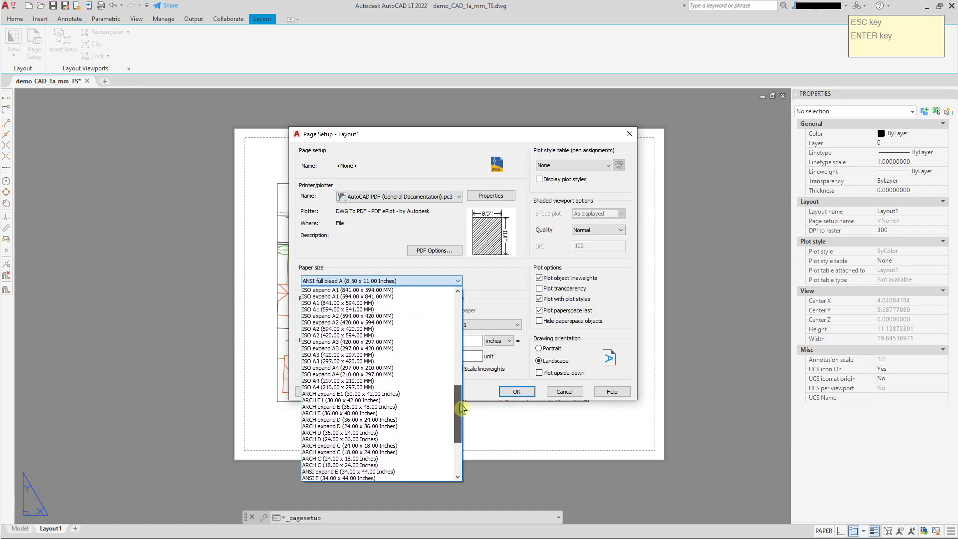
click(329, 329)
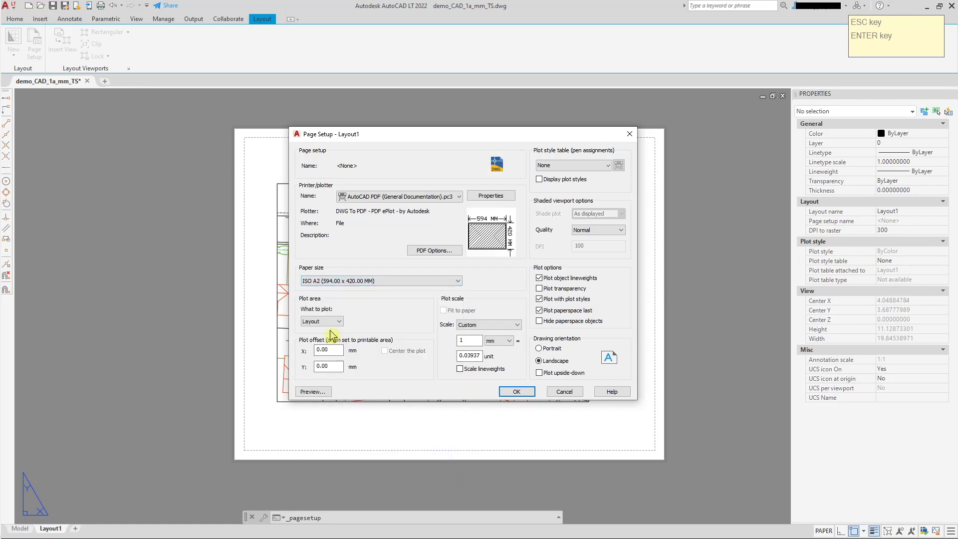
click(458, 282)
scroll(404, 362, up, 6)
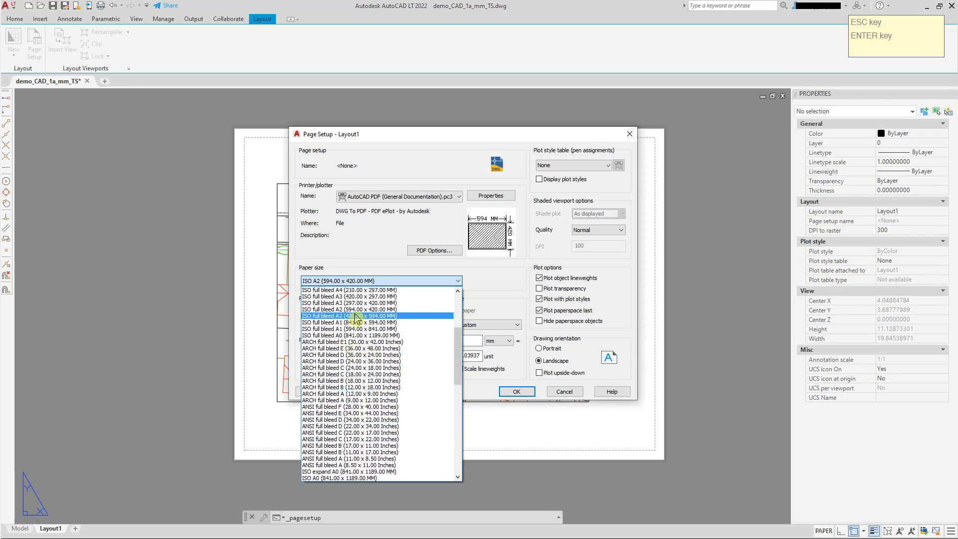
scroll(364, 322, up, 5)
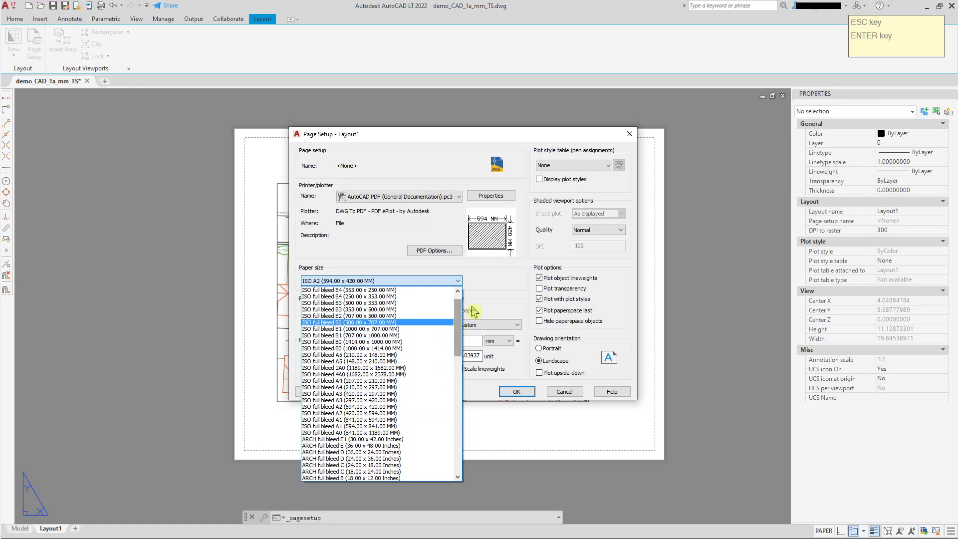
click(496, 289)
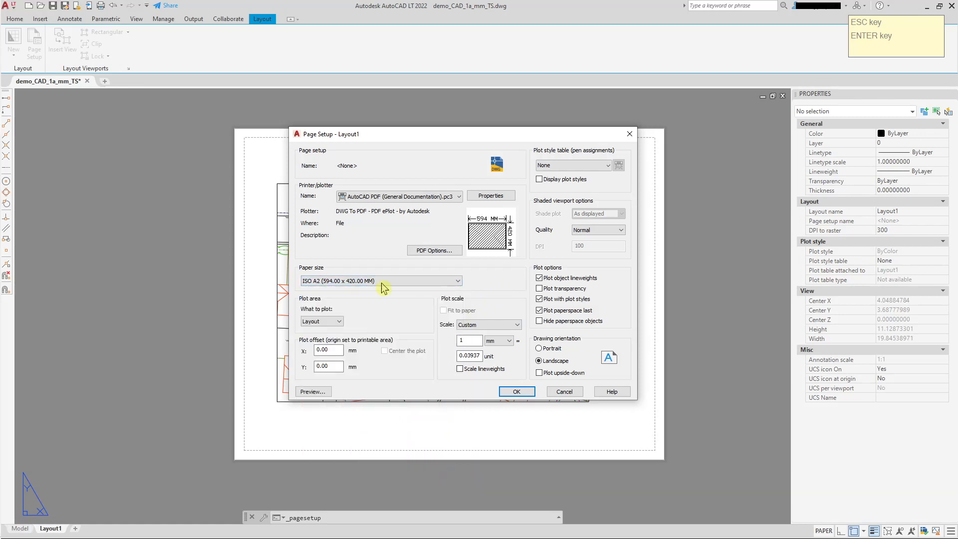
Keep the plot area at Layout and set the plot scale to 1:1 in millimetres.
click(342, 323)
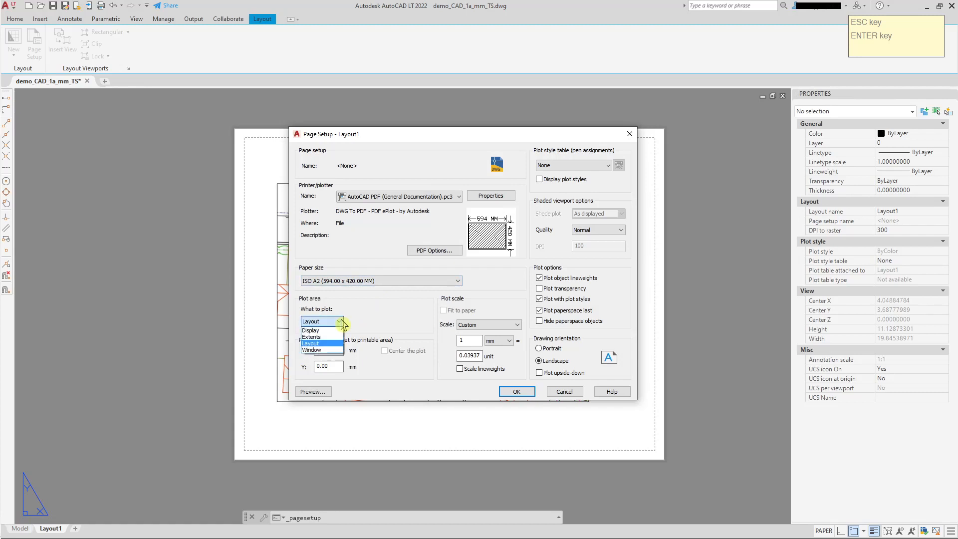
click(313, 345)
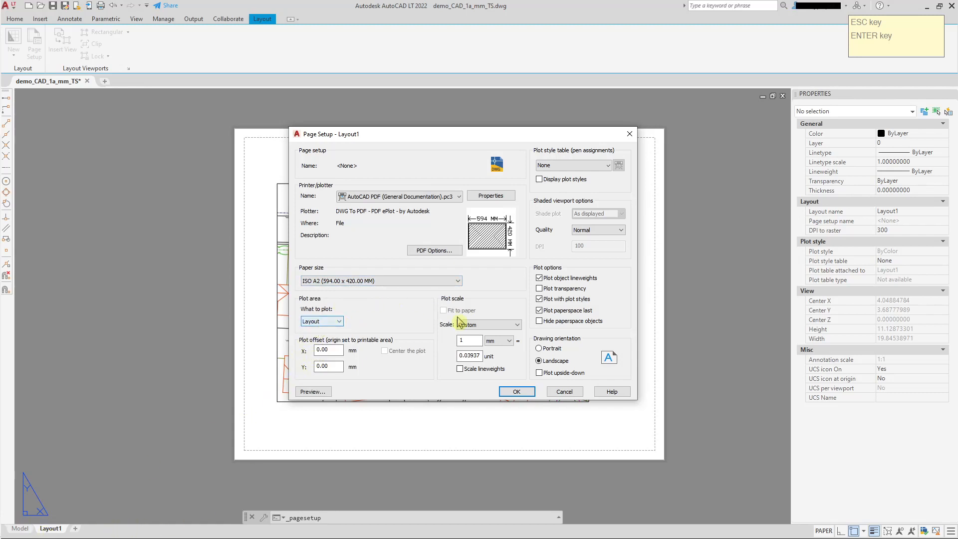
click(516, 325)
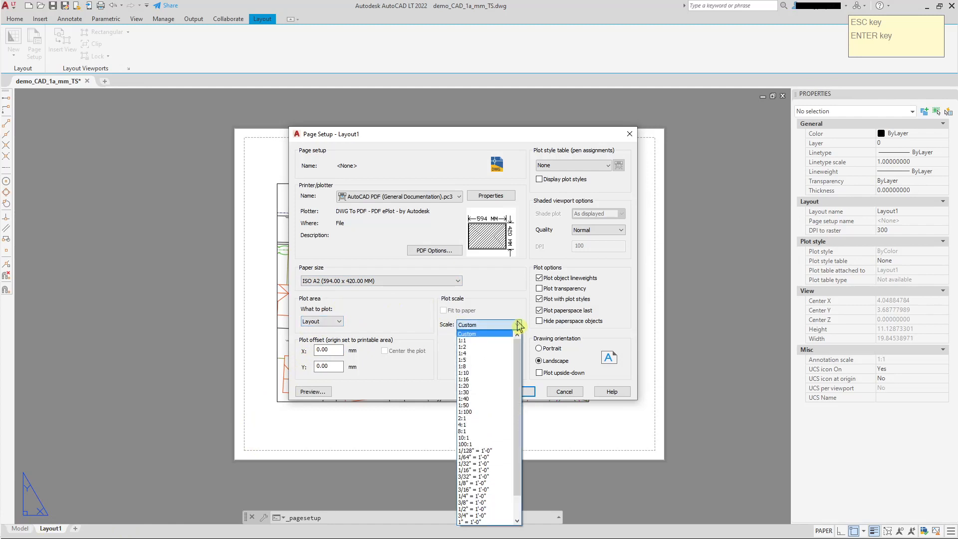
click(488, 341)
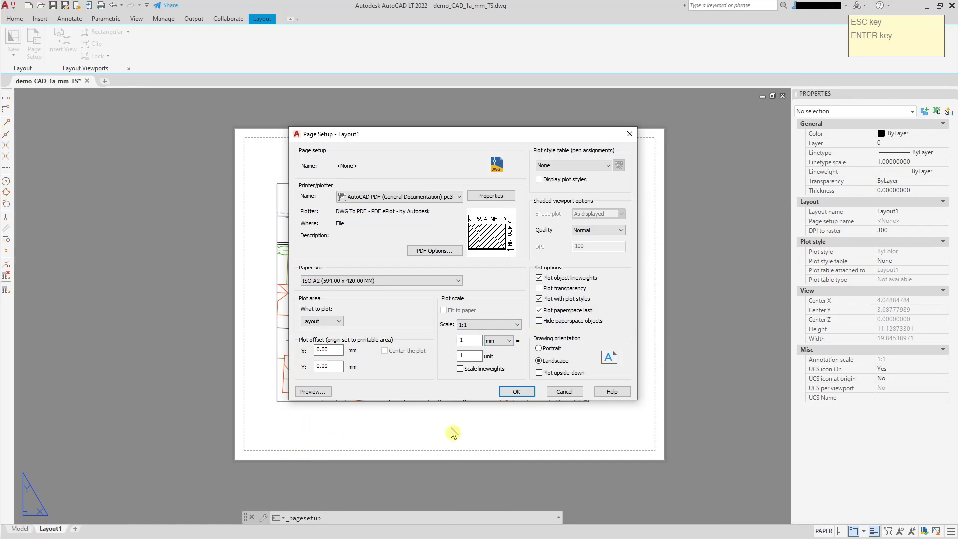
Keep the landscape orientation and enable plotting of transparency in Layout1's page setup.
click(502, 340)
click(500, 356)
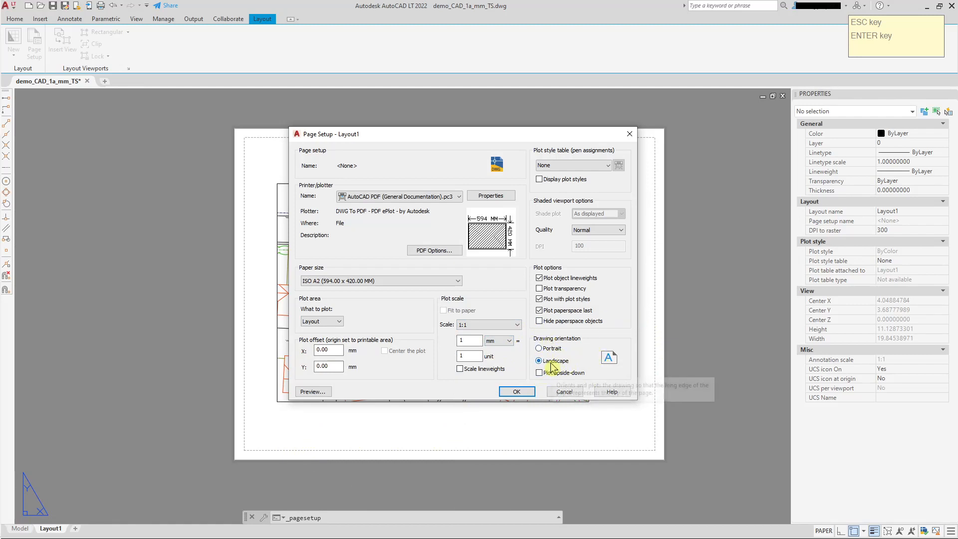
click(539, 288)
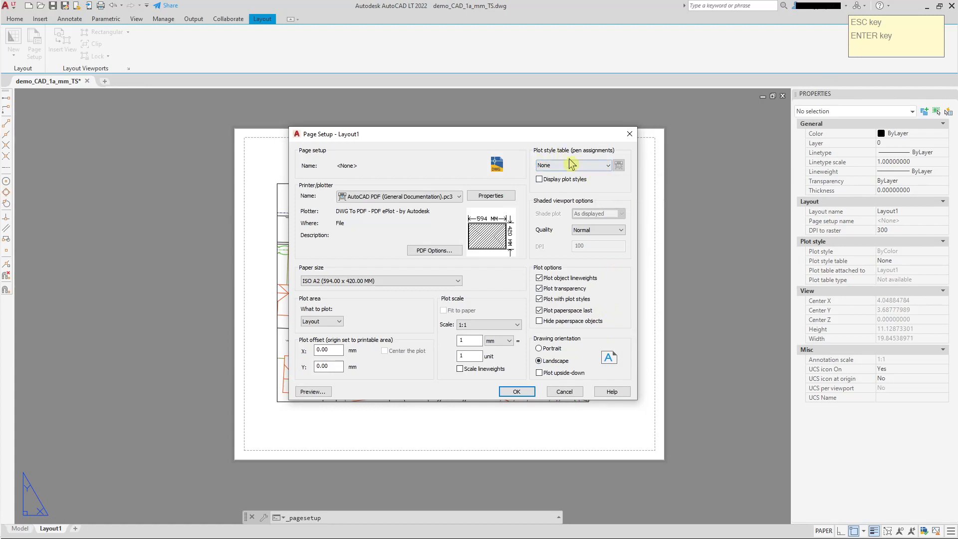
Try the acadlt.ctb plot style table, look through the alternatives and set the table back to None.
click(609, 168)
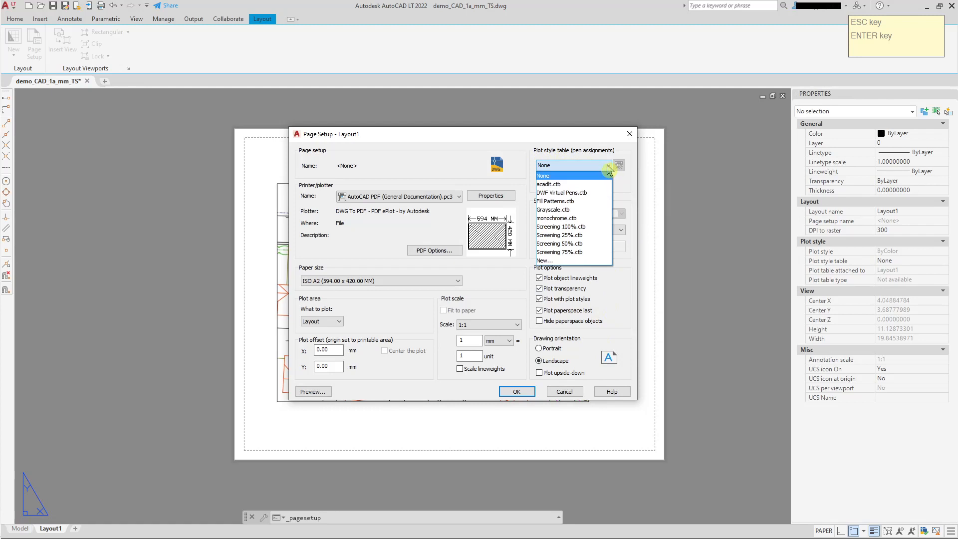
click(560, 188)
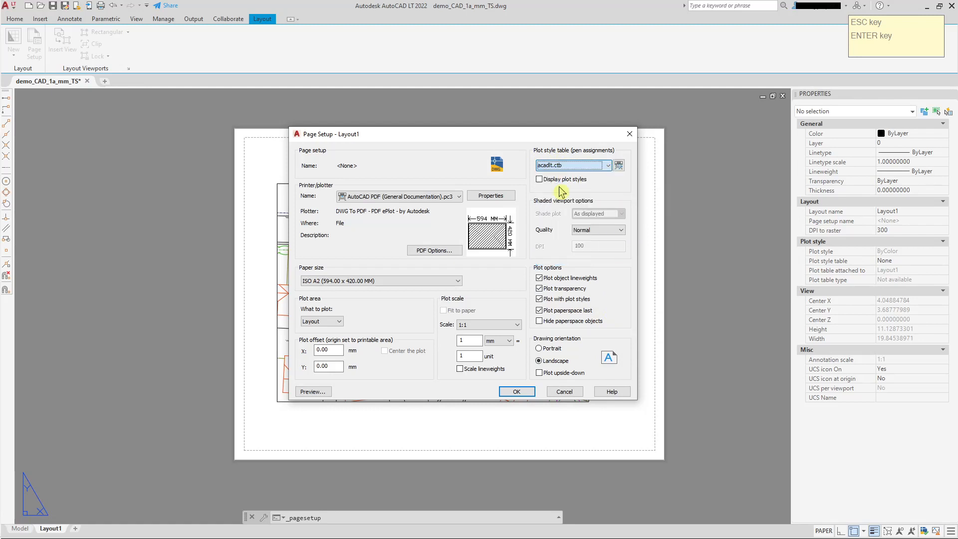
click(613, 168)
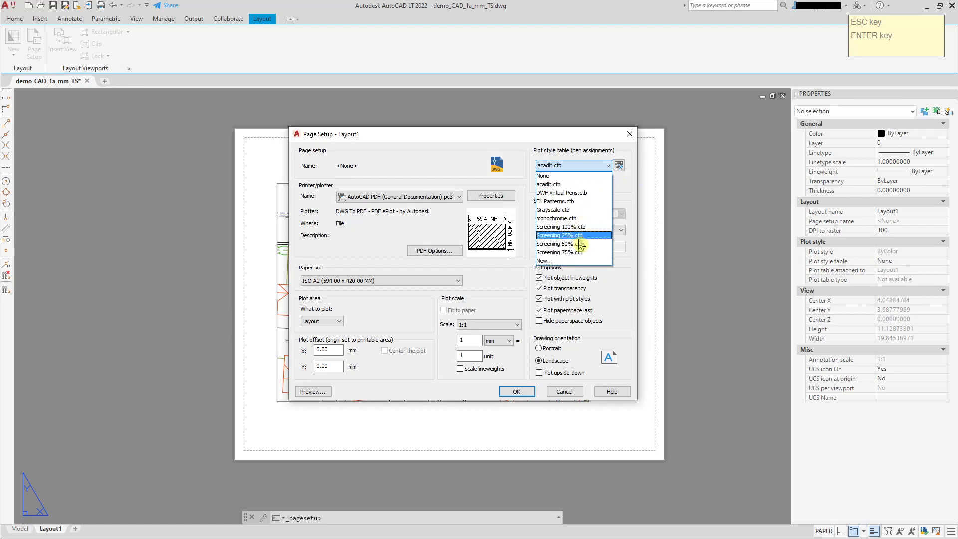
click(610, 171)
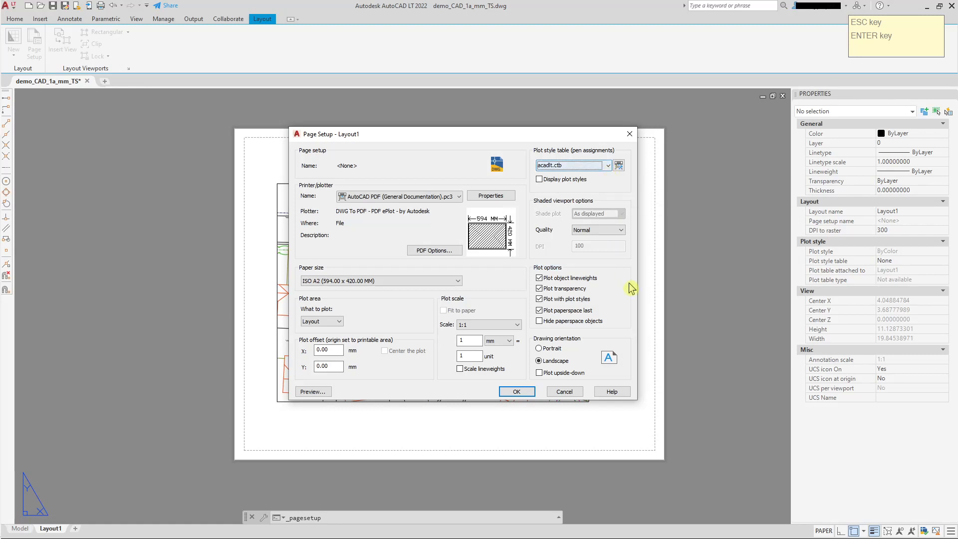
click(603, 171)
click(561, 175)
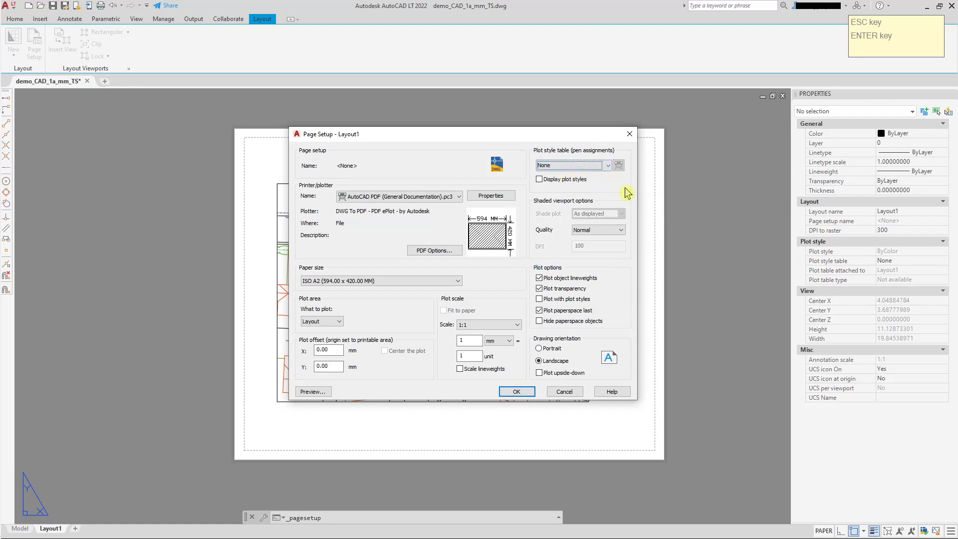
Apply the modified page setup to Layout1, close the manager and inspect the viewport on the A2 sheet.
click(517, 393)
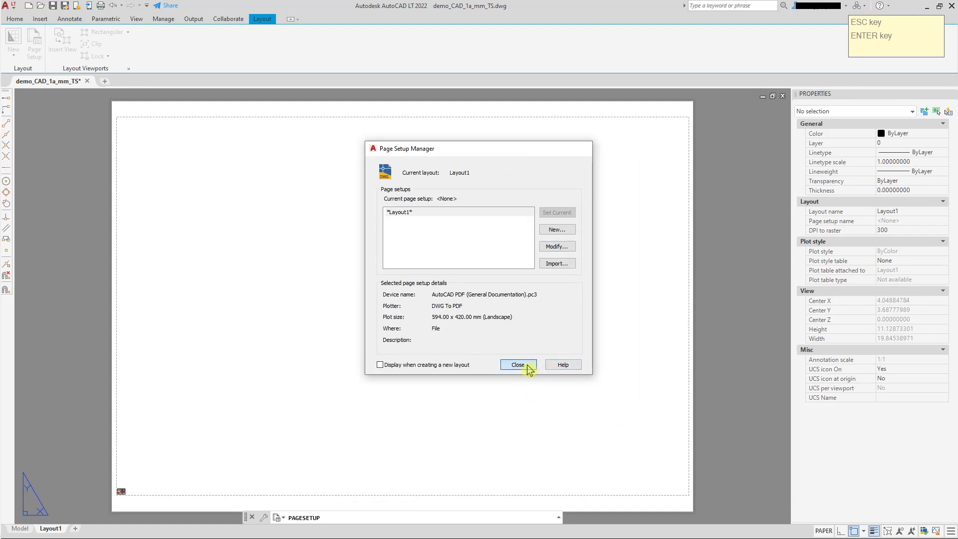
click(524, 366)
scroll(466, 319, down, 2)
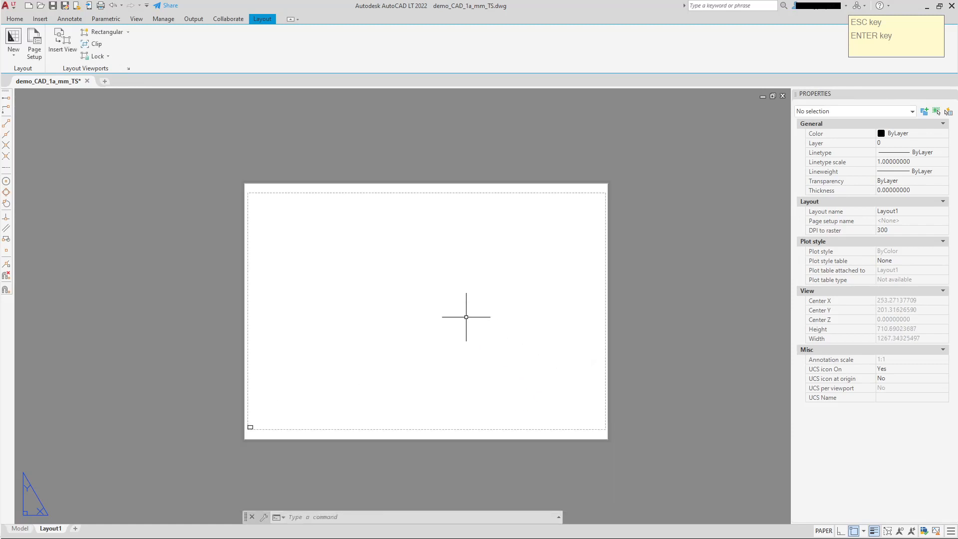
scroll(252, 435, up, 10)
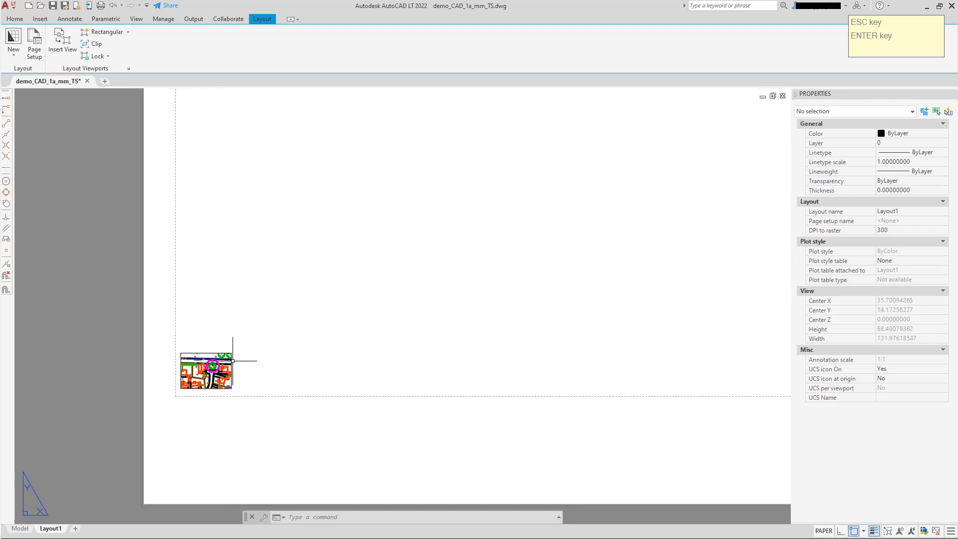
scroll(224, 376, down, 10)
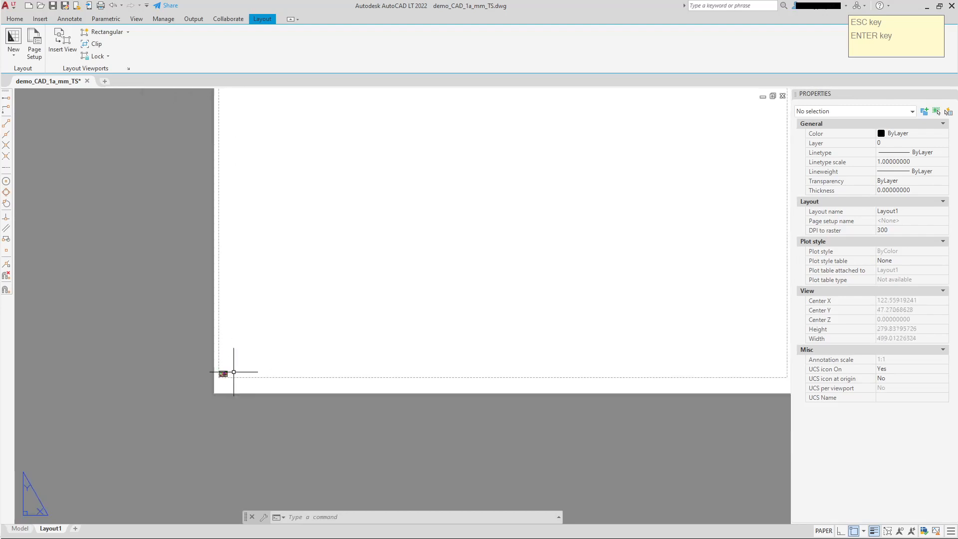
scroll(319, 292, up, 2)
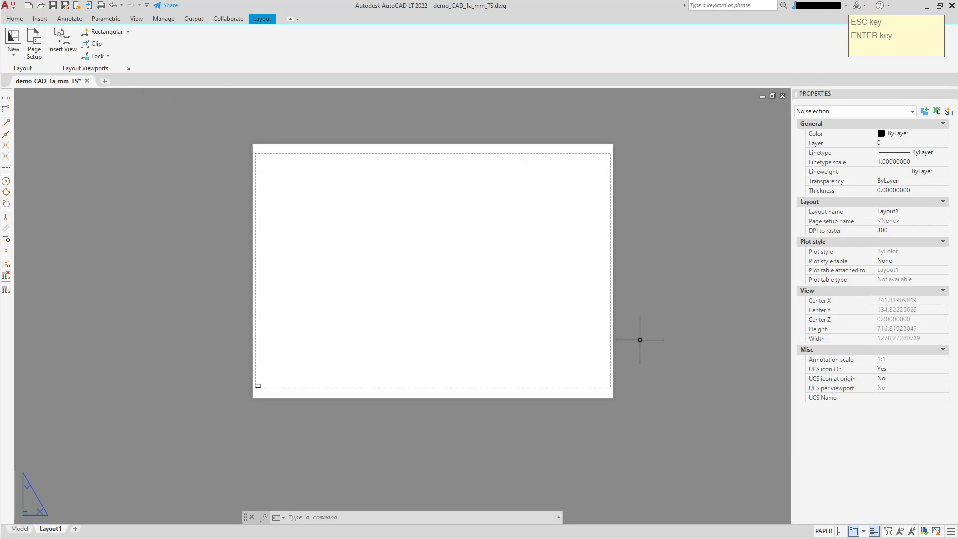
middle_drag(399, 327, 378, 371)
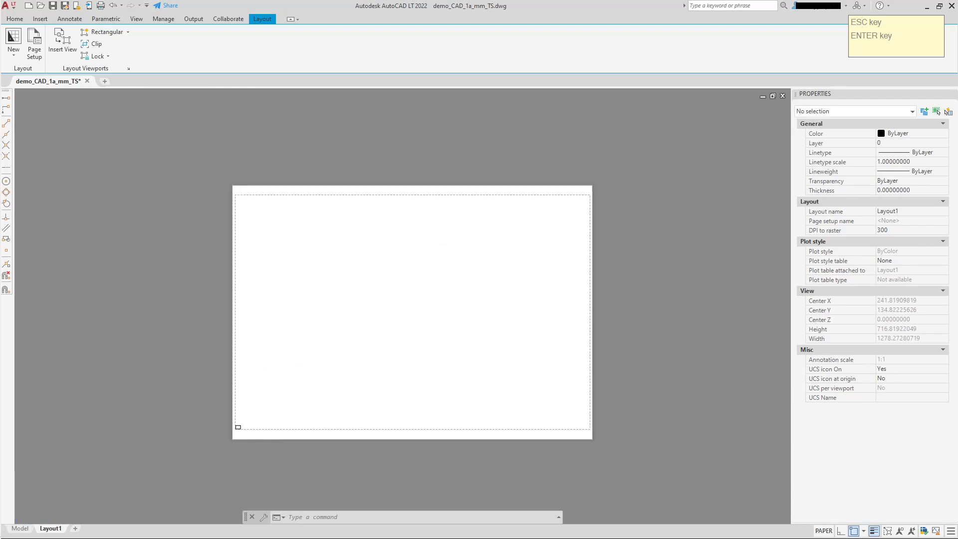
Stretch the viewport's upper-right corner to just inside the sheet's upper-right printable margin, making it about 581 x 382 mm.
scroll(233, 469, up, 12)
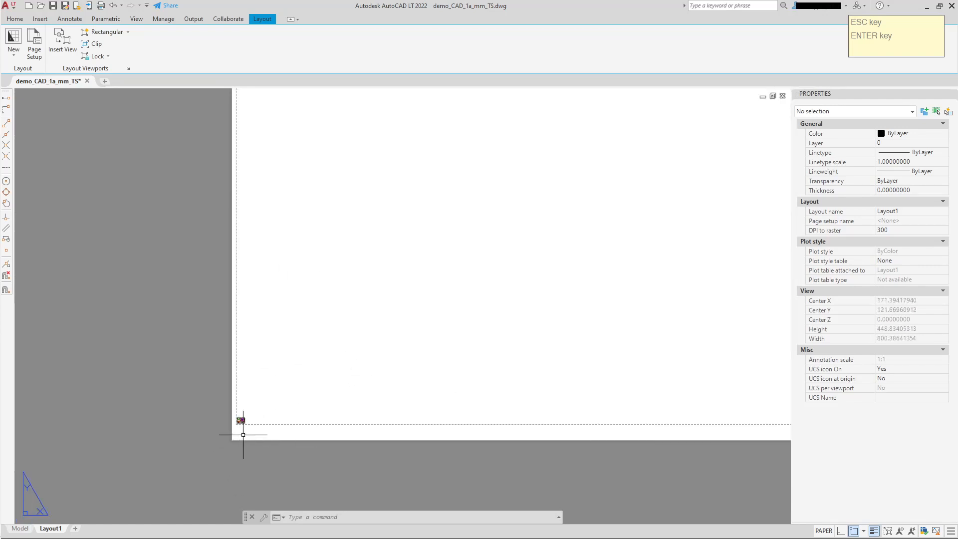
click(203, 412)
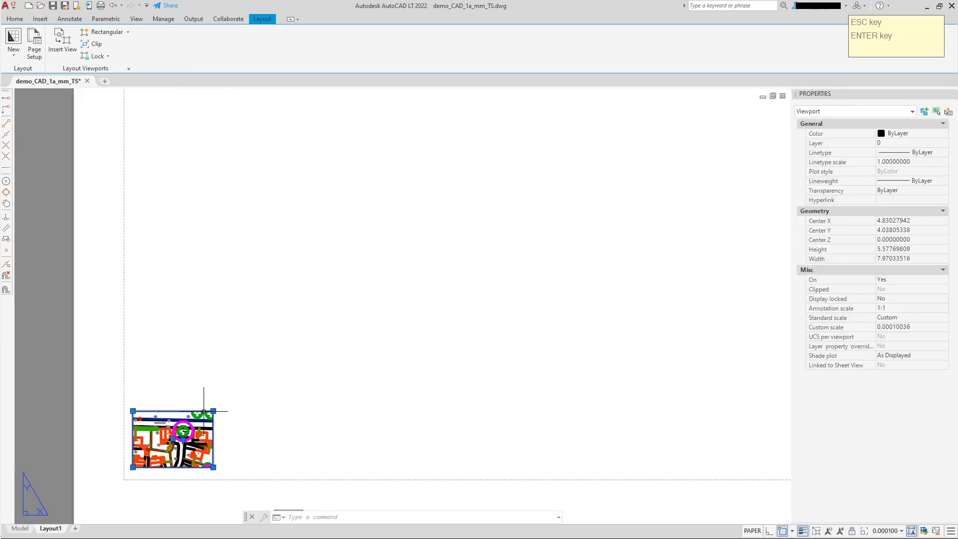
click(213, 411)
scroll(349, 357, down, 10)
scroll(552, 216, up, 5)
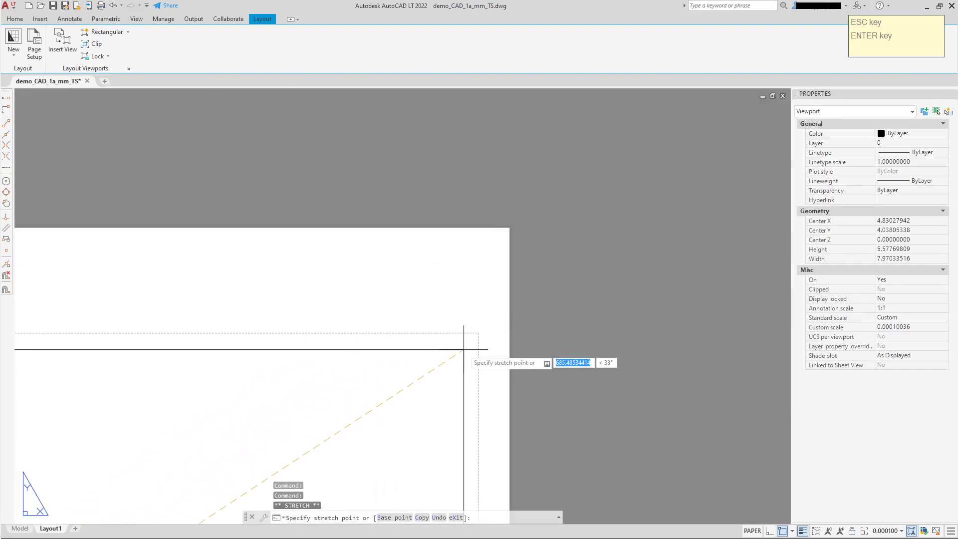
click(463, 347)
Stretch the viewport's upper-left corner slightly inward from the margin, giving a width of about 578 mm.
scroll(431, 397, down, 3)
middle_drag(360, 441, 590, 298)
scroll(430, 320, down, 2)
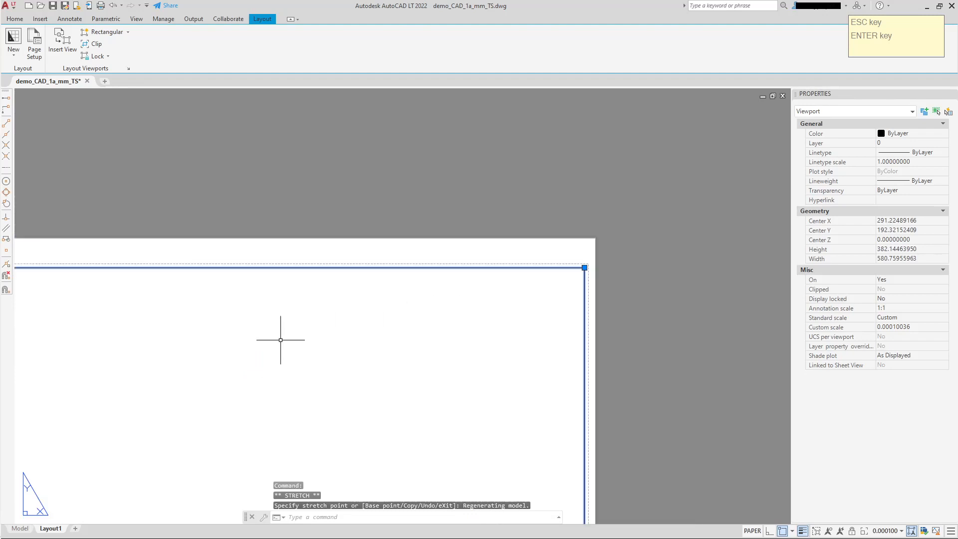
middle_drag(201, 356, 654, 341)
middle_drag(194, 290, 250, 292)
scroll(218, 253, up, 3)
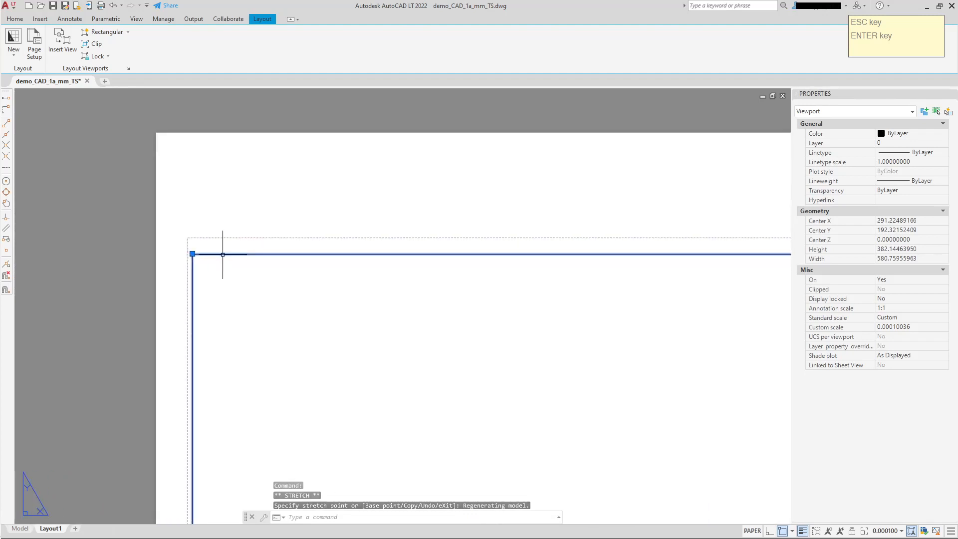
click(192, 253)
click(207, 253)
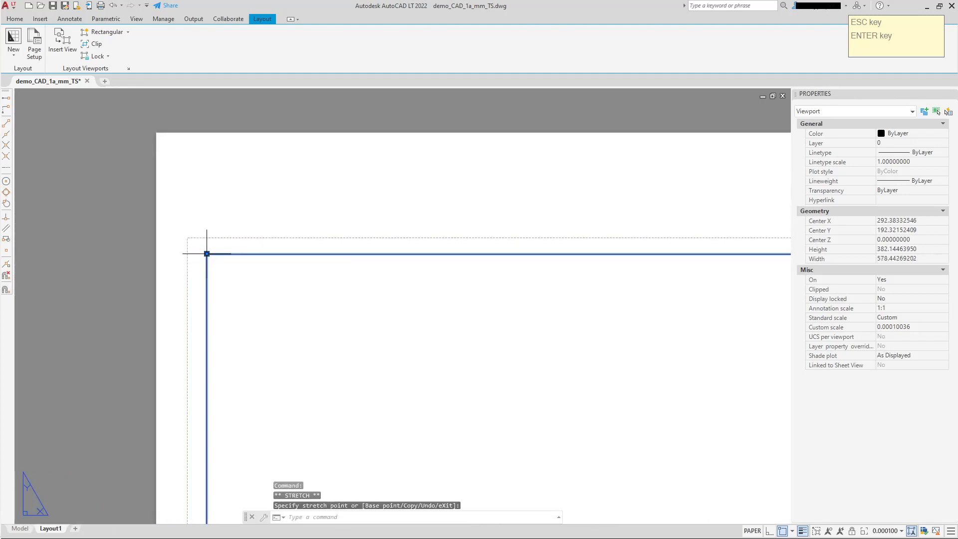
Adjust the viewport's lower-left corner to even out its gap to the printable margin, making it about 579 x 380 mm.
scroll(320, 256, down, 5)
middle_drag(454, 346, 333, 226)
scroll(333, 225, down, 5)
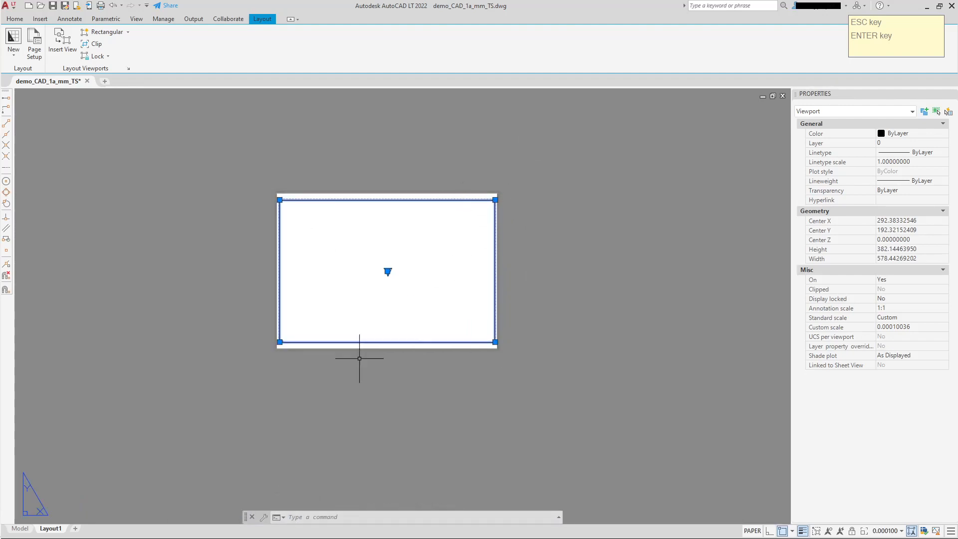
scroll(295, 350, up, 10)
middle_drag(207, 264, 303, 302)
scroll(232, 326, up, 3)
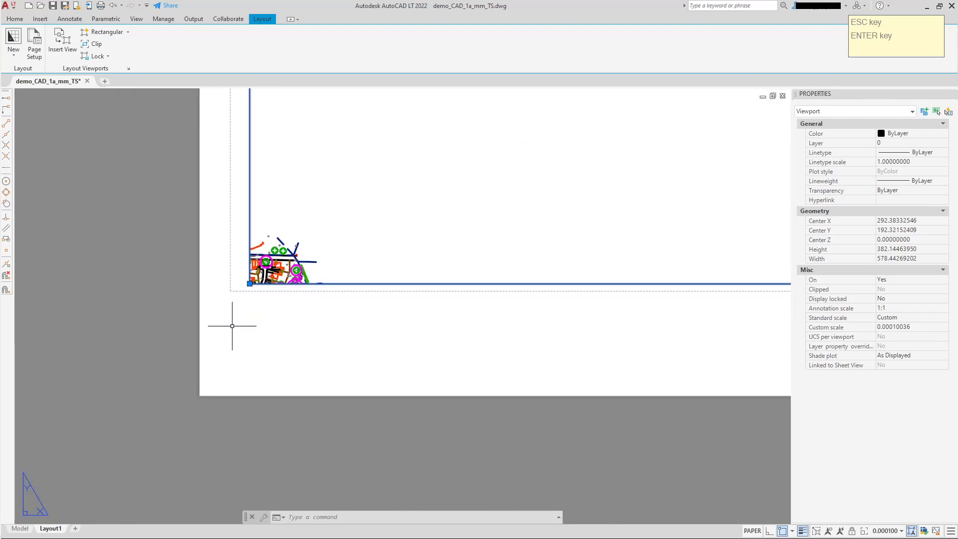
click(249, 283)
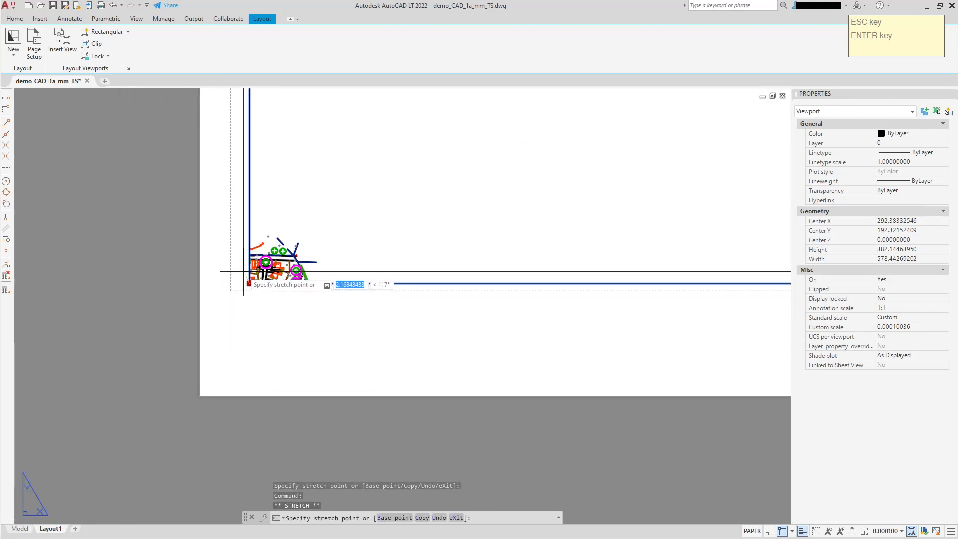
click(241, 274)
Examine how the enlarged viewport fits within the sheet's printable margins and clear its selection.
scroll(332, 274, down, 6)
scroll(419, 285, down, 5)
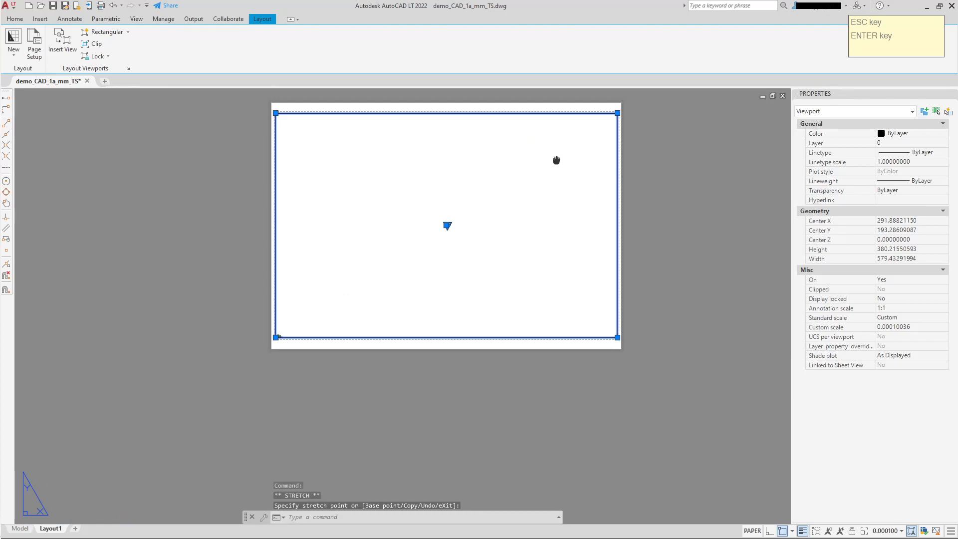
middle_drag(556, 160, 522, 234)
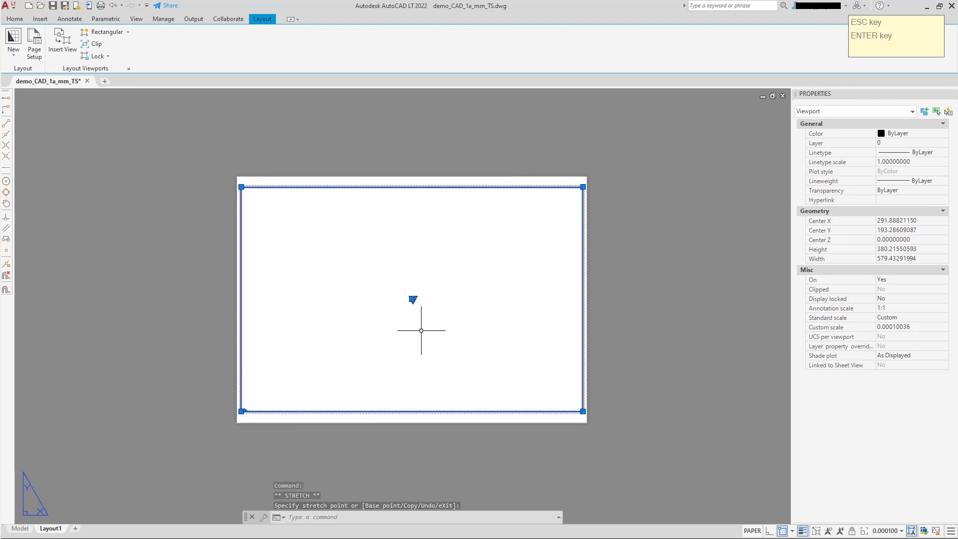
scroll(235, 418, up, 8)
scroll(312, 342, down, 10)
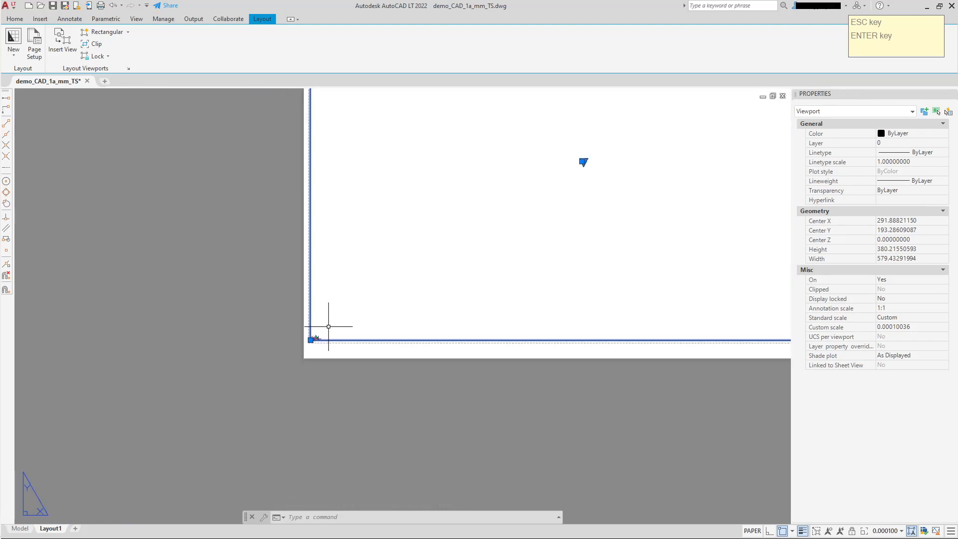
middle_drag(504, 257, 494, 286)
scroll(453, 321, up, 4)
middle_drag(453, 321, 485, 352)
middle_drag(366, 265, 377, 268)
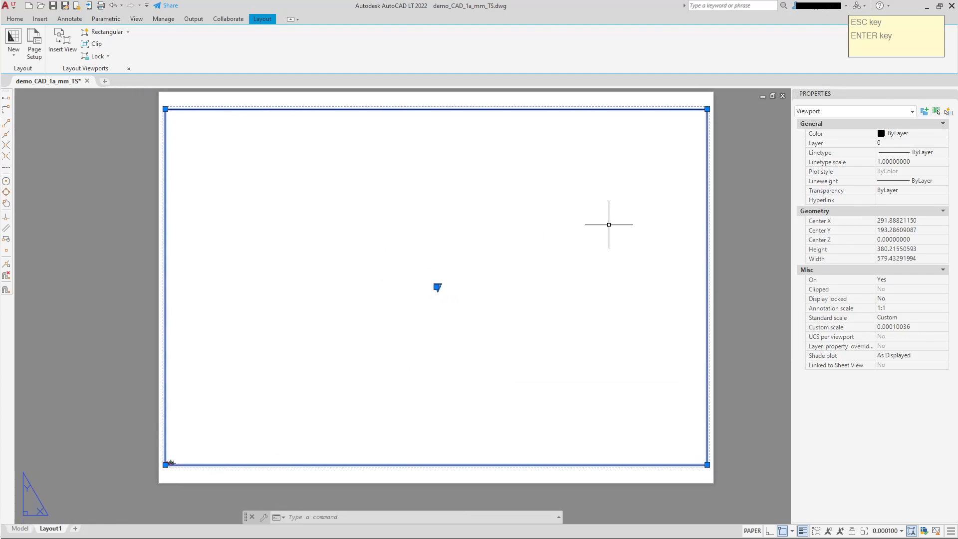
middle_drag(609, 222, 550, 241)
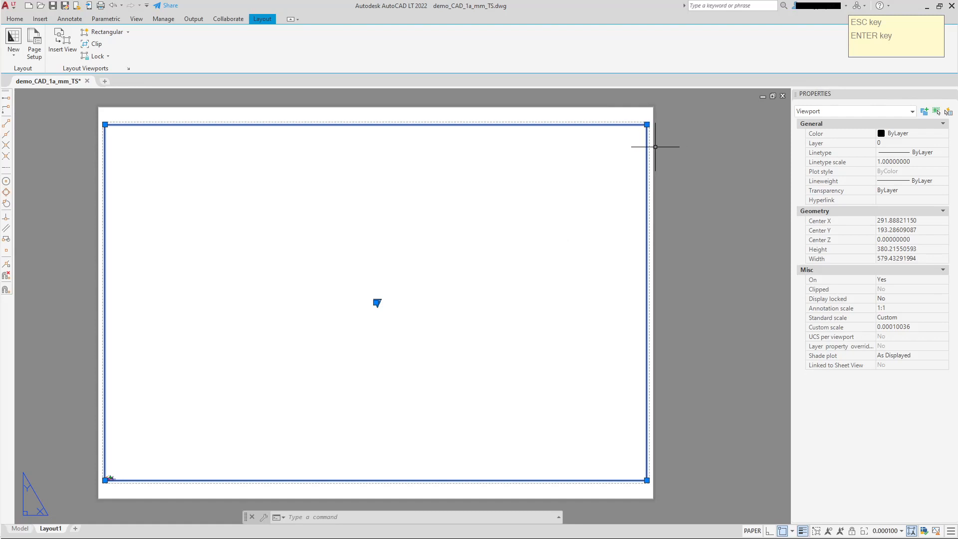
key(Escape)
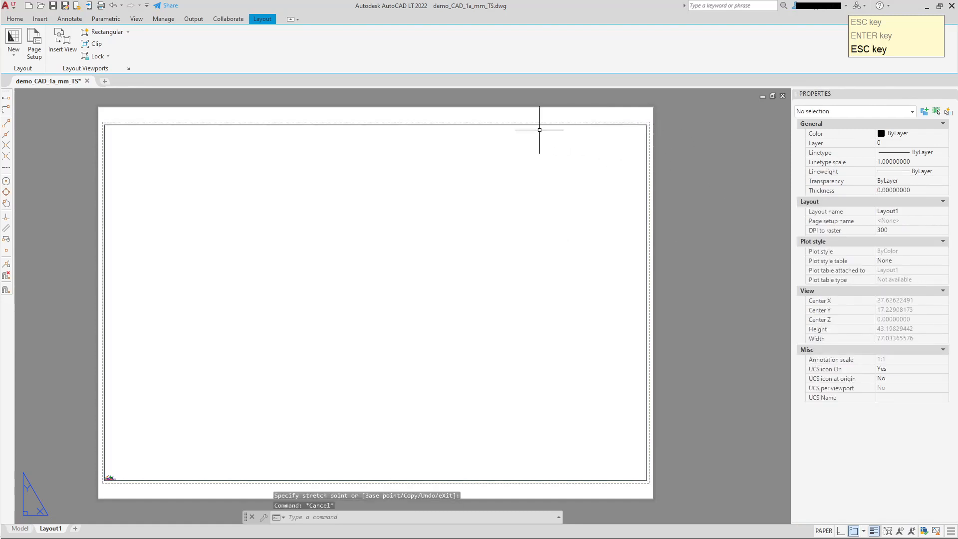
Activate model space inside the viewport and pan the site plan to the middle of the frame.
click(524, 220)
double_click(524, 220)
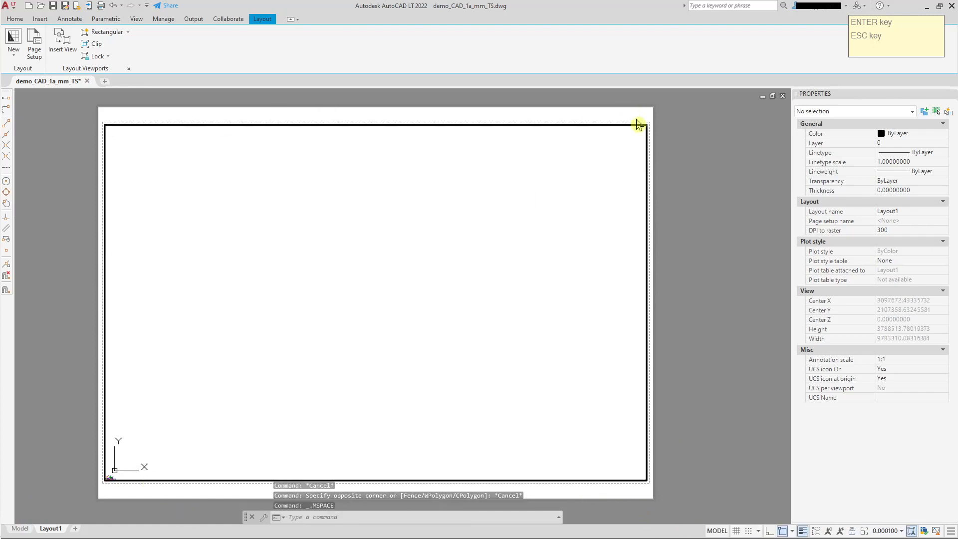
middle_drag(268, 374, 479, 229)
middle_drag(289, 345, 342, 300)
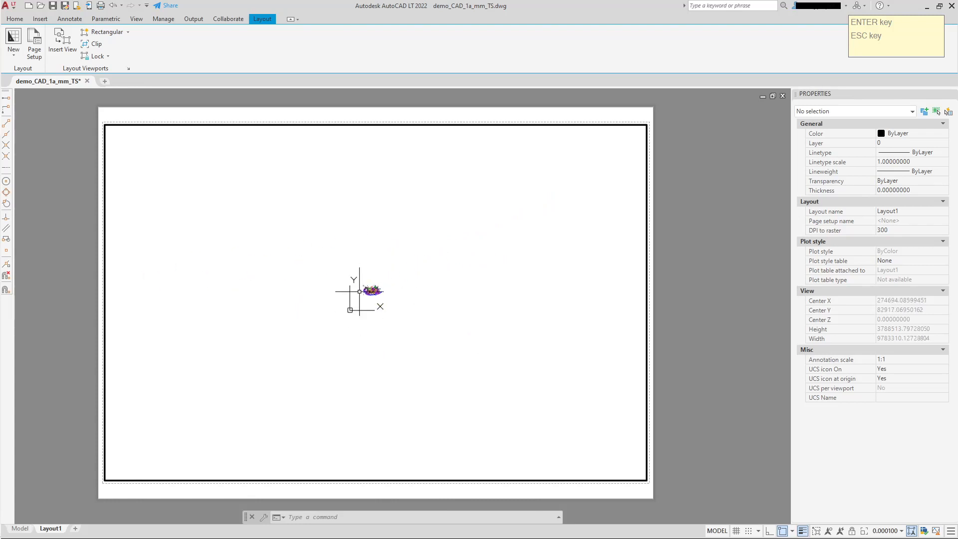
Enlarge and centre the site plan to fill the viewport at a scale of about 0.002646, and return to paper space.
scroll(372, 299, up, 2)
scroll(374, 269, up, 5)
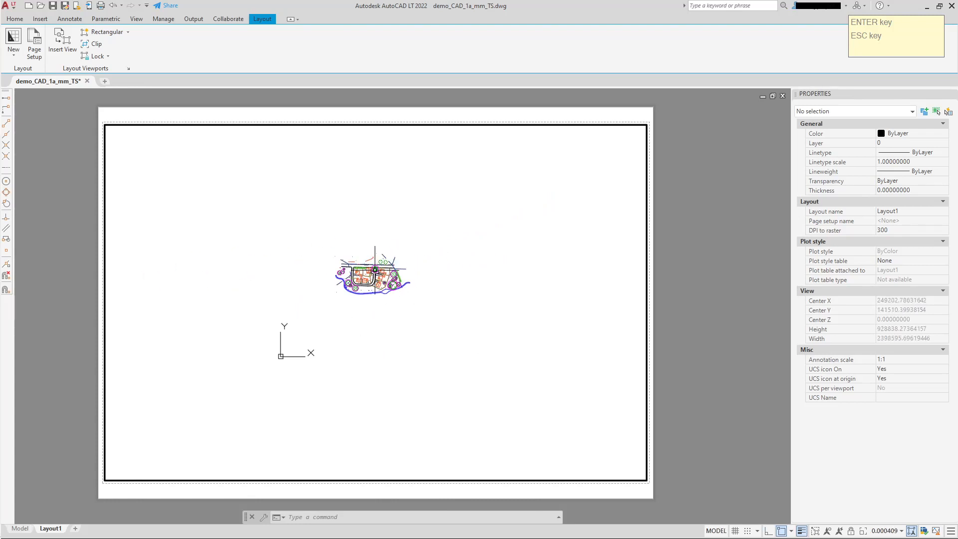
scroll(374, 269, down, 5)
scroll(375, 270, up, 5)
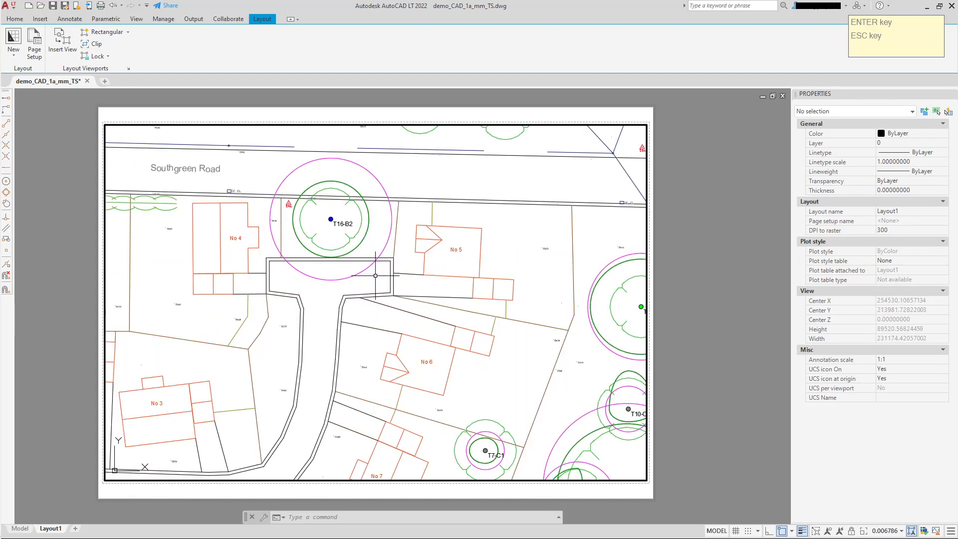
scroll(373, 279, down, 4)
scroll(372, 289, up, 1)
scroll(397, 288, up, 4)
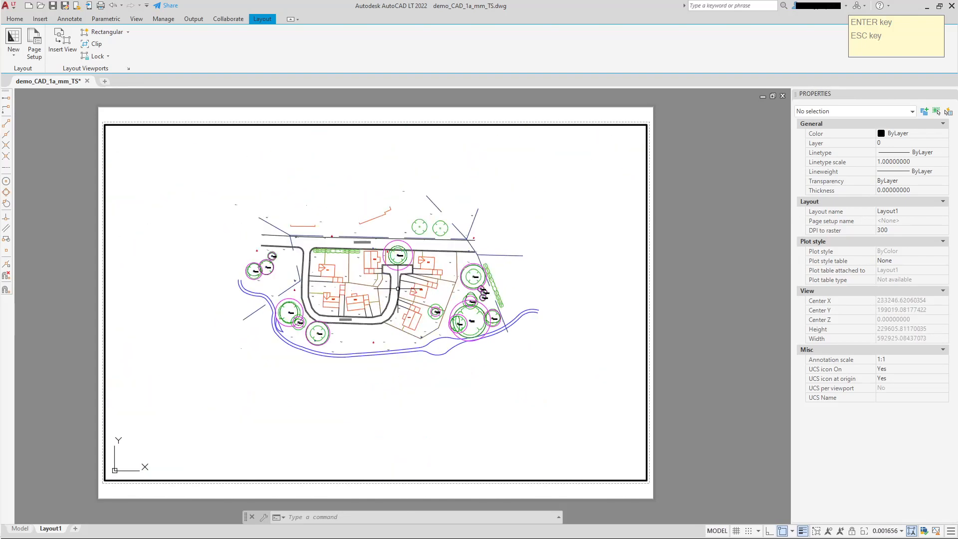
mouse_move(398, 289)
middle_down()
mouse_move(398, 306)
mouse_move(448, 308)
middle_up()
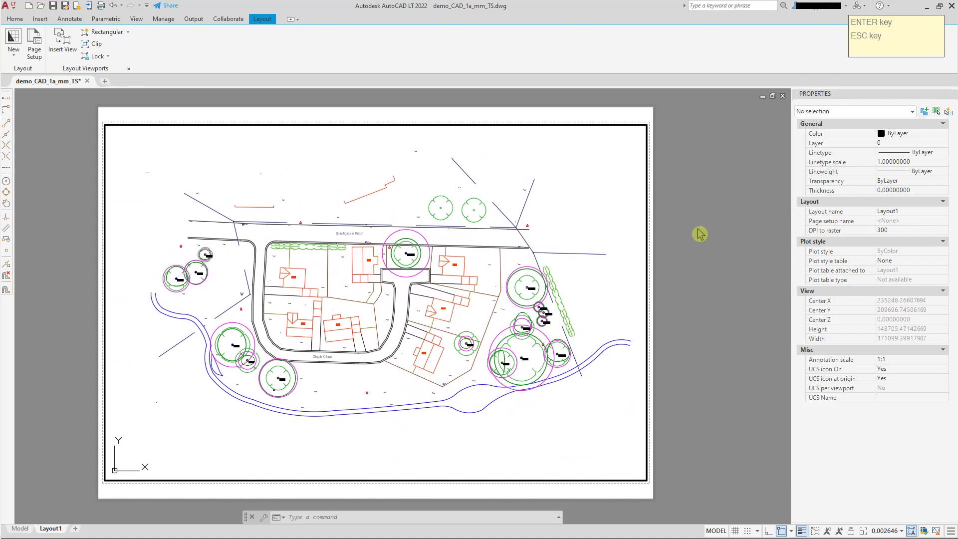
double_click(684, 205)
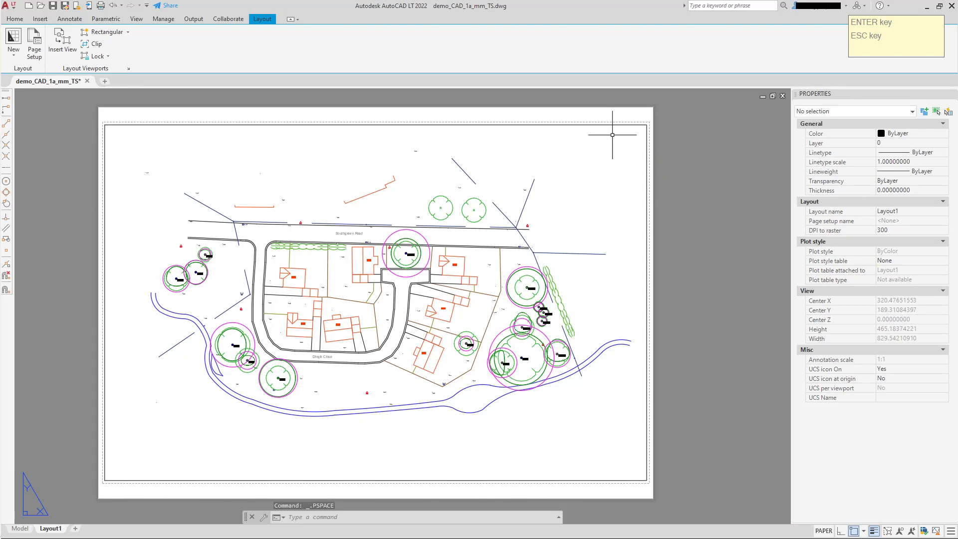
Activate model space inside the viewport, pan the site plan slightly down, and return to paper space.
scroll(604, 200, down, 2)
middle_drag(605, 195, 547, 202)
click(534, 240)
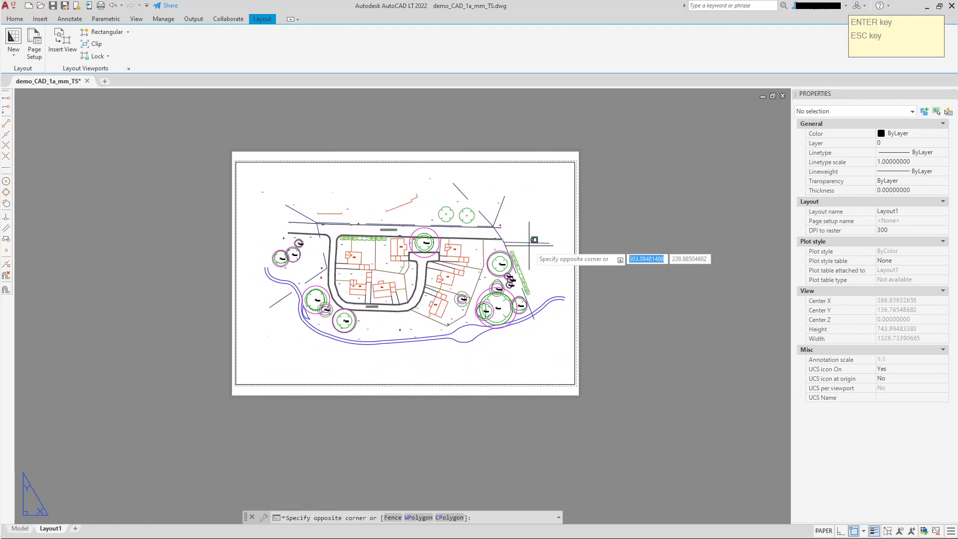
double_click(529, 245)
mouse_move(545, 245)
middle_down()
mouse_move(449, 246)
mouse_move(564, 243)
mouse_move(541, 253)
middle_up()
double_click(632, 238)
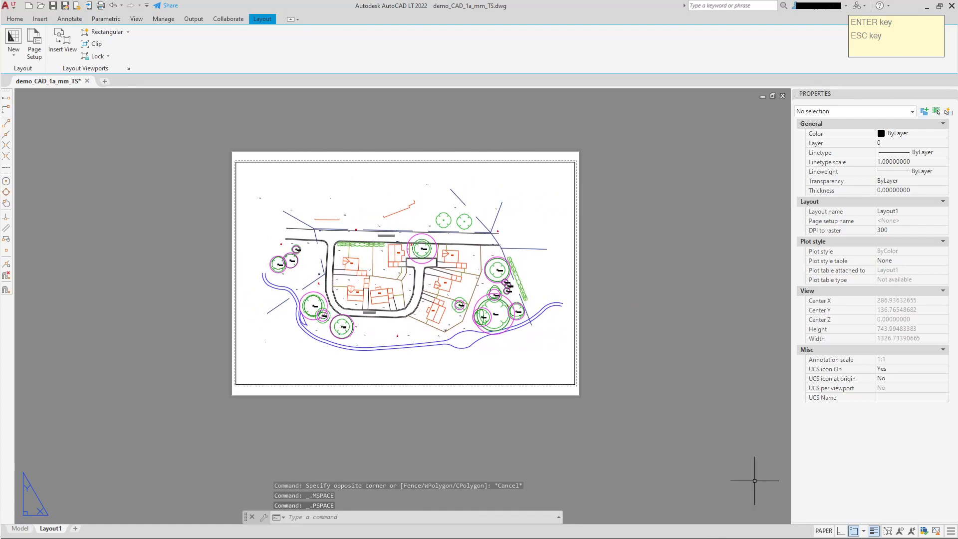
Switch the viewport to model space, nudge the site plan slightly down and right, and switch back to paper space.
click(824, 531)
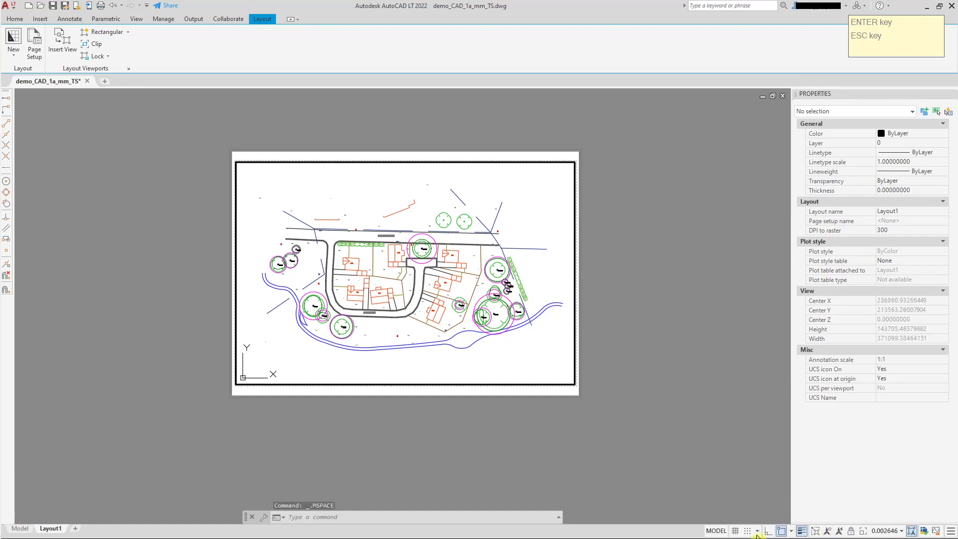
mouse_move(520, 249)
middle_down()
mouse_move(449, 248)
mouse_move(524, 254)
middle_up()
click(708, 531)
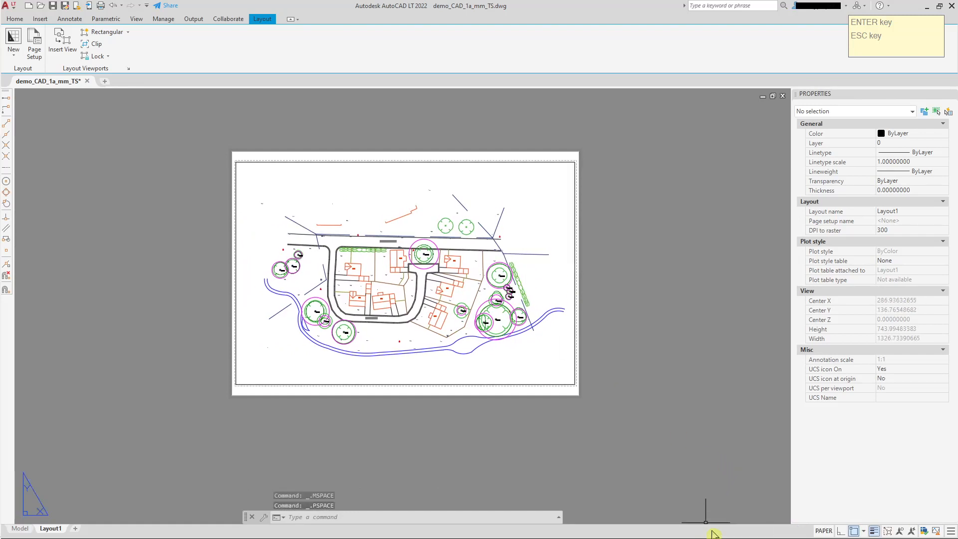
mouse_move(571, 300)
middle_down()
mouse_move(496, 299)
mouse_move(582, 306)
middle_up()
scroll(492, 195, up, 3)
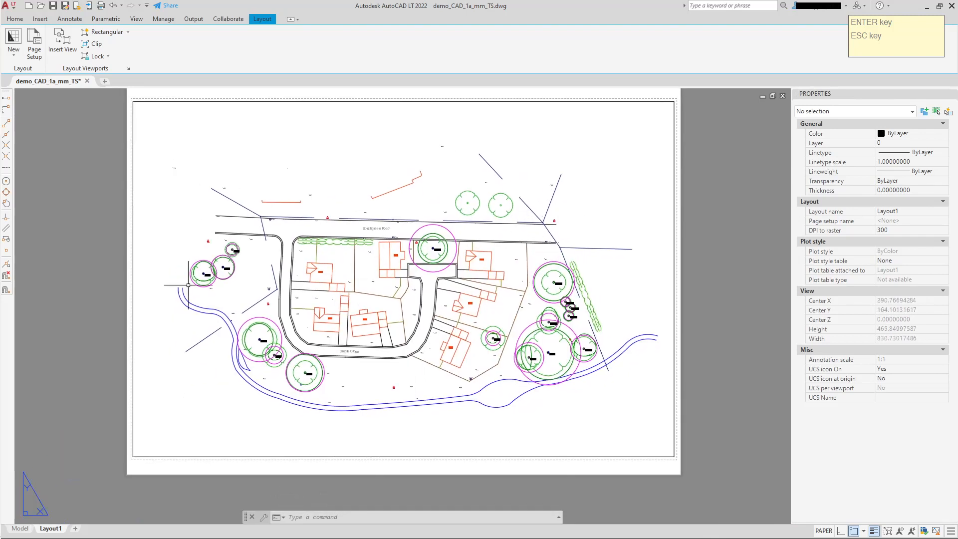
Activate model space in the viewport and zoom far out, to a scale of about 0.000247.
click(528, 245)
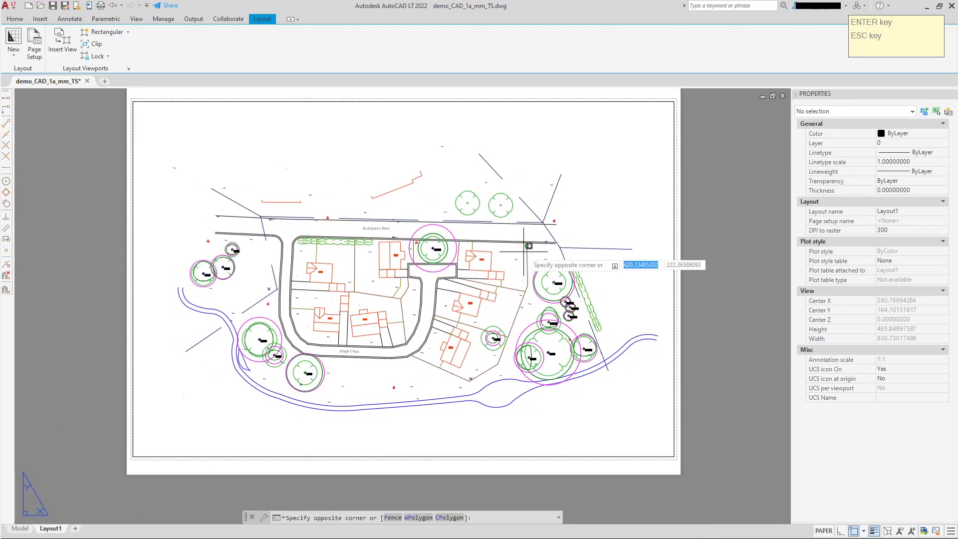
double_click(528, 246)
scroll(527, 245, down, 10)
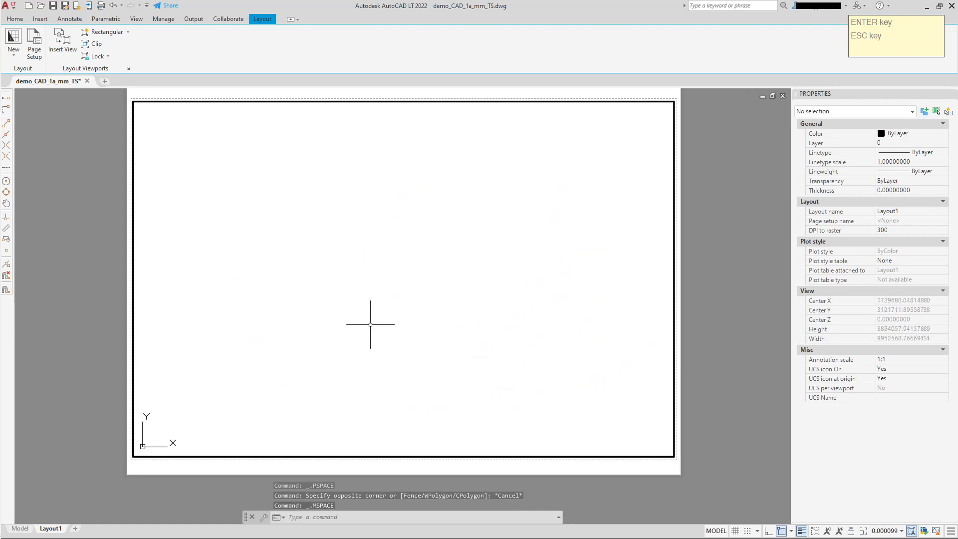
middle_drag(357, 382, 510, 305)
middle_drag(365, 432, 404, 415)
scroll(414, 374, up, 4)
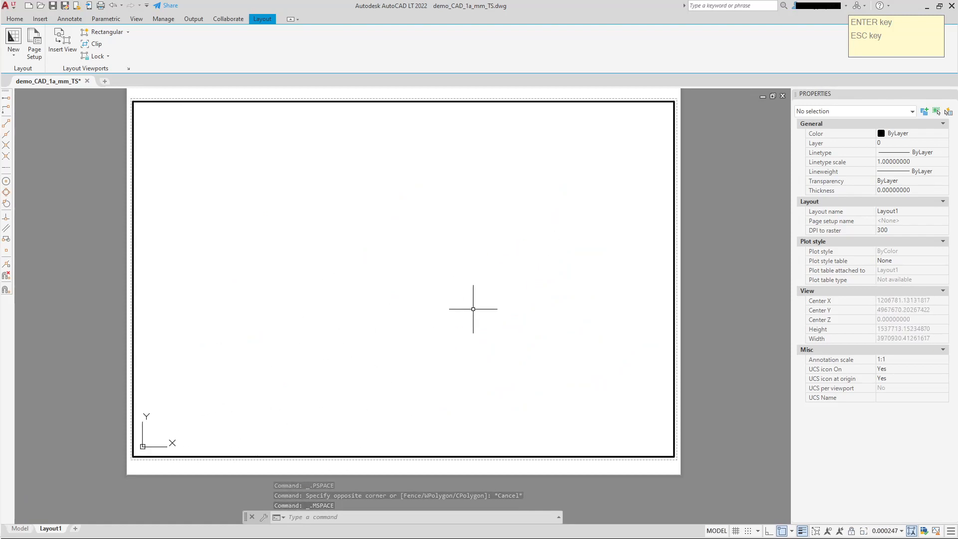
Zoom to the drawing extents inside the active viewport and exit the Zoom command.
right_click(524, 223)
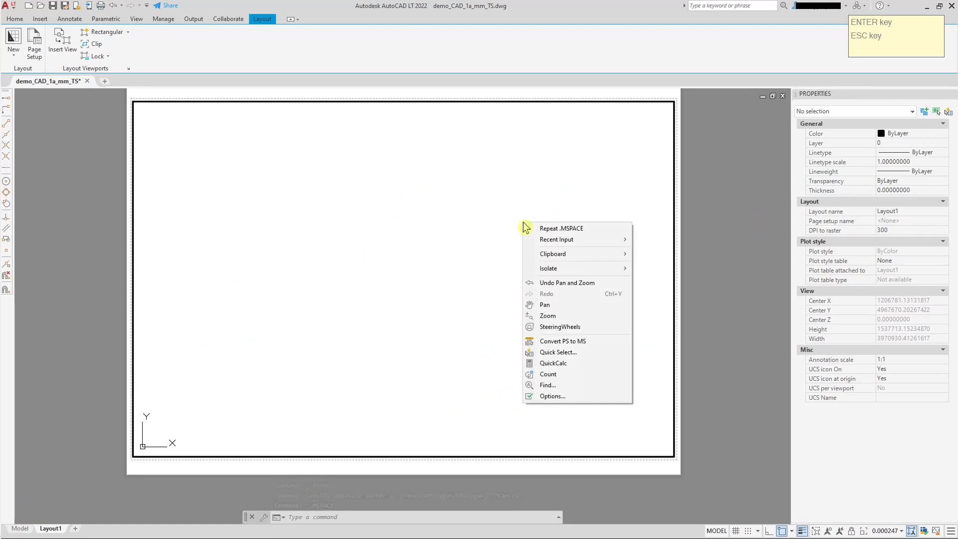
click(548, 316)
right_click(533, 299)
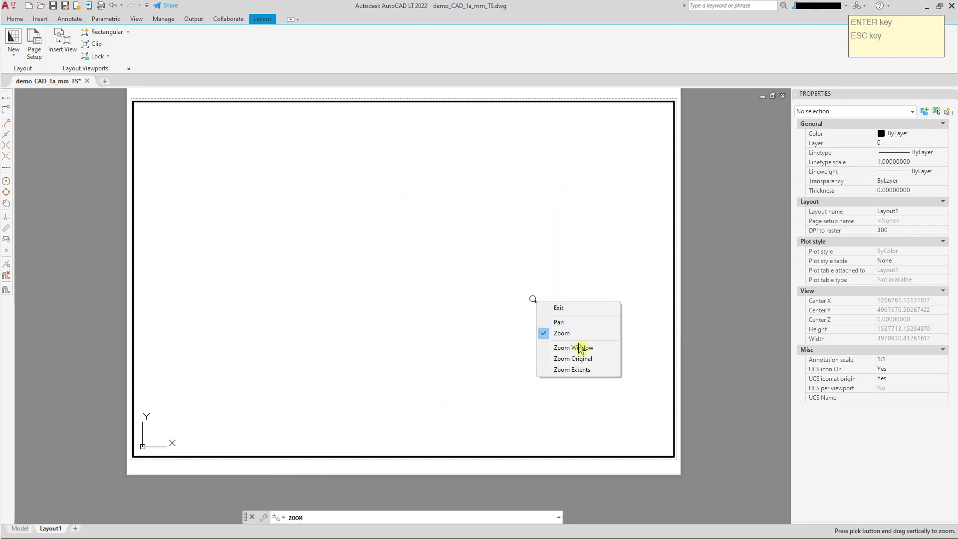
click(571, 370)
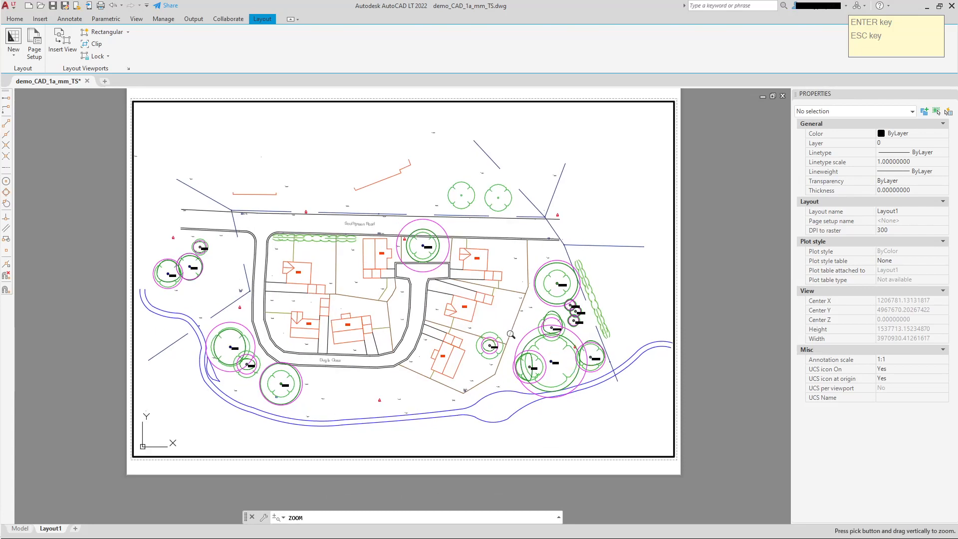
right_click(522, 289)
click(541, 295)
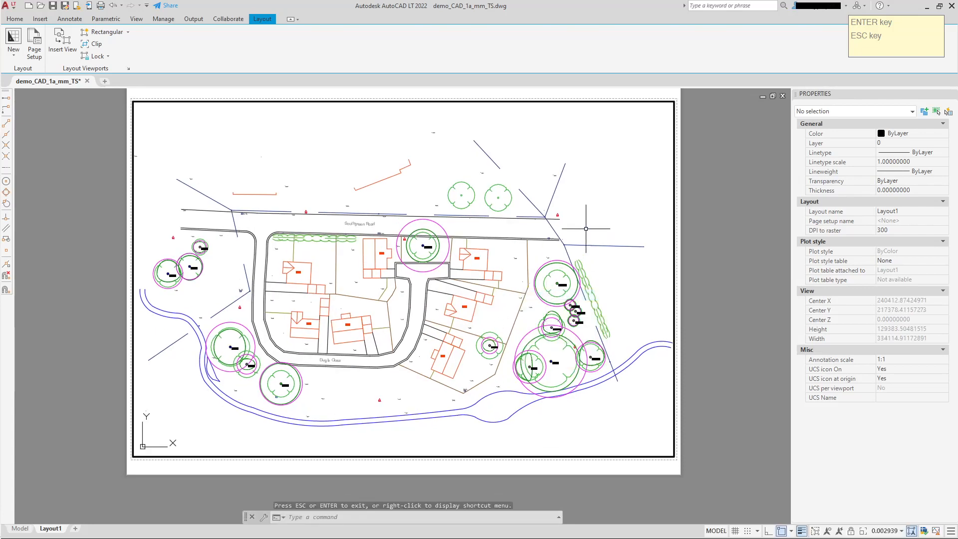
Pan the site plan slightly up and right within the viewport and return to paper space.
drag(584, 229, 589, 225)
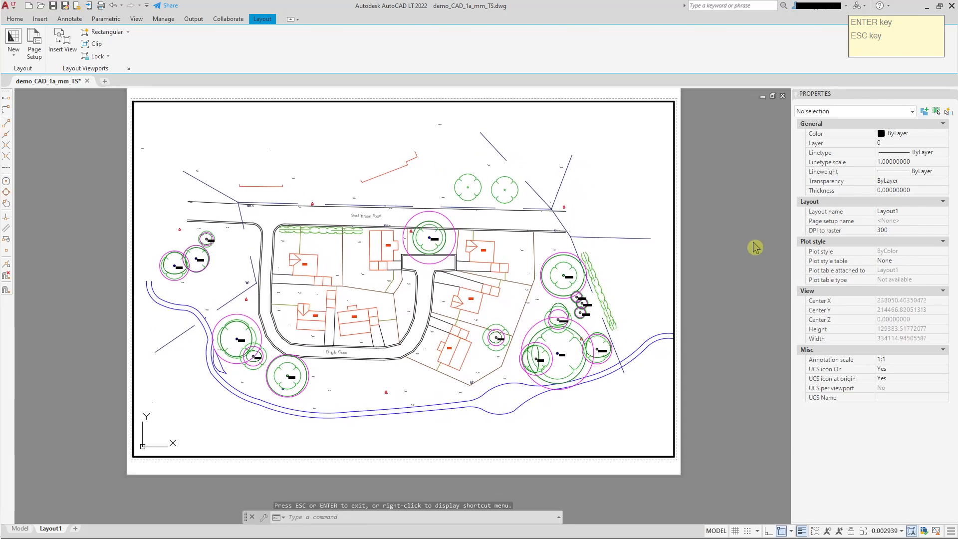
double_click(721, 244)
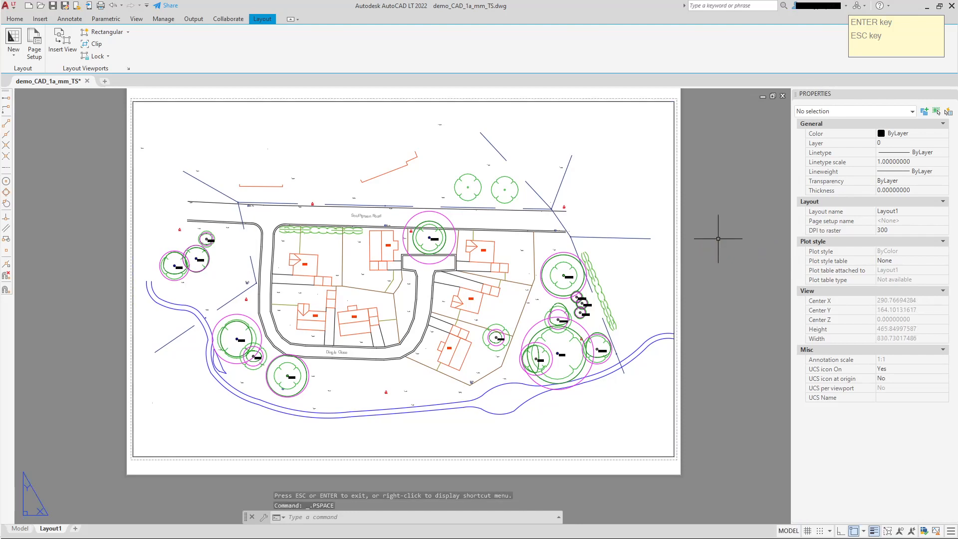
middle_drag(717, 267, 694, 281)
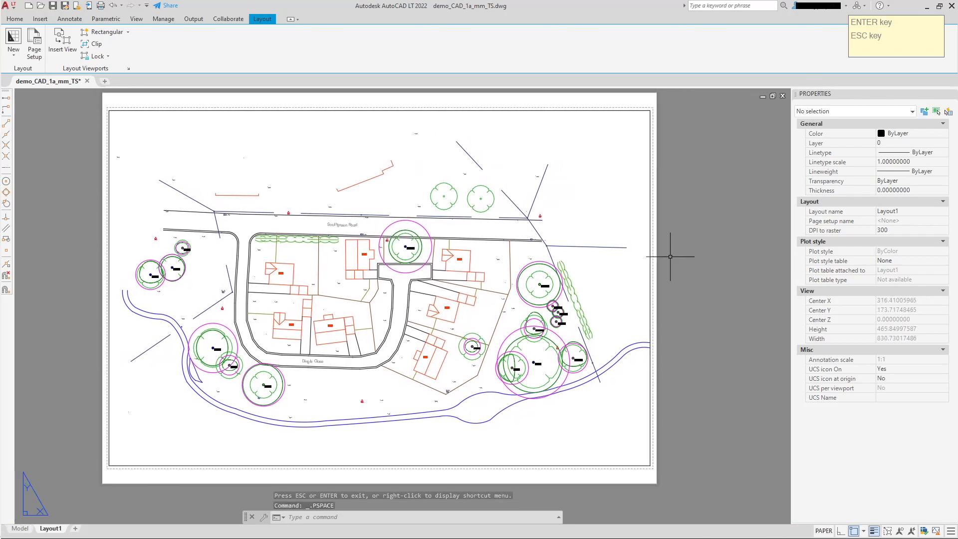
Select the viewport on the sheet and set its custom scale to 0.0033333.
click(649, 165)
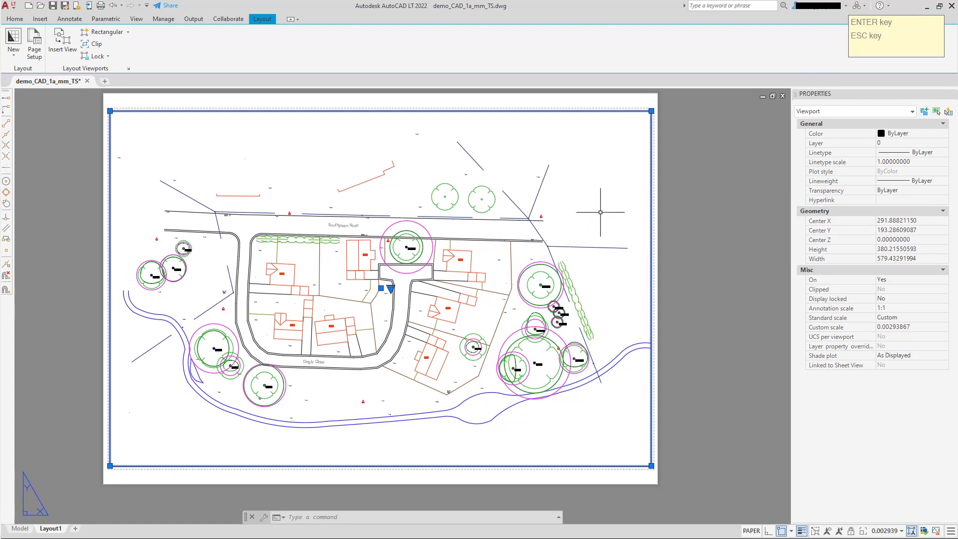
middle_drag(662, 316, 670, 309)
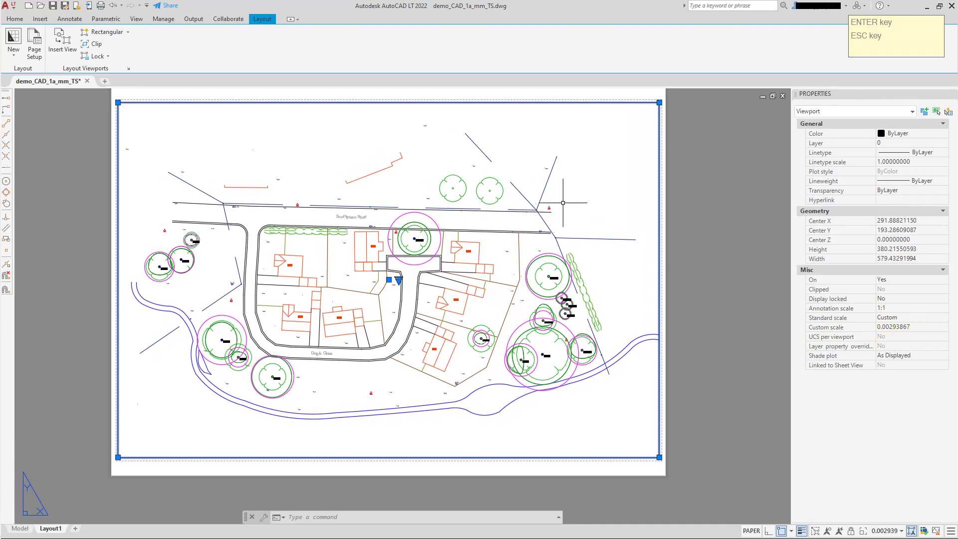
middle_drag(563, 203, 569, 224)
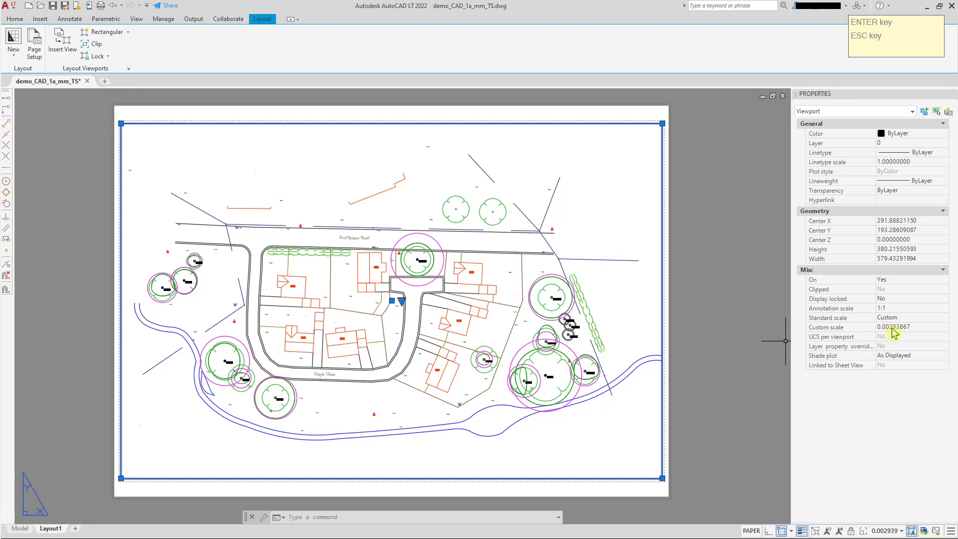
click(892, 327)
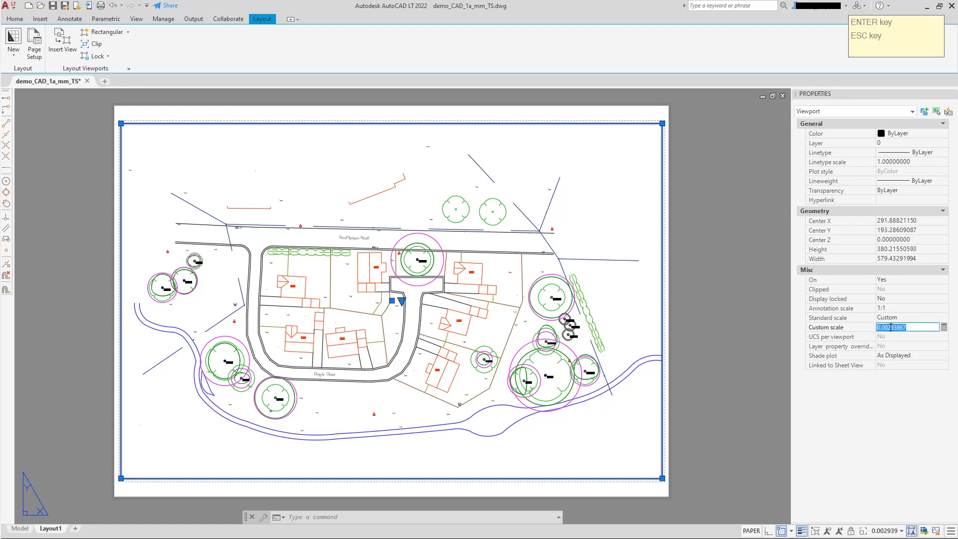
drag(889, 328, 912, 329)
click(737, 327)
click(738, 315)
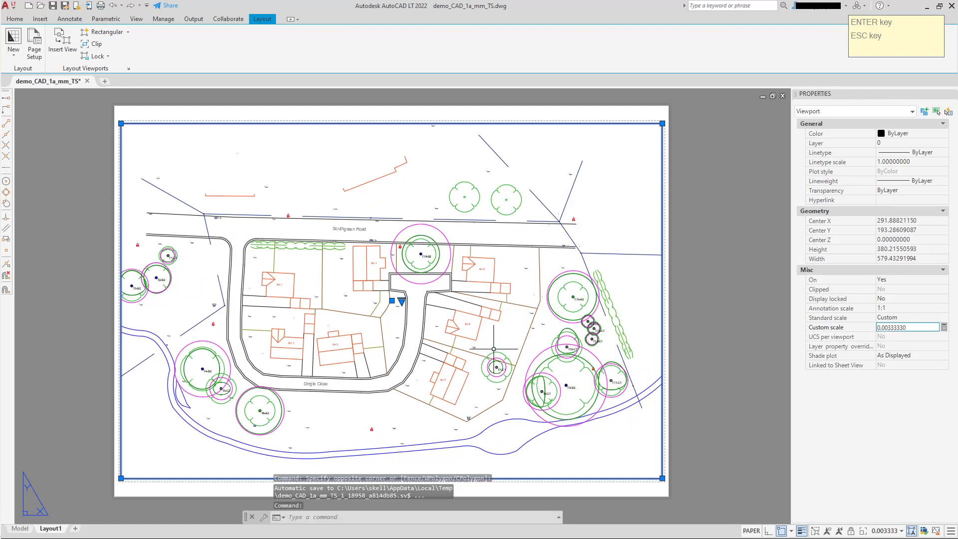
middle_drag(505, 351, 512, 336)
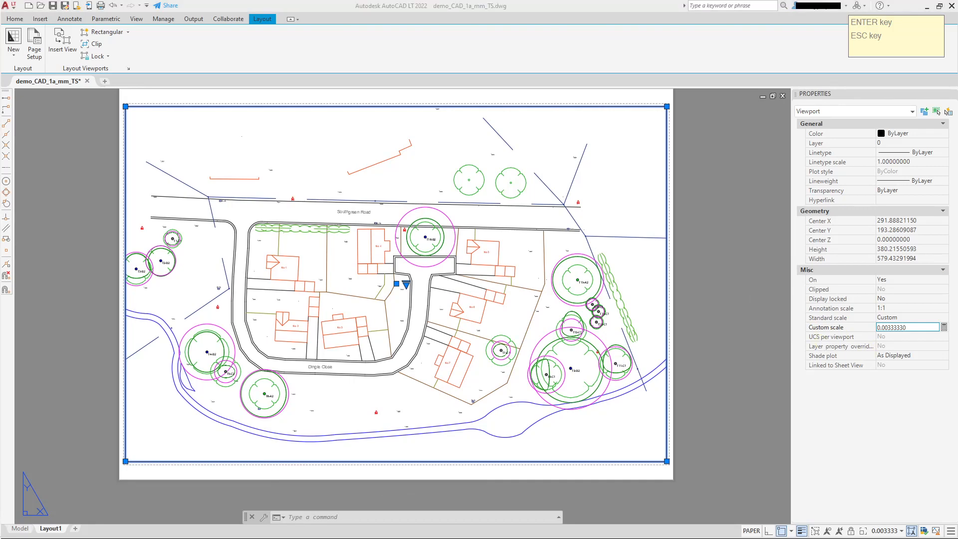
Switch to Calculator and divide 1 by 300 to work out the 1:300 scale factor.
mouse_move(795, 186)
mouse_down()
mouse_move(466, 145)
mouse_move(605, 145)
mouse_move(532, 160)
mouse_move(446, 128)
mouse_up()
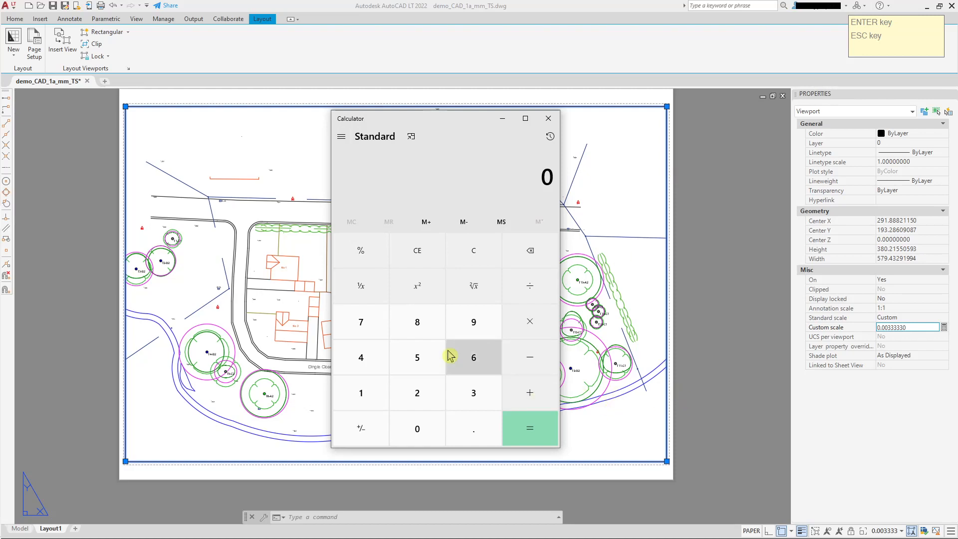
click(363, 395)
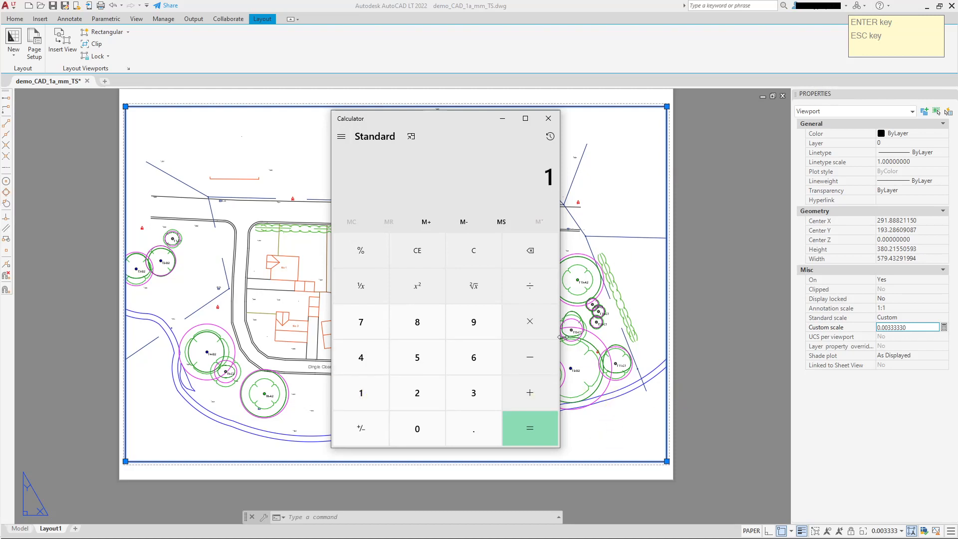
click(536, 288)
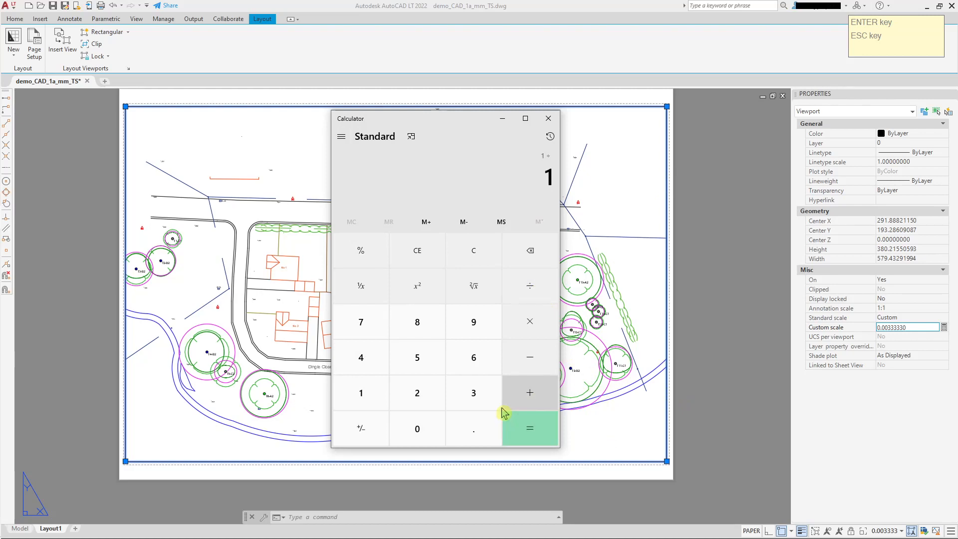
click(476, 395)
click(428, 432)
click(428, 433)
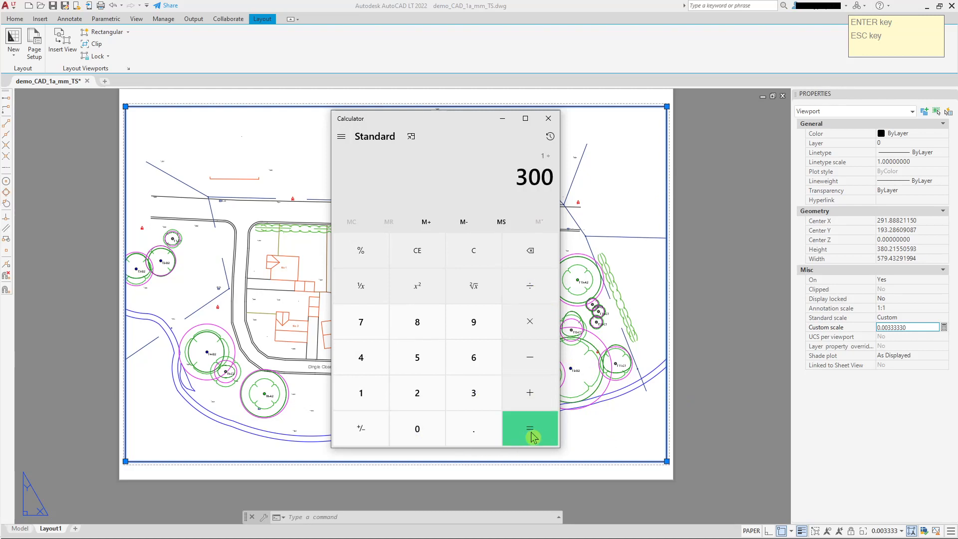
click(534, 438)
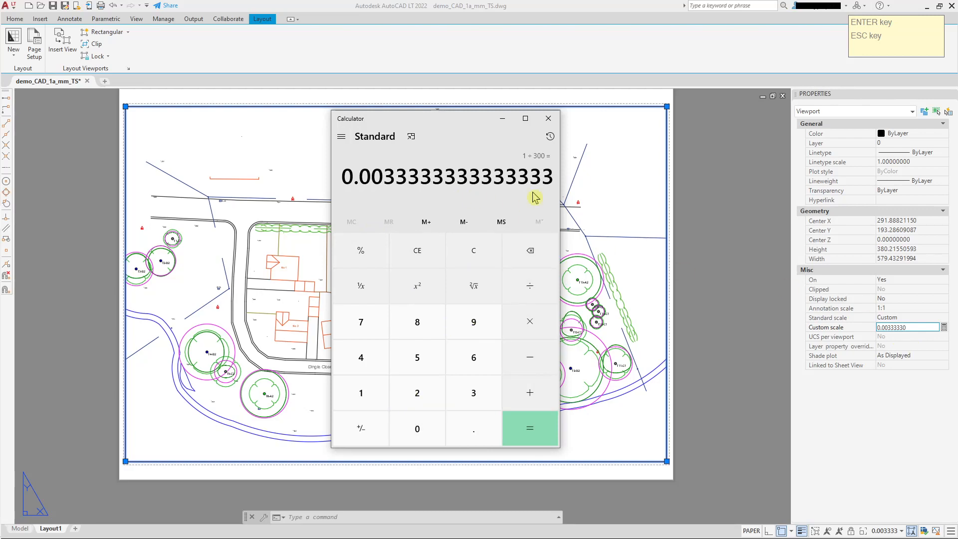
Clear the calculation and divide 1 by 200 to work out the 1:200 scale factor.
click(429, 252)
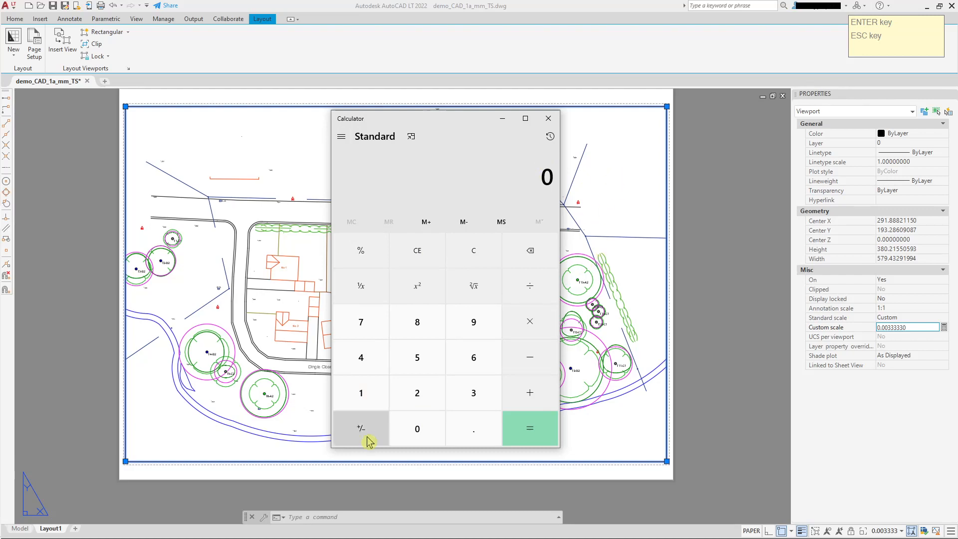
click(368, 401)
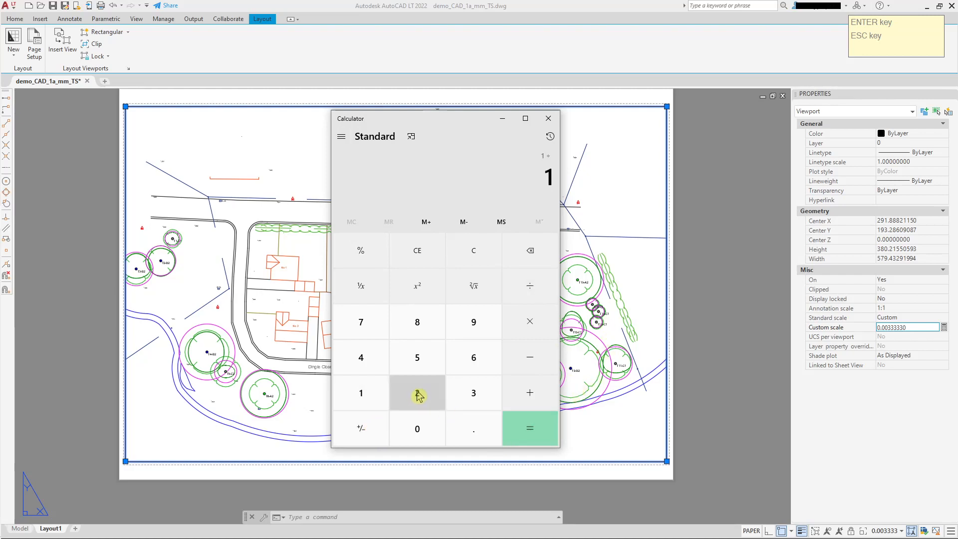
click(418, 428)
click(418, 428)
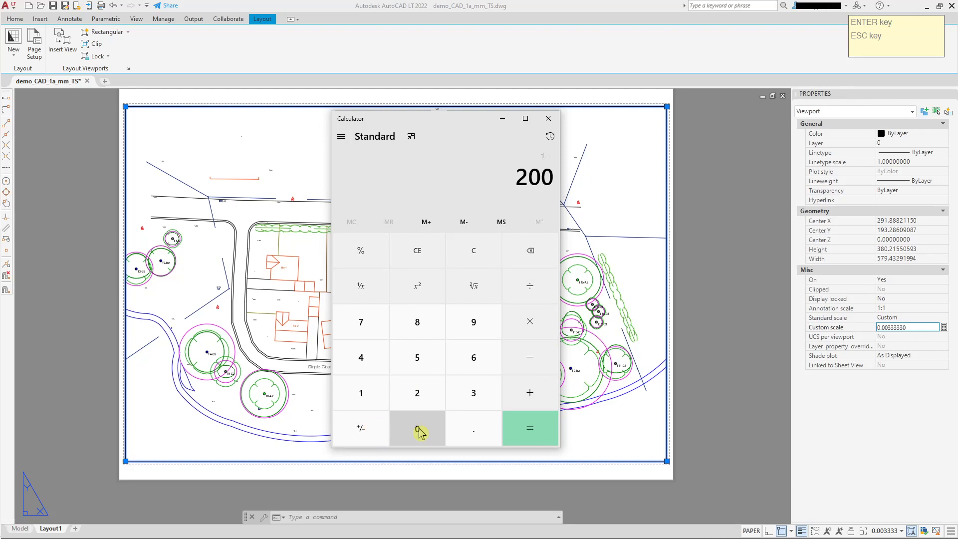
click(529, 428)
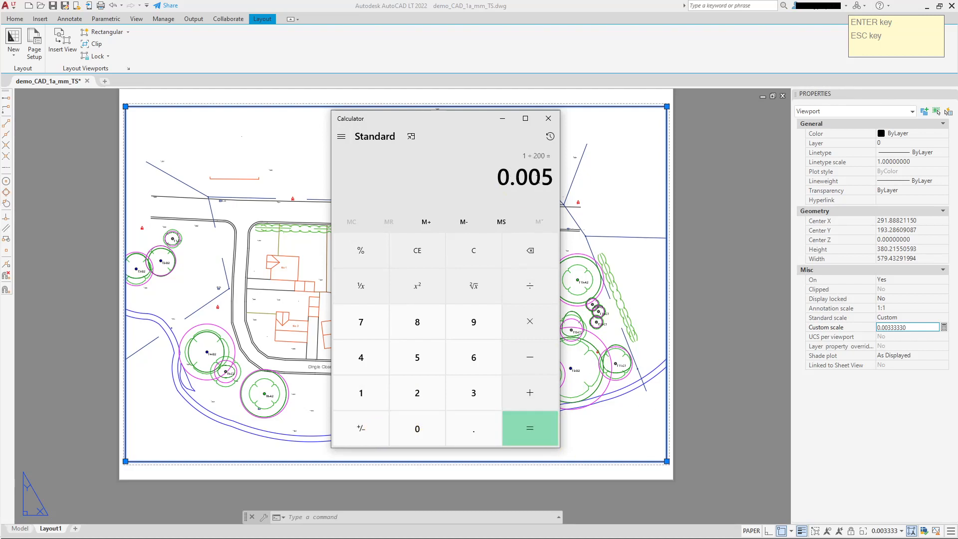
Switch back to AutoCAD and set the selected viewport's custom scale to 0.005.
click(721, 250)
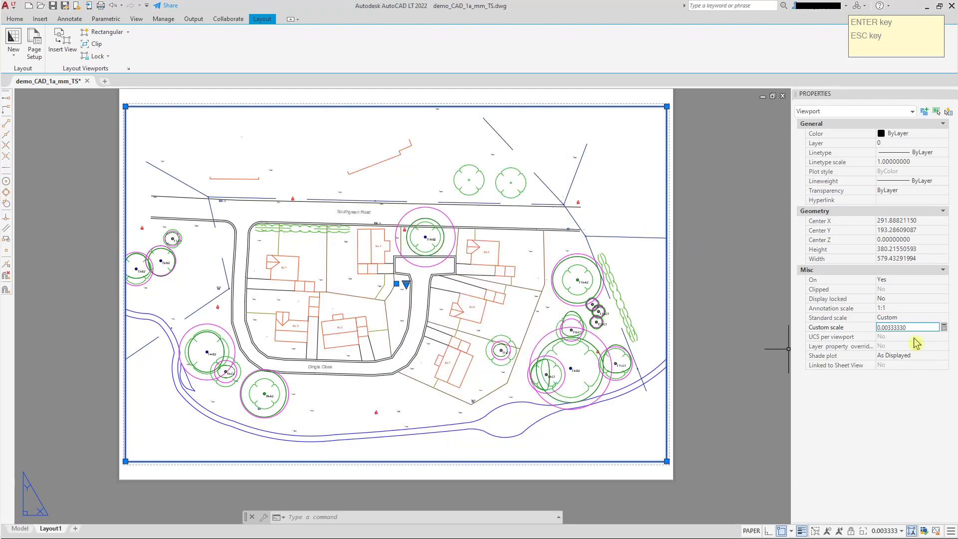
drag(890, 329, 912, 328)
key(Return)
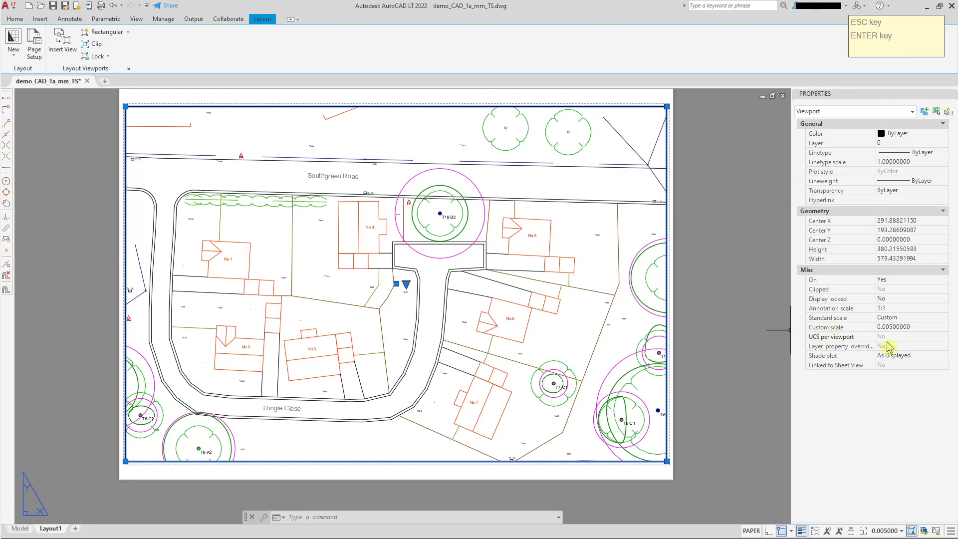
Look through the viewport's available standard scales without choosing one, and clear the viewport selection.
click(937, 318)
click(944, 318)
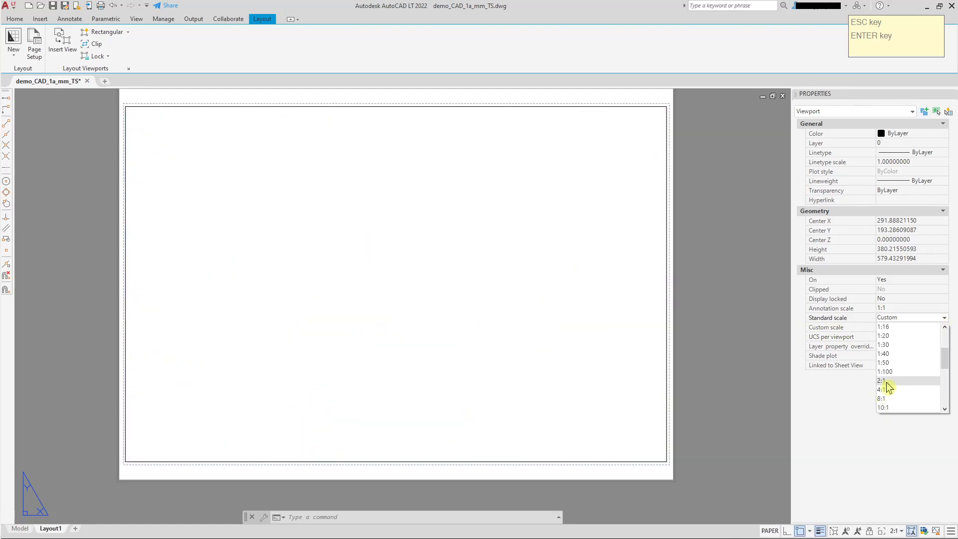
click(723, 145)
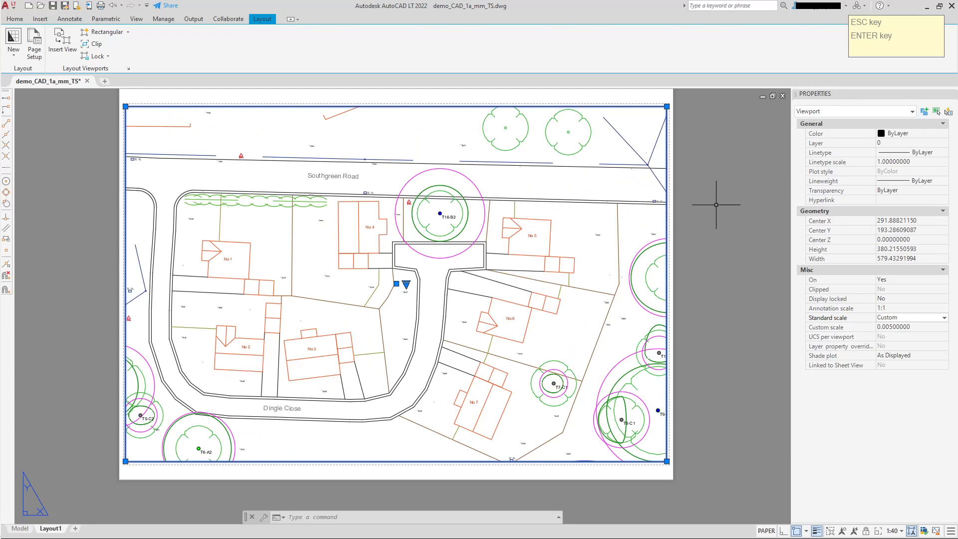
key(Escape)
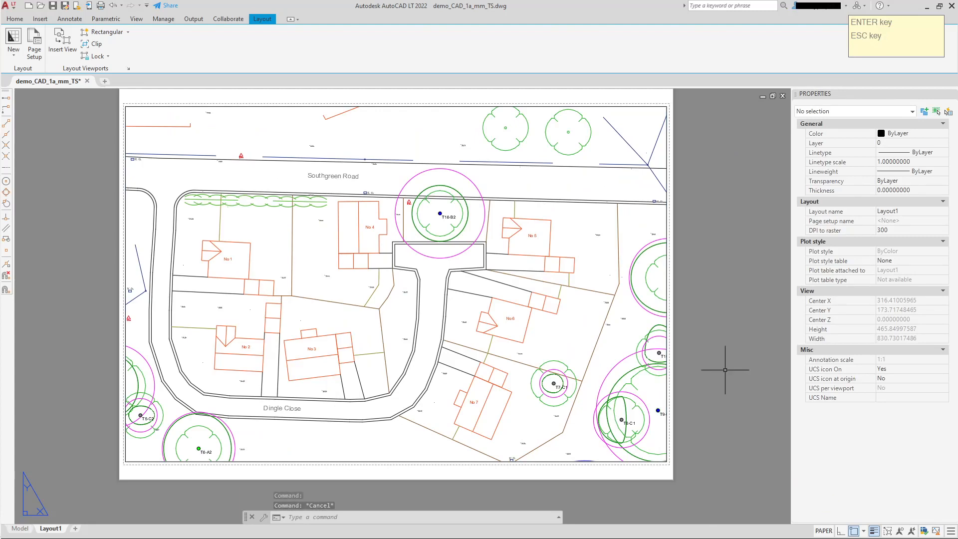
Switch to Calculator, clear the previous calculation and divide 1 by 100 to work out the 1:100 scale factor.
mouse_move(2, 181)
click(15, 217)
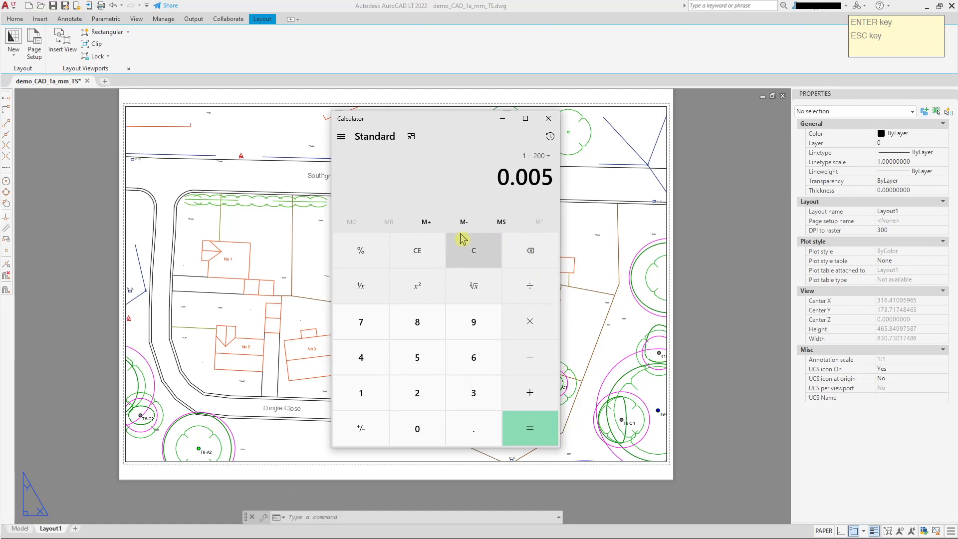
click(437, 251)
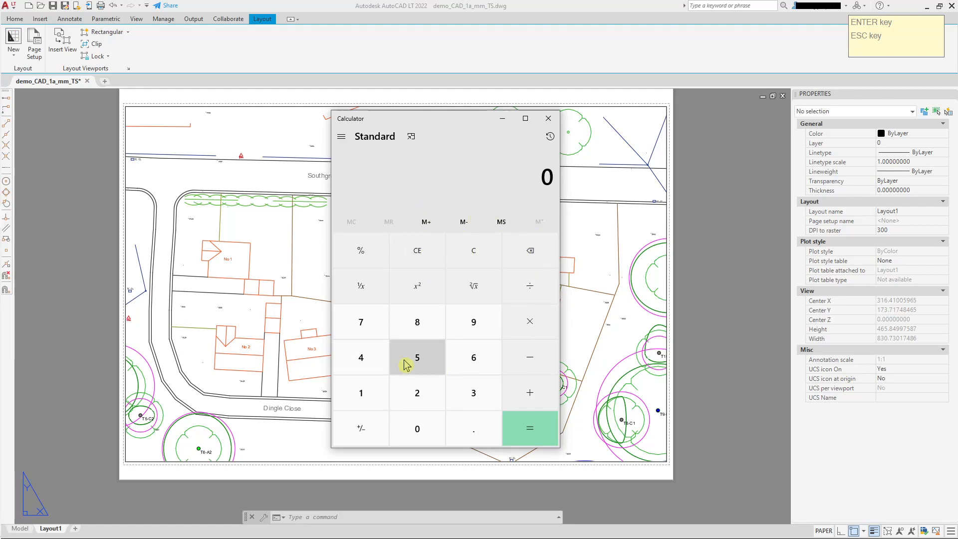
click(369, 391)
click(529, 285)
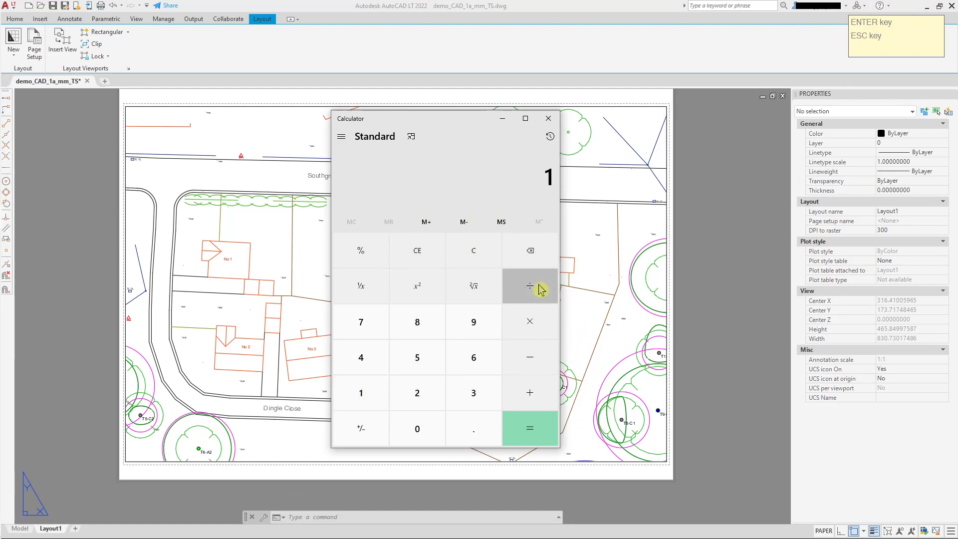
click(418, 430)
click(417, 429)
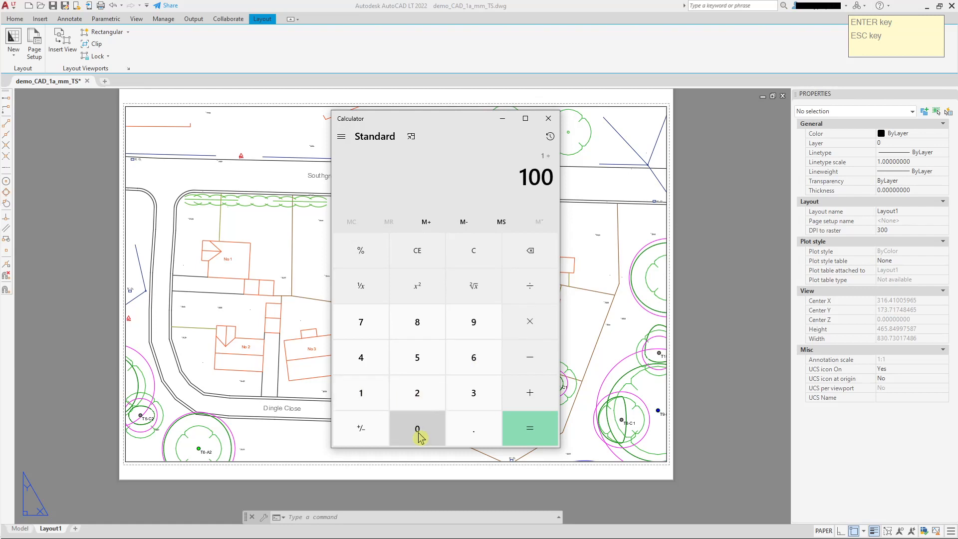
click(542, 429)
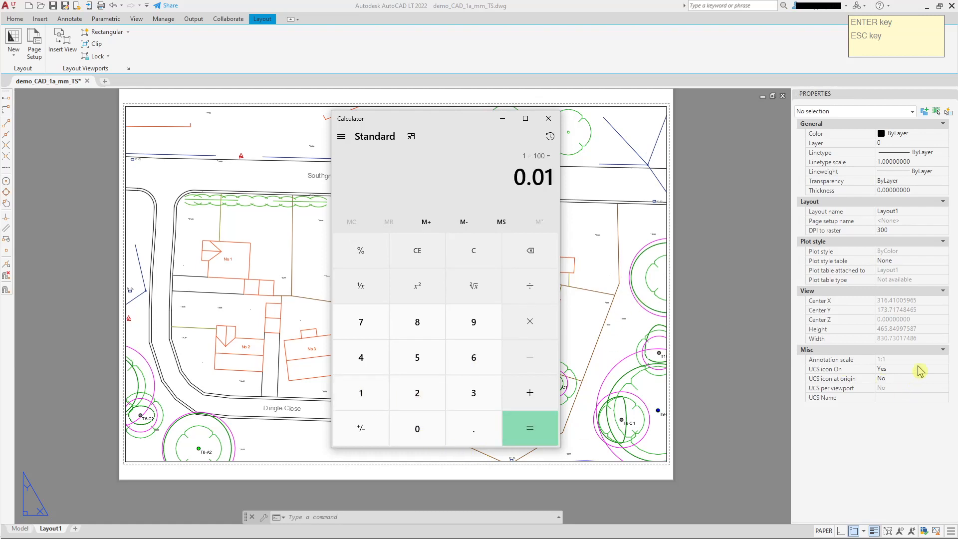
Switch back to AutoCAD, select the layout viewport and set its custom scale to 0.01.
click(708, 150)
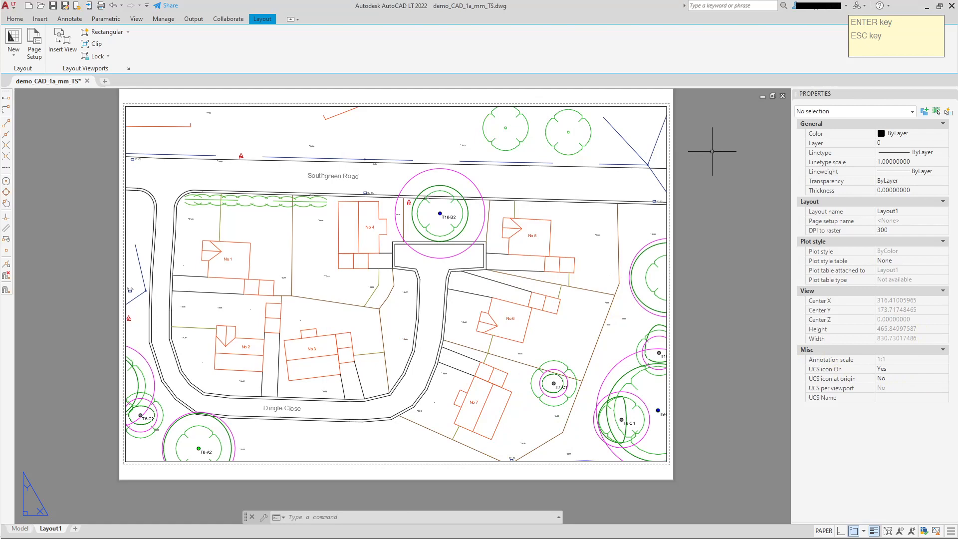
click(665, 154)
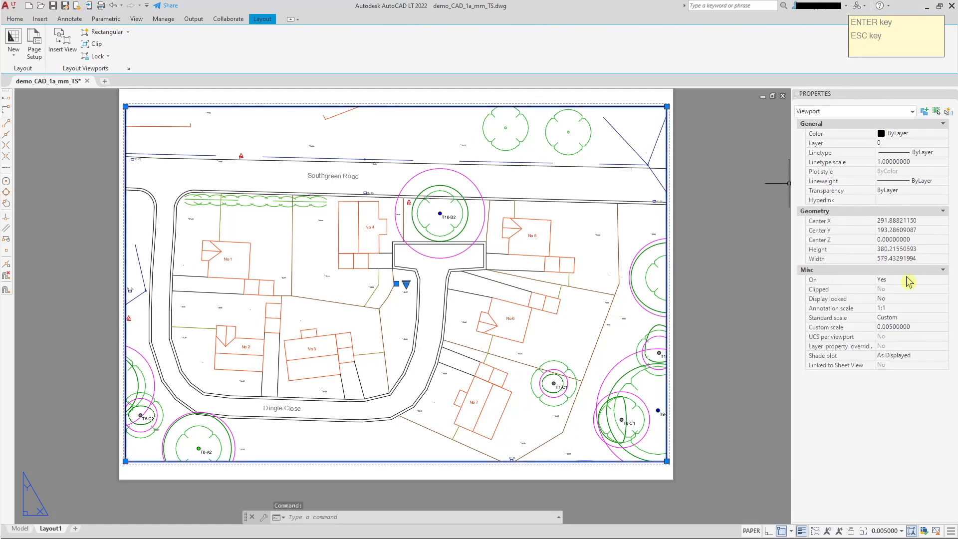
click(888, 327)
click(890, 328)
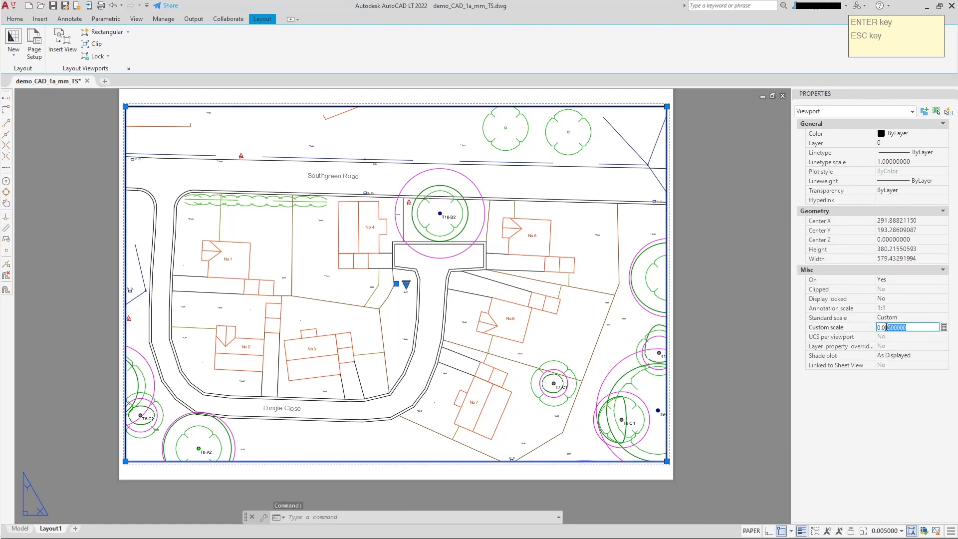
drag(884, 327, 908, 324)
text(1)
key(Return)
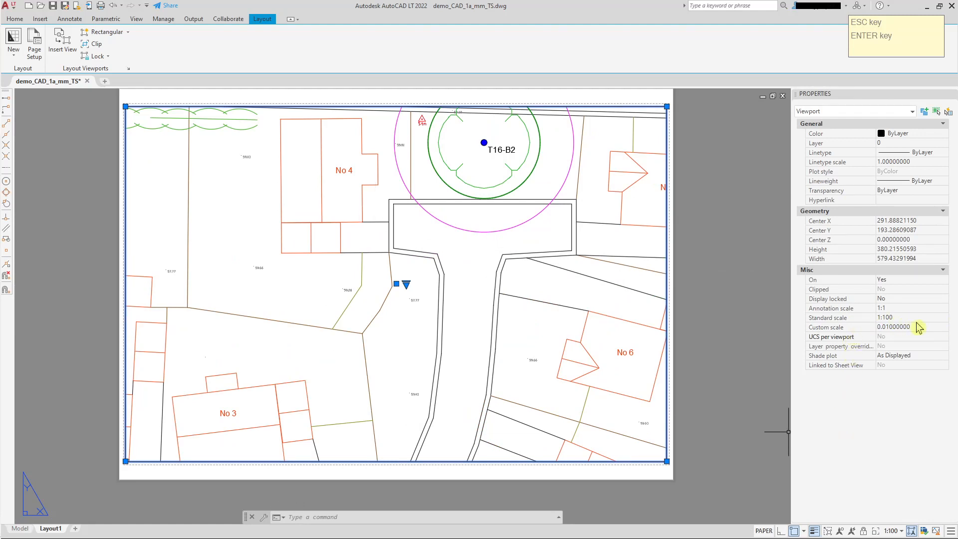
Look through the viewport's standard scales without choosing one, and undo the last action.
click(944, 318)
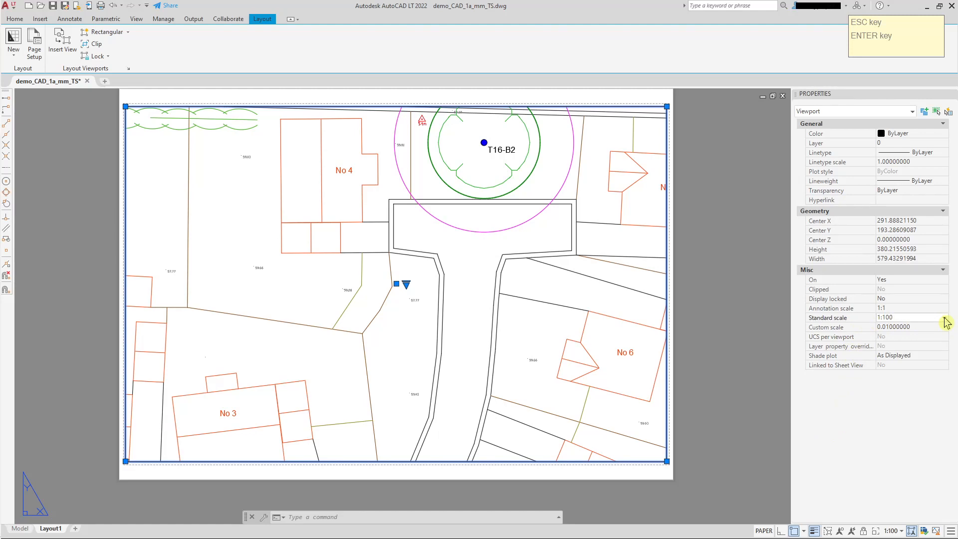
click(944, 318)
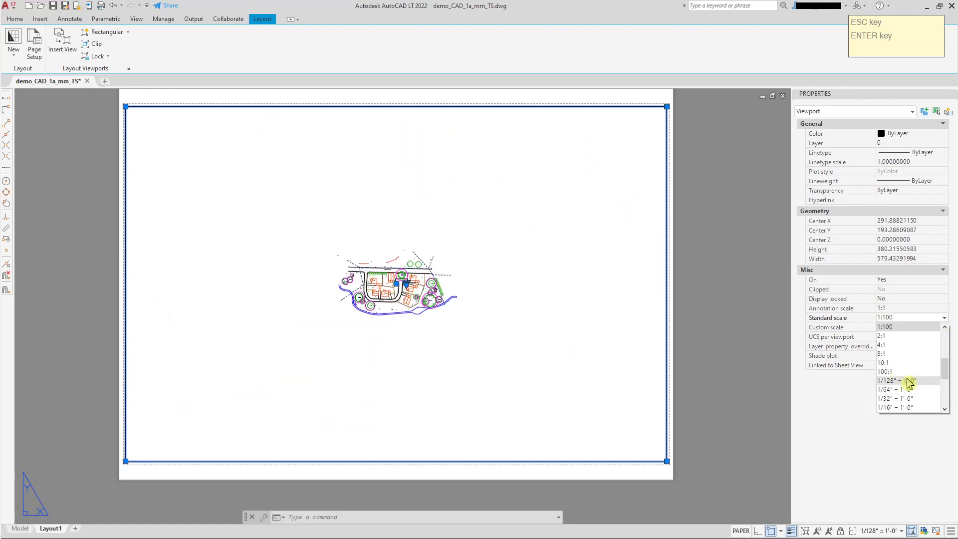
scroll(910, 380, up, 2)
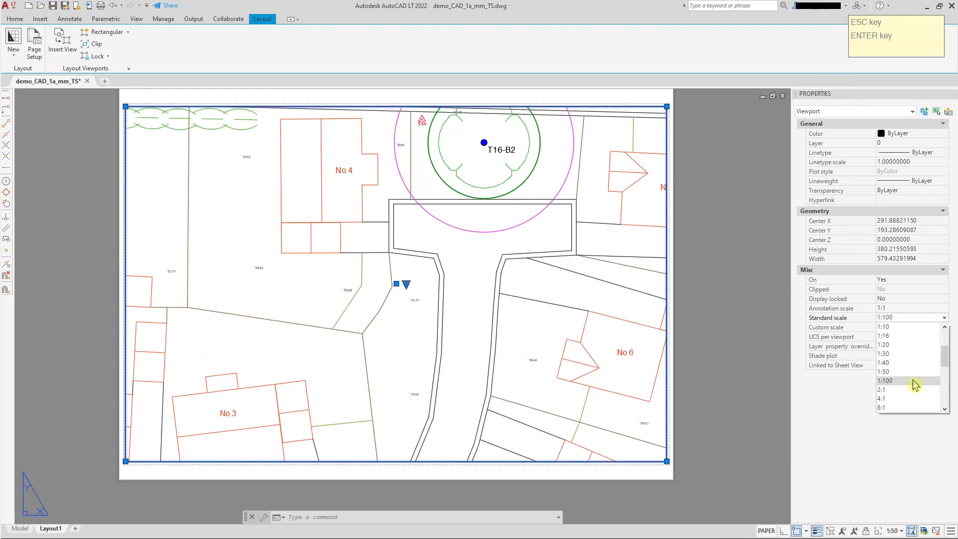
scroll(913, 381, up, 3)
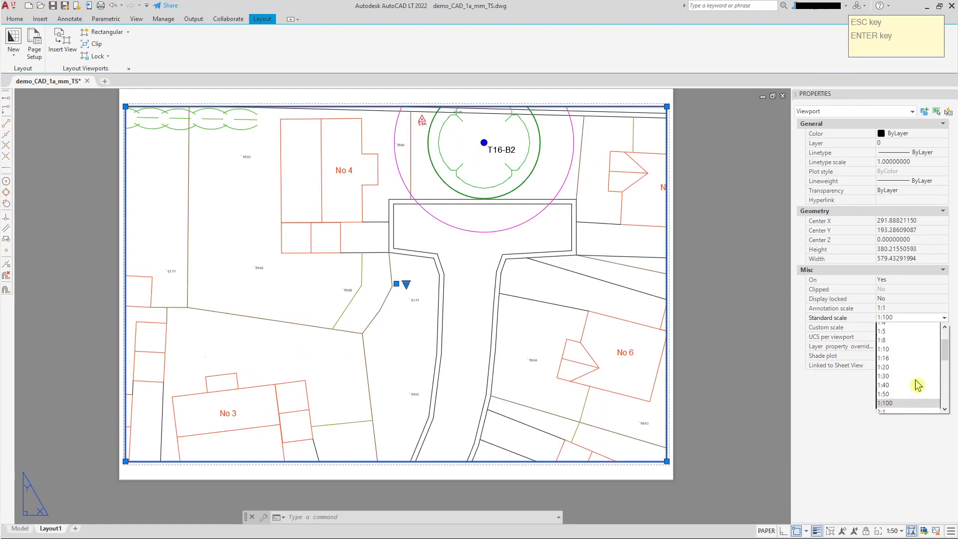
click(755, 366)
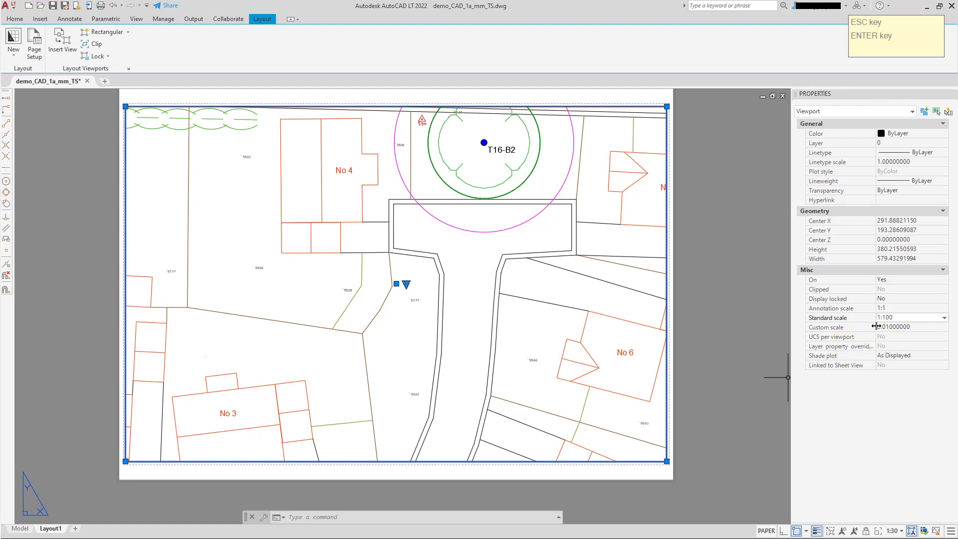
key(ctrl+z)
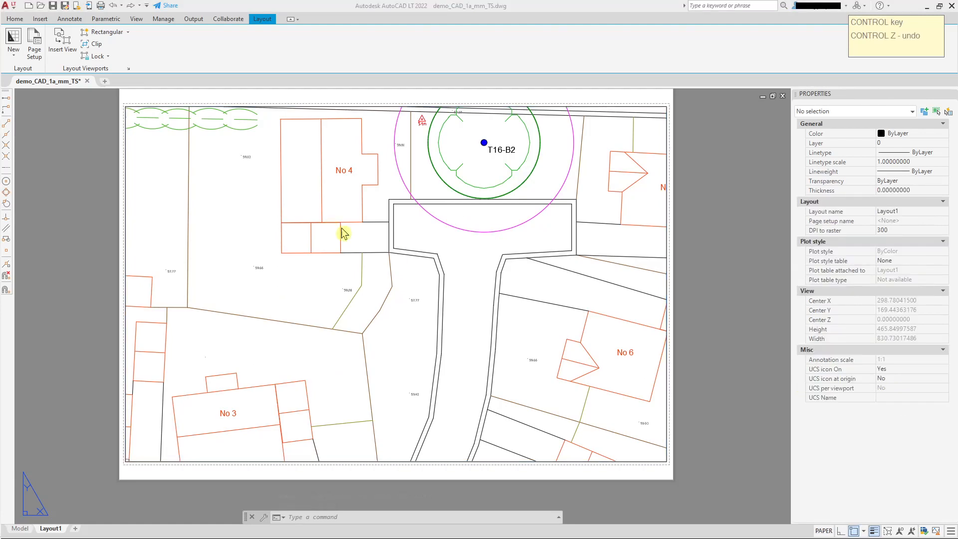
Activate the viewport, zoom out and pan until the whole site plan fits inside it, and return to paper space.
double_click(418, 270)
scroll(418, 270, down, 5)
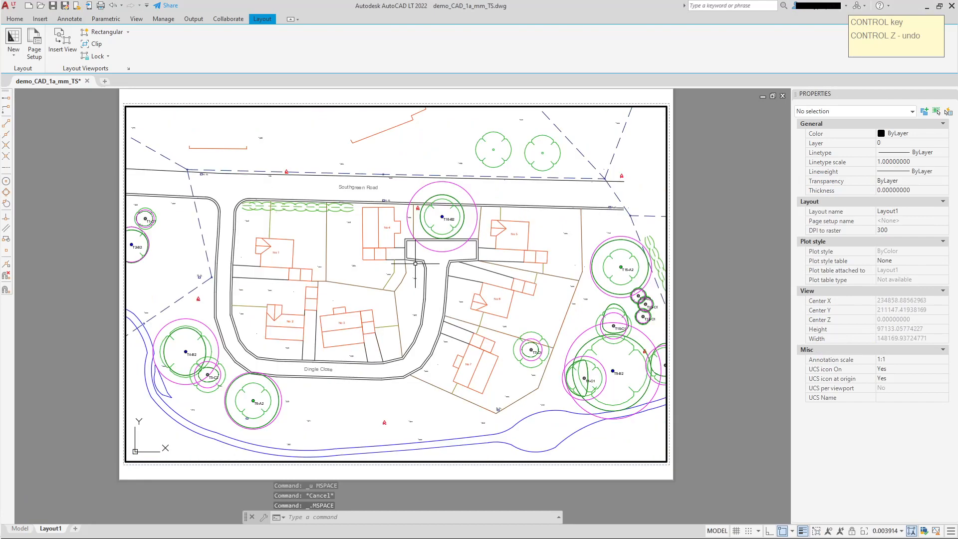
middle_drag(416, 263, 405, 258)
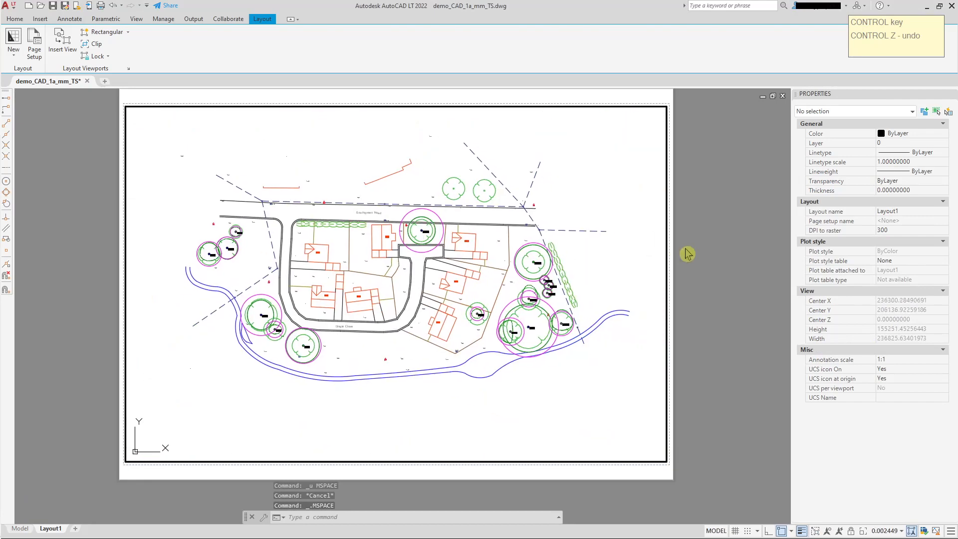
scroll(428, 270, up, 3)
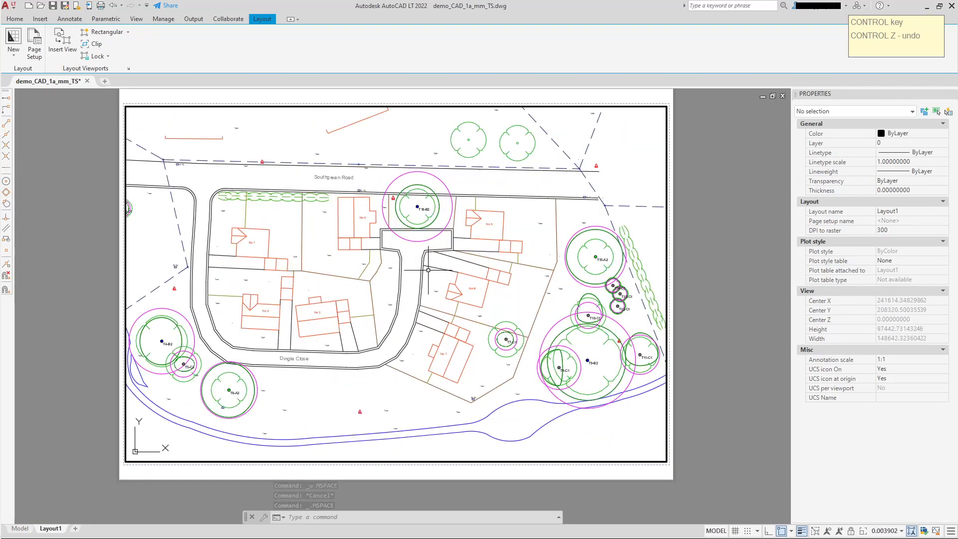
scroll(429, 270, down, 3)
double_click(694, 261)
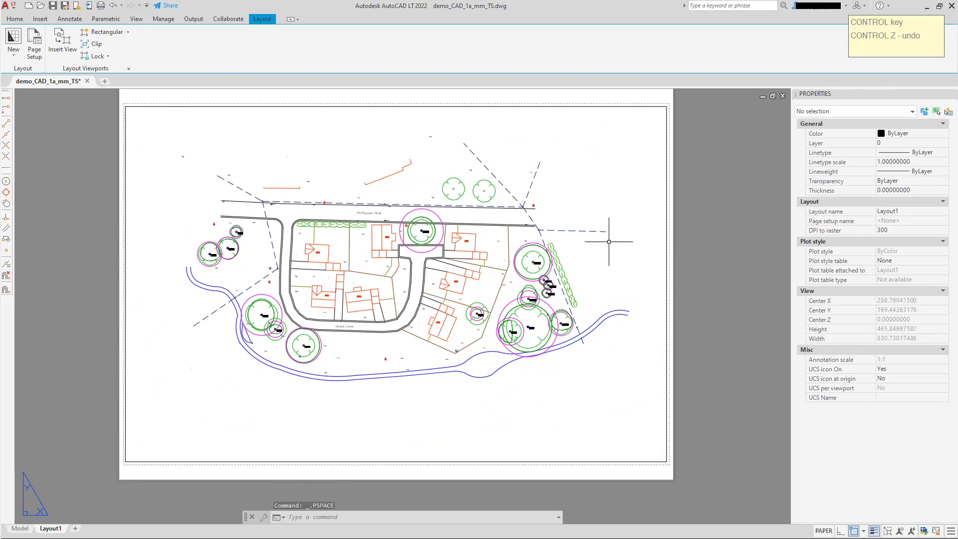
Select the viewport and set its custom scale to 0.0025.
click(665, 282)
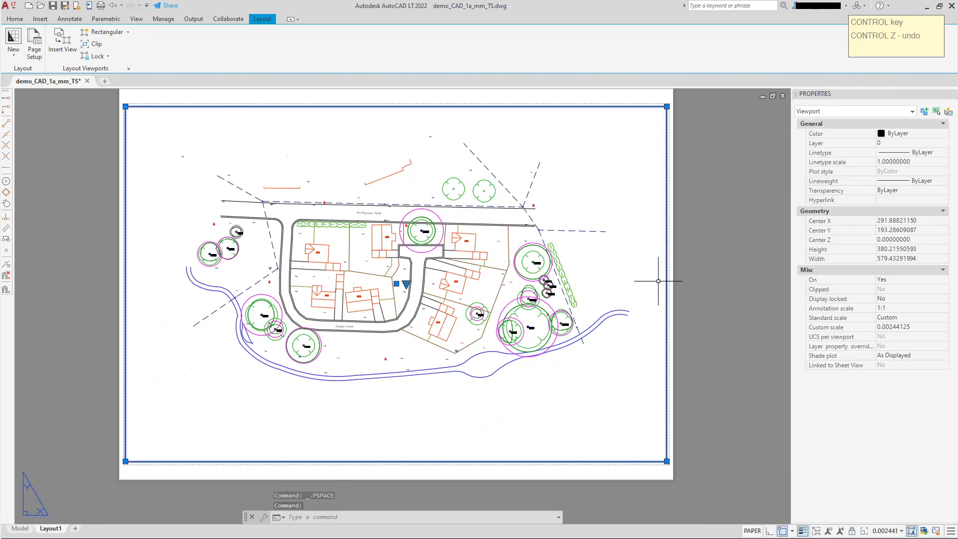
click(891, 328)
click(892, 328)
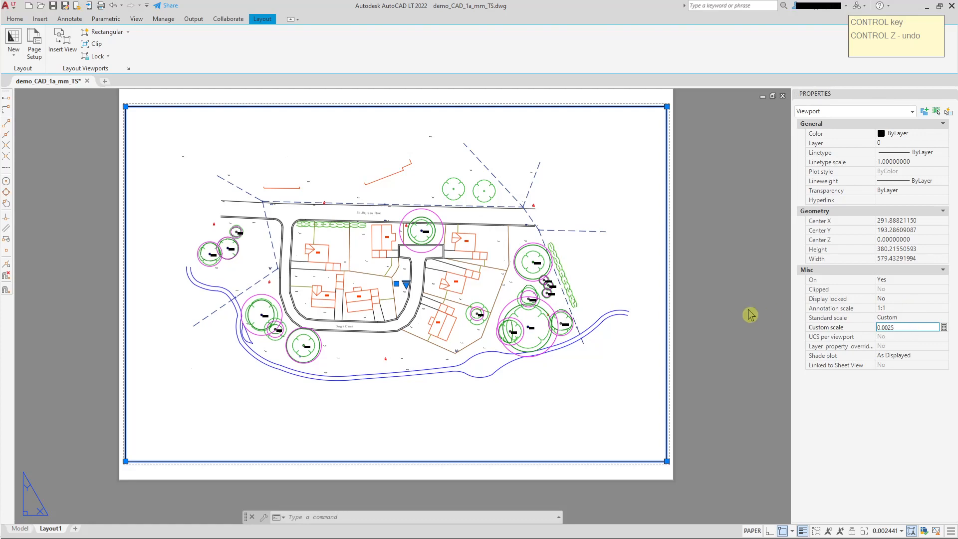
key(Return)
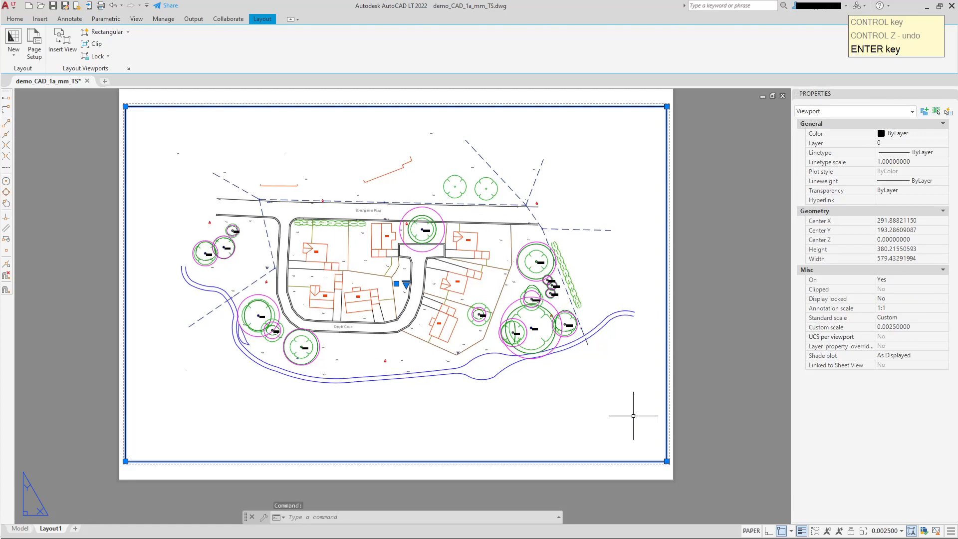
Switch to Calculator and divide 1 by 400 to check the 1:400 scale factor.
click(16, 218)
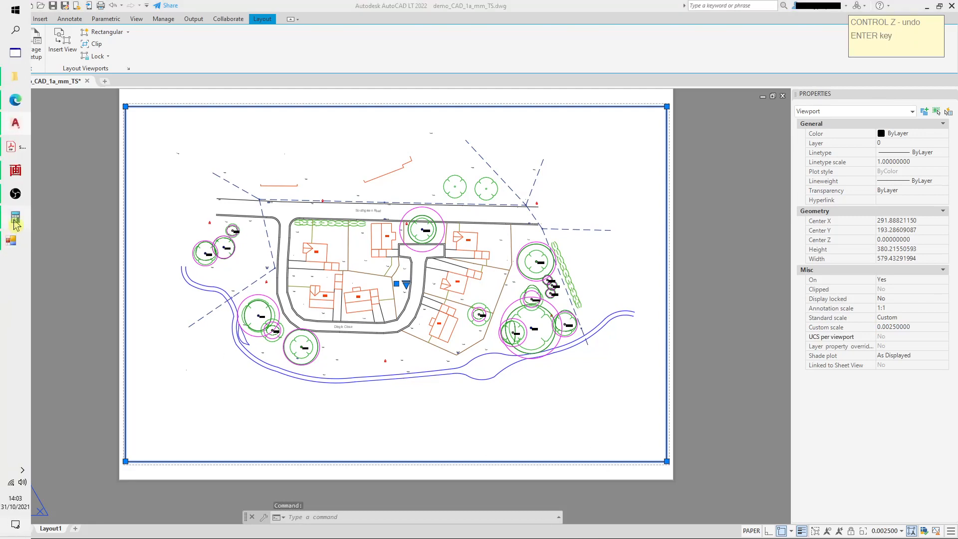
click(367, 392)
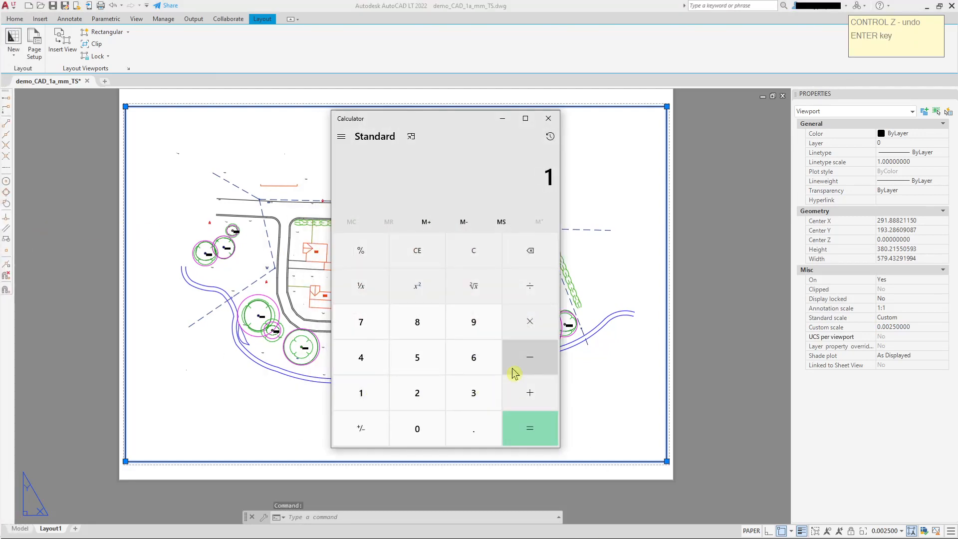
click(532, 296)
click(380, 363)
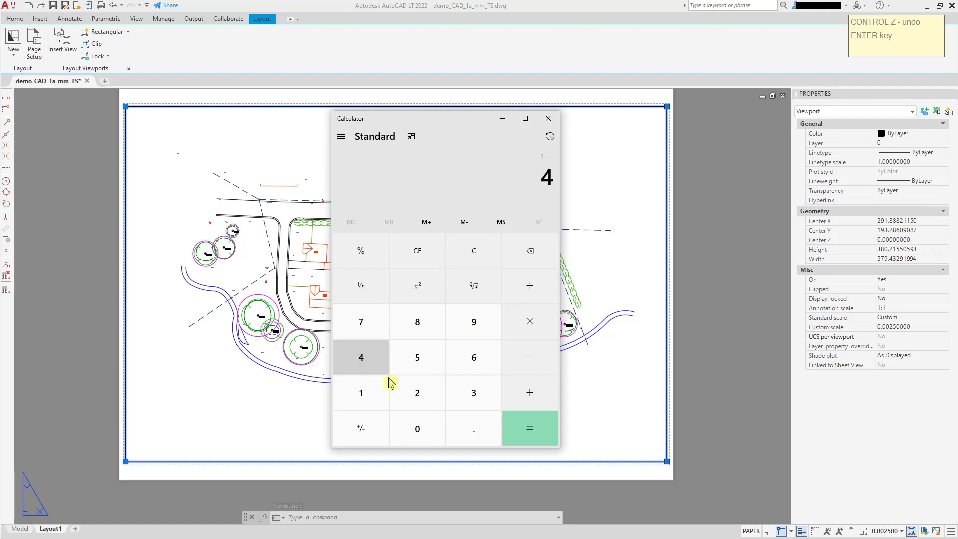
click(429, 437)
click(429, 437)
click(524, 427)
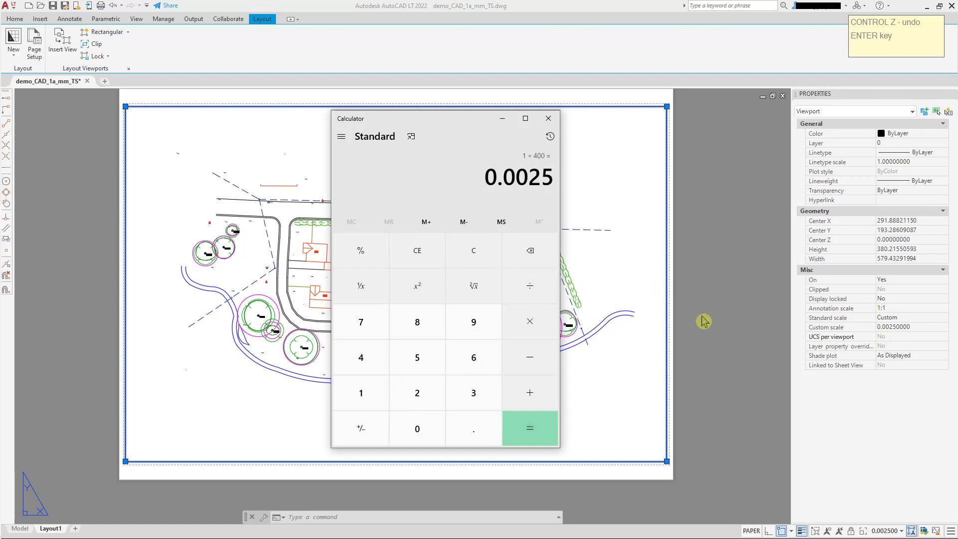
Switch back to AutoCAD and set the selected viewport's custom scale to 0.003333333333.
click(730, 230)
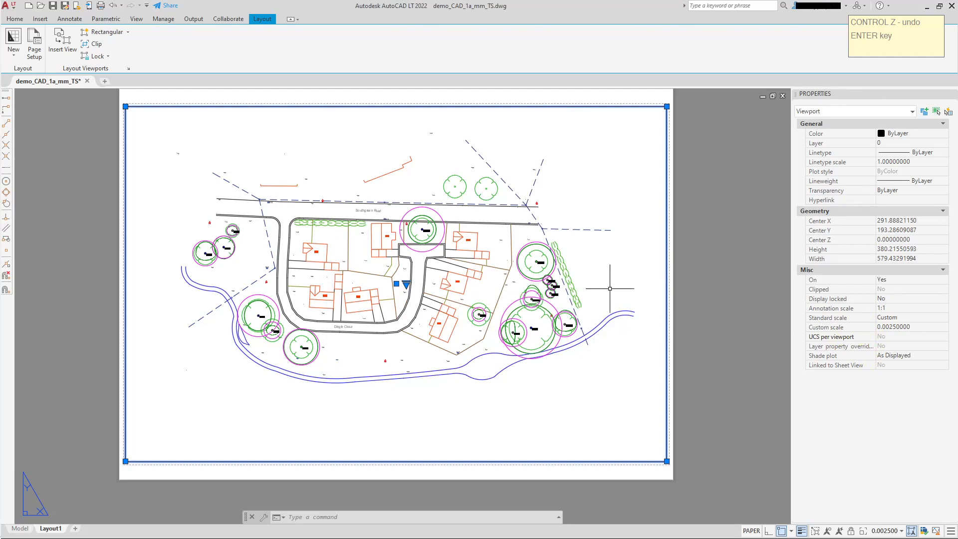
click(905, 327)
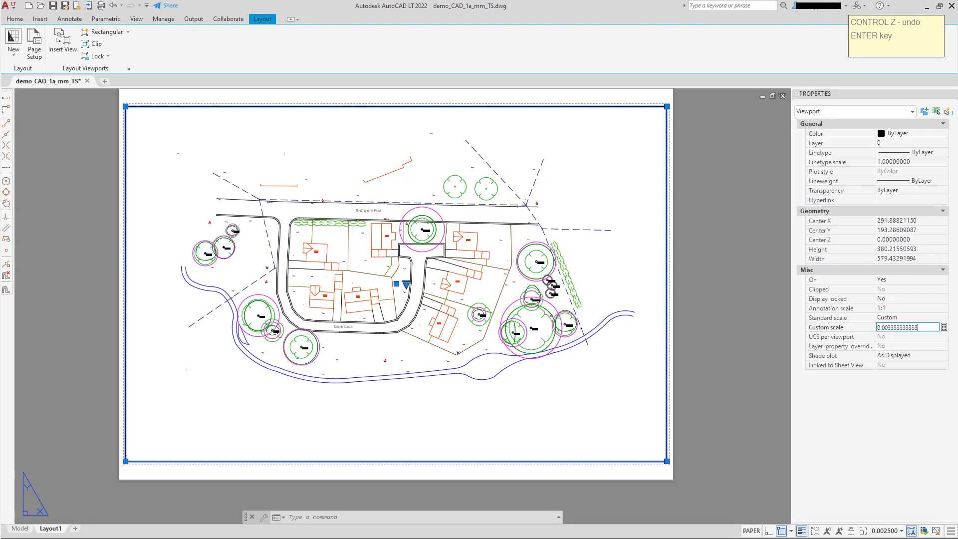
click(742, 338)
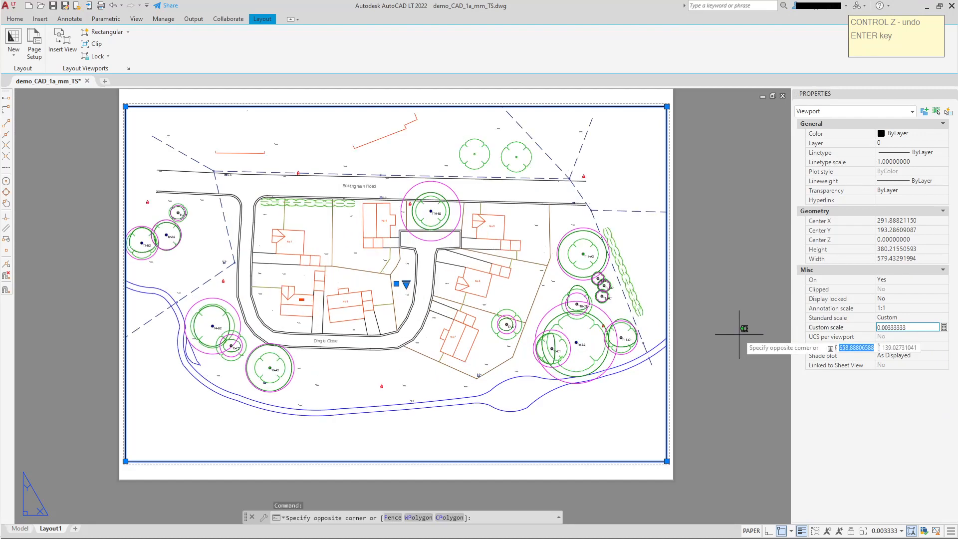
Reposition the site plan within the viewport so it sits centrally, without changing the scale, and return to paper space.
middle_drag(532, 363, 543, 368)
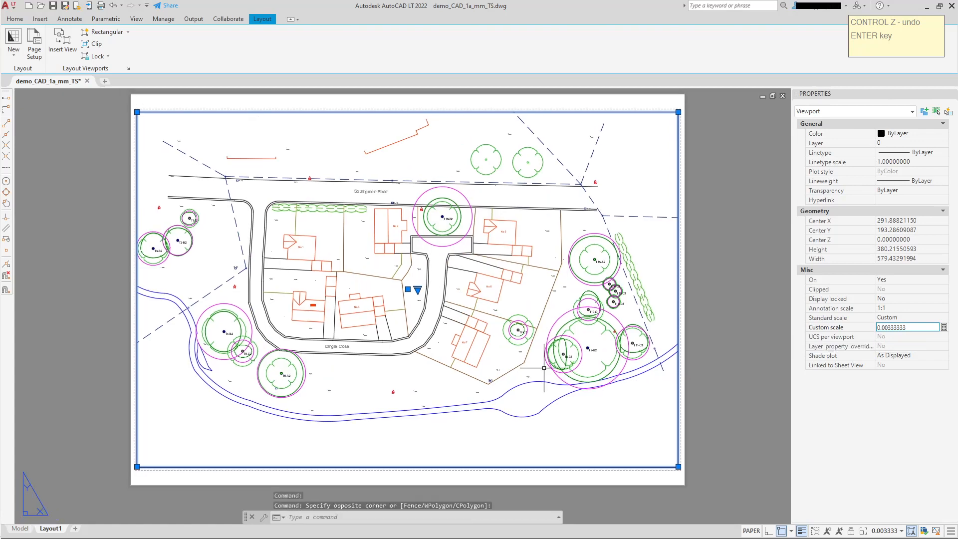
click(545, 330)
double_click(549, 324)
mouse_move(549, 329)
middle_down()
mouse_move(548, 338)
mouse_move(582, 338)
mouse_move(444, 341)
mouse_move(561, 347)
middle_up()
double_click(702, 303)
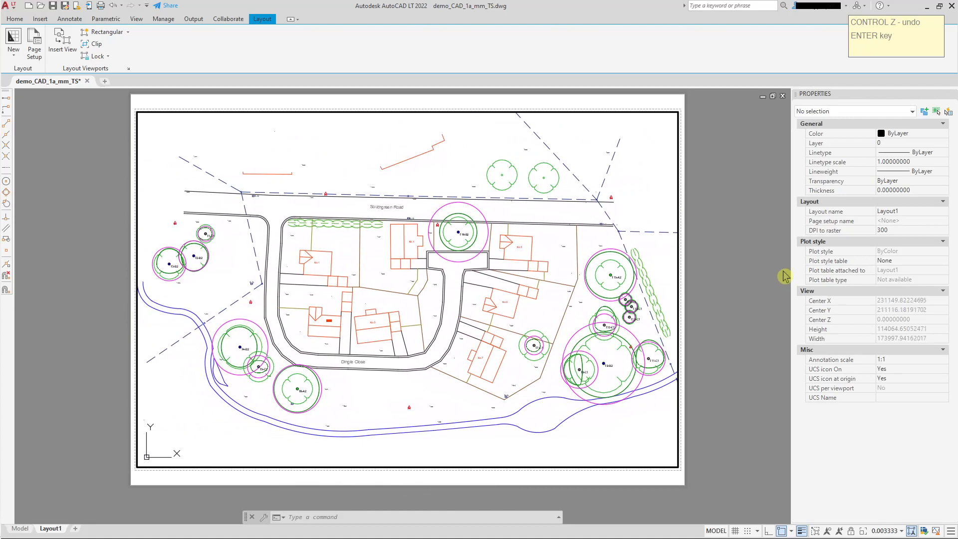
Paste the copied table of metre and millimetre scale factors into the empty area beside the layout page.
click(679, 287)
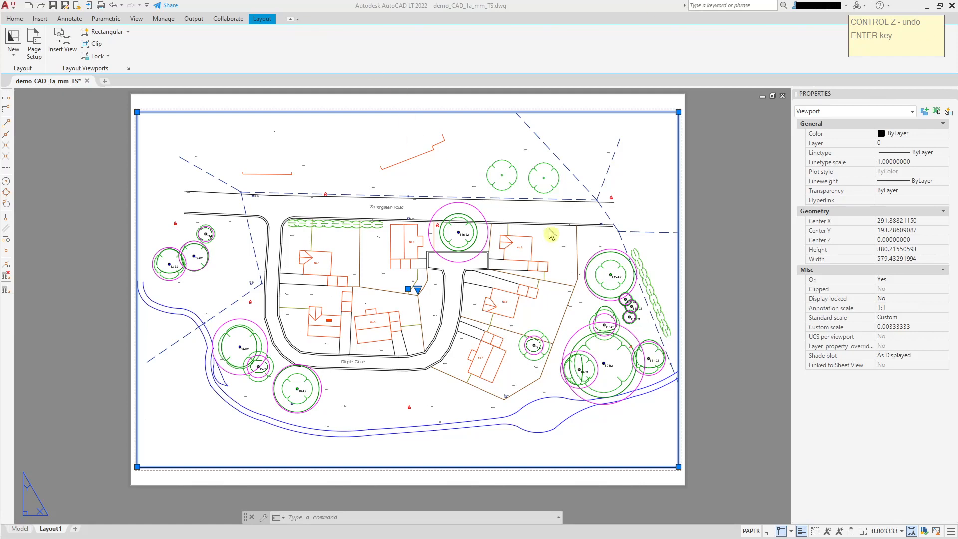
scroll(551, 227, down, 2)
middle_drag(591, 205, 398, 206)
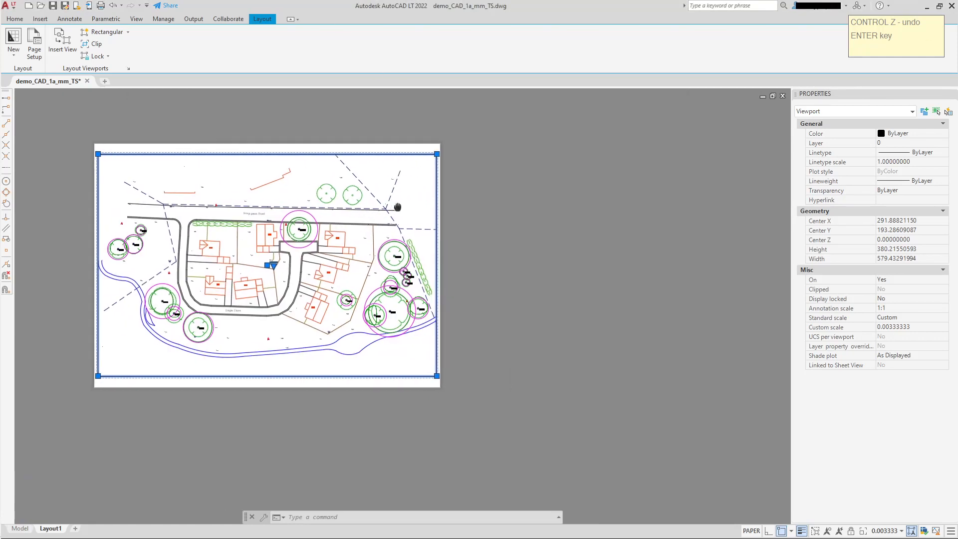
right_click(550, 201)
mouse_move(596, 302)
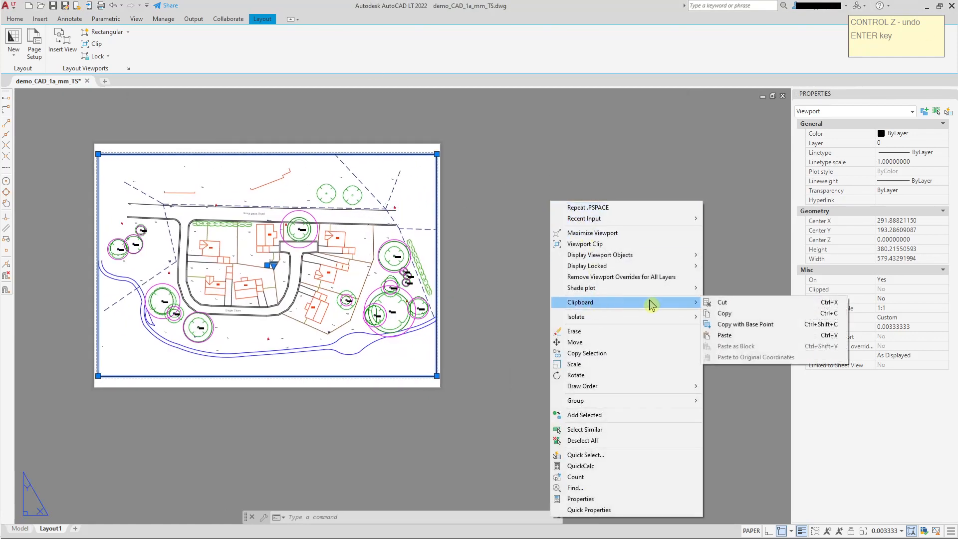
click(728, 334)
click(512, 358)
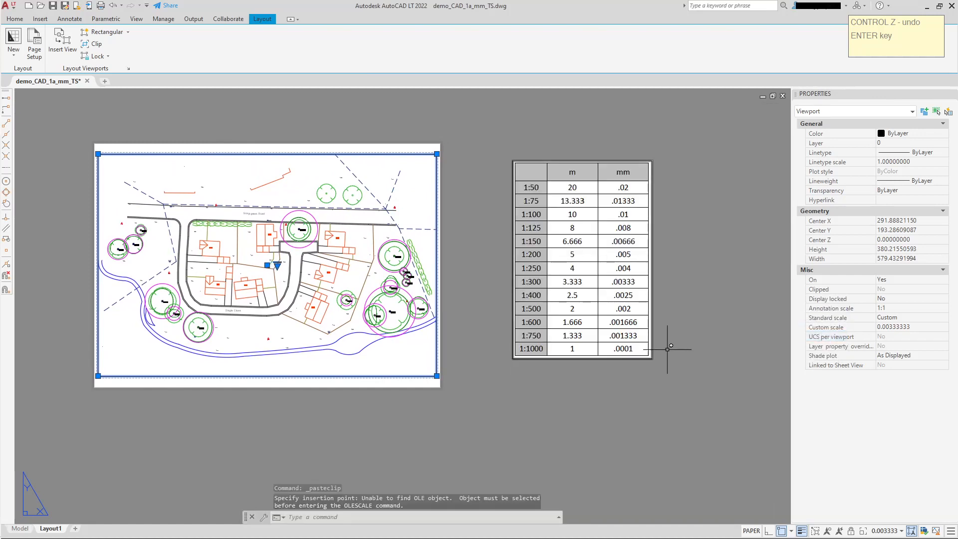
Open the recent drawing demo_CAD_1a_meters_TS.dwg and show its Layout1.
middle_drag(702, 297, 687, 305)
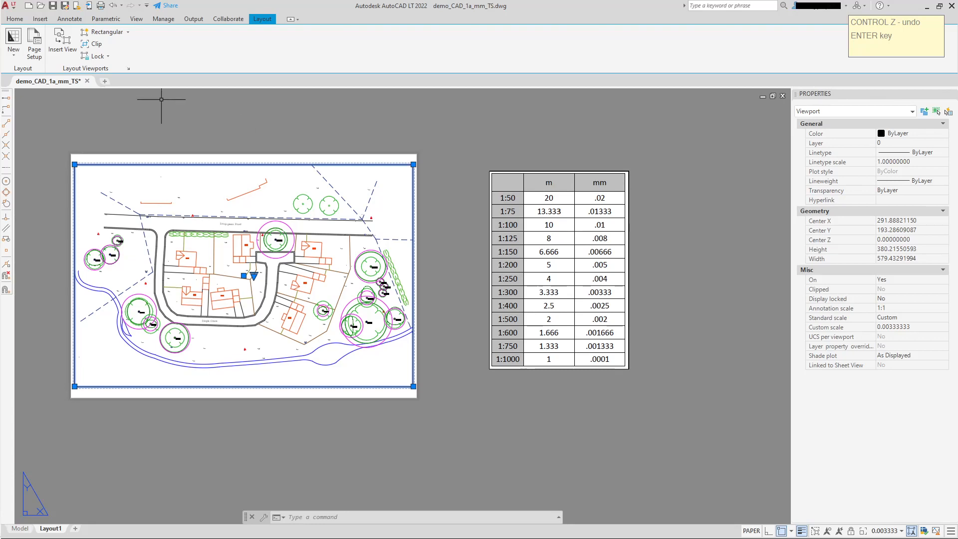
click(9, 10)
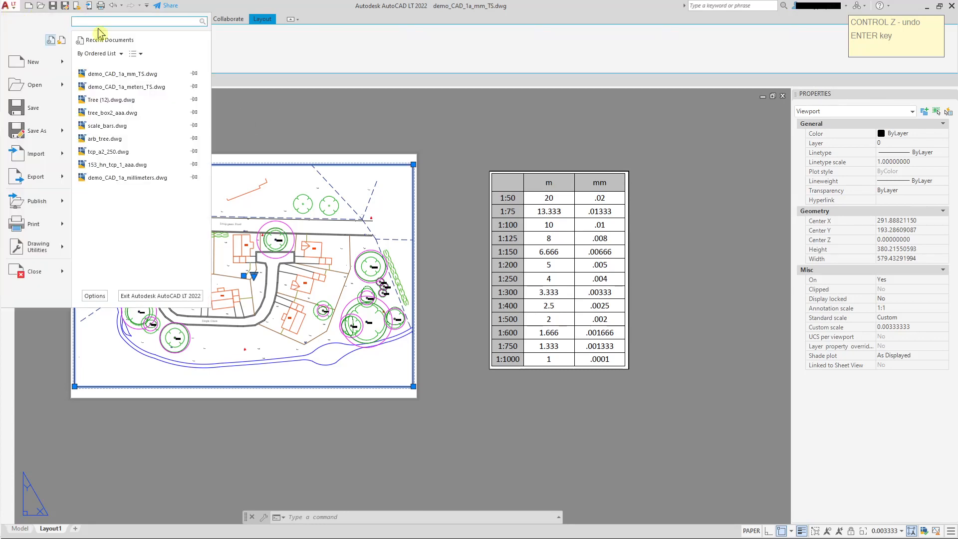
click(154, 87)
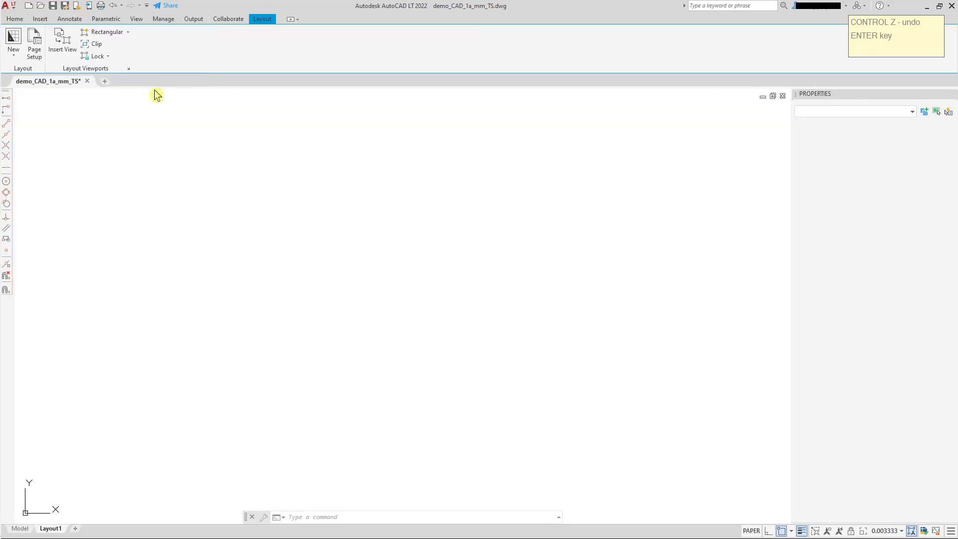
click(50, 528)
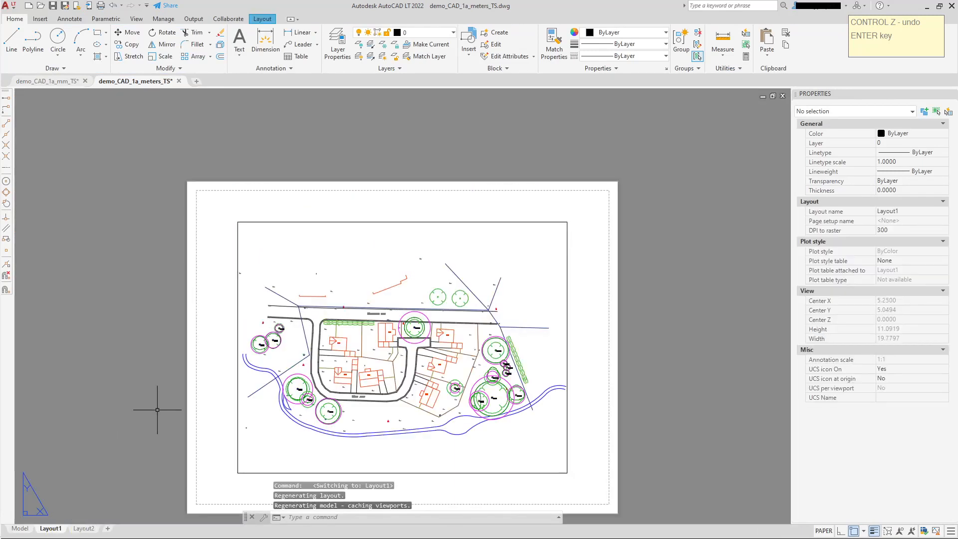
Modify the page setup of Layout1 to use the AutoCAD PDF (General Documentation).pc3 plotter.
right_click(50, 533)
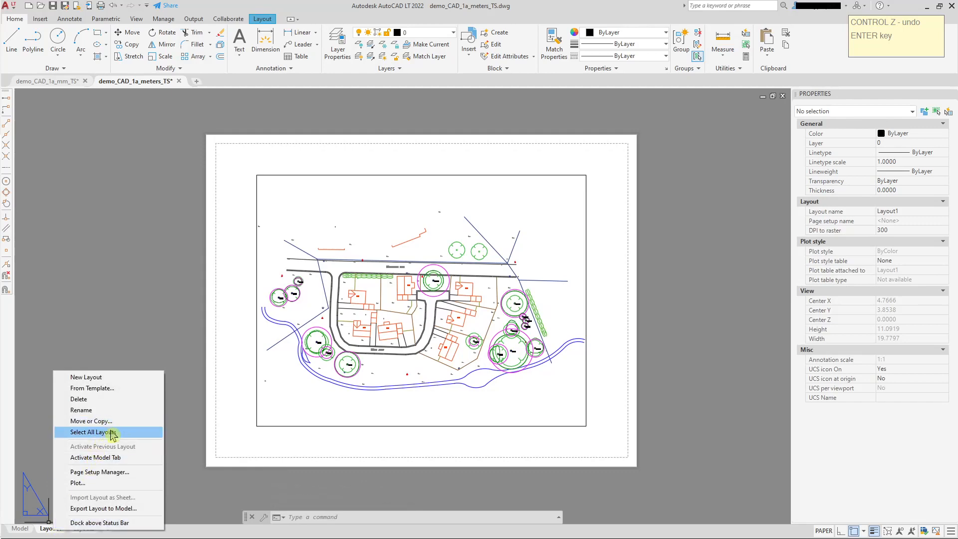
click(102, 472)
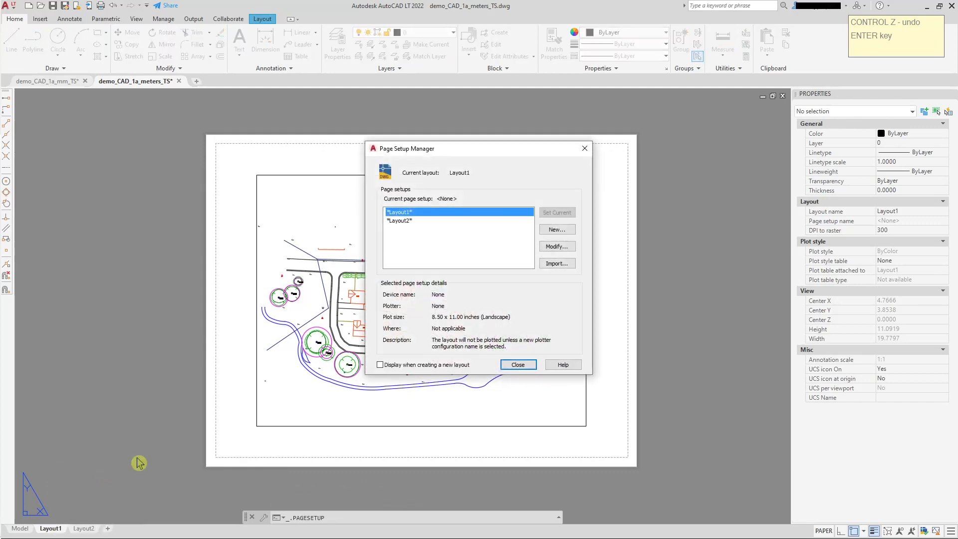
click(557, 249)
click(451, 191)
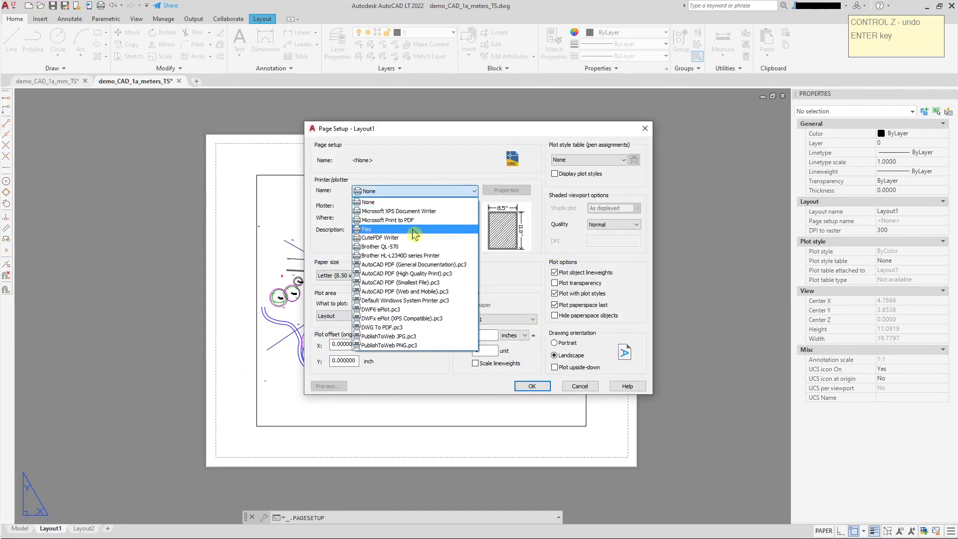
click(418, 266)
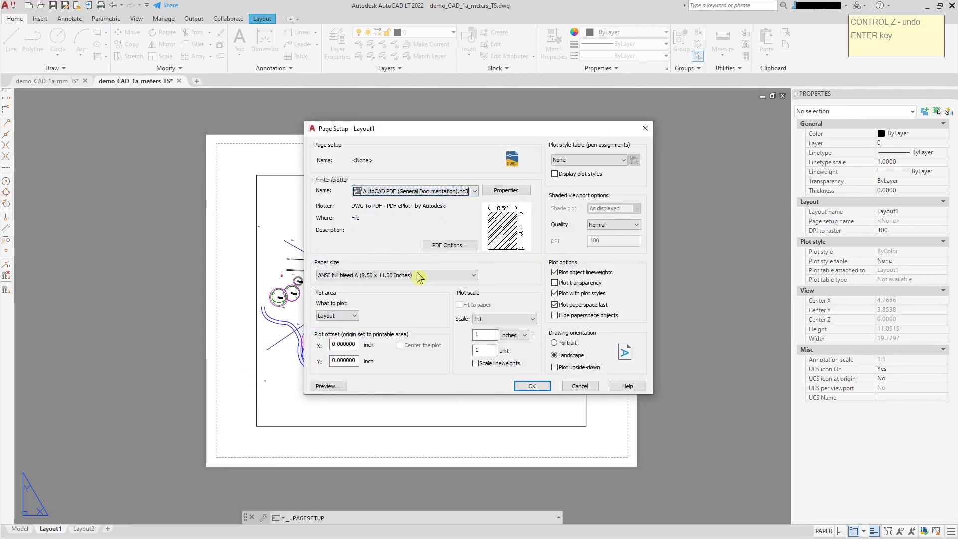
Set the page to ISO A2 (594.00 x 420.00 MM) with a 1:1 plot scale in mm, and apply the page setup.
click(420, 275)
scroll(381, 347, up, 10)
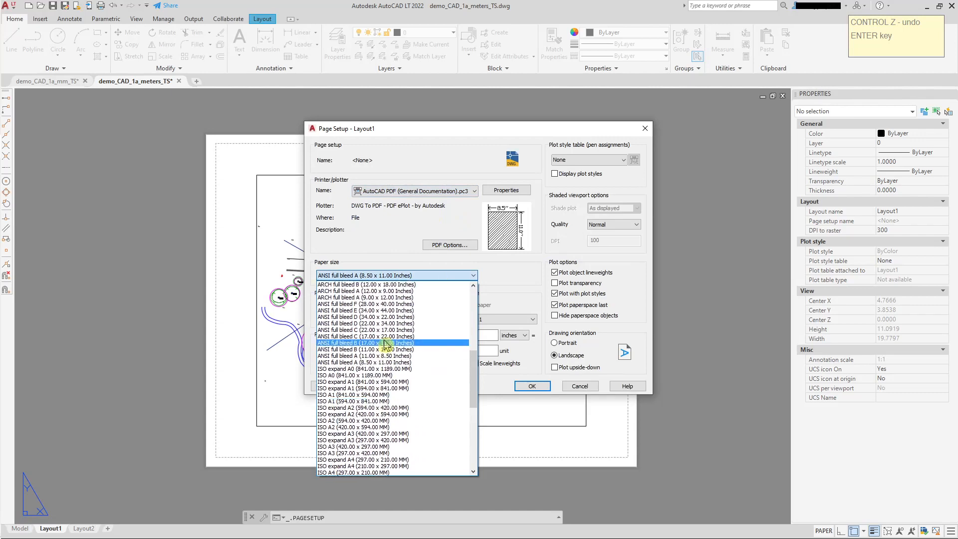
scroll(389, 340, down, 7)
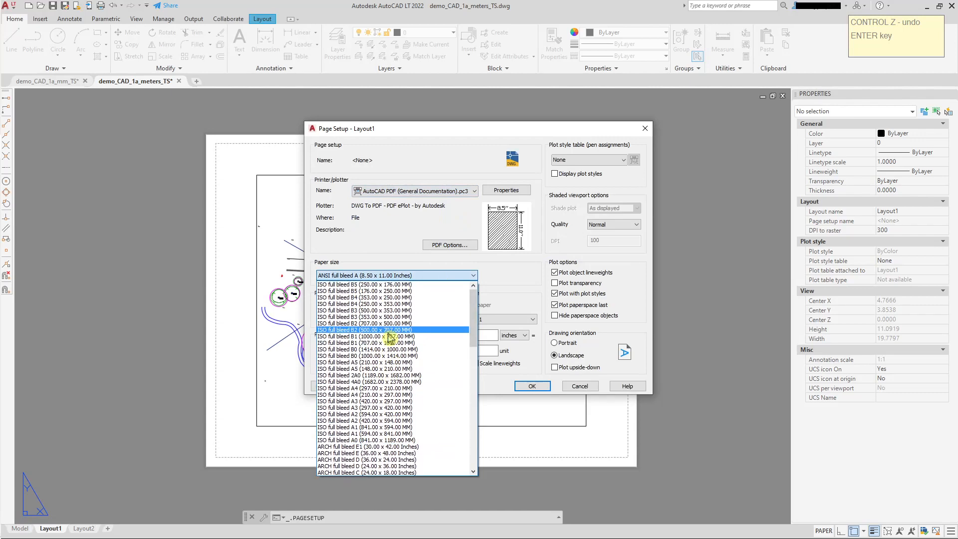
scroll(389, 372, down, 4)
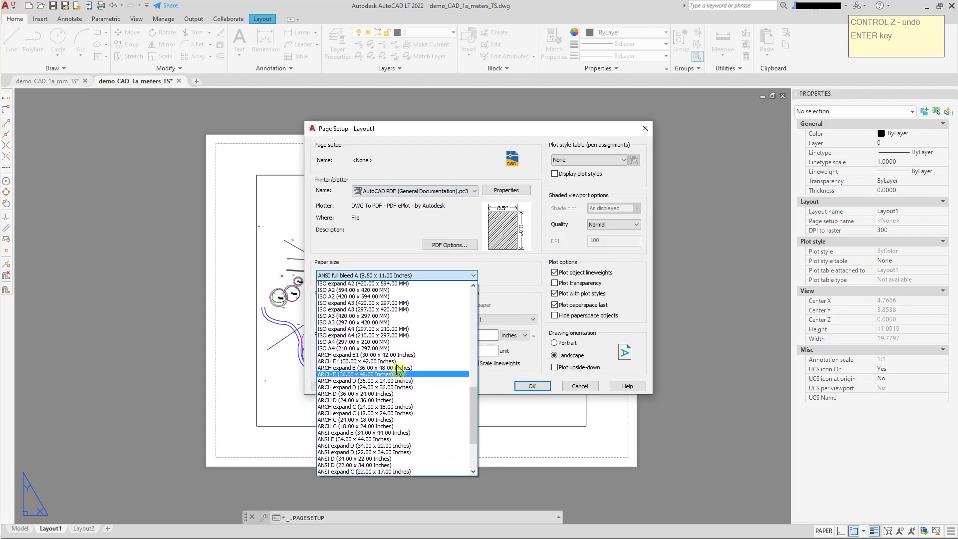
click(367, 336)
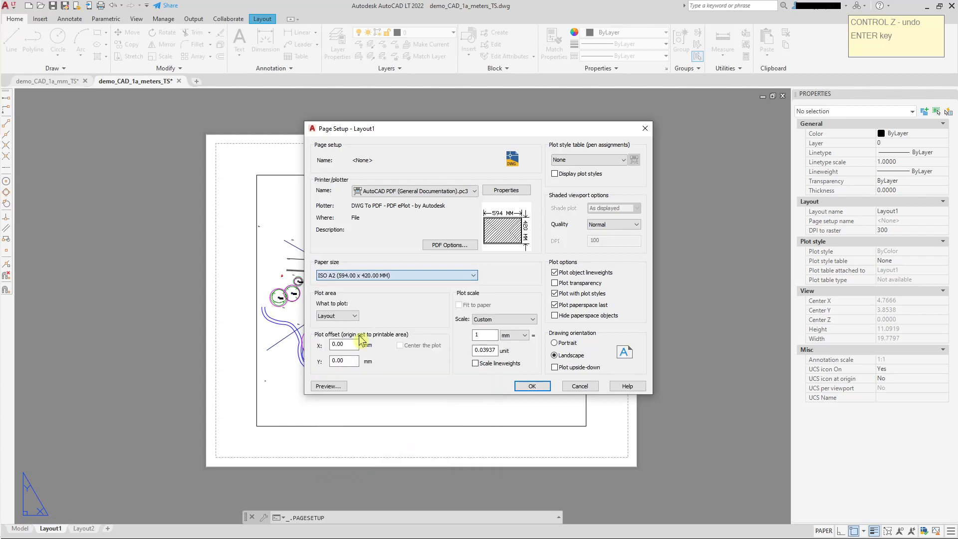
click(532, 320)
click(494, 332)
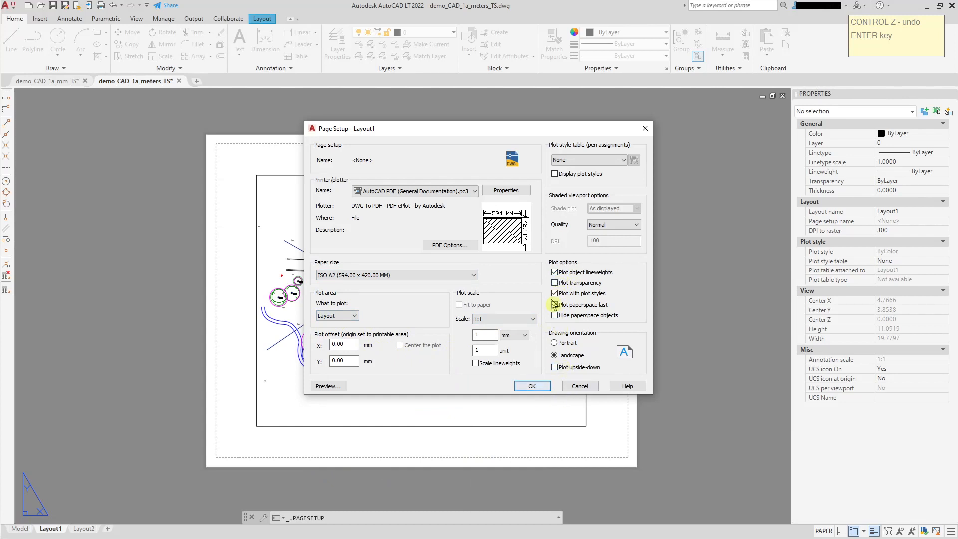
click(533, 385)
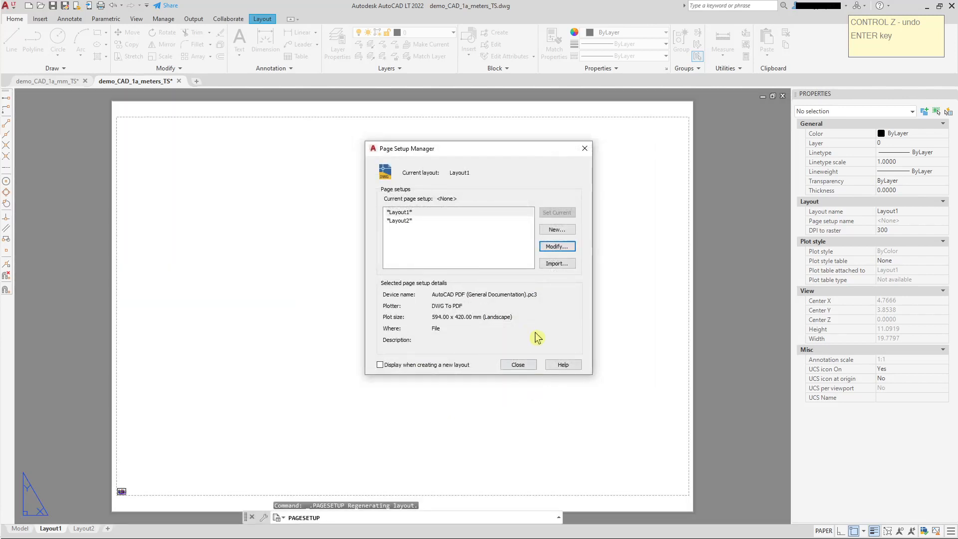
click(518, 365)
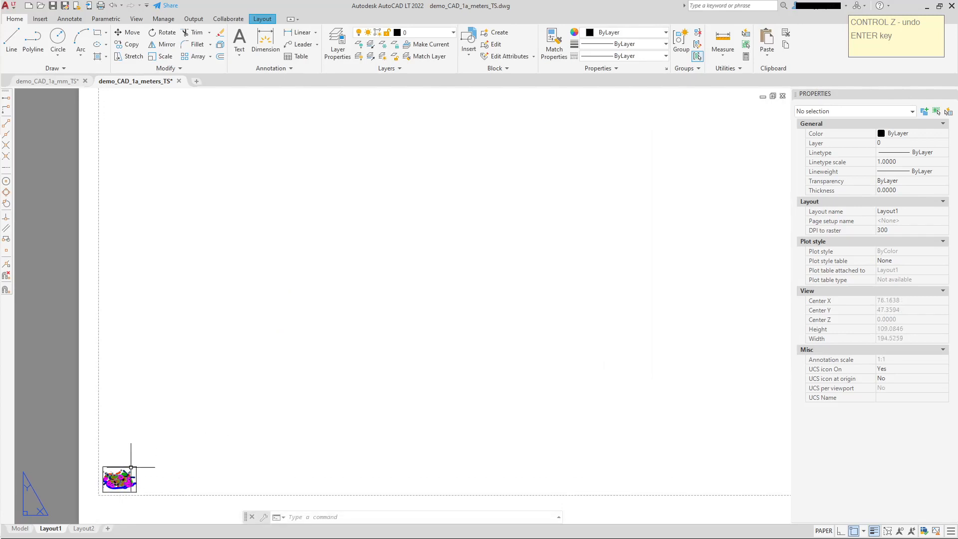
Stretch the small viewport by its upper-right corner to fill the A2 printable area, about 579 x 381 mm.
click(131, 466)
click(136, 466)
scroll(635, 235, down, 2)
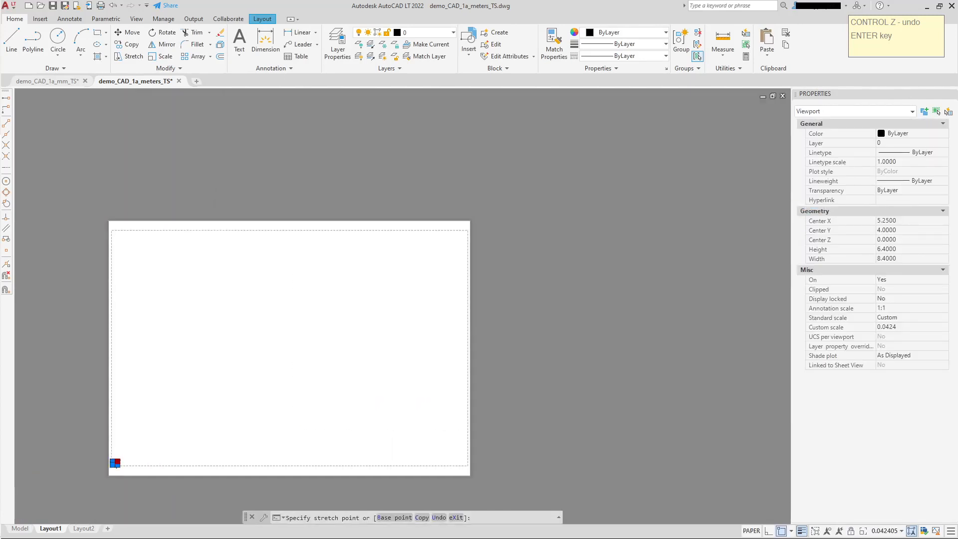
scroll(481, 226, up, 3)
click(469, 196)
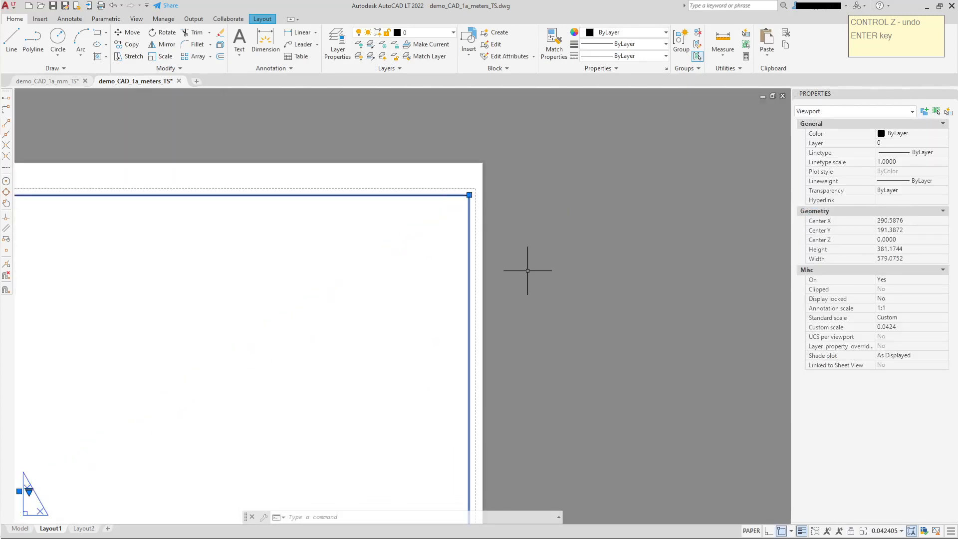
scroll(521, 295, down, 3)
middle_drag(522, 296, 566, 266)
Activate the viewport, enlarge and centre the whole site plan inside it, and return to paper space.
double_click(311, 387)
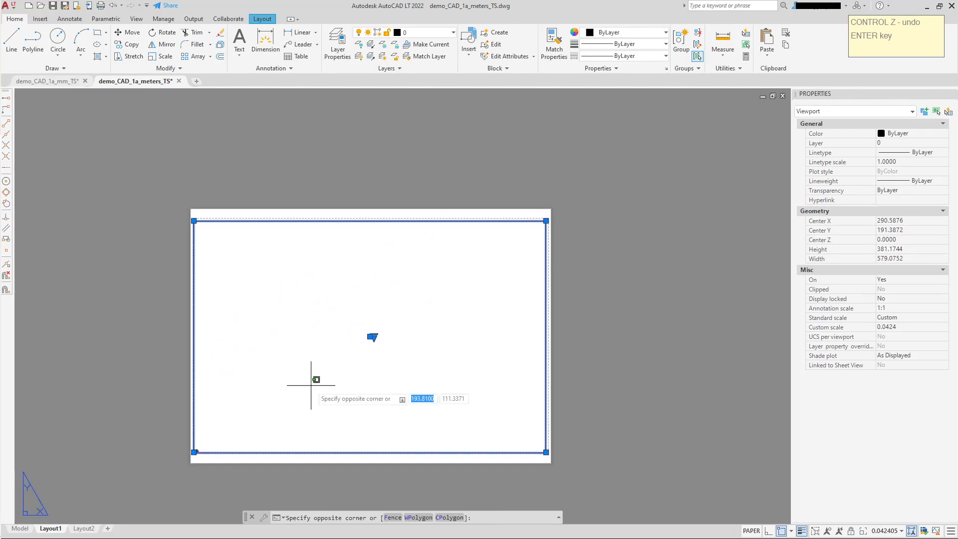
middle_drag(316, 382, 413, 296)
scroll(302, 372, up, 5)
scroll(249, 283, up, 7)
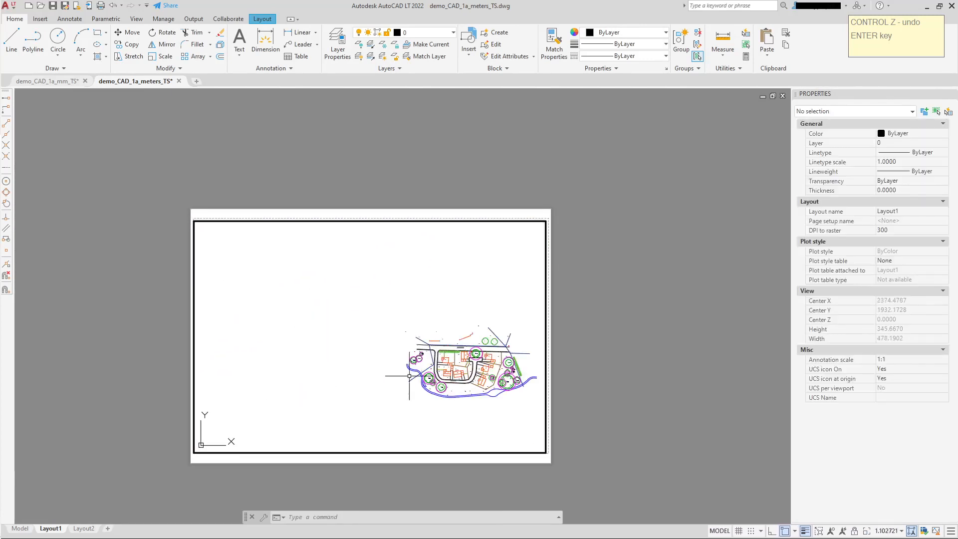
scroll(414, 346, up, 2)
scroll(414, 346, up, 3)
middle_drag(414, 346, 180, 262)
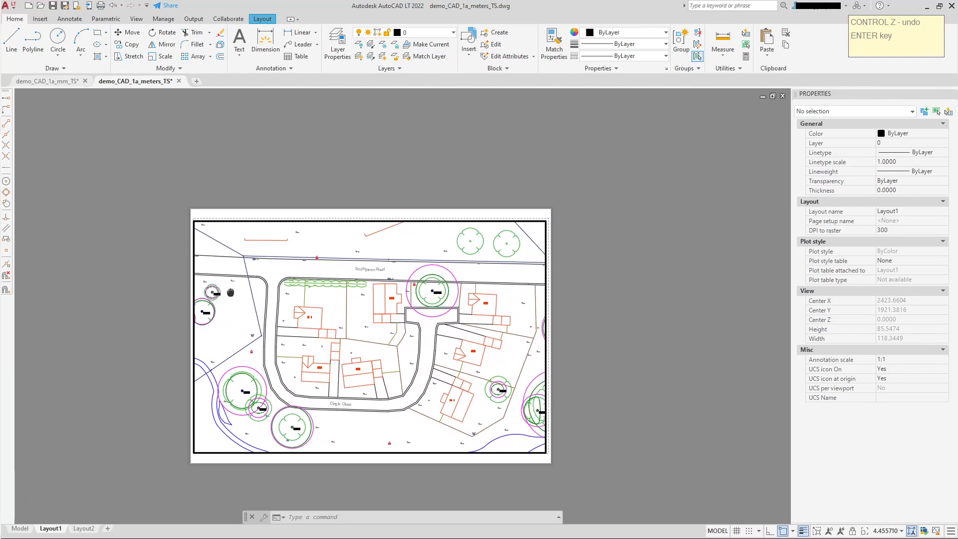
scroll(234, 291, down, 2)
middle_drag(234, 291, 270, 300)
double_click(604, 275)
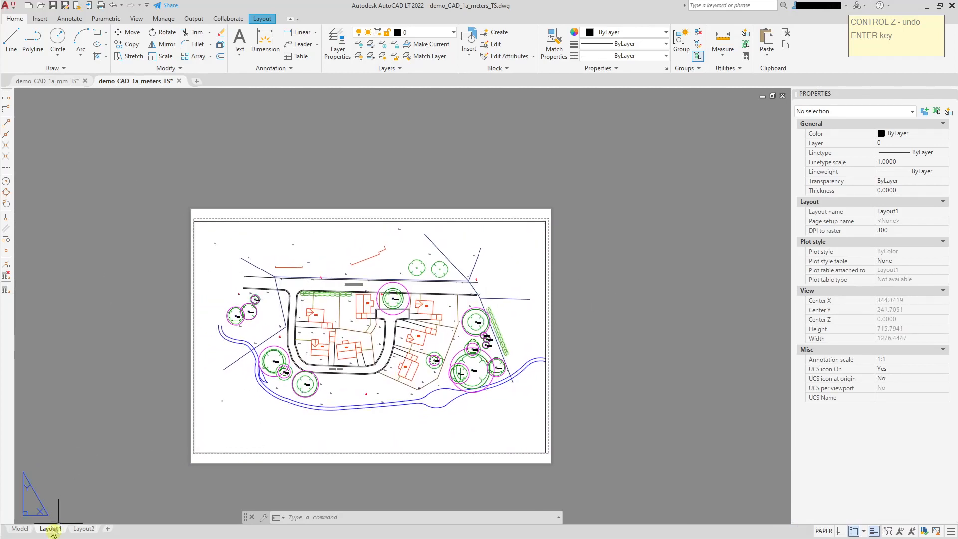
In the metres drawing's model space, check the radius and diameter of the magenta circle around tree T16-B2.
click(23, 529)
scroll(422, 199, up, 4)
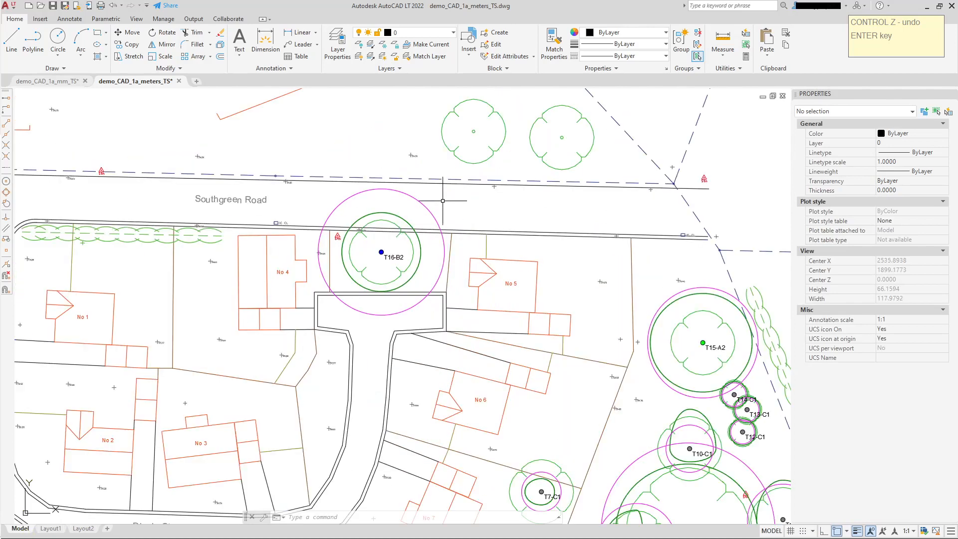
click(422, 199)
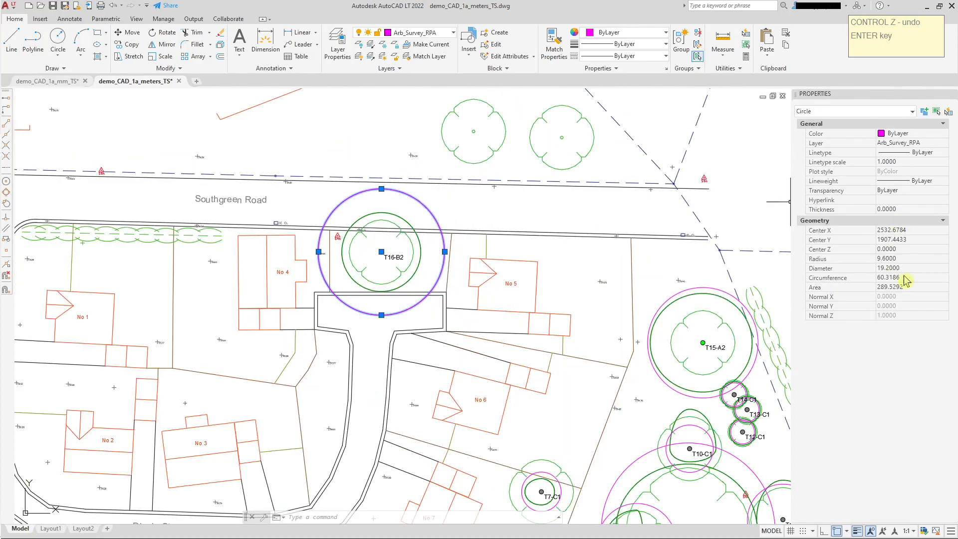
key(Escape)
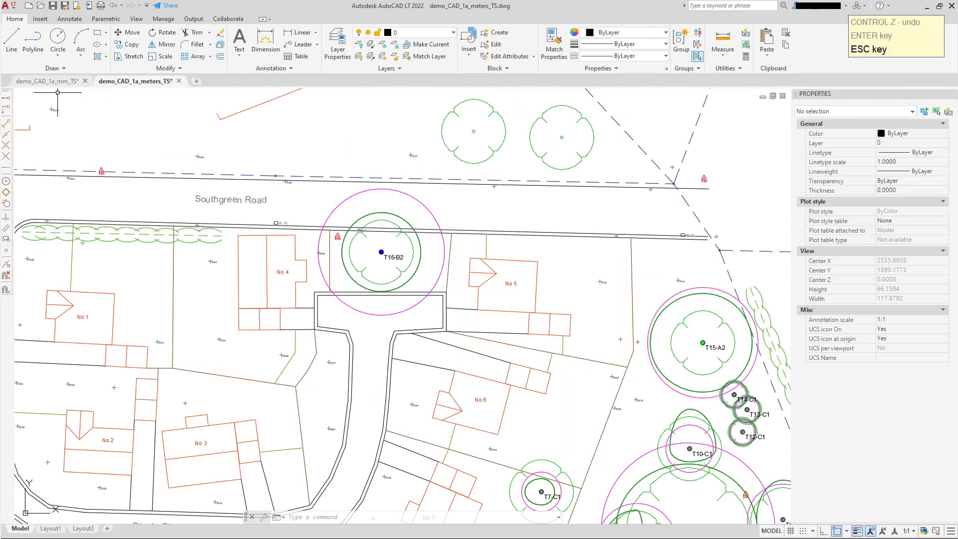
Switch to demo_CAD_1a_mm_TS, check the same T16-B2 circle's dimensions in model space, and return to Layout1.
click(53, 81)
click(20, 529)
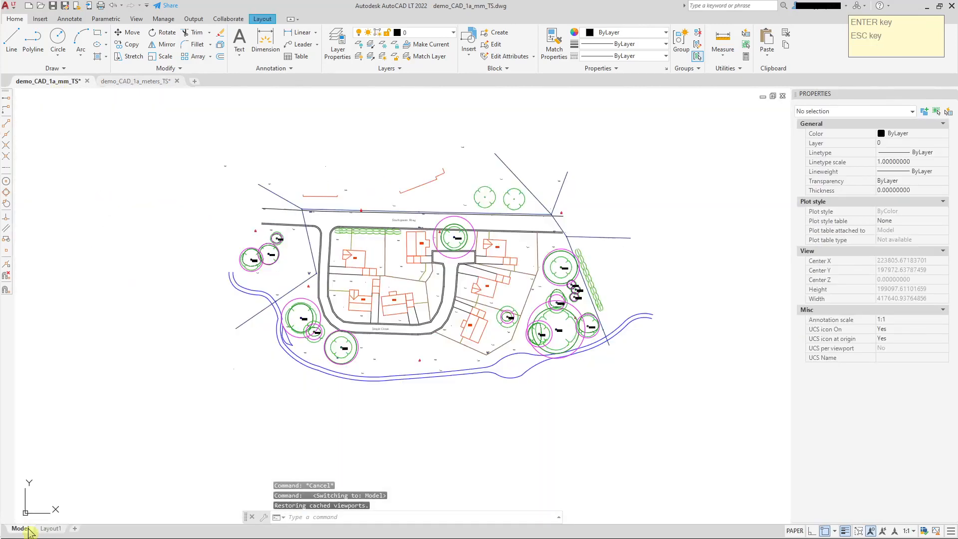
scroll(478, 219, up, 5)
scroll(478, 219, up, 2)
click(477, 229)
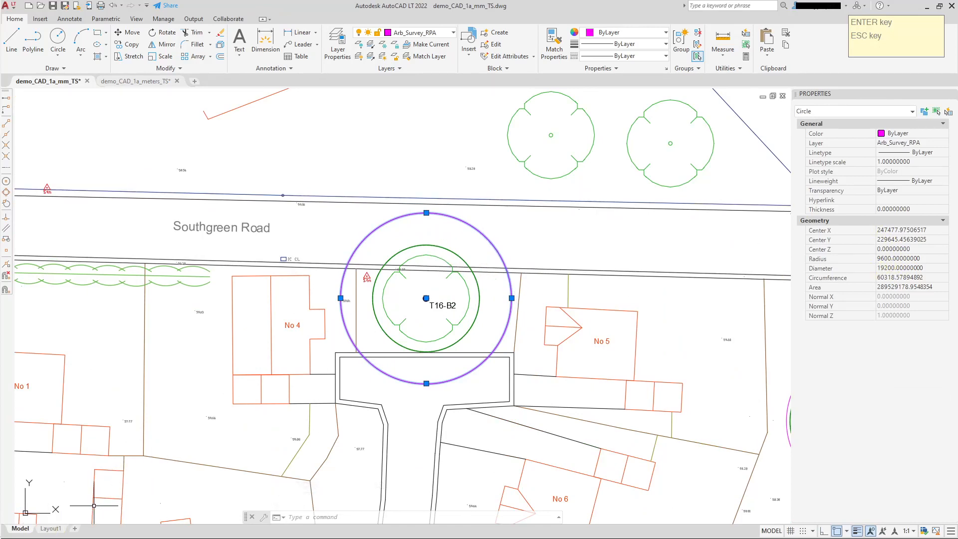
click(50, 528)
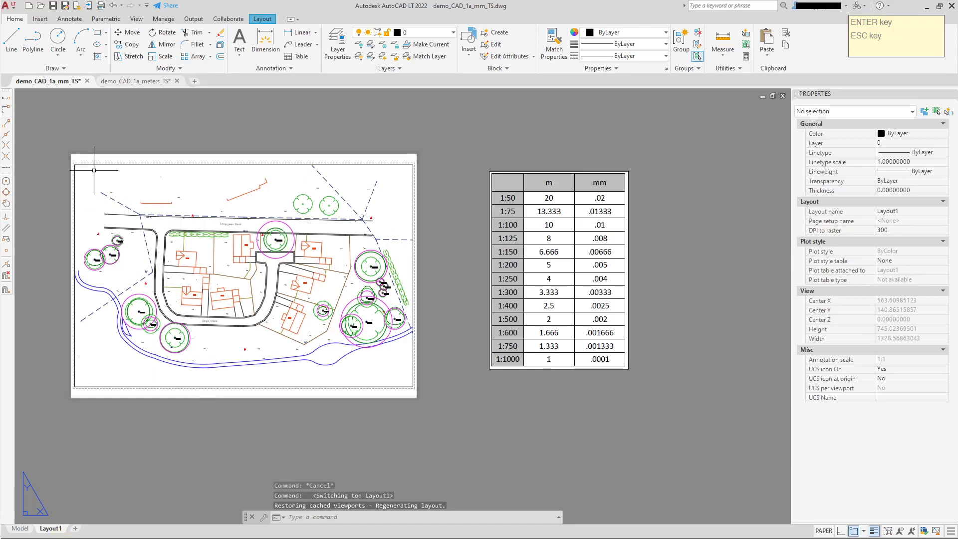
Switch back to demo_CAD_1a_meters_TS and inspect the T16-B2 circle's geometry again for comparison.
click(134, 81)
scroll(451, 212, up, 2)
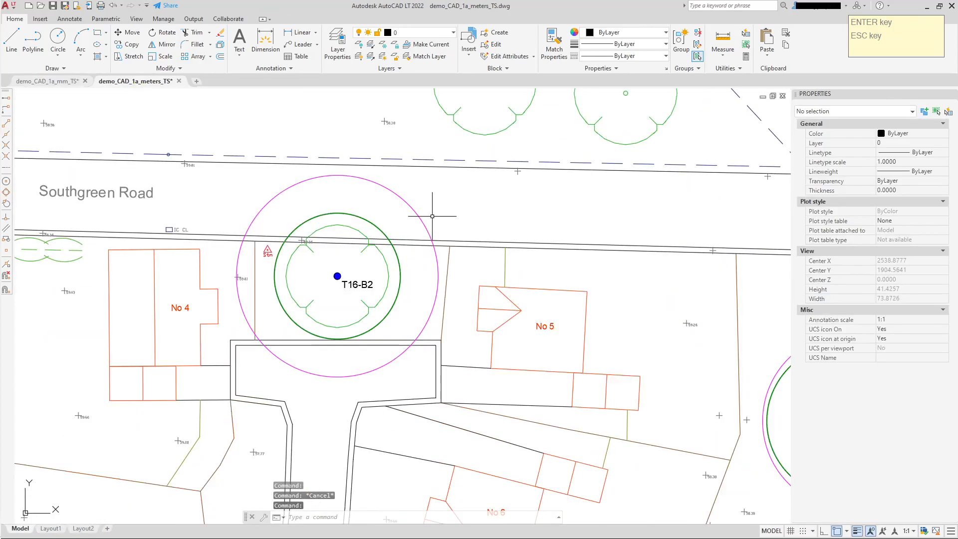
click(419, 216)
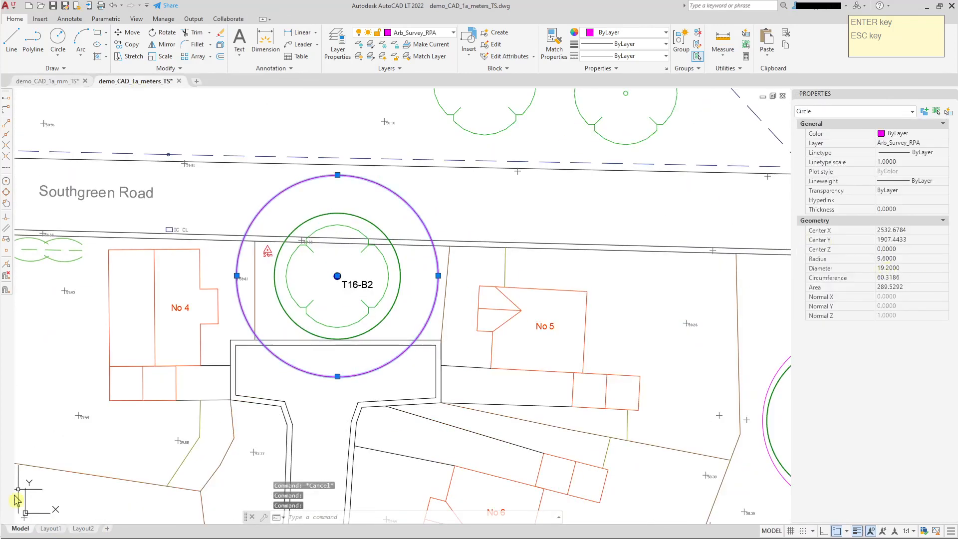
Return to Layout1 of the metres drawing and select the site plan viewport to view its scale properties.
click(50, 528)
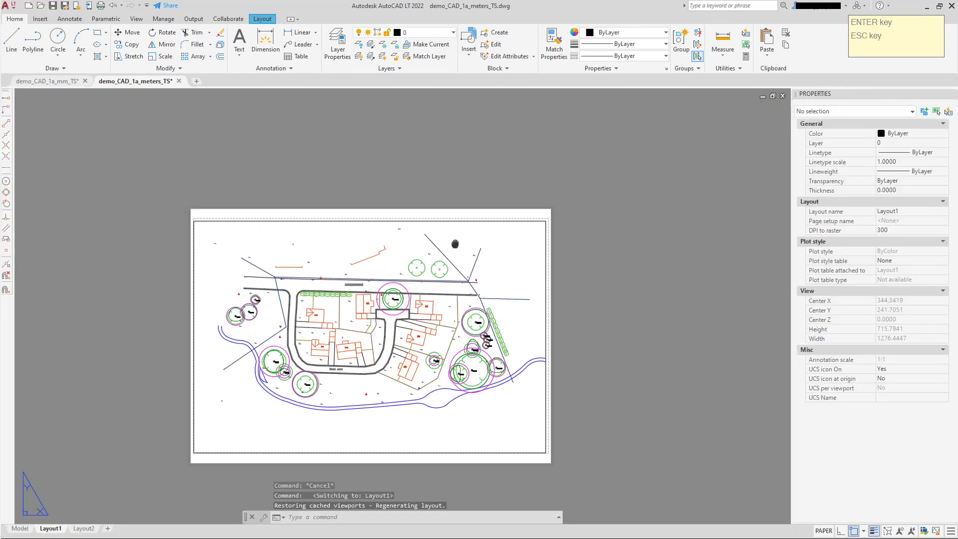
scroll(446, 250, up, 4)
click(539, 184)
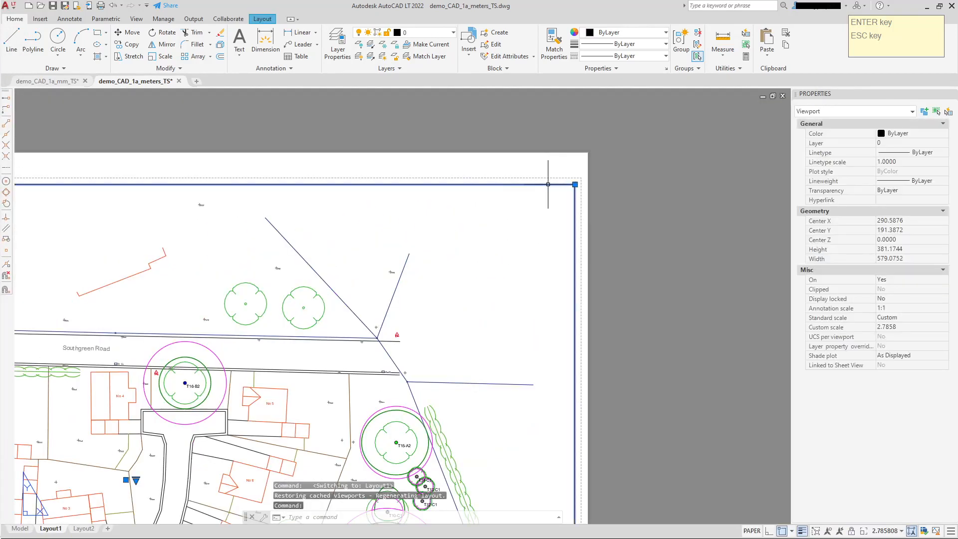
scroll(750, 324, down, 2)
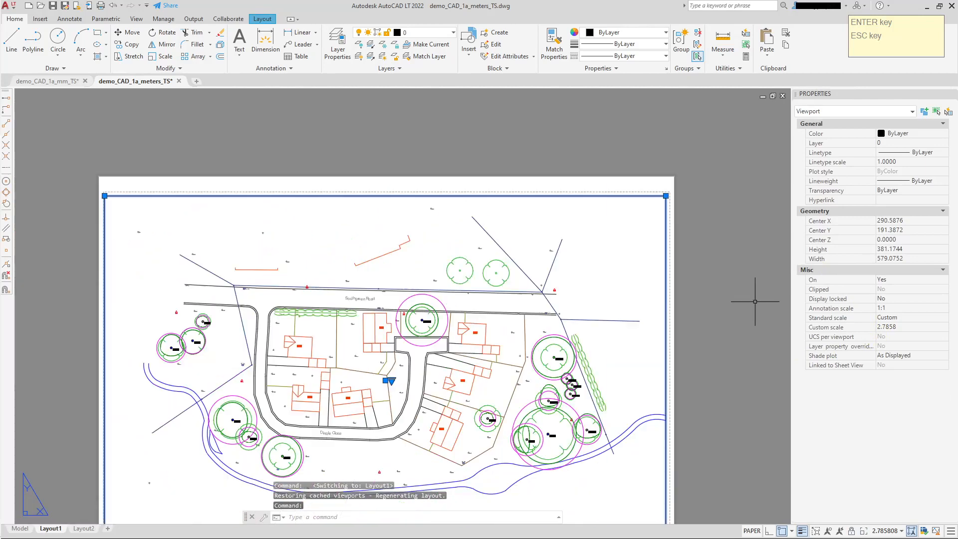
Set the drawing's length precision to eight decimal places (0.00000000) in Drawing Units.
text(units)
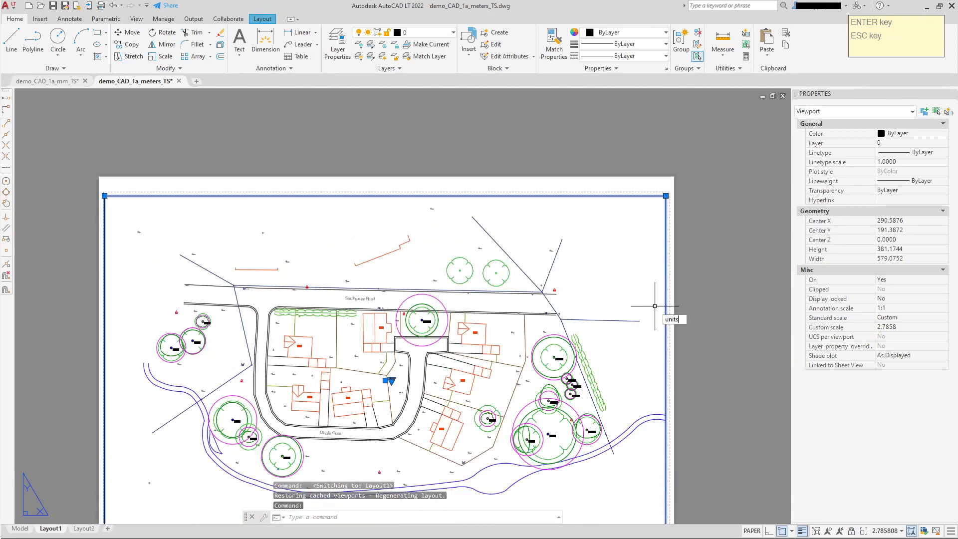
key(Return)
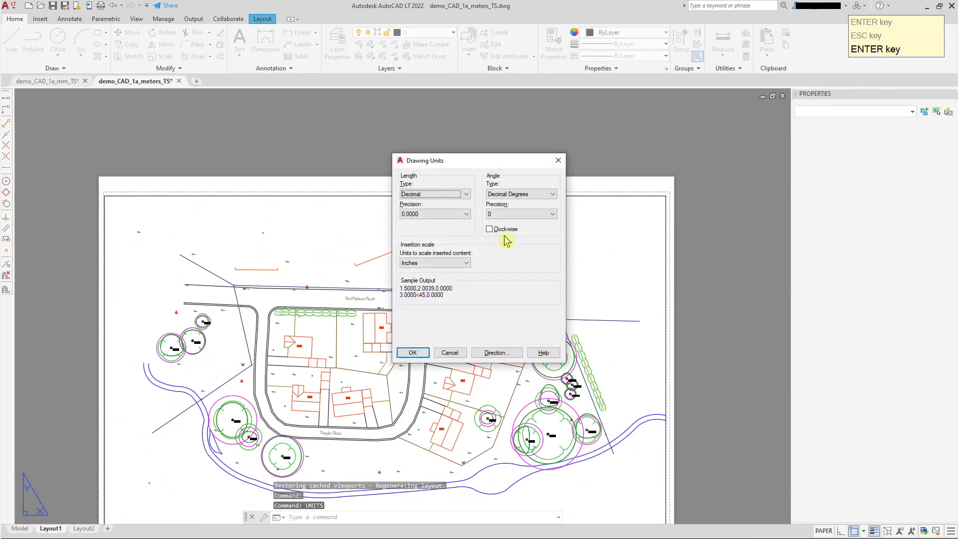
click(468, 214)
click(440, 272)
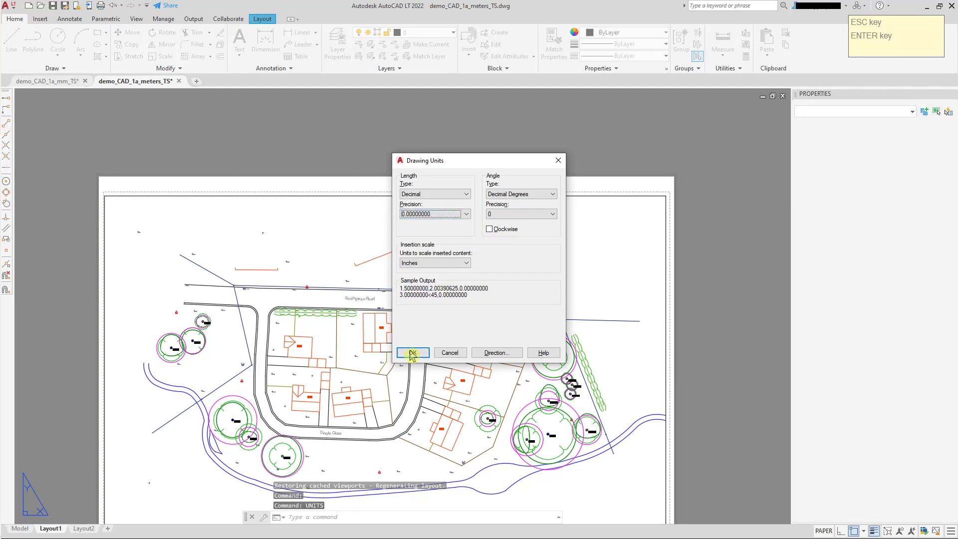
click(412, 352)
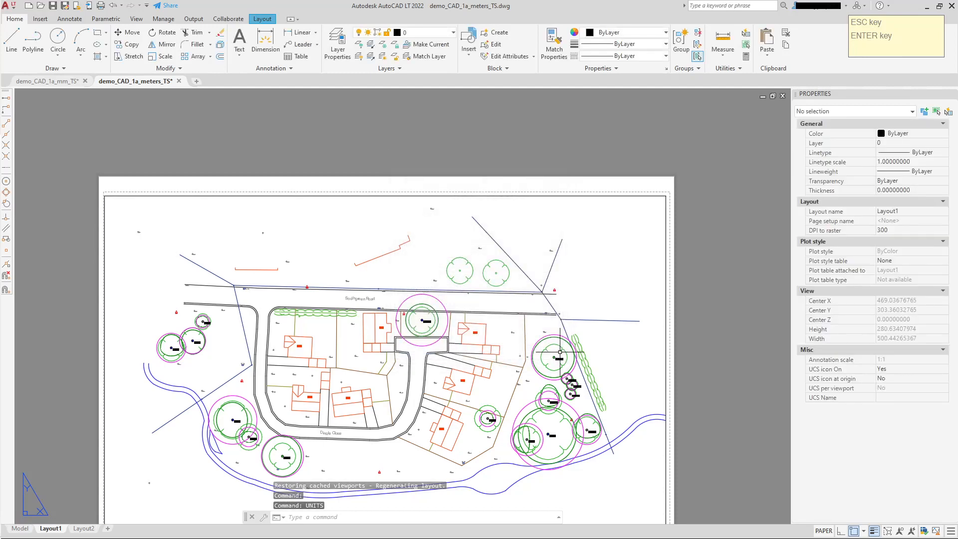
Select the site plan viewport and paste the copied scale-factor reference table beside the sheet in Layout1.
click(668, 278)
middle_drag(676, 357, 625, 250)
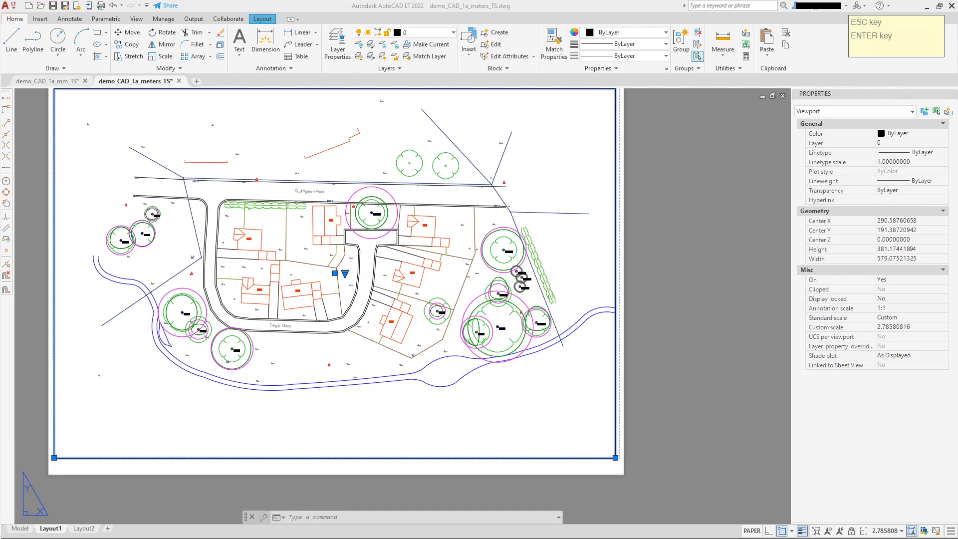
right_click(705, 147)
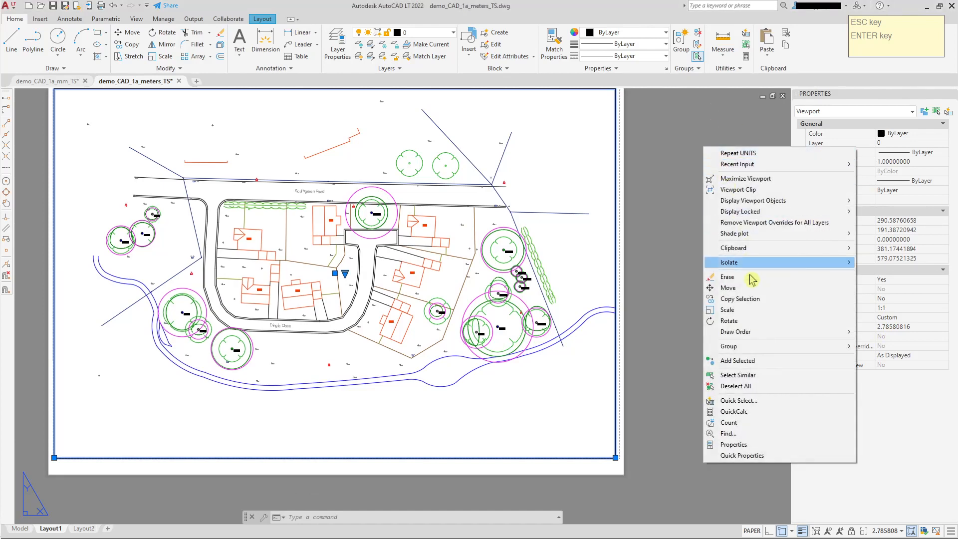
mouse_move(762, 247)
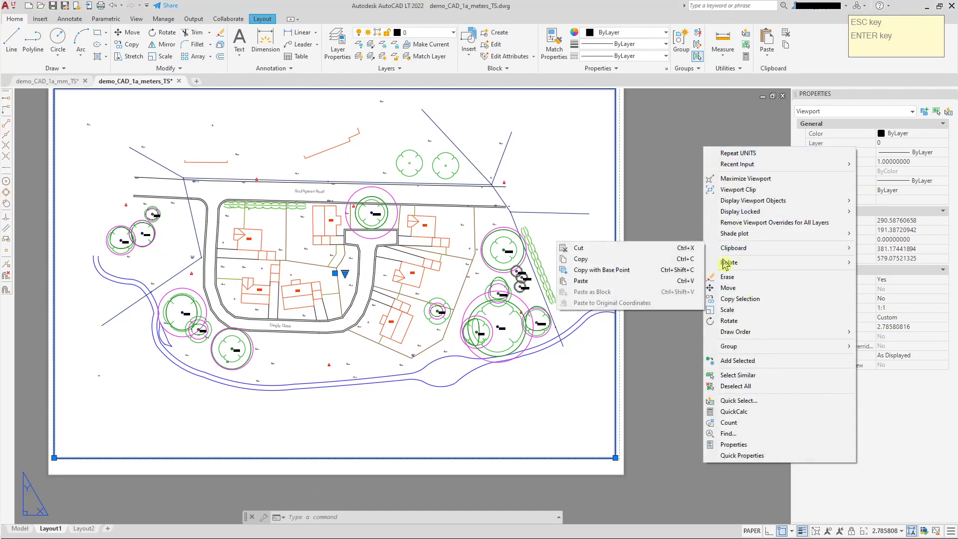
click(599, 280)
click(623, 171)
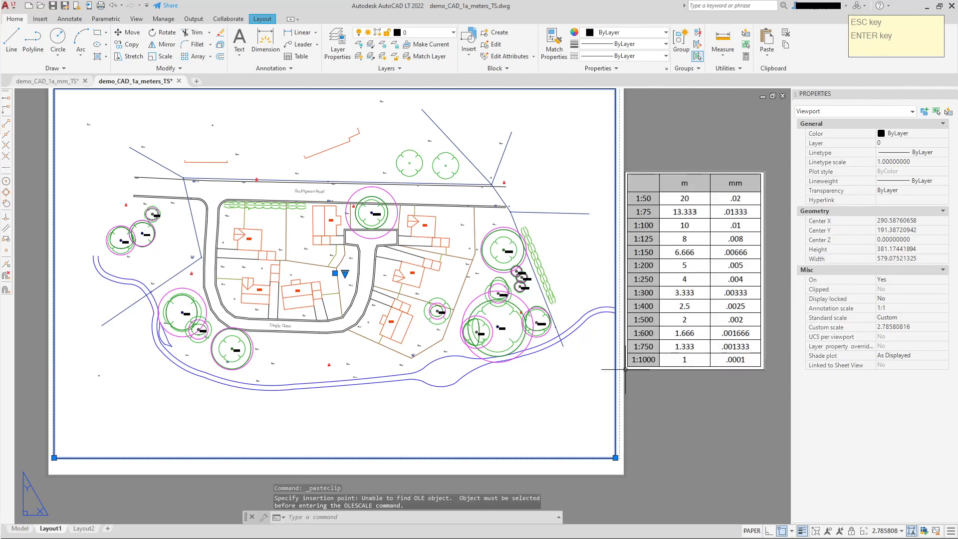
Set the site plan viewport's custom scale to 3.33333333, the 1:300 factor for metres.
middle_drag(689, 299, 671, 325)
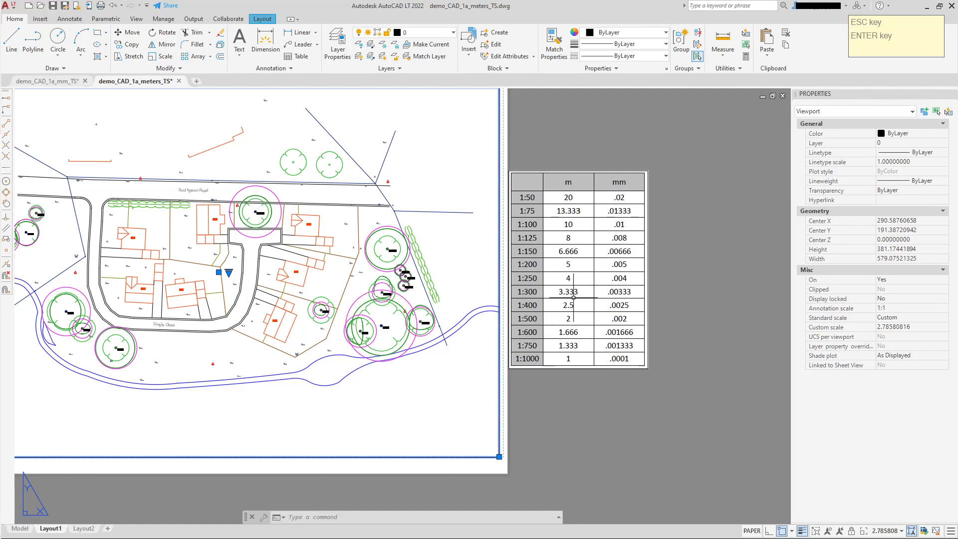
click(899, 327)
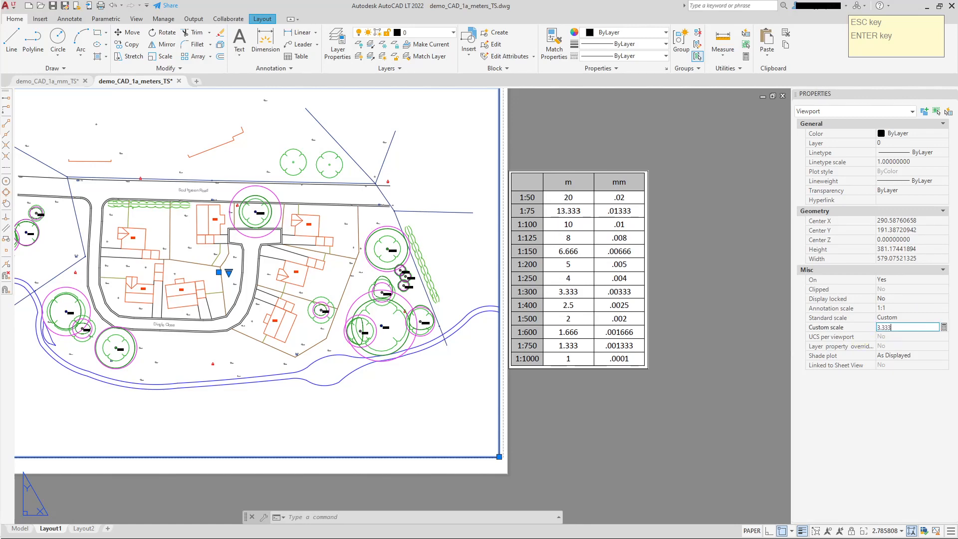
key(Return)
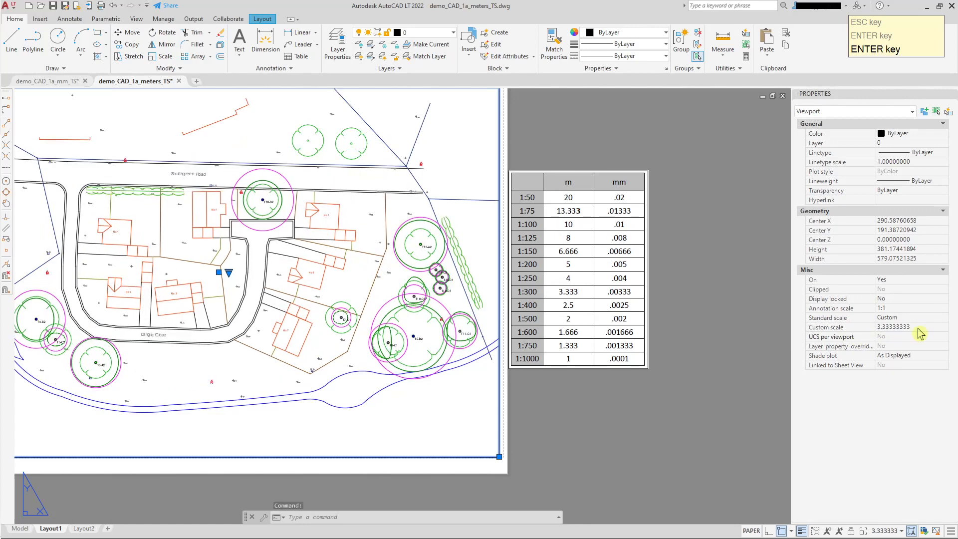
scroll(538, 236, down, 3)
scroll(538, 236, up, 1)
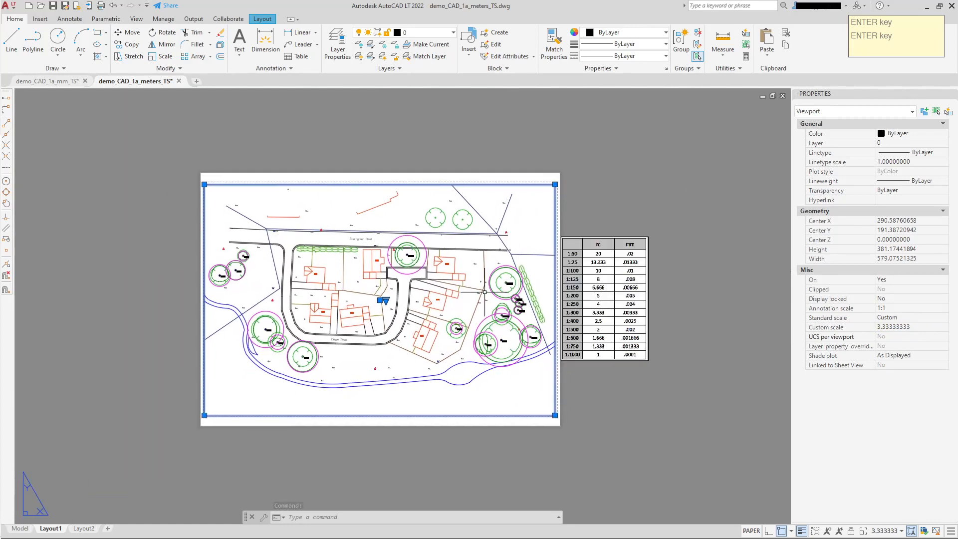
Switch to demo_CAD_1a_mm_TS and select its Layout1 viewport to compare its custom scale with the table's millimetre factors.
click(51, 83)
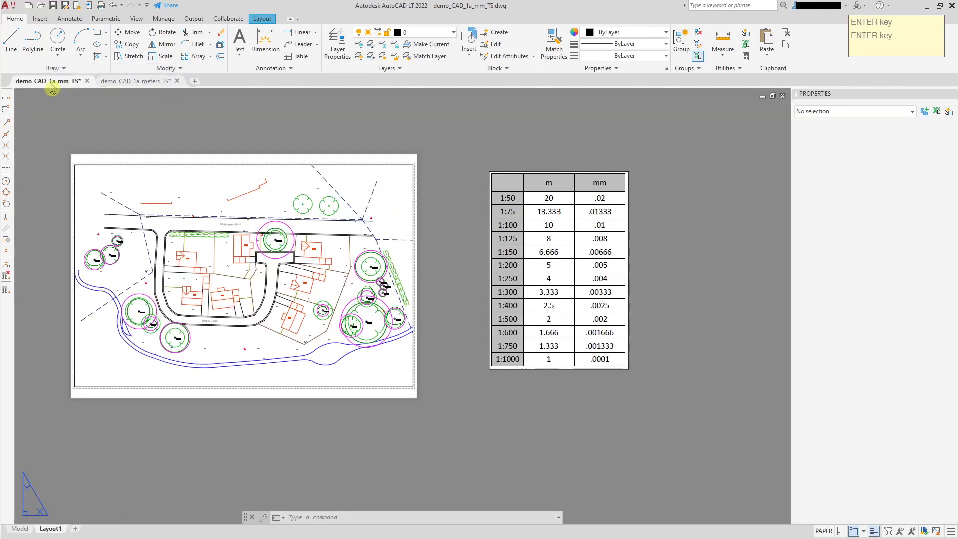
middle_drag(434, 272, 495, 271)
key(Escape)
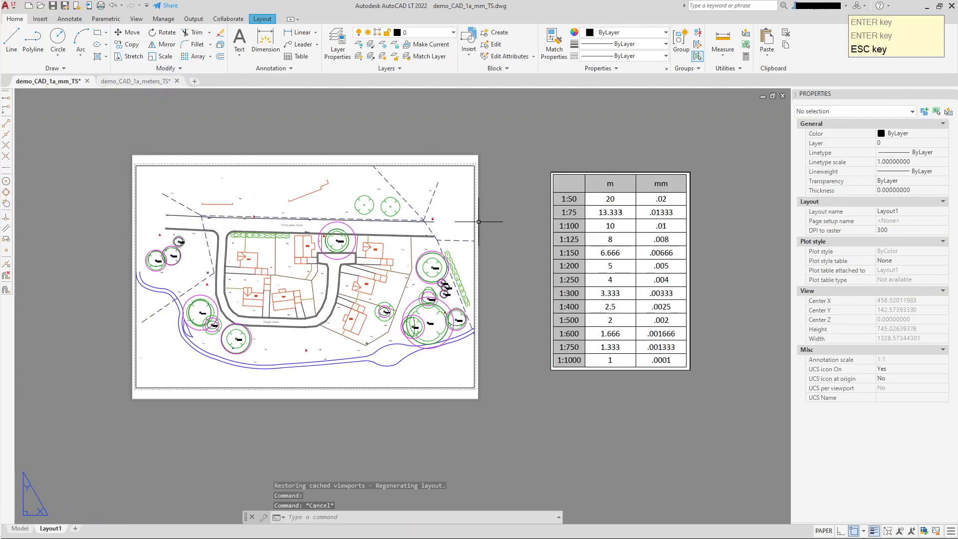
click(478, 221)
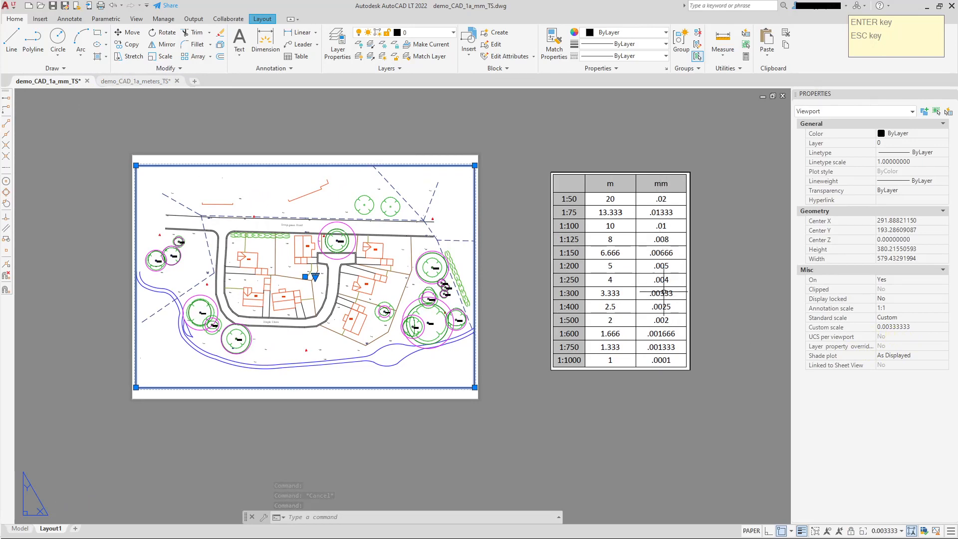
Return to demo_CAD_1a_meters_TS and select the site plan viewport to compare its custom scale with the table's metre factors.
click(133, 81)
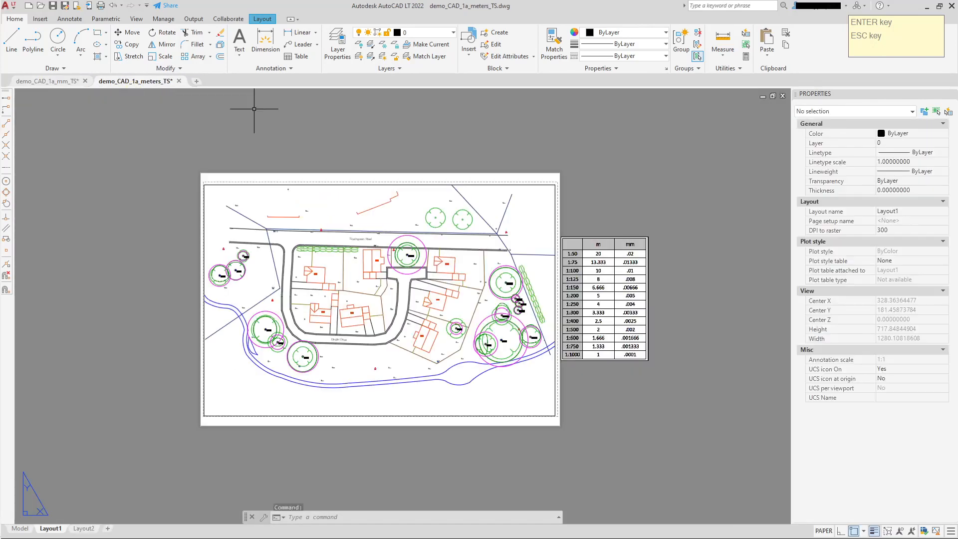
scroll(554, 256, up, 5)
click(544, 256)
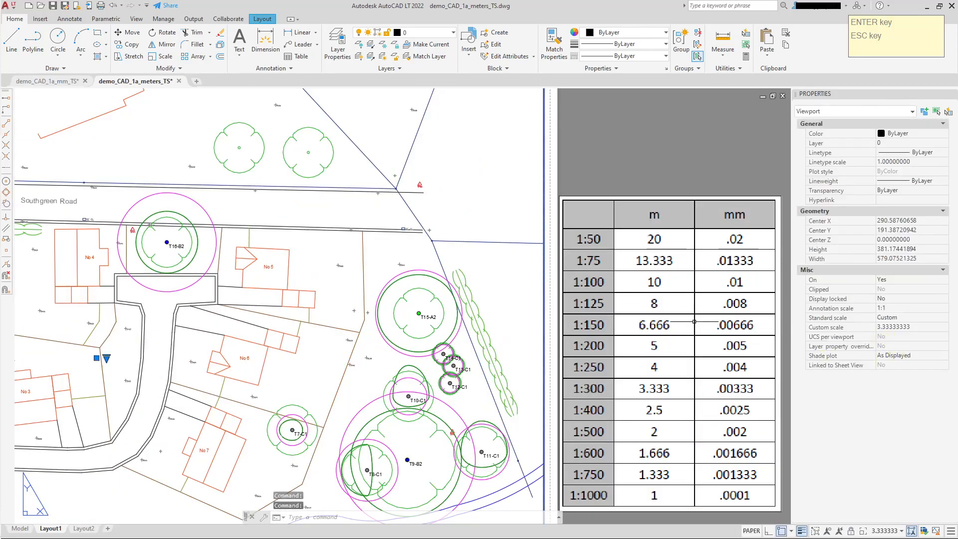
scroll(697, 345, down, 2)
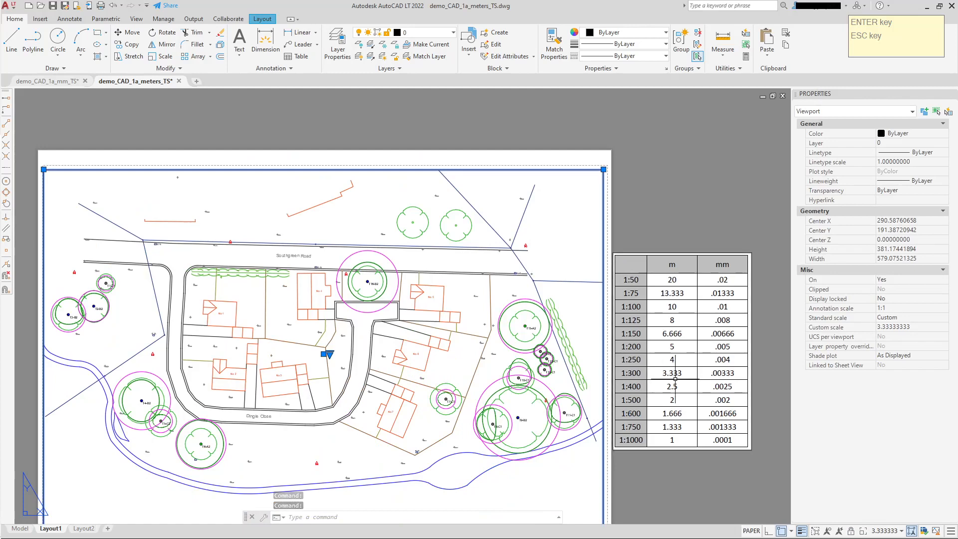
middle_drag(656, 223, 645, 160)
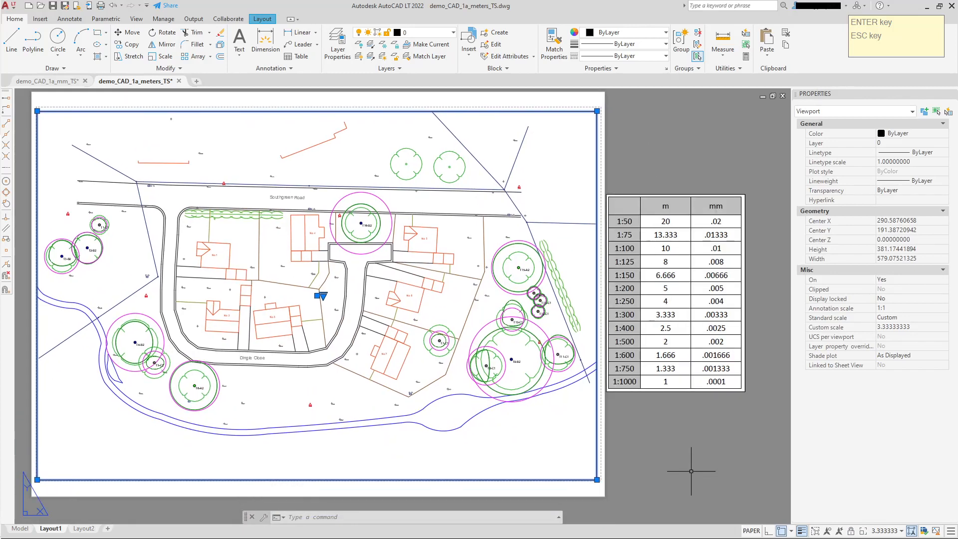
scroll(682, 461, down, 2)
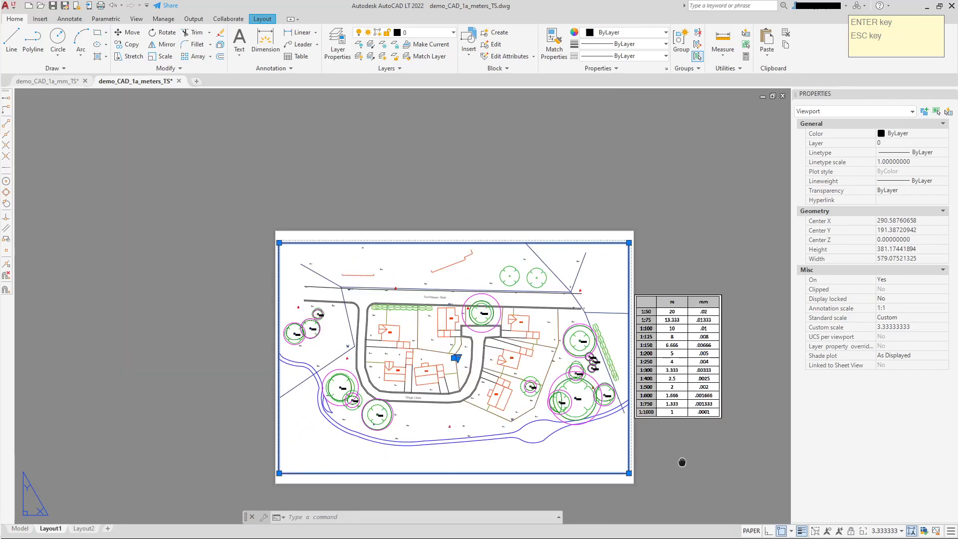
middle_drag(680, 460, 647, 404)
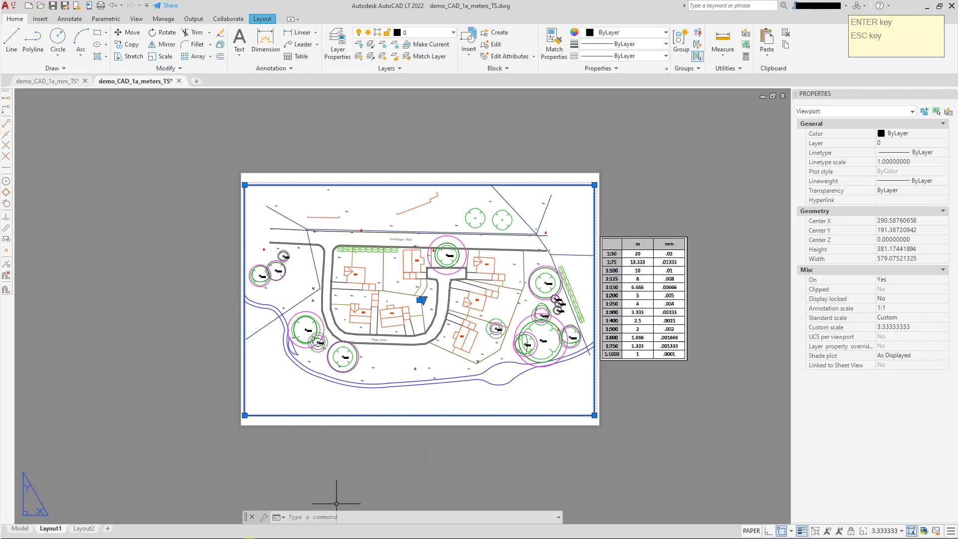
Switch to Calculator and divide 1000 by 300 to work out the 1:300 viewport factor for a metres drawing.
click(13, 241)
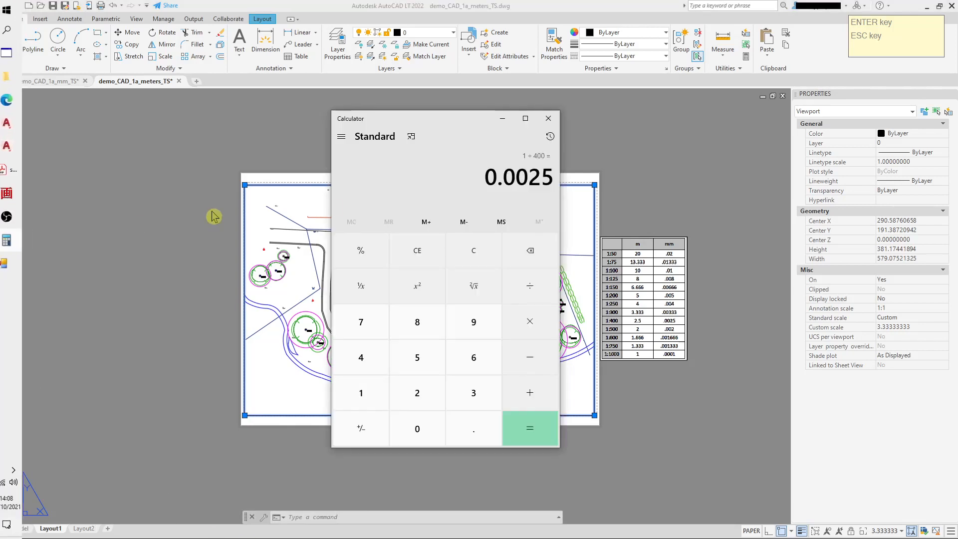
click(418, 251)
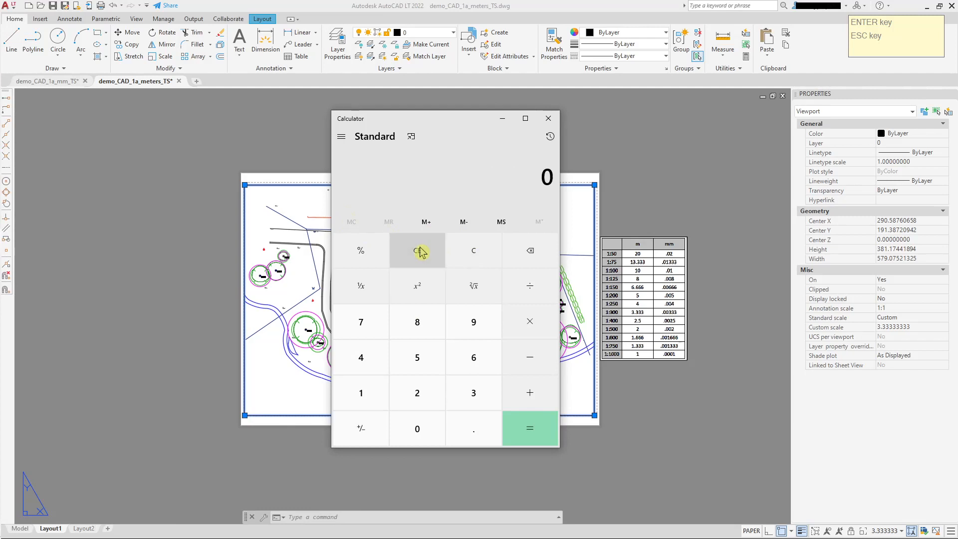
click(361, 392)
click(418, 424)
click(418, 424)
click(418, 424)
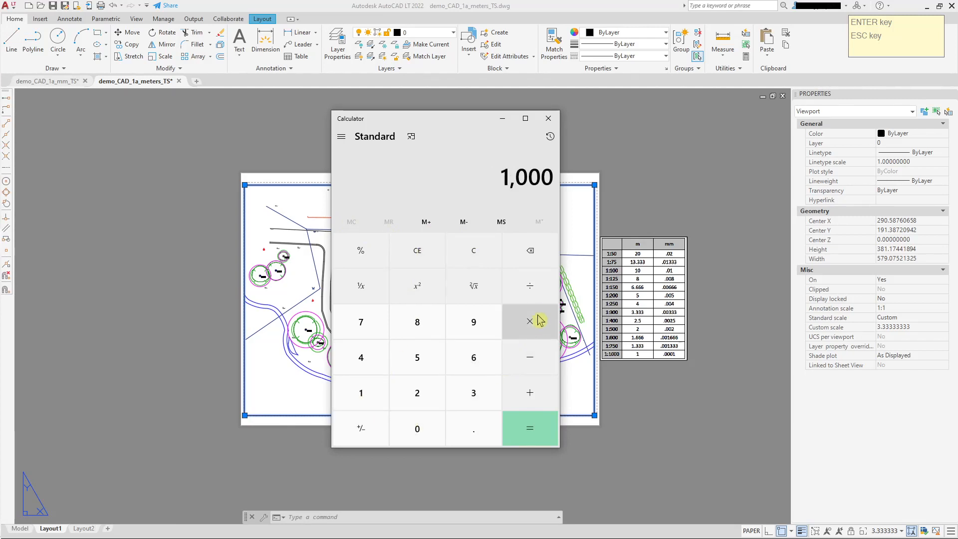
click(531, 292)
click(478, 399)
click(418, 428)
click(418, 428)
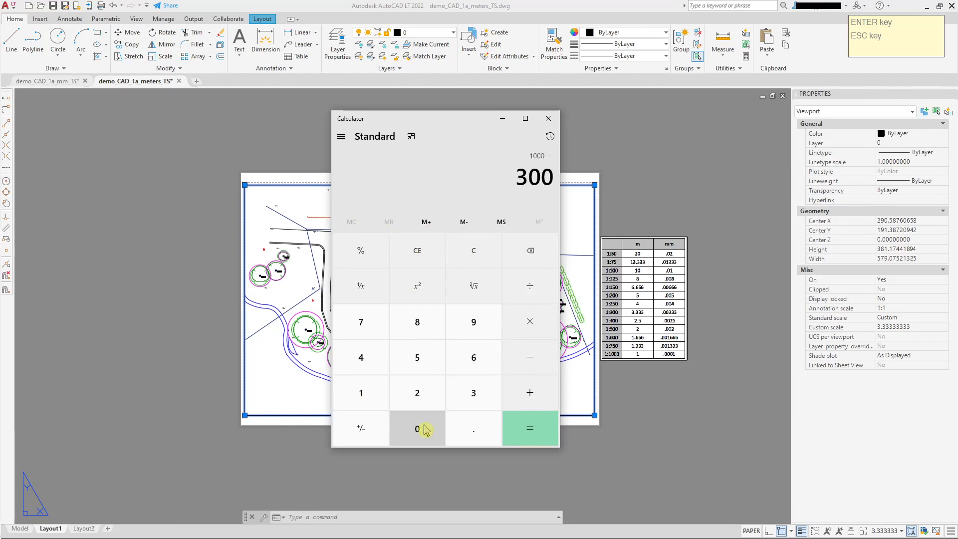
click(530, 428)
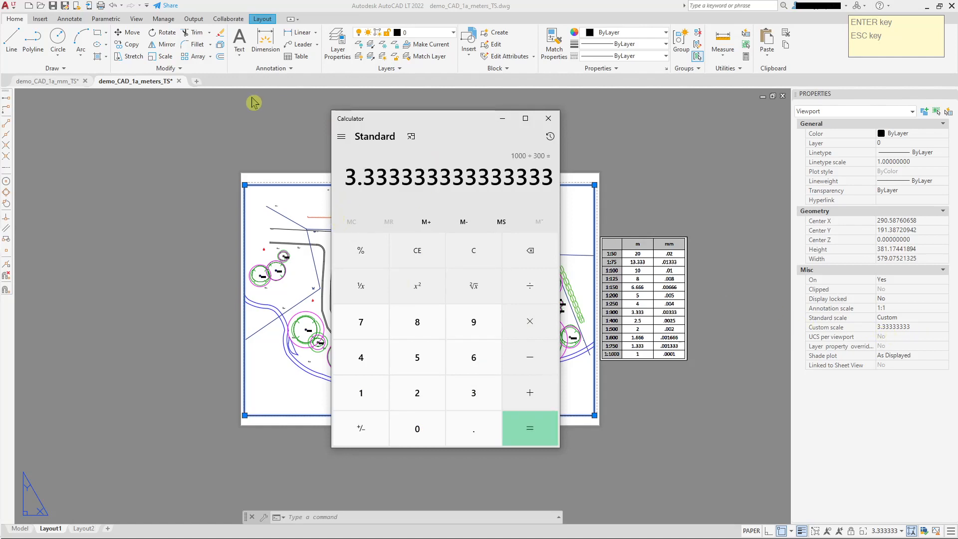
Switch to demo_CAD_1a_mm_TS and use Calculator to divide 1 by 300 for the millimetre drawing's 1:300 viewport factor.
click(67, 87)
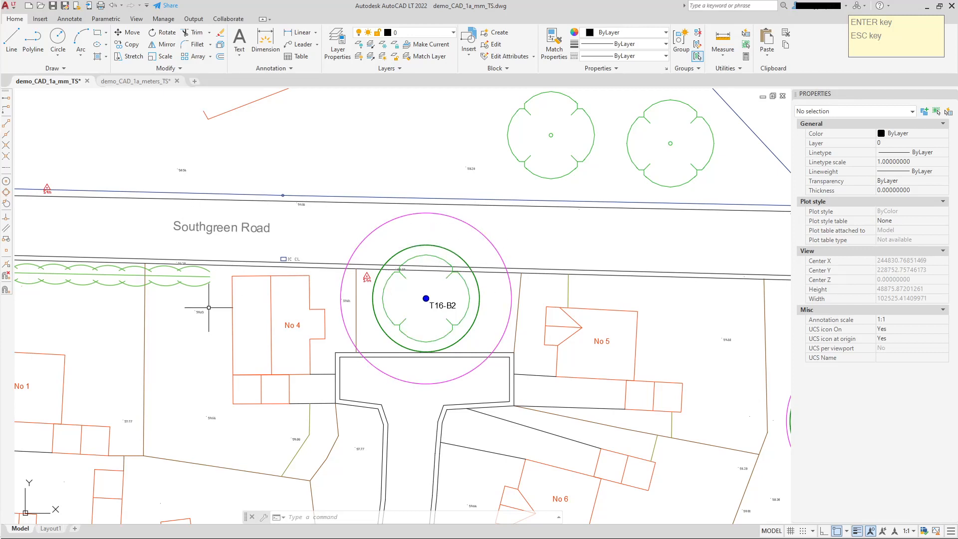
mouse_move(12, 151)
click(18, 232)
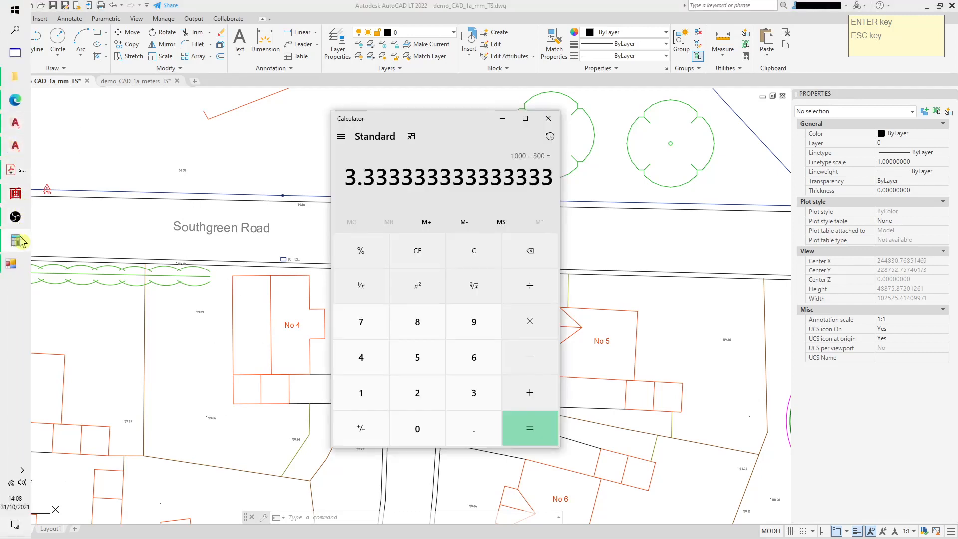
click(469, 260)
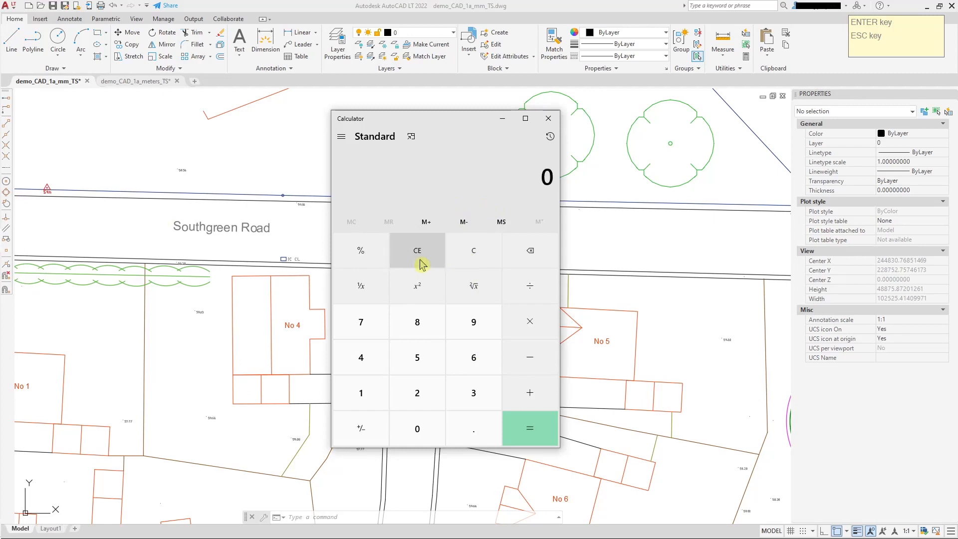
click(373, 390)
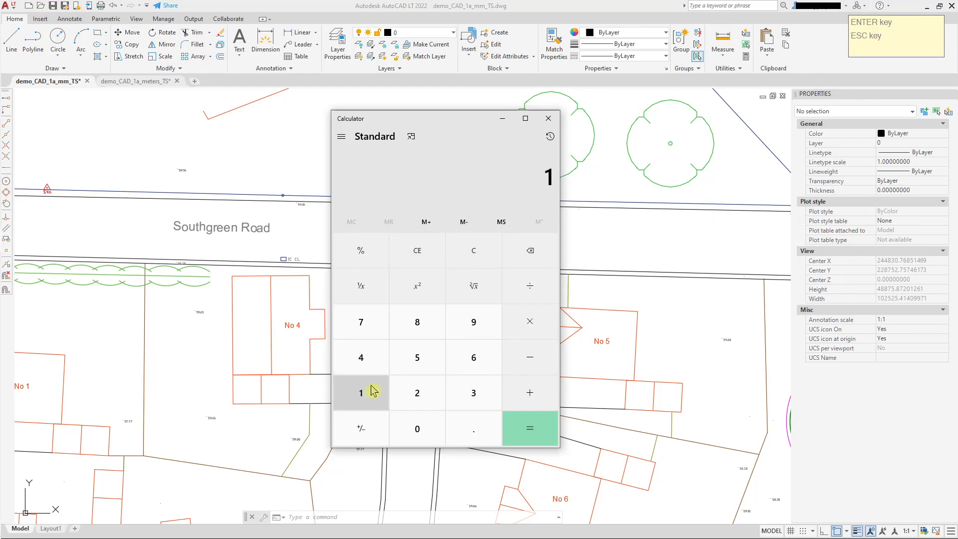
click(543, 293)
click(477, 392)
click(427, 430)
click(427, 431)
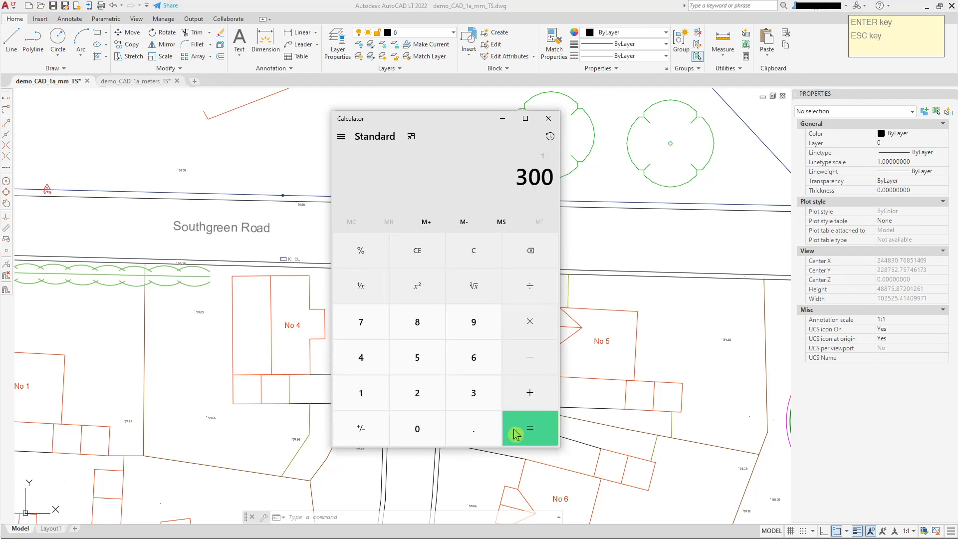
click(523, 429)
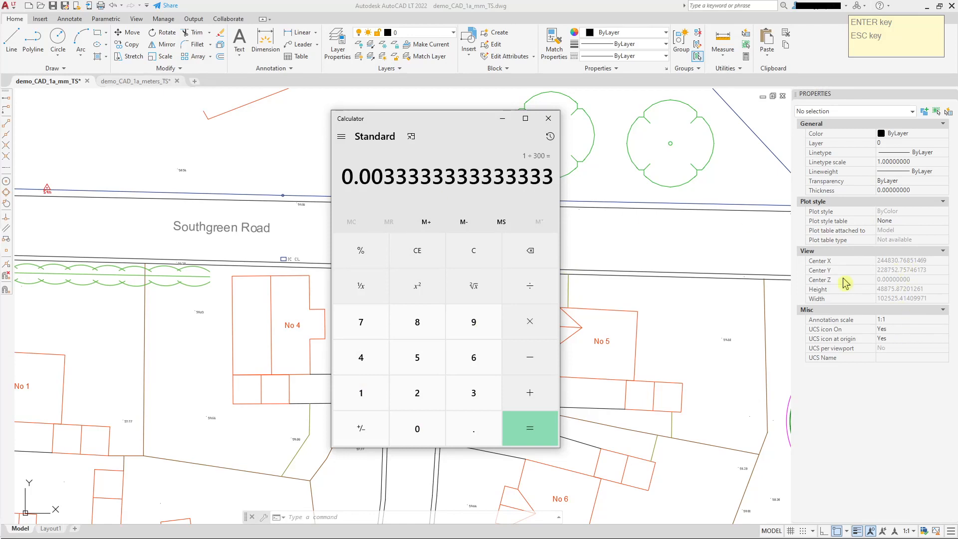
Return to Layout1 of the millimetre drawing and select the site plan viewport to check its custom scale.
click(777, 201)
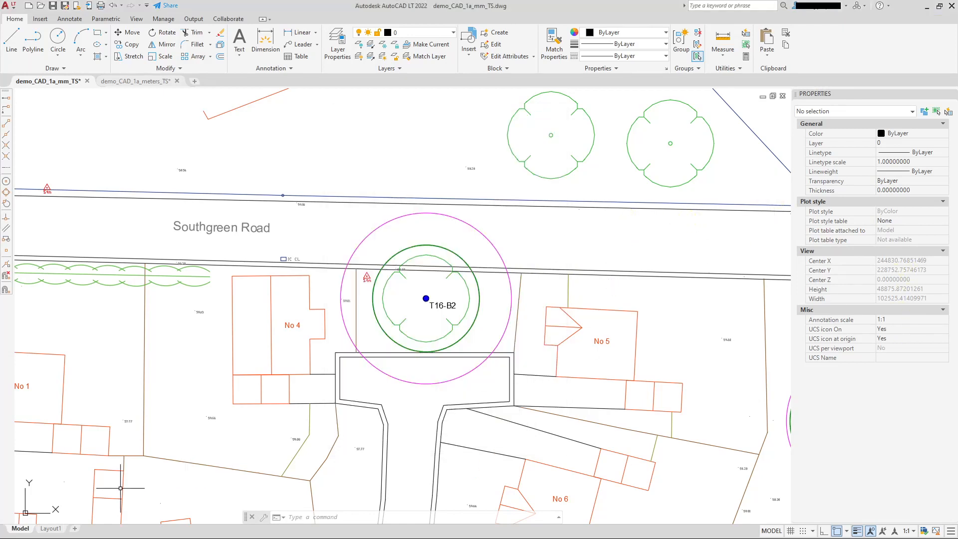
click(51, 528)
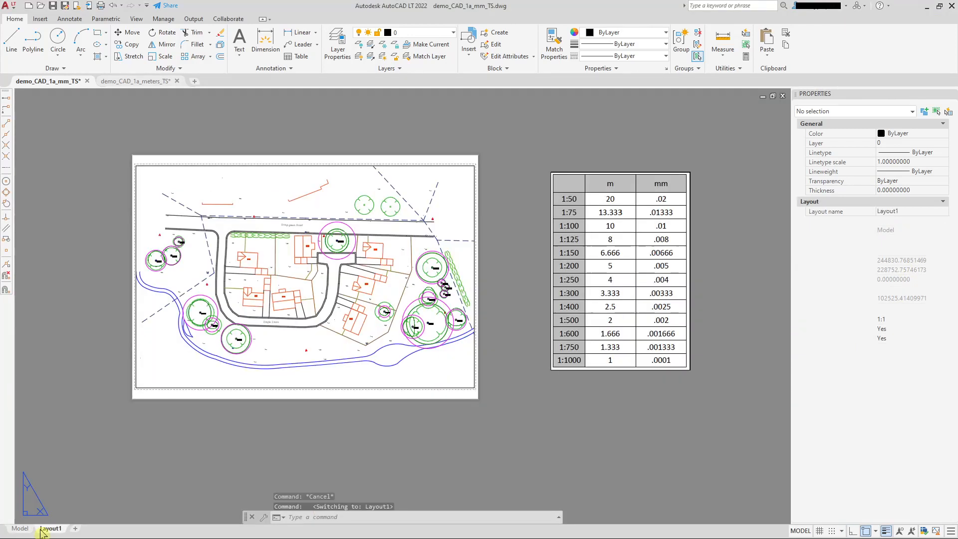
click(488, 231)
click(470, 224)
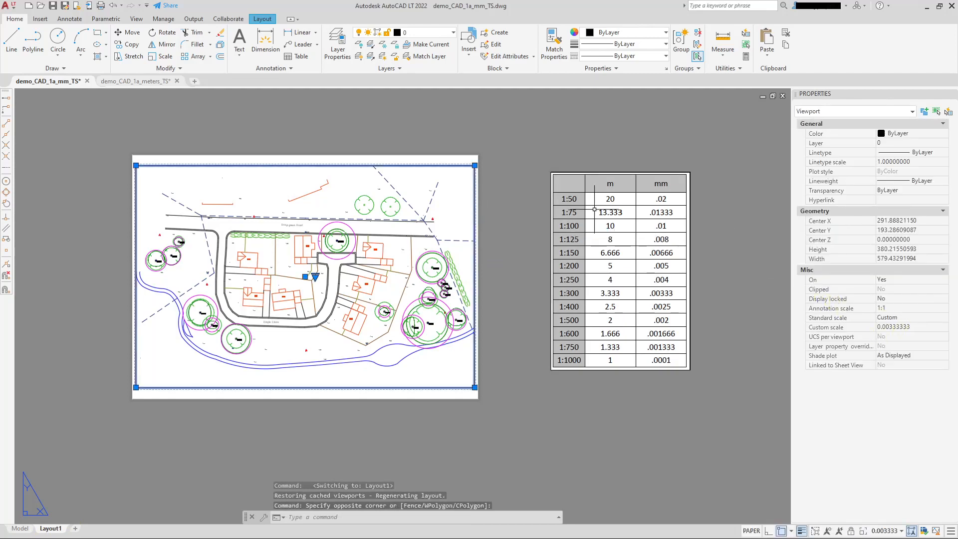
Review the scale-factor table beside the sheet, and switch to Acrobat Reader to view the sheet-size and scale chart in scale2.pdf.
key(Escape)
middle_drag(614, 177, 570, 174)
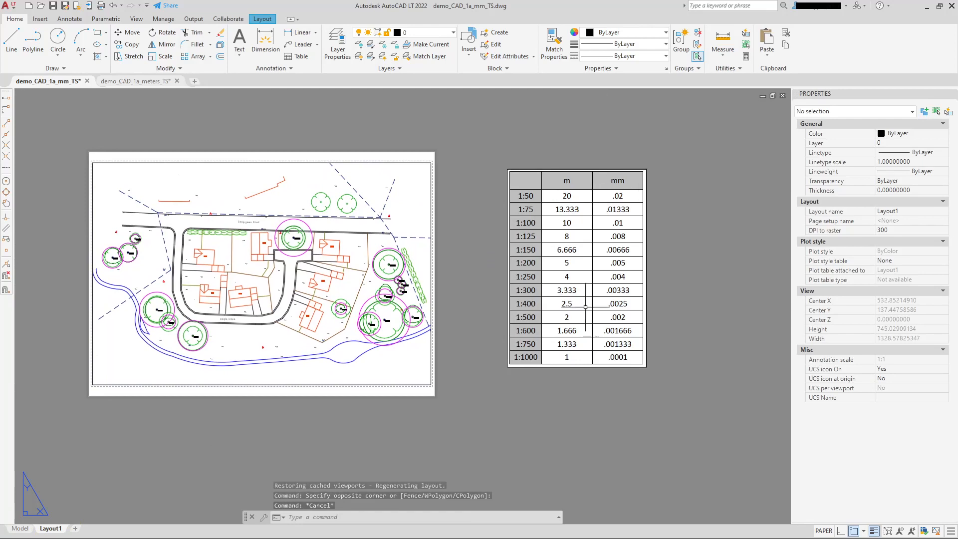
scroll(585, 307, up, 2)
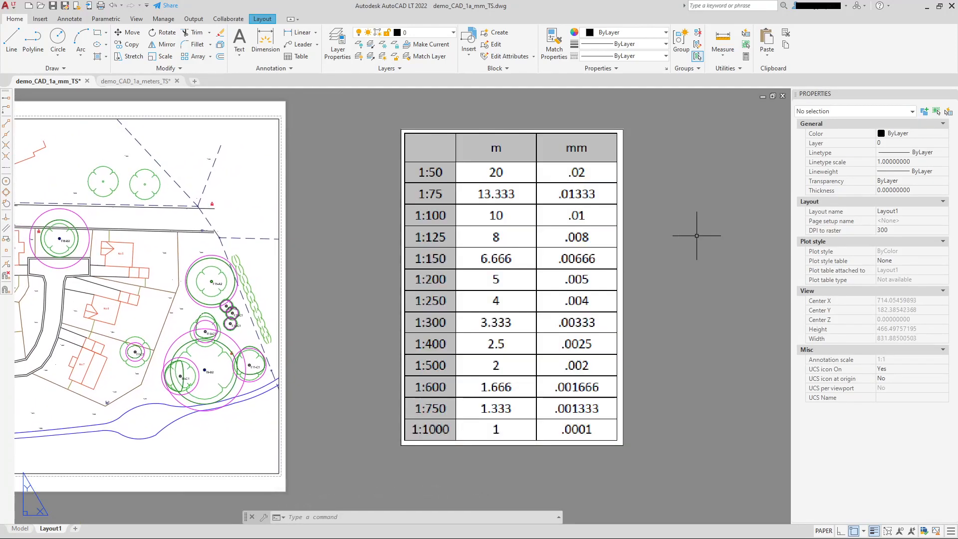
scroll(696, 235, down, 2)
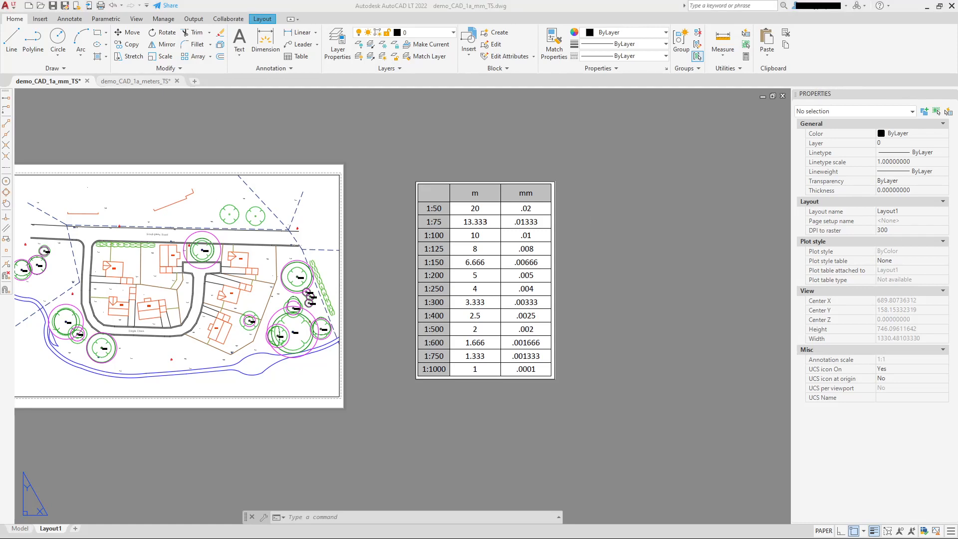
drag(957, 144, 376, 78)
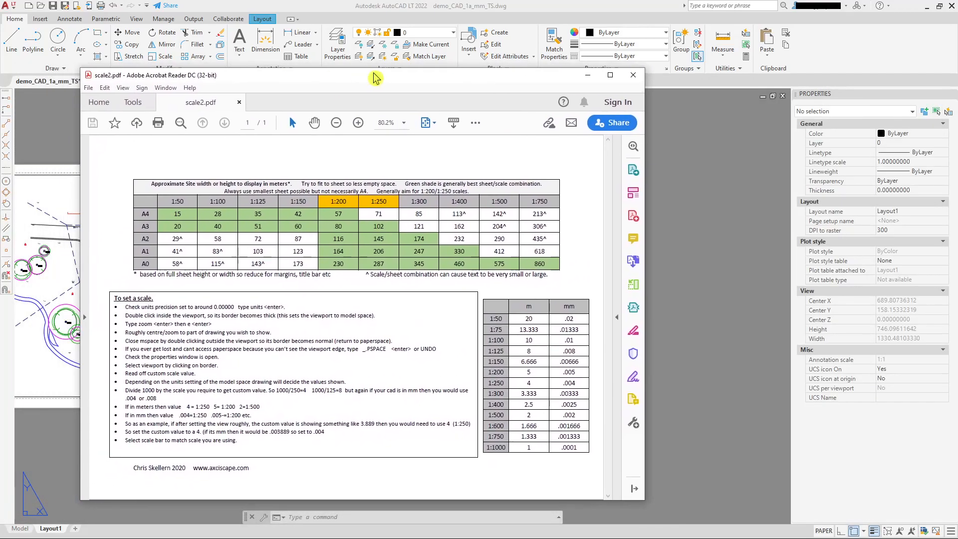
click(609, 75)
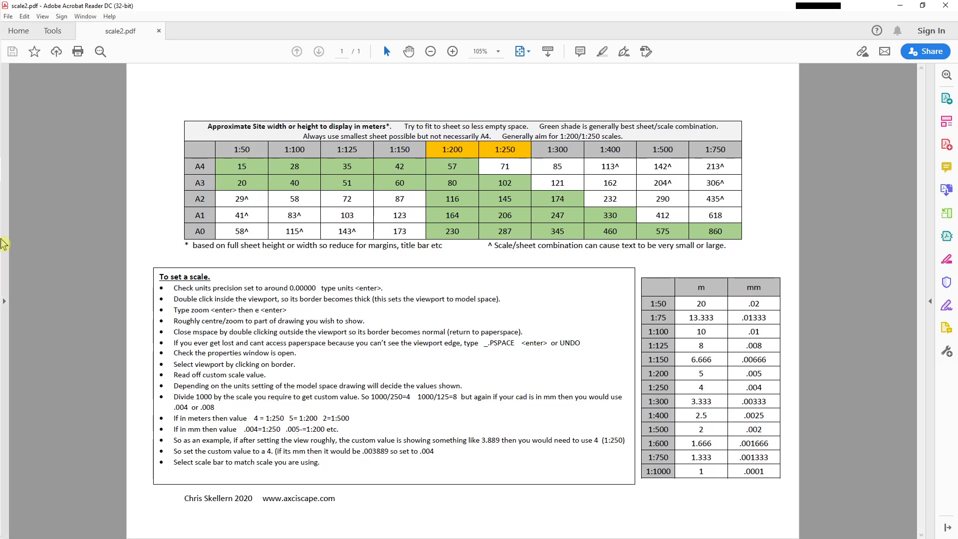
Return to AutoCAD and open the model space of demo_CAD_1a_meters_TS.
mouse_move(2, 235)
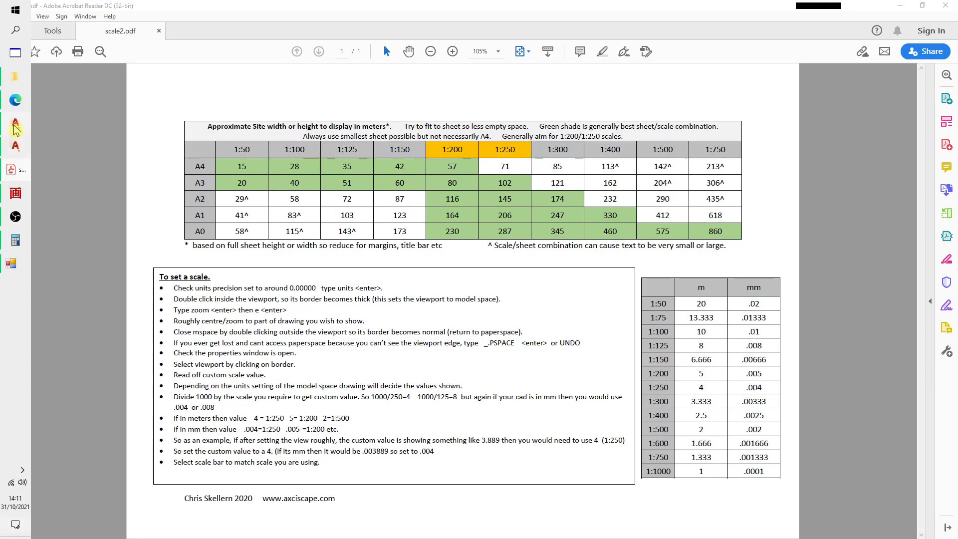
click(15, 148)
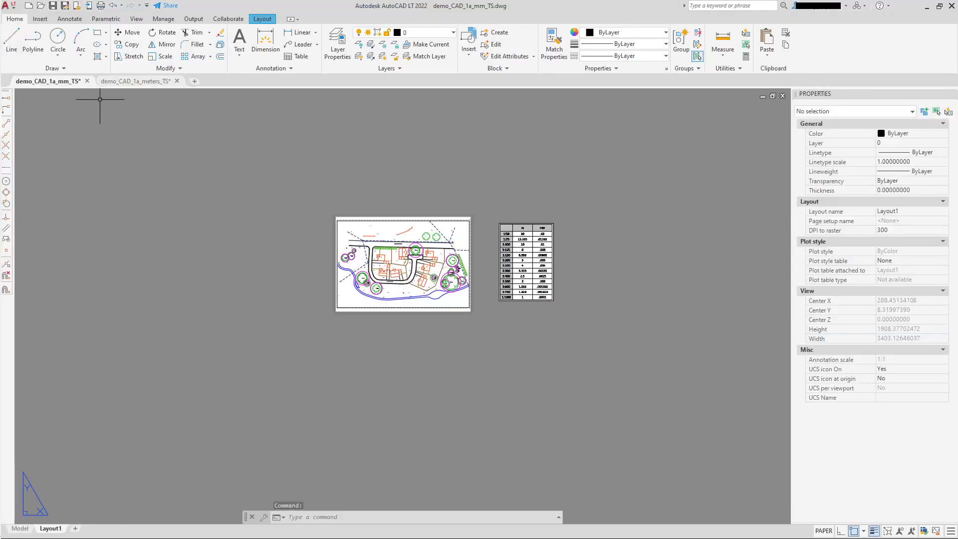
click(135, 81)
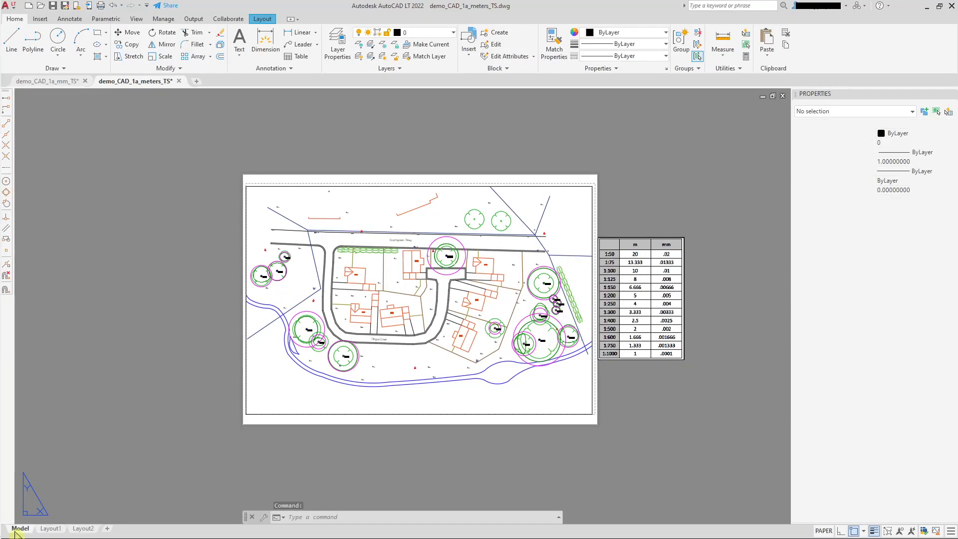
click(15, 531)
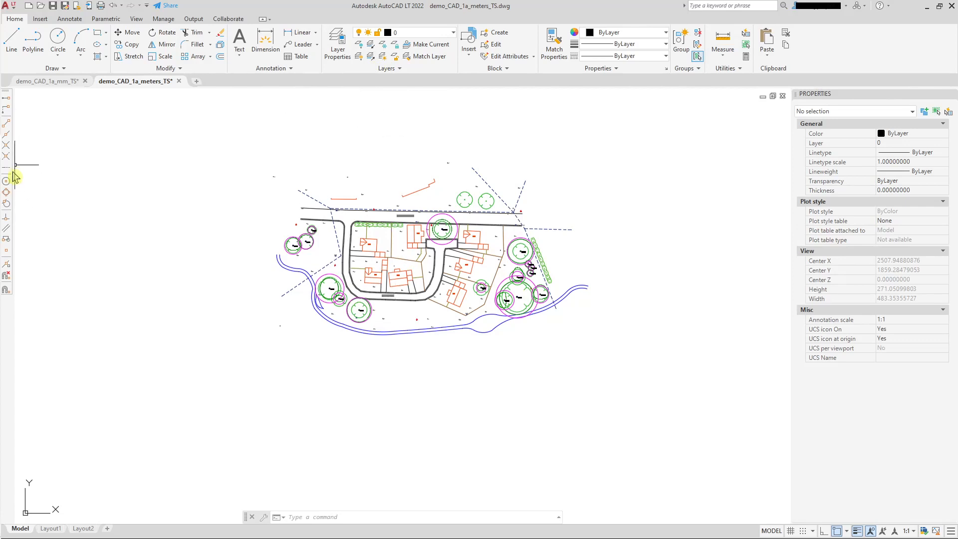
Draw a circle of about 173 m radius centred at the site's western edge and reaching its eastern side, and check its geometry.
click(58, 37)
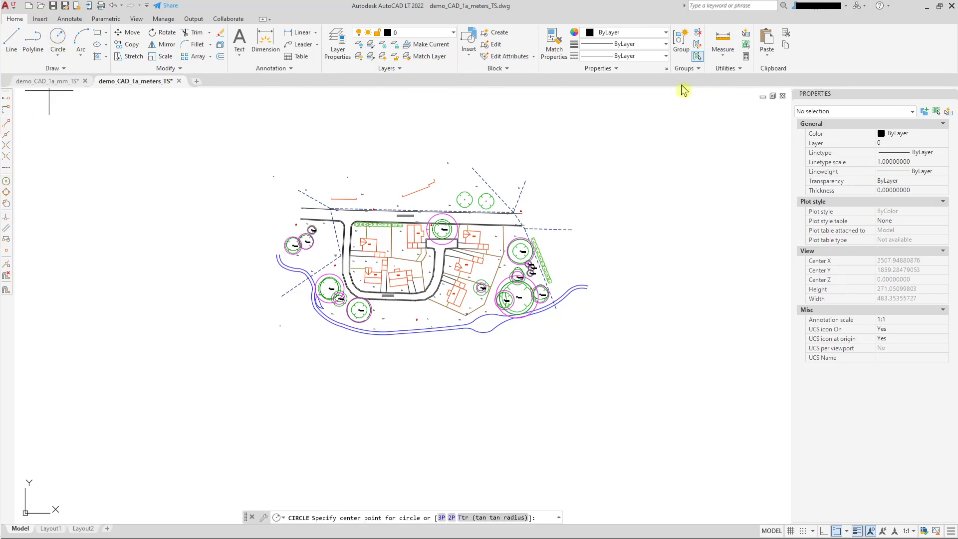
scroll(286, 247, up, 4)
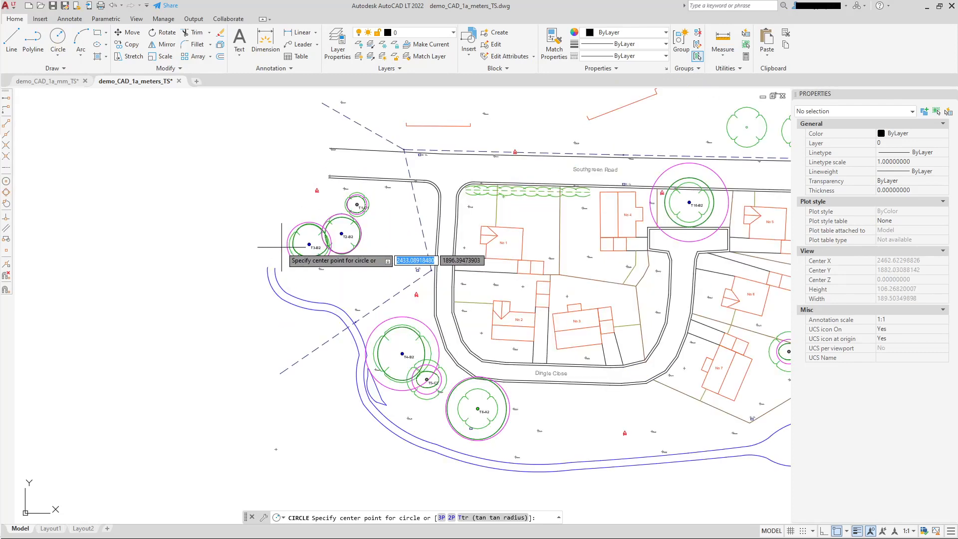
click(287, 246)
scroll(287, 246, down, 4)
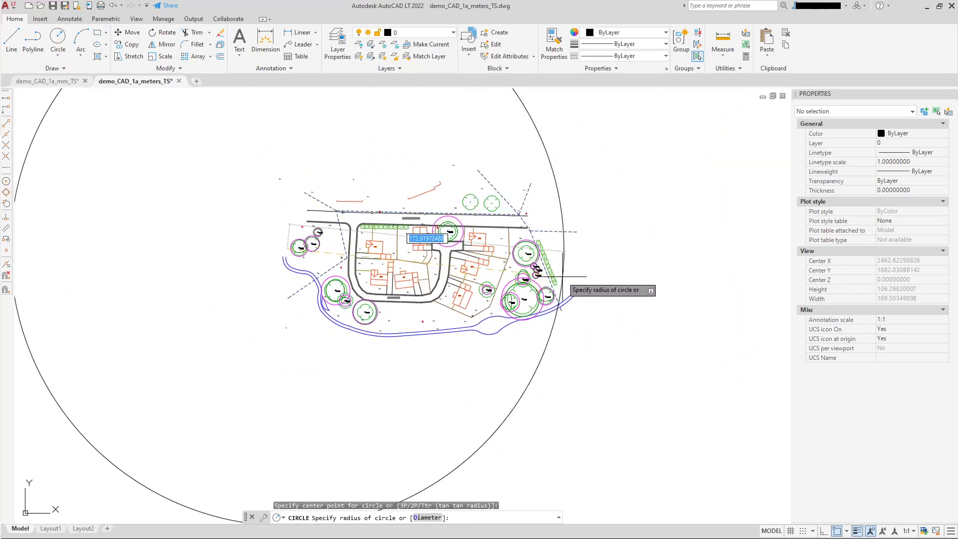
click(565, 265)
click(565, 266)
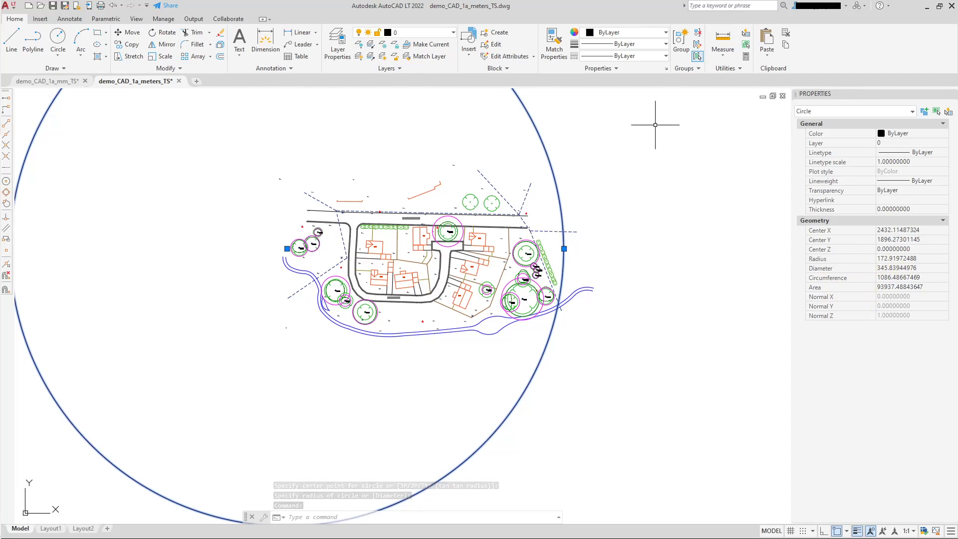
key(Escape)
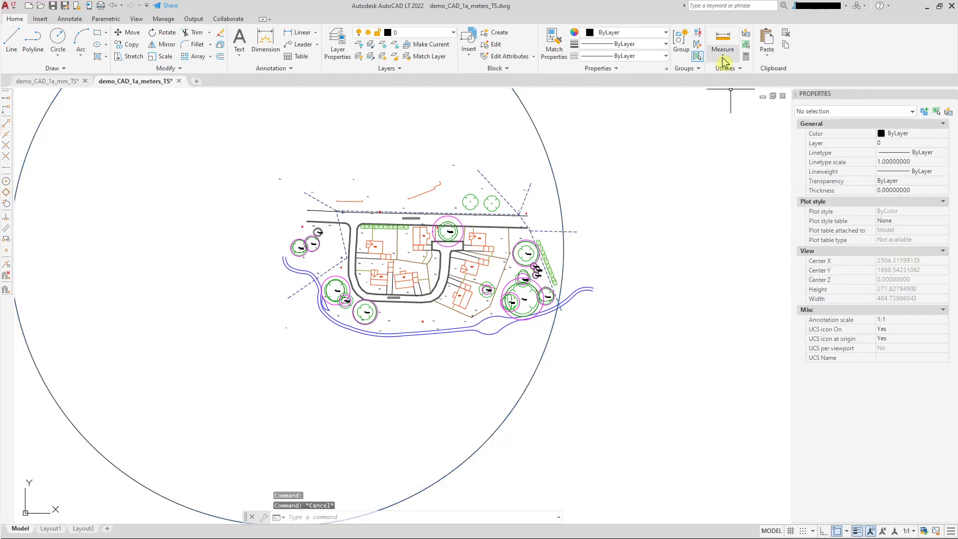
Measure the distance across the site from west to east, and switch to scale2.pdf in Acrobat Reader to compare it with the sheet-size chart.
click(723, 62)
click(735, 95)
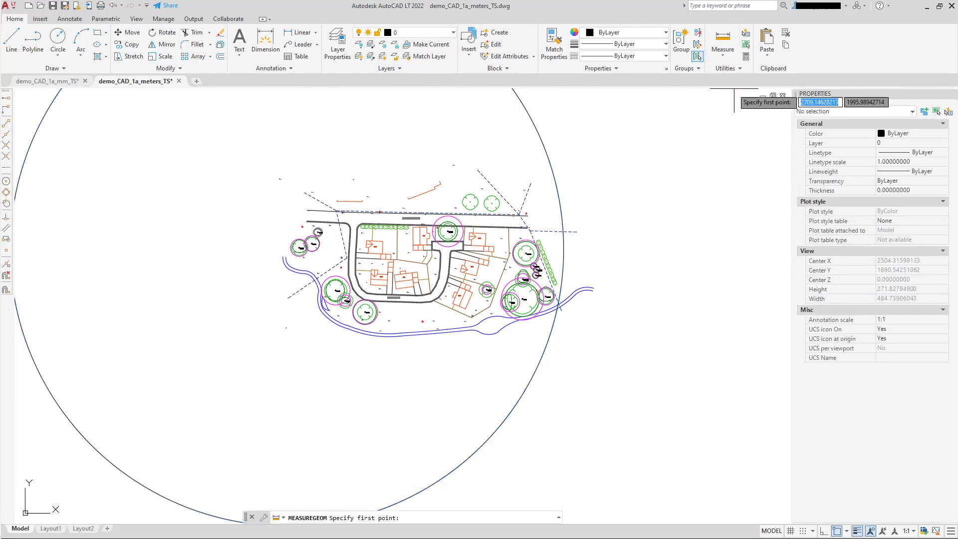
scroll(294, 252, up, 2)
click(287, 251)
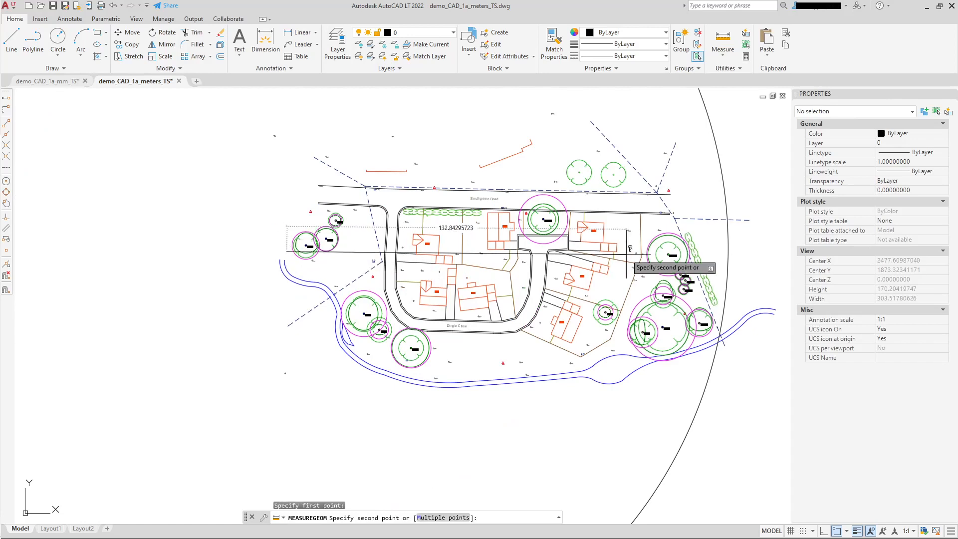
click(728, 261)
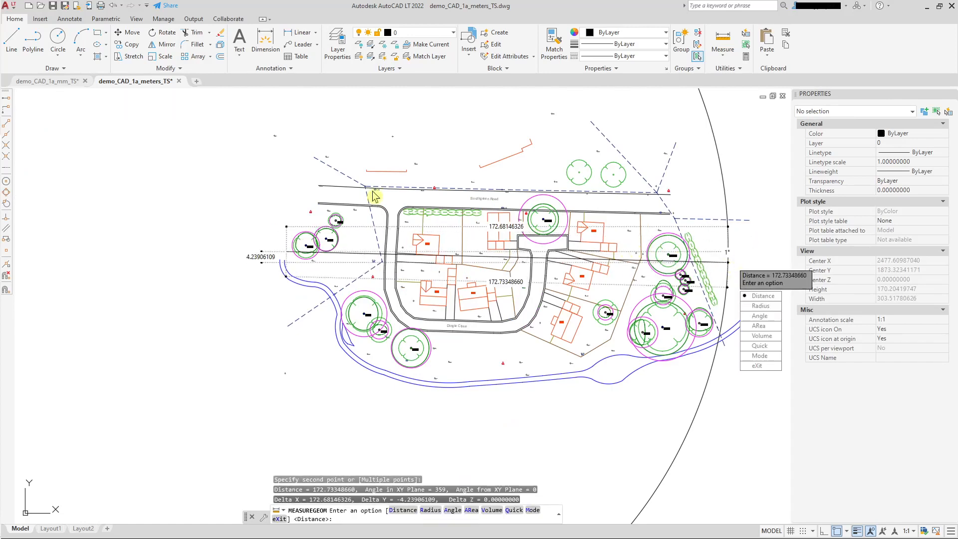
key(Escape)
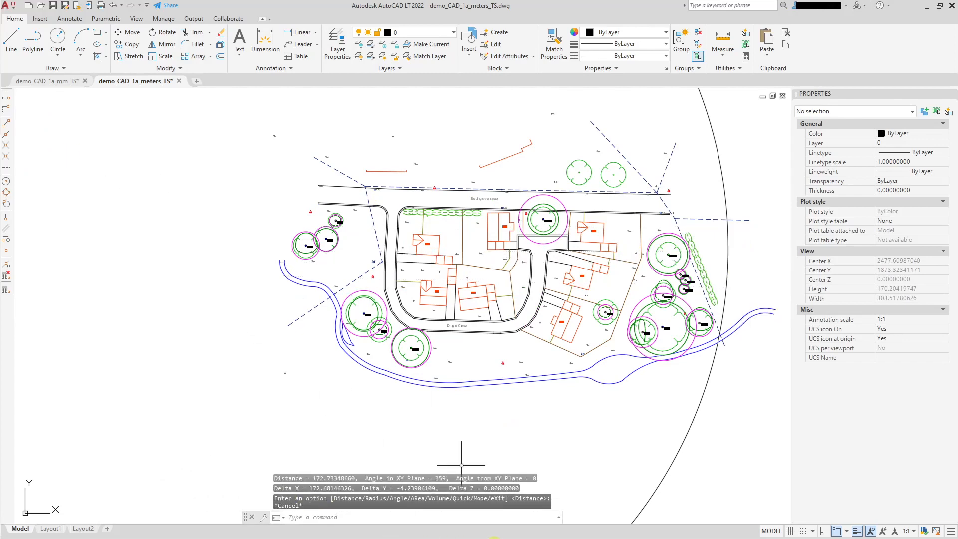
click(12, 170)
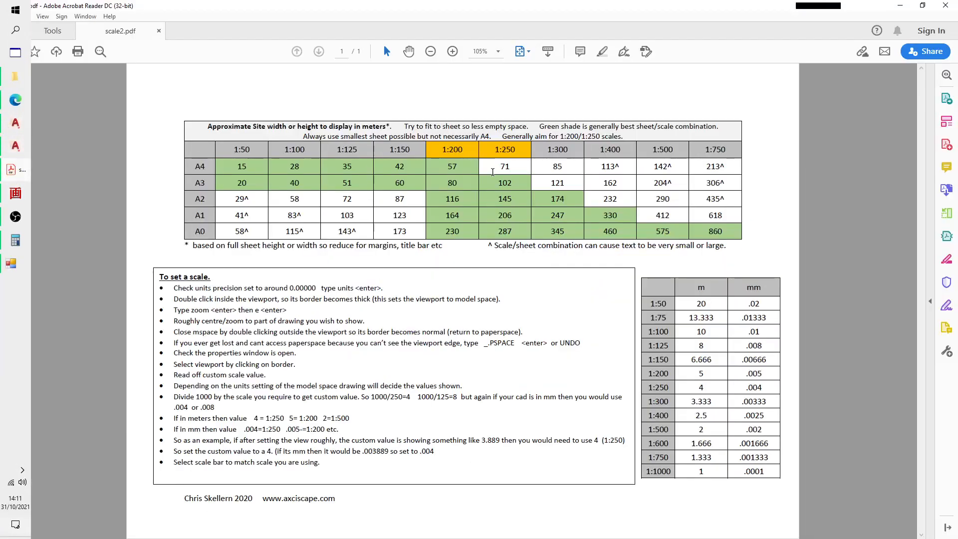
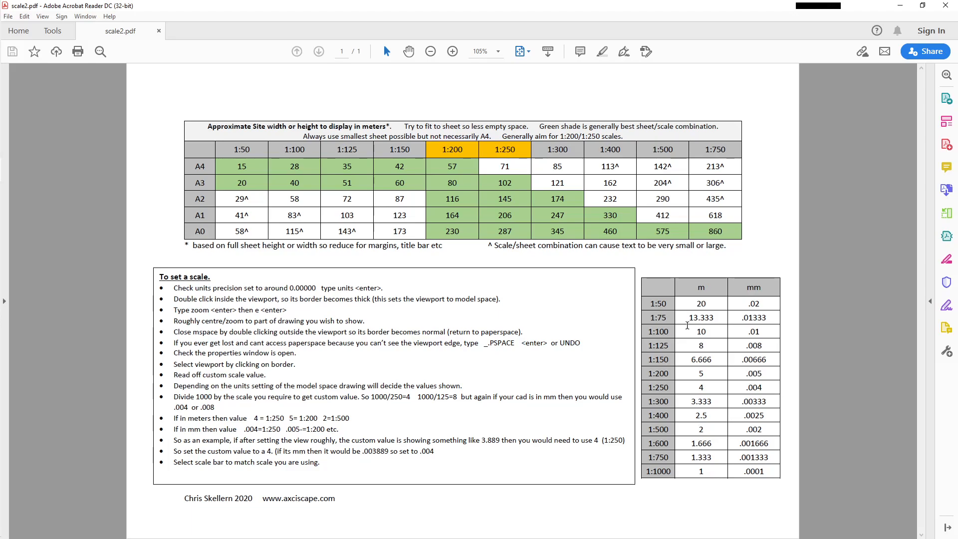
Return to Layout1 of the metres drawing in AutoCAD and select the site plan viewport to check its custom scale.
key(alt+Tab)
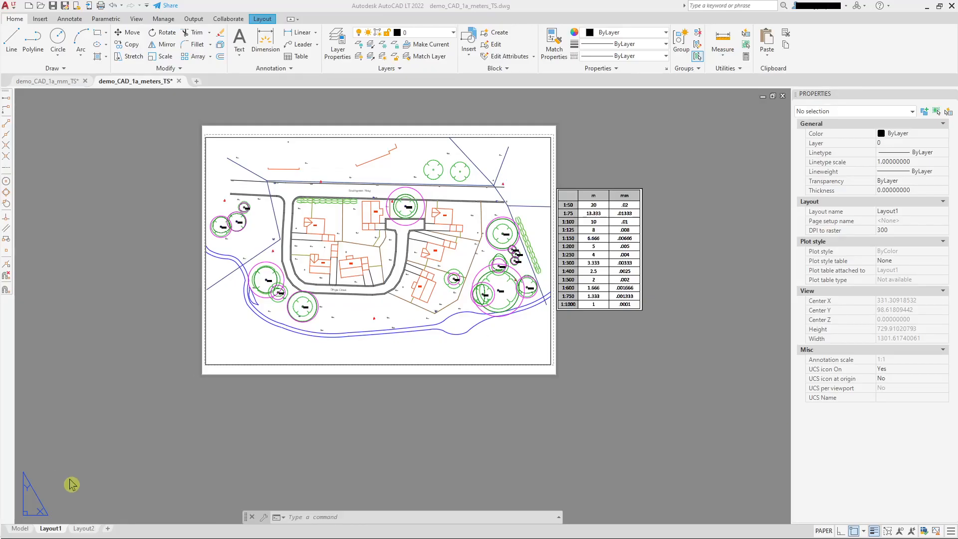
middle_drag(136, 404, 186, 394)
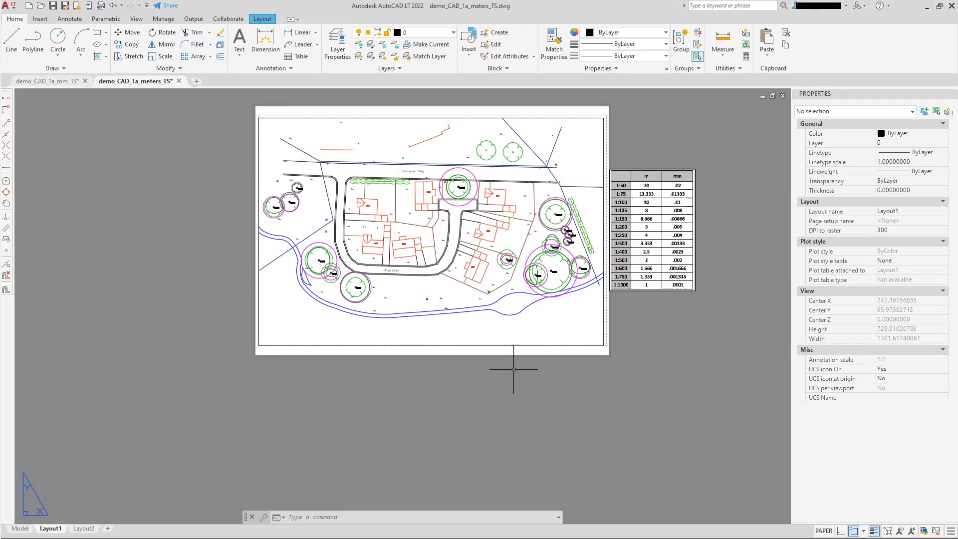
scroll(606, 338, up, 2)
click(604, 338)
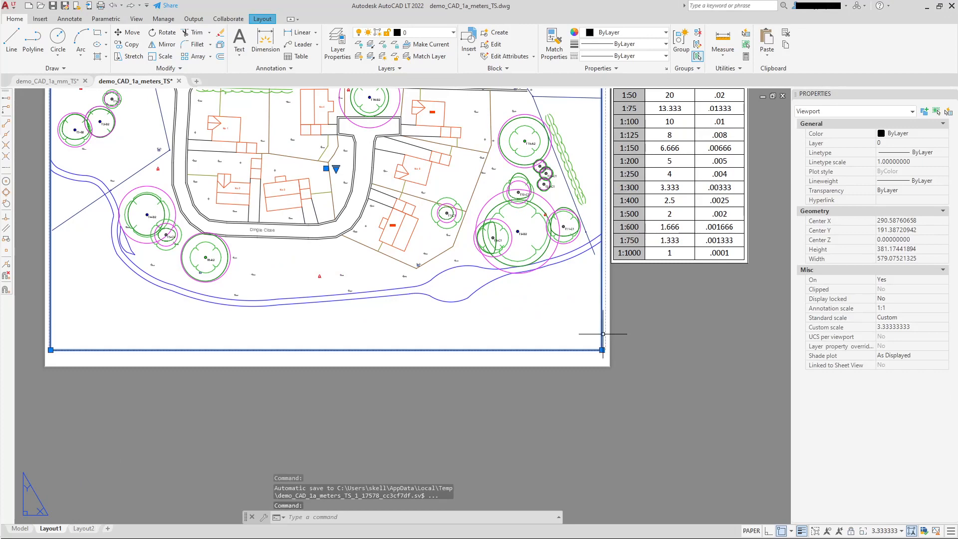
scroll(493, 389, down, 2)
key(Escape)
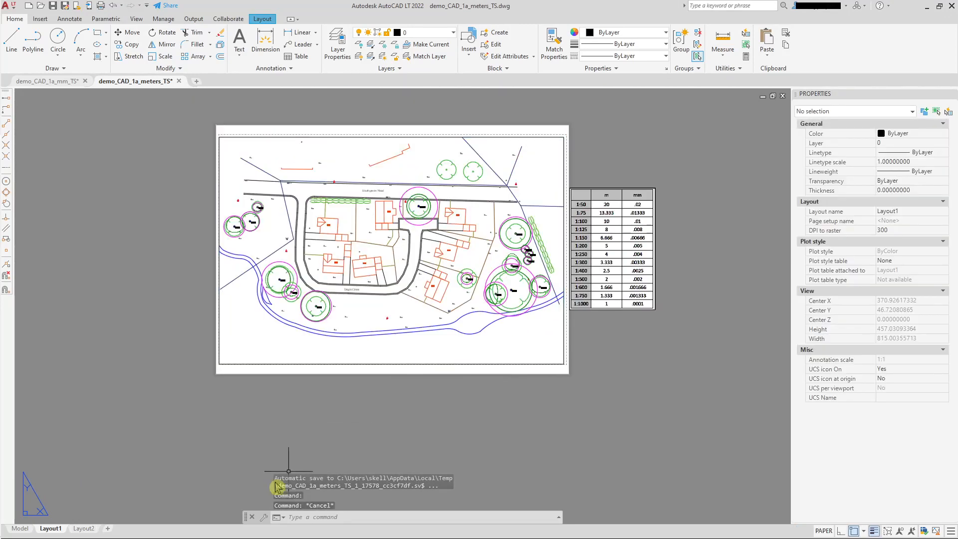
Rename Layout1 of the metres drawing as a2_300.
double_click(47, 530)
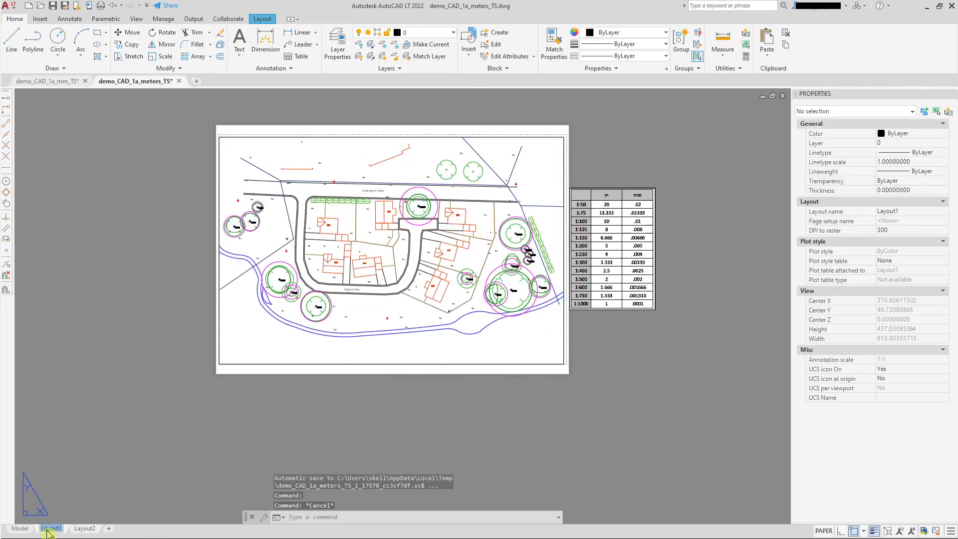
text(a3 3)
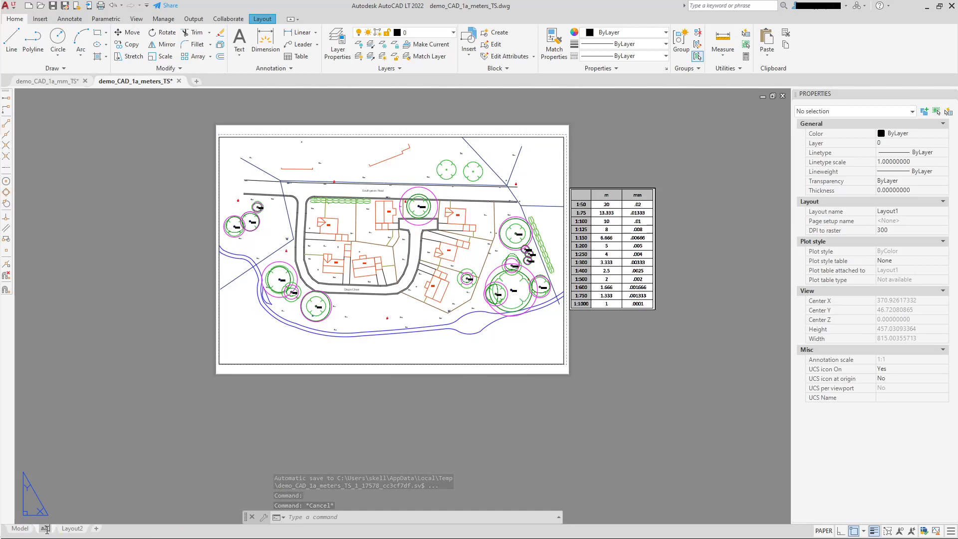
text(00)
key(Return)
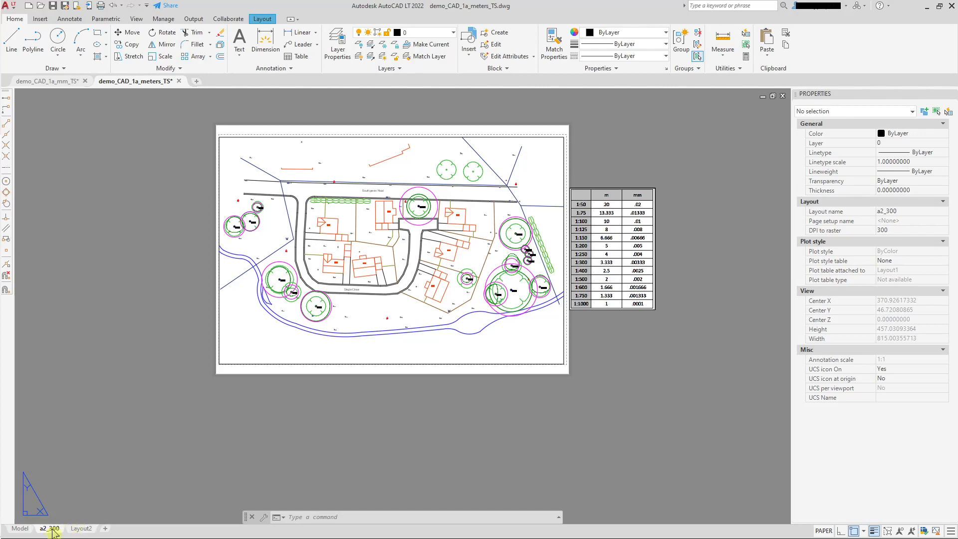
Modify the page setup of Layout2 to use the AutoCAD PDF (General Documentation).pc3 plotter.
click(81, 528)
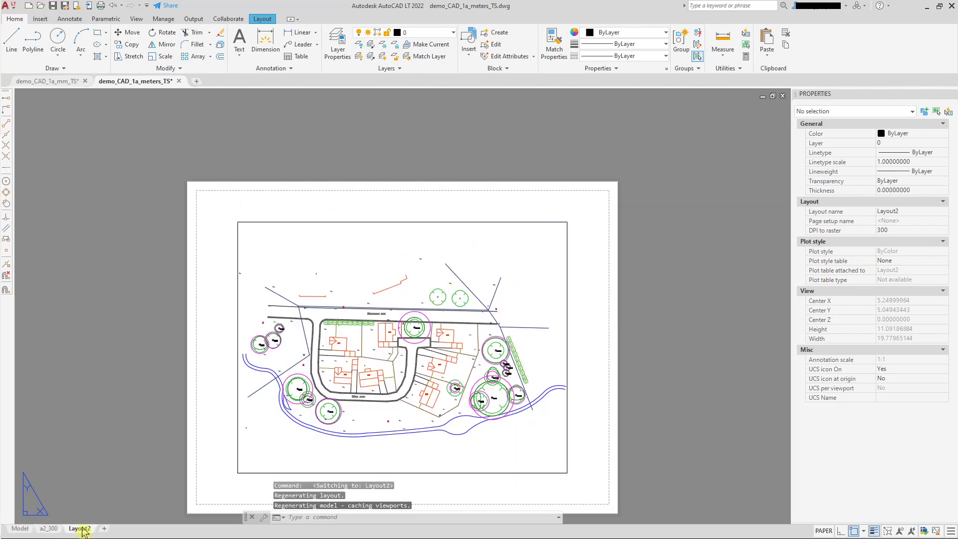
middle_drag(111, 439, 130, 388)
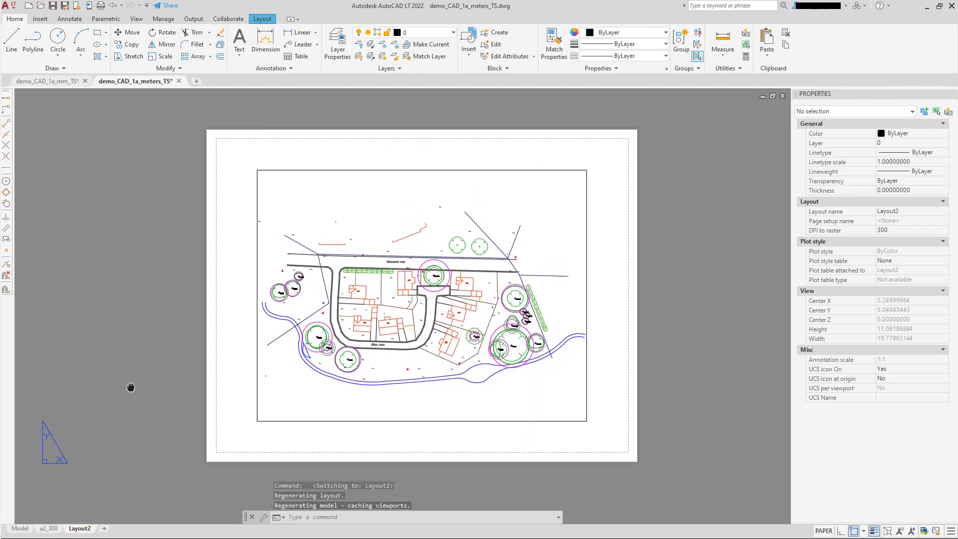
right_click(81, 532)
click(122, 471)
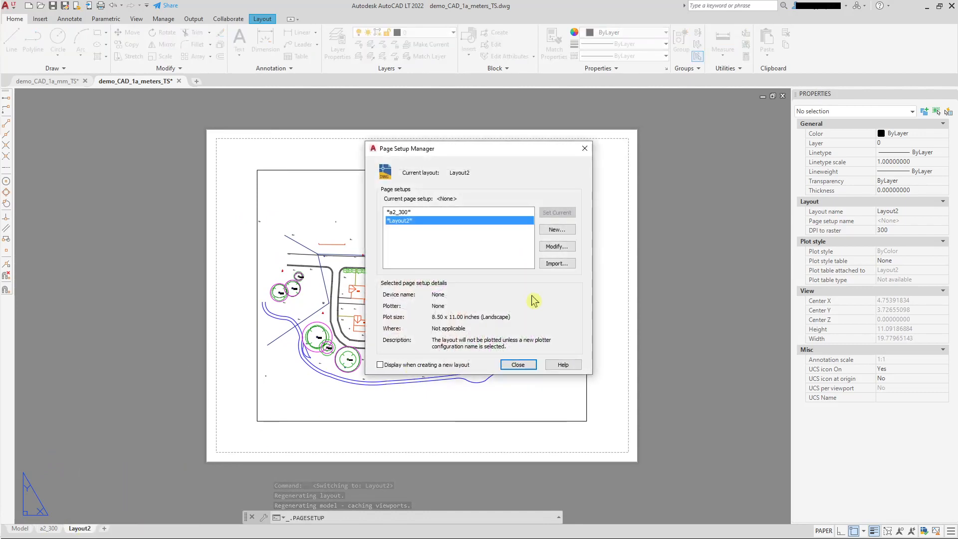
click(555, 246)
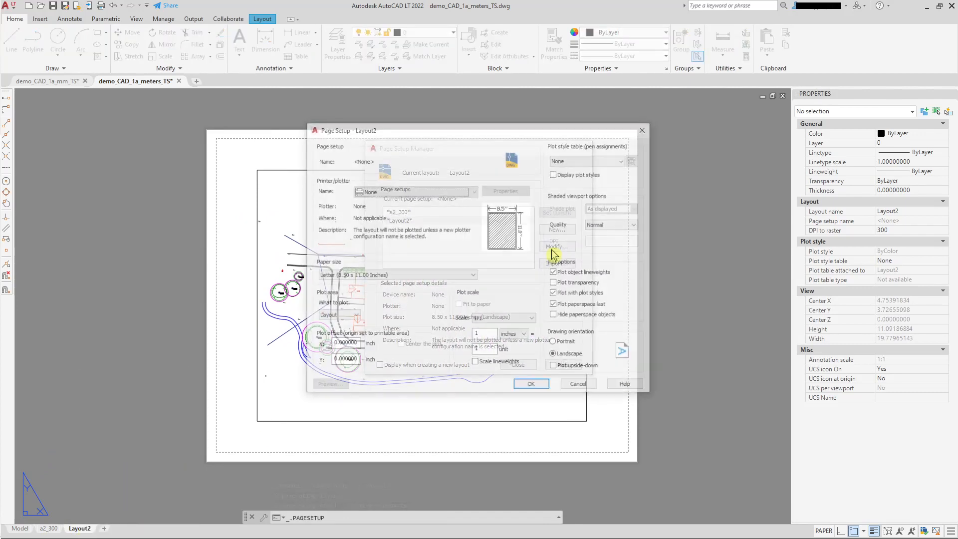
click(474, 190)
click(394, 265)
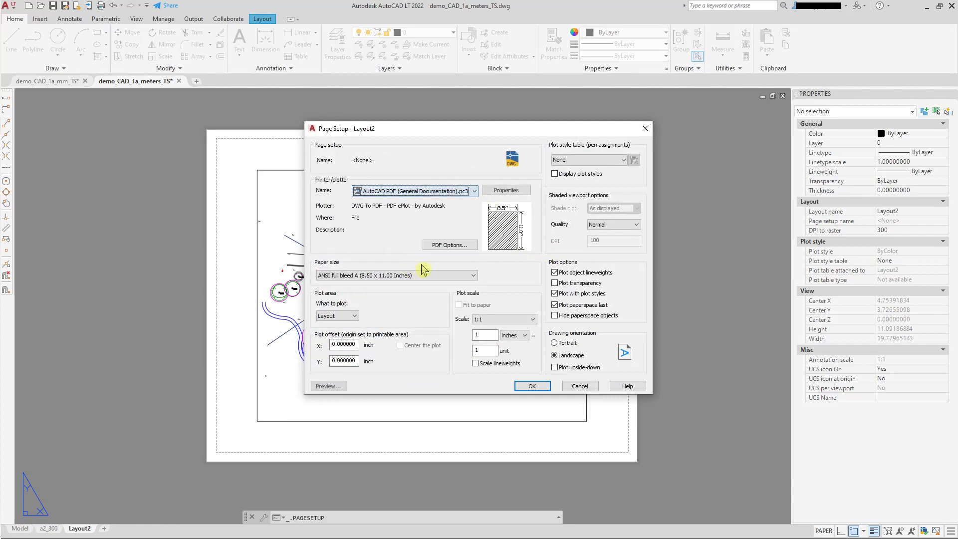
Set Layout2's paper size to ISO A0 (841.00 x 1189.00 MM) with a 1:1 plot scale in millimetres, and apply the page setup.
click(423, 273)
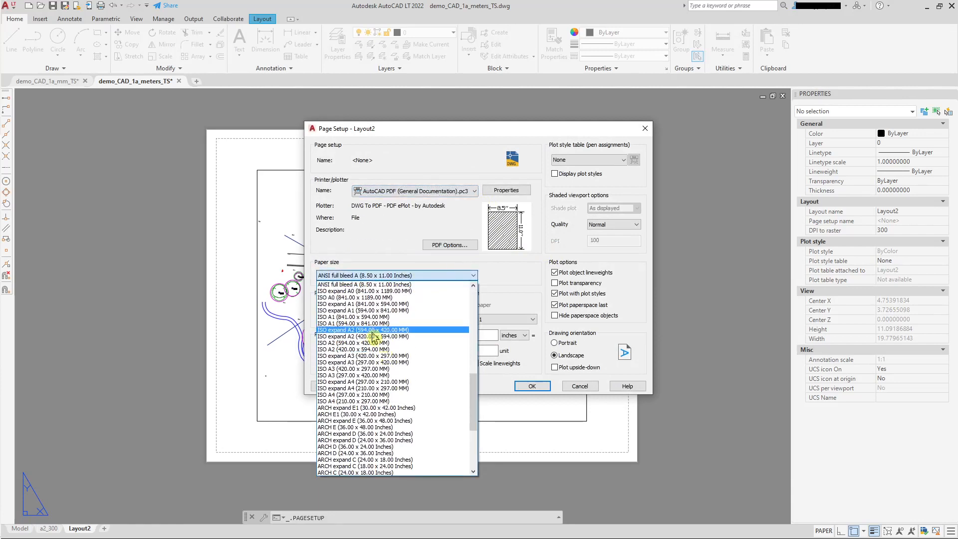
click(379, 297)
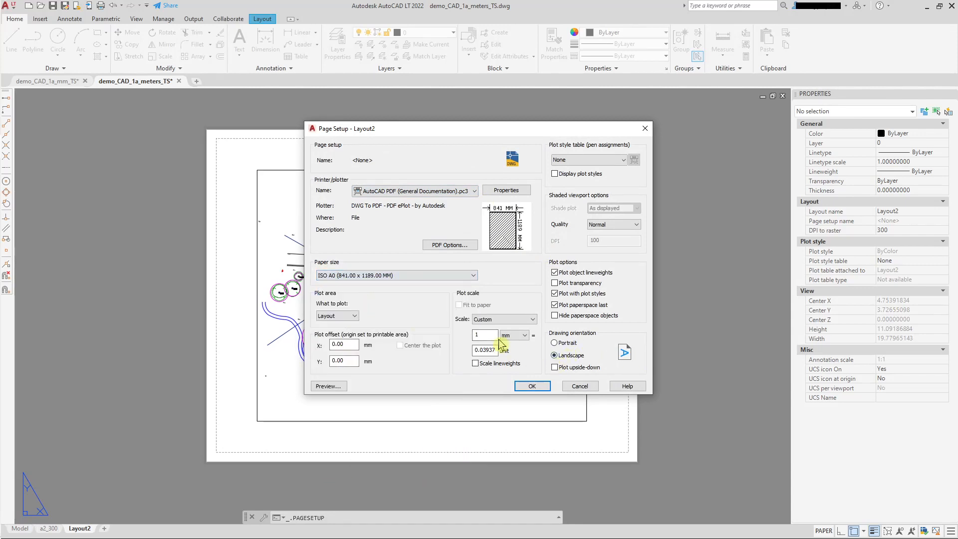
click(531, 320)
click(492, 341)
click(534, 387)
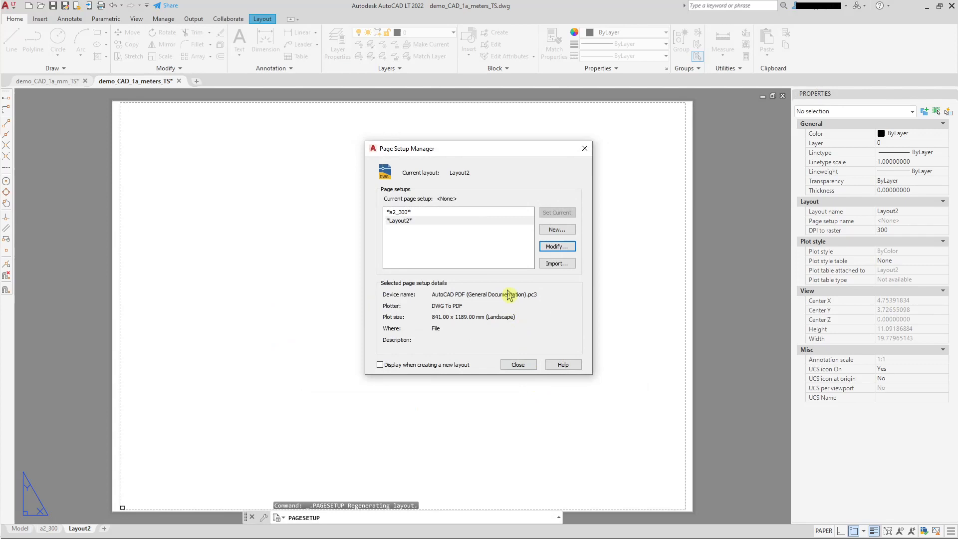
Close the page setups, stretch Layout2's small default viewport across the A0 sheet's printable area, and remove it from the layout.
click(518, 364)
scroll(133, 466, up, 3)
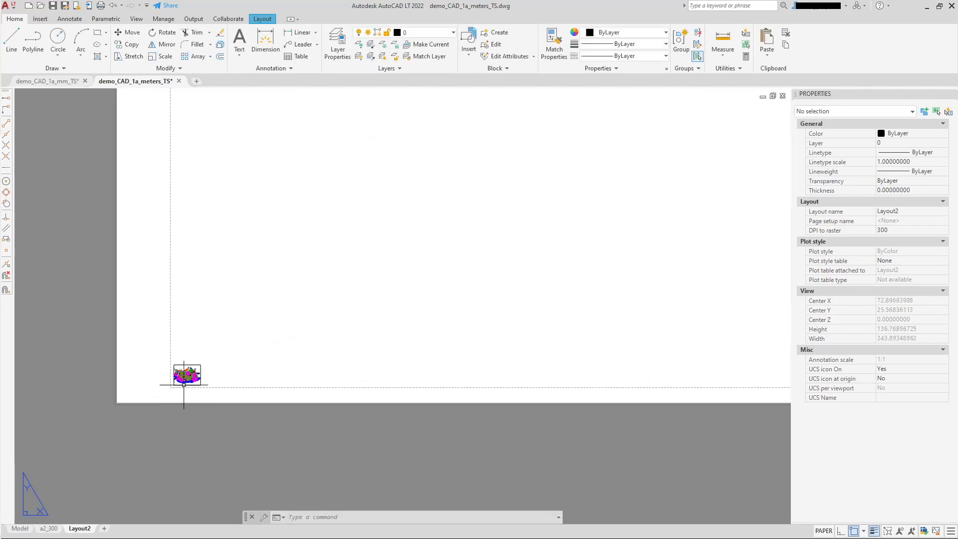
click(188, 365)
click(200, 364)
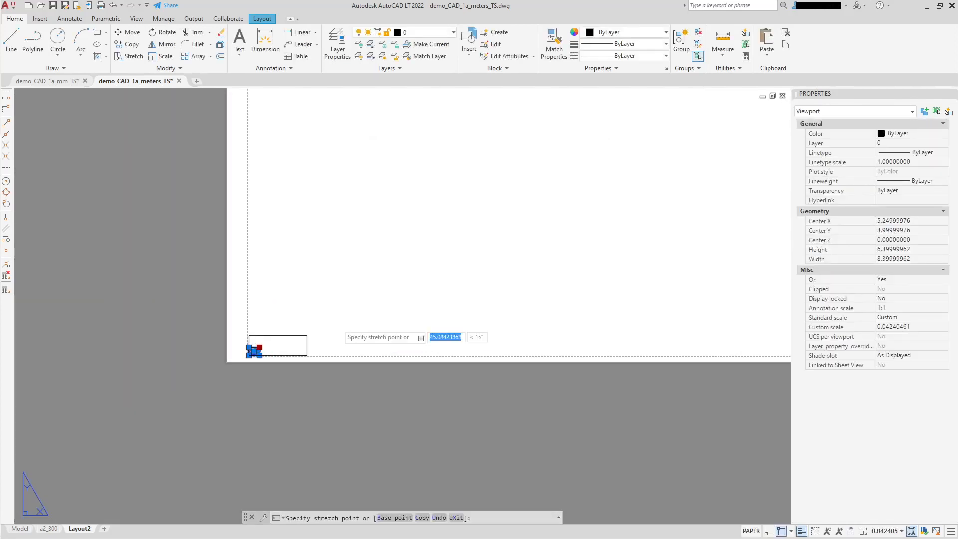
scroll(620, 199, up, 4)
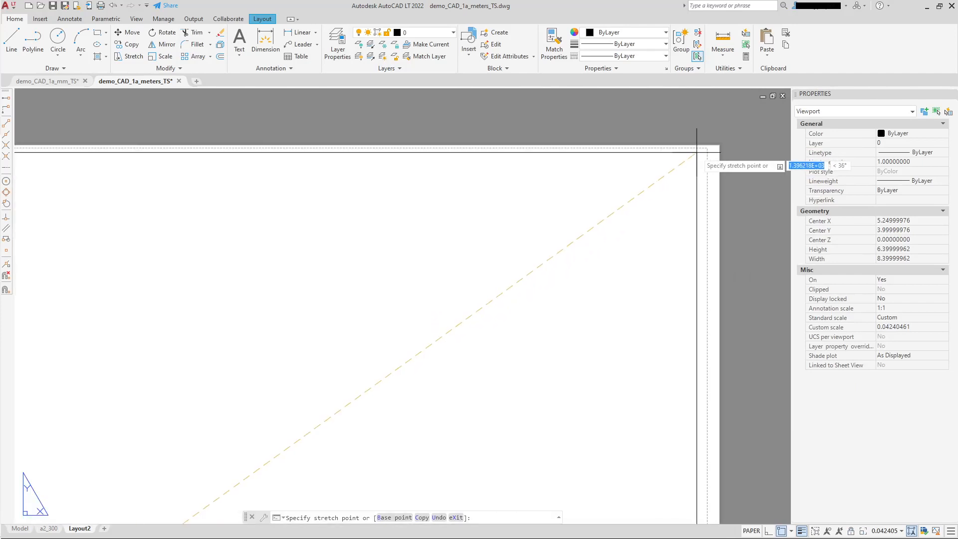
click(707, 150)
scroll(609, 220, down, 3)
scroll(560, 271, down, 2)
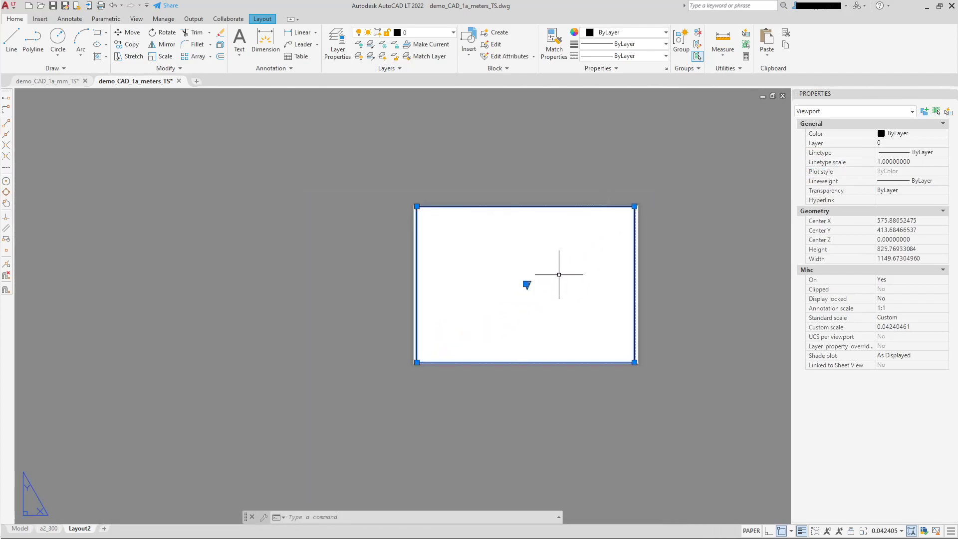
scroll(552, 289, up, 4)
scroll(550, 288, down, 2)
key(Escape)
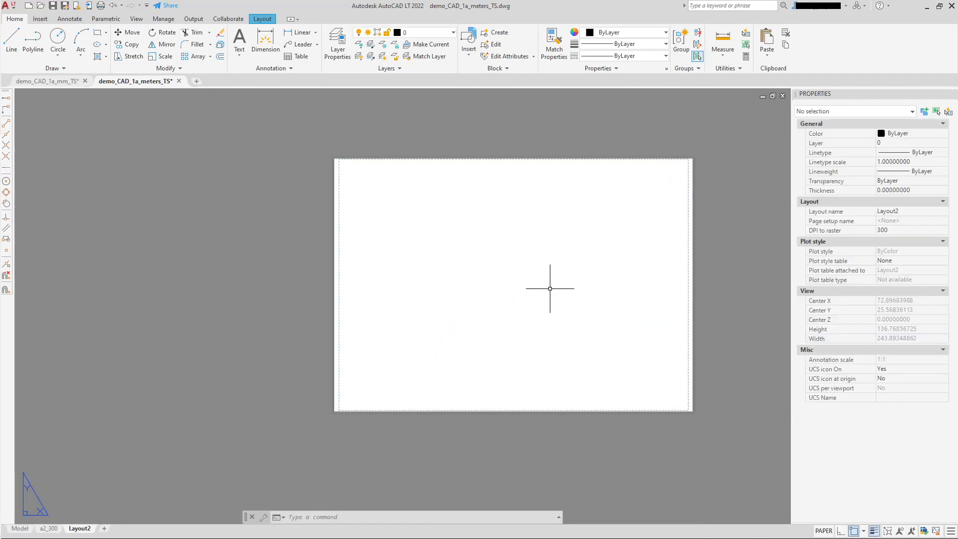
Create a new rectangular viewport about 1123 by 795 mm just inside the A0 sheet's printable margins.
click(258, 19)
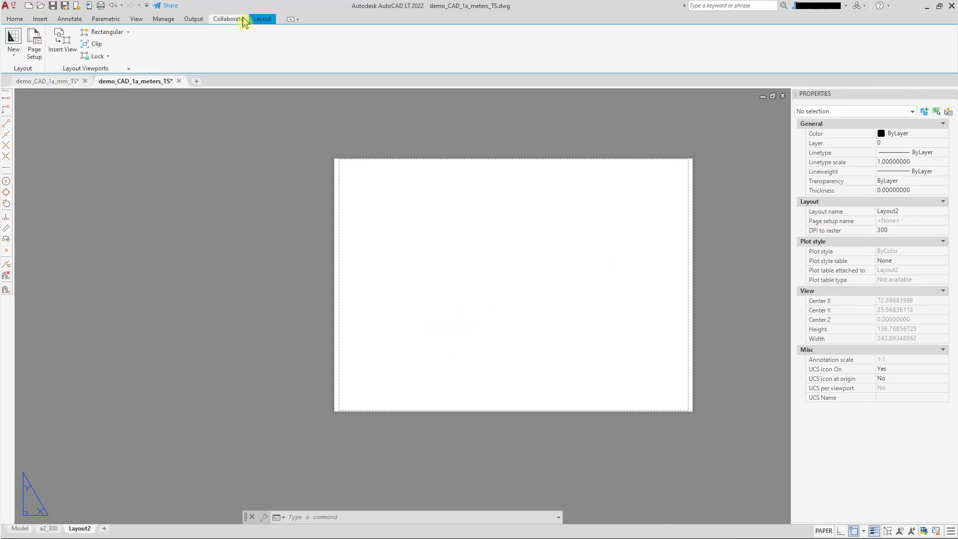
click(127, 32)
click(125, 47)
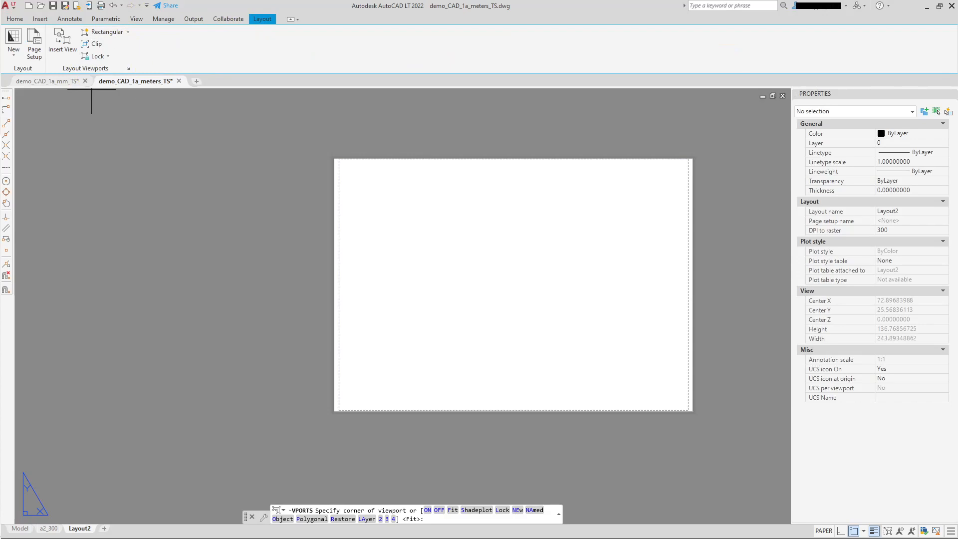
click(343, 165)
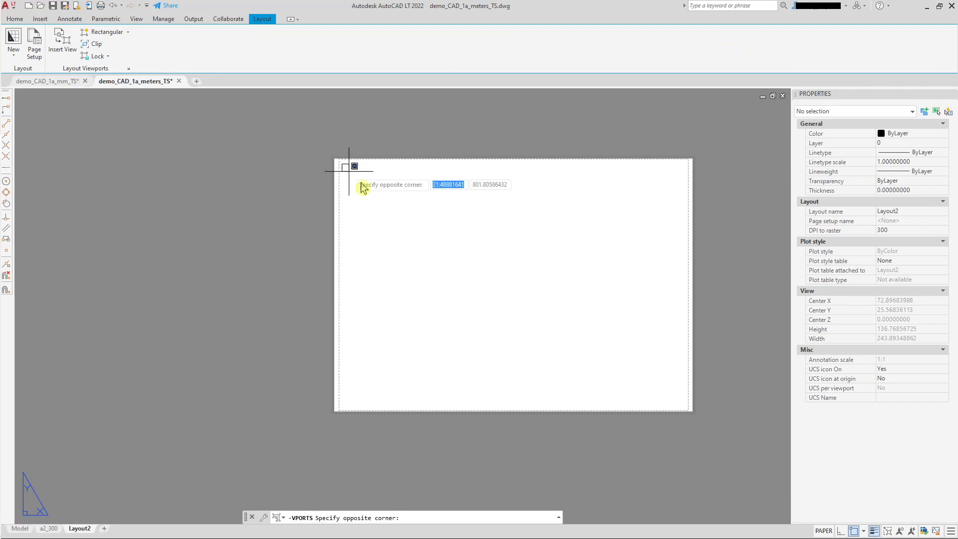
click(681, 404)
middle_drag(555, 248, 493, 241)
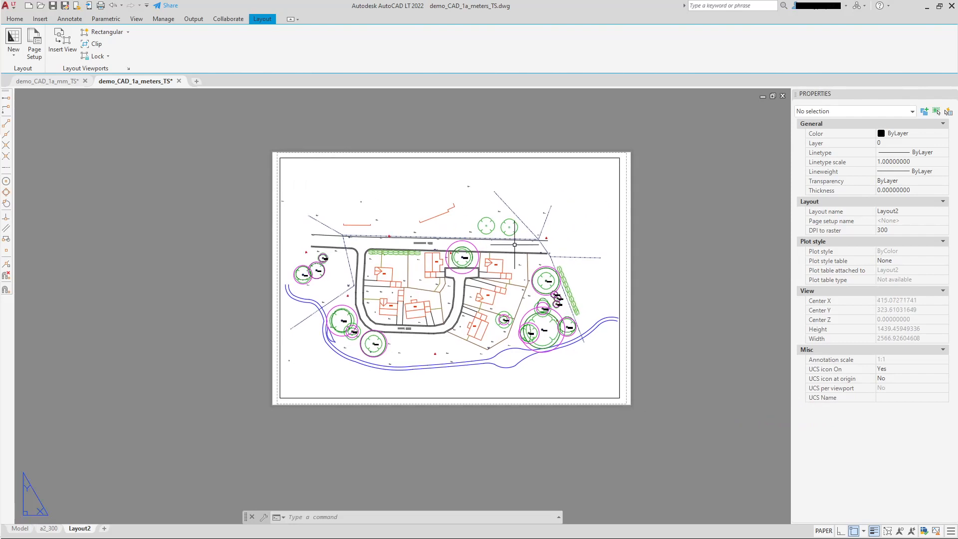
Select the new viewport and paste the metre and millimetre scale chart from the clipboard beside the sheet.
scroll(333, 406, up, 2)
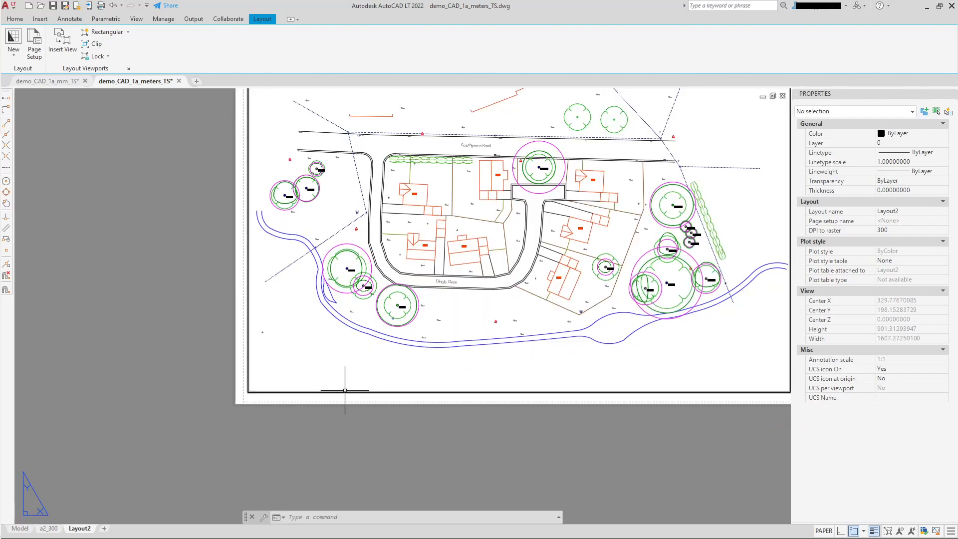
click(346, 392)
scroll(344, 387, down, 2)
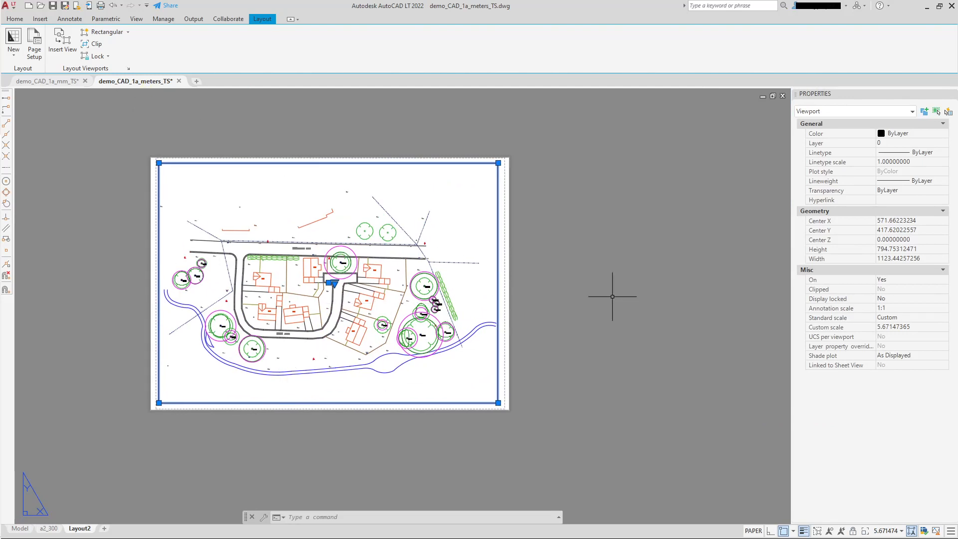
middle_drag(616, 293, 570, 280)
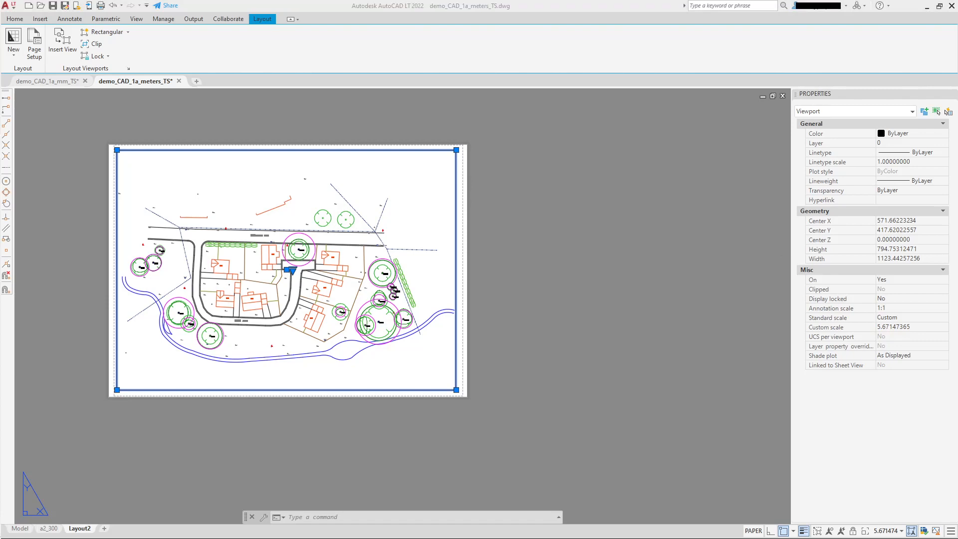
right_click(617, 236)
mouse_move(648, 324)
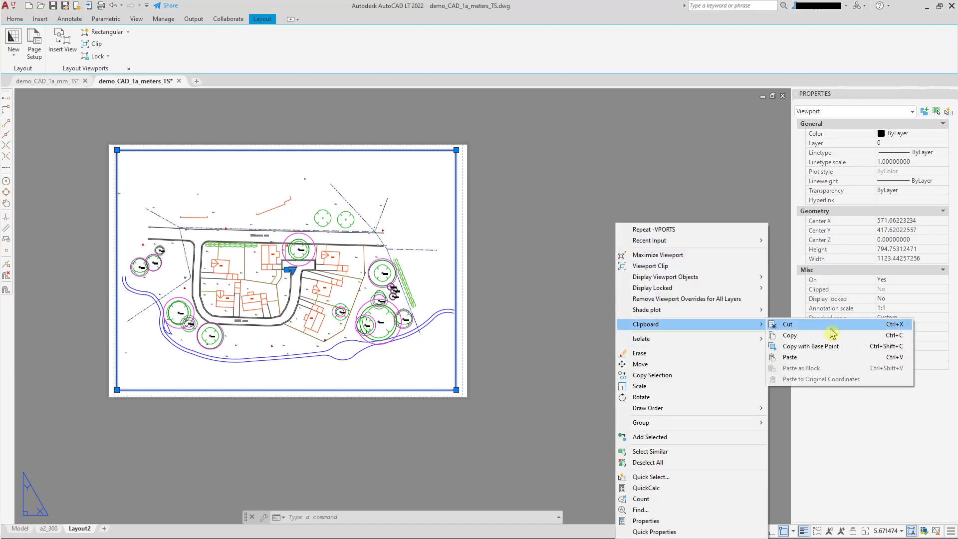
click(794, 357)
click(590, 173)
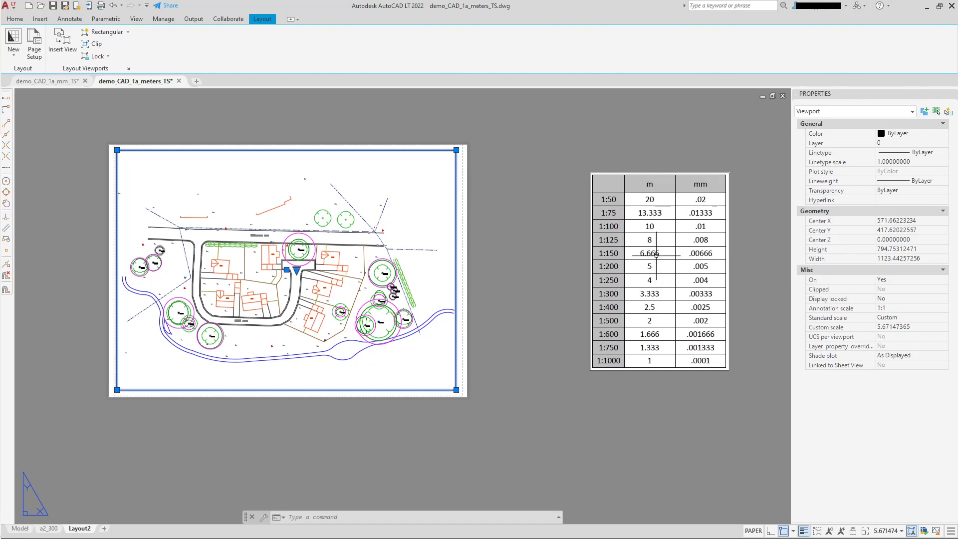
Try a custom scale of 6.66666667 on the selected viewport and settle on 5 for 1:200.
click(919, 328)
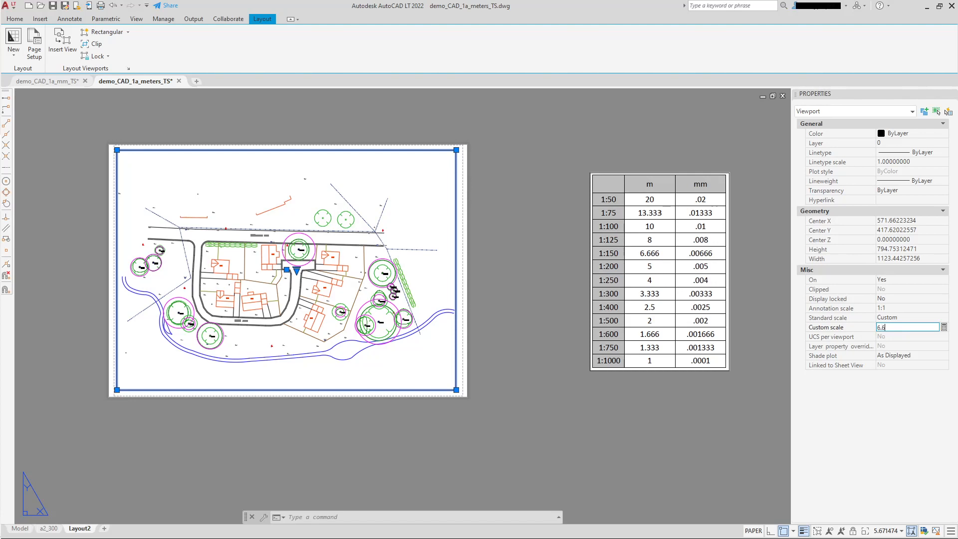
key(Return)
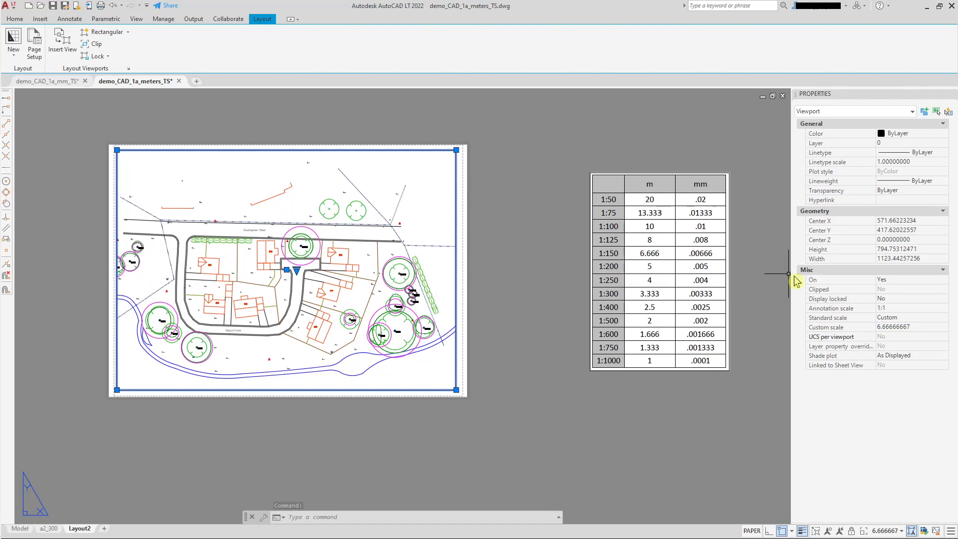
click(930, 328)
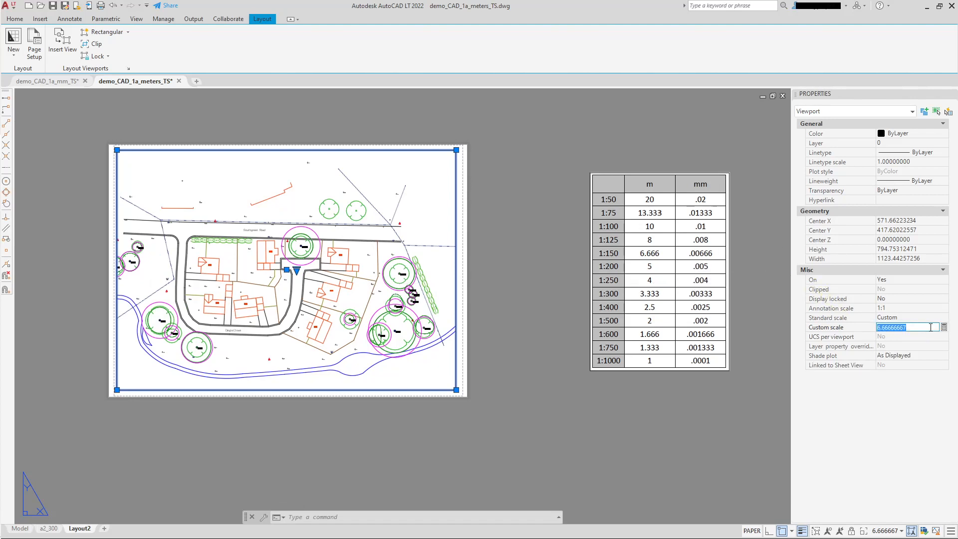
text(5)
key(Return)
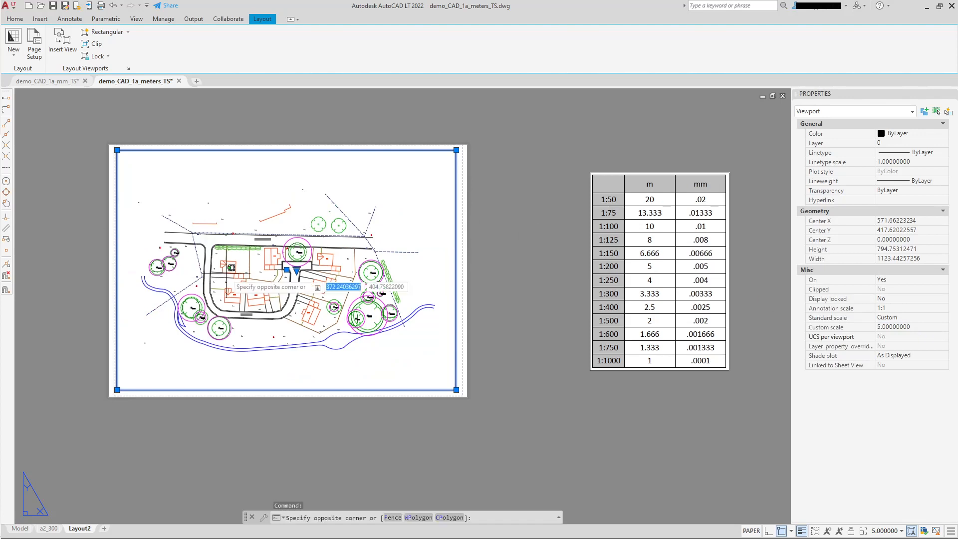
Activate the viewport, shift the site plan toward its centre, and return to paper space.
double_click(226, 273)
middle_drag(226, 274, 244, 269)
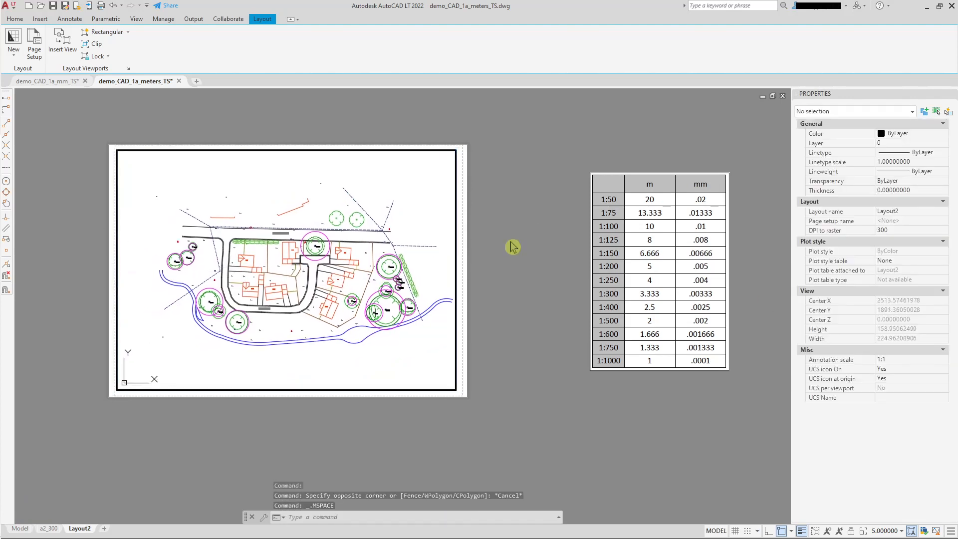
double_click(547, 238)
Check the viewport's custom scale and enlarge the site plan inside the unlocked viewport by zooming.
middle_drag(349, 296, 391, 298)
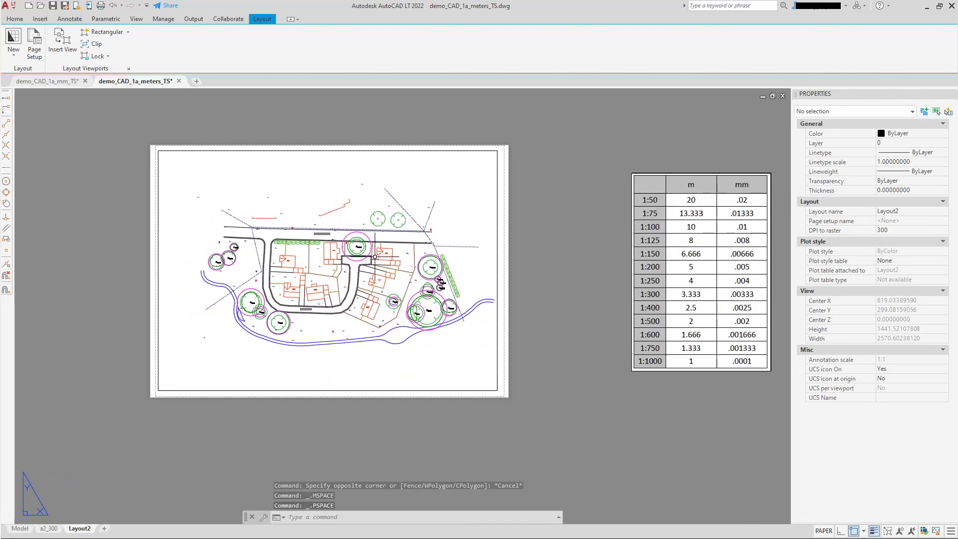
click(497, 207)
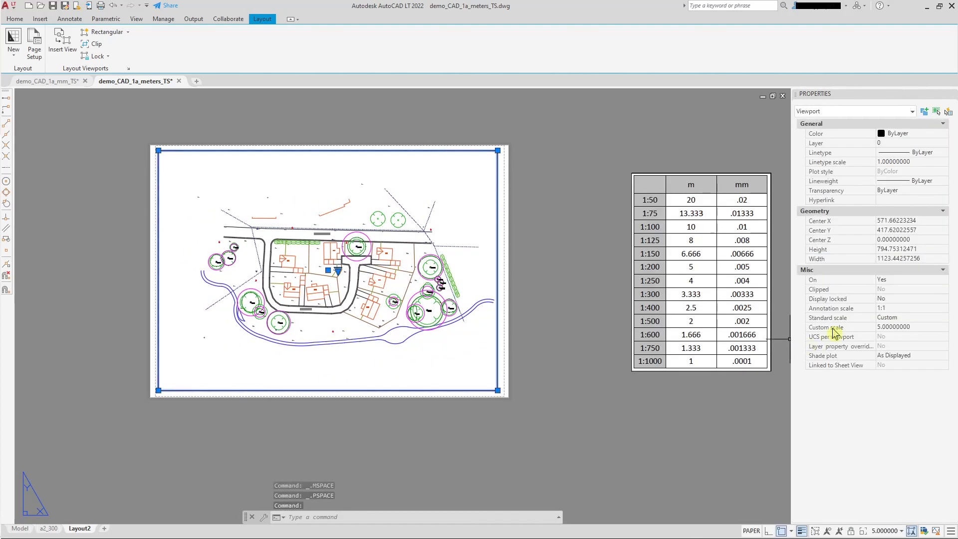
key(Escape)
double_click(466, 242)
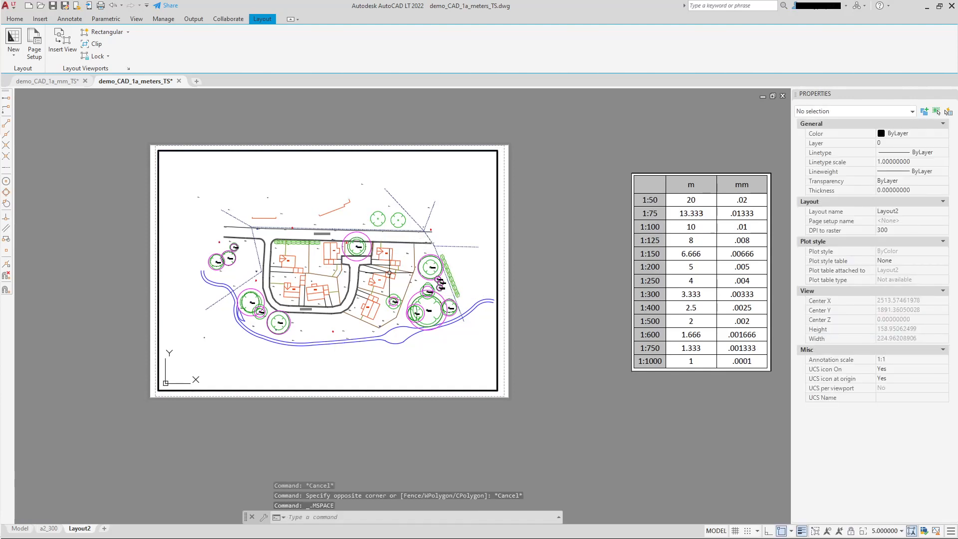
mouse_move(398, 279)
middle_down()
mouse_move(390, 266)
mouse_move(390, 277)
middle_up()
scroll(390, 275, up, 2)
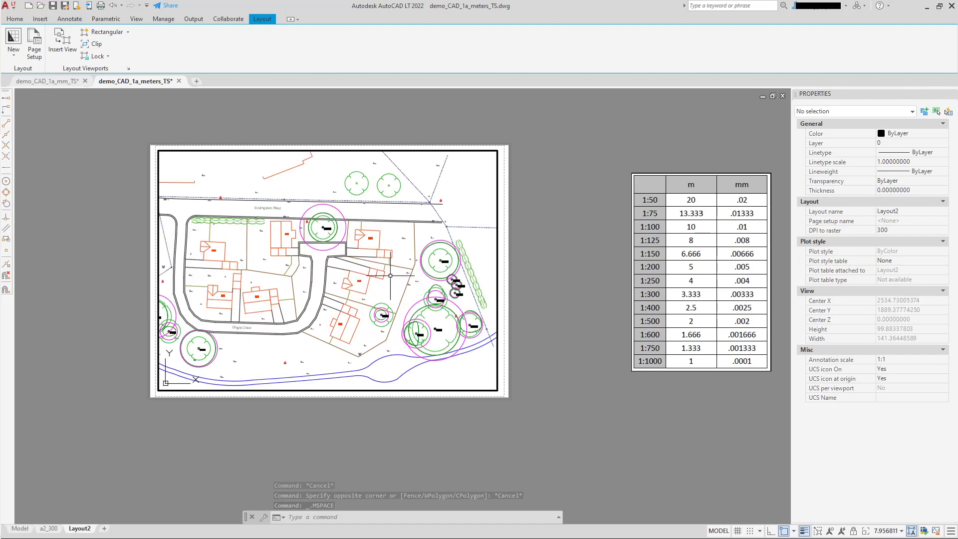
Reset the viewport's custom scale to 5 and recentre the site plan inside it, finishing in paper space.
double_click(568, 225)
click(496, 238)
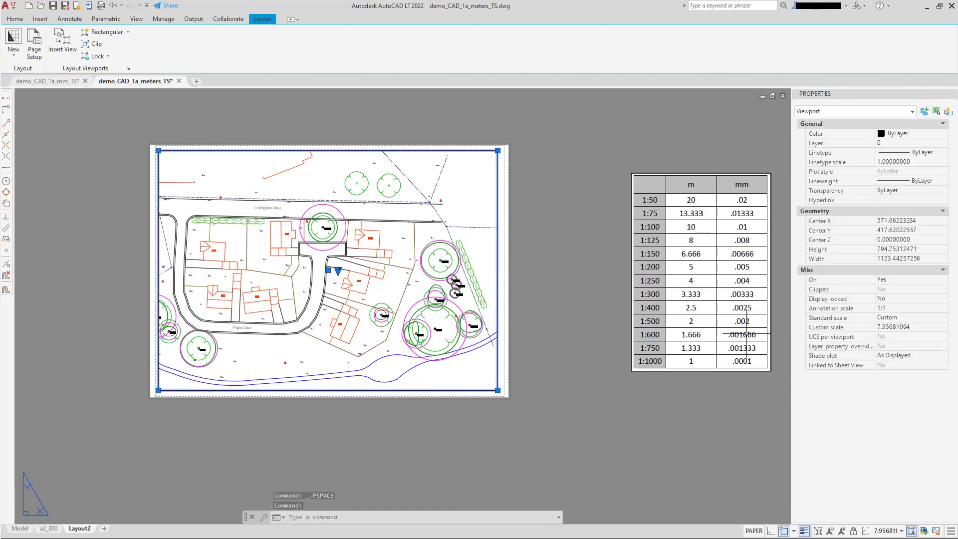
click(915, 327)
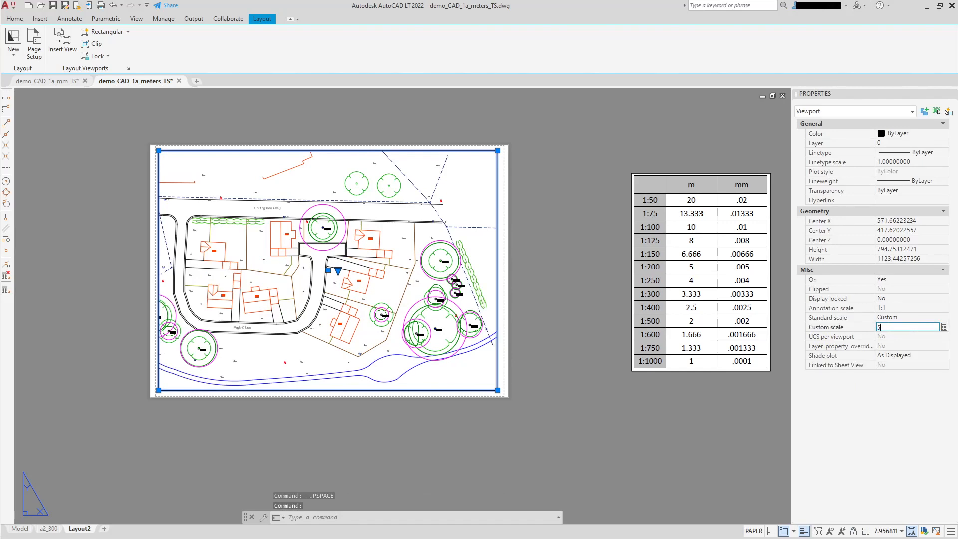
text(5)
key(Return)
double_click(250, 267)
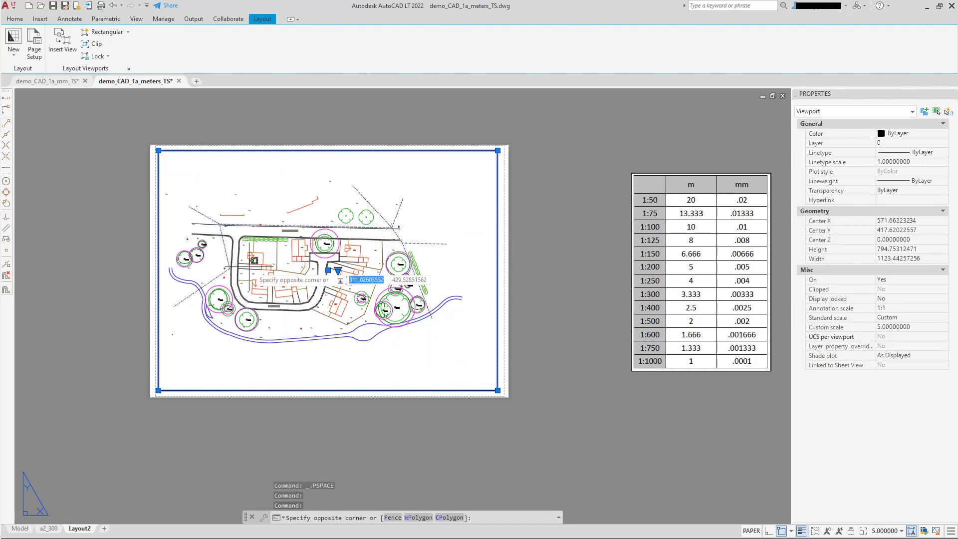
middle_drag(250, 267, 264, 267)
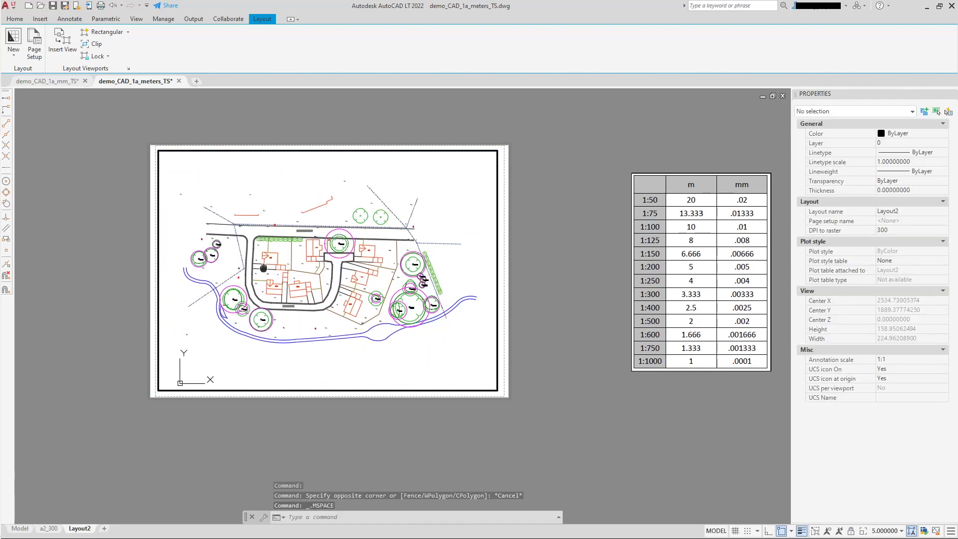
double_click(586, 226)
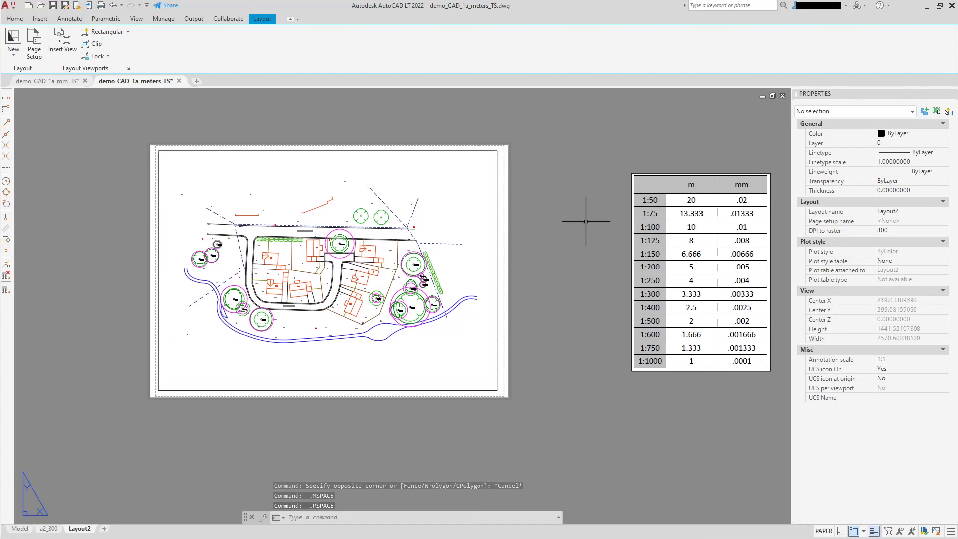
Lock the display of the site plan viewport by setting Display locked to Yes.
click(499, 217)
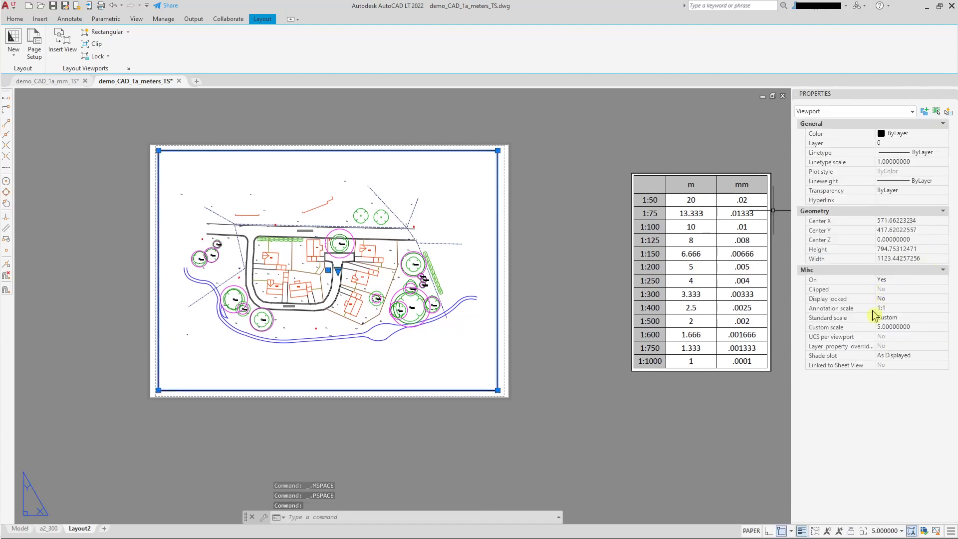
click(896, 298)
click(888, 307)
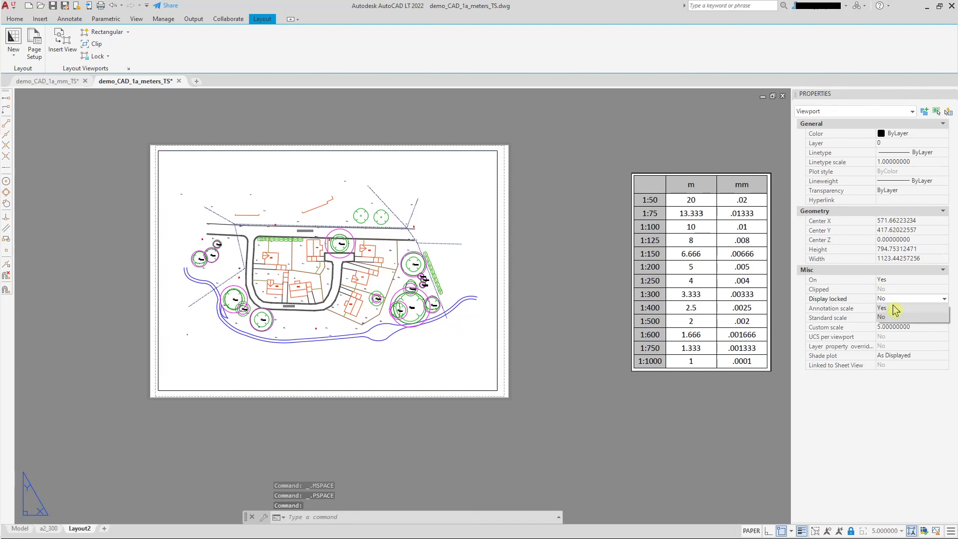
key(Escape)
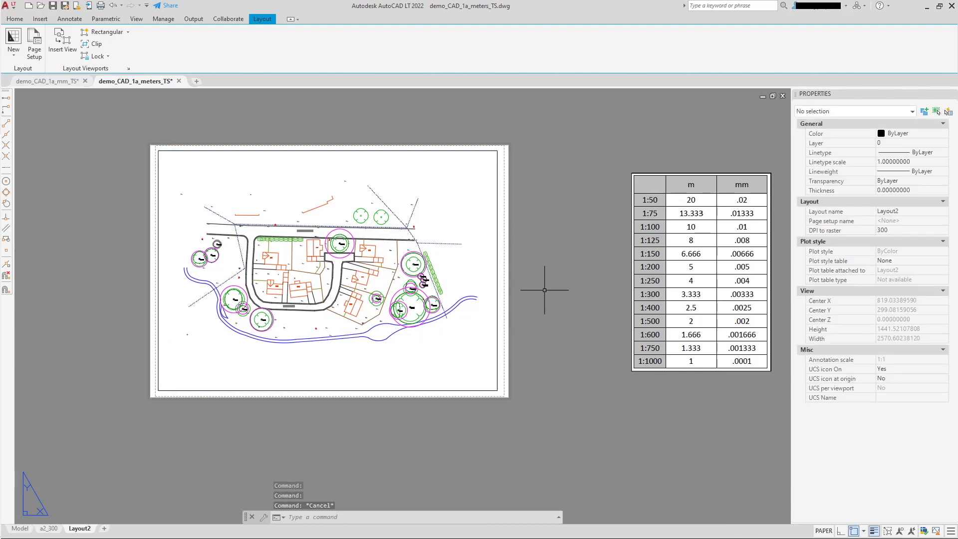
Test the locked viewport by activating it and zooming and panning over the site plan.
middle_drag(312, 251, 337, 257)
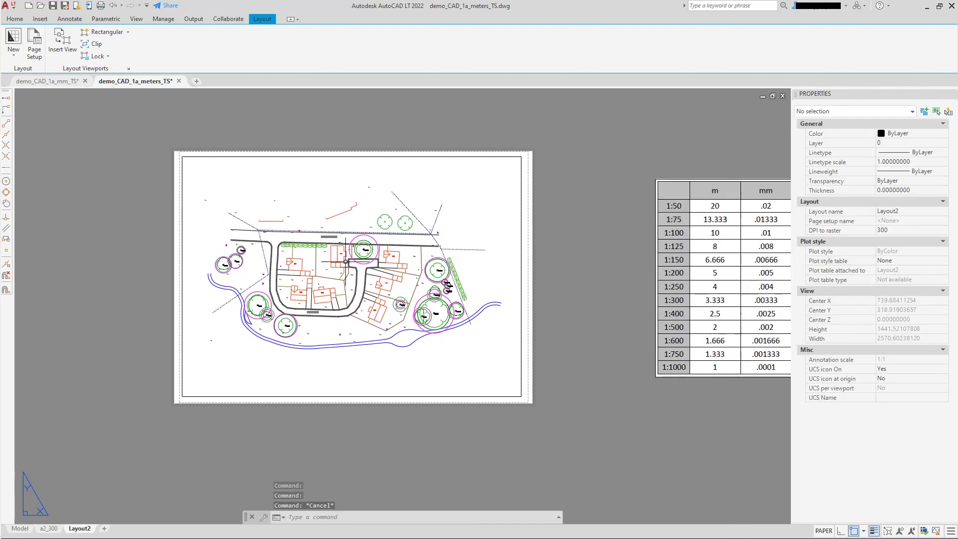
double_click(350, 258)
middle_drag(414, 266, 385, 295)
scroll(384, 296, up, 5)
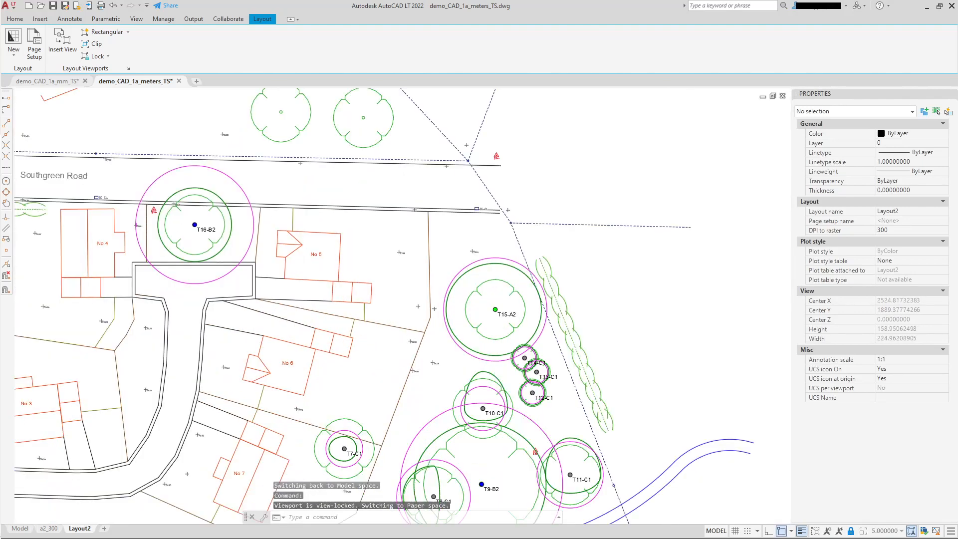
scroll(385, 295, down, 8)
scroll(383, 292, up, 6)
scroll(382, 292, down, 6)
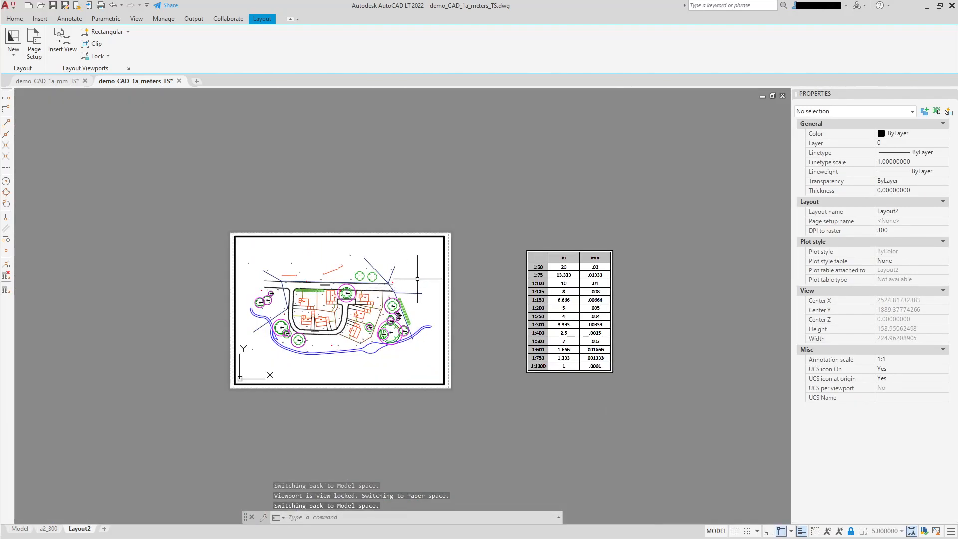
scroll(383, 292, up, 2)
middle_drag(407, 295, 414, 250)
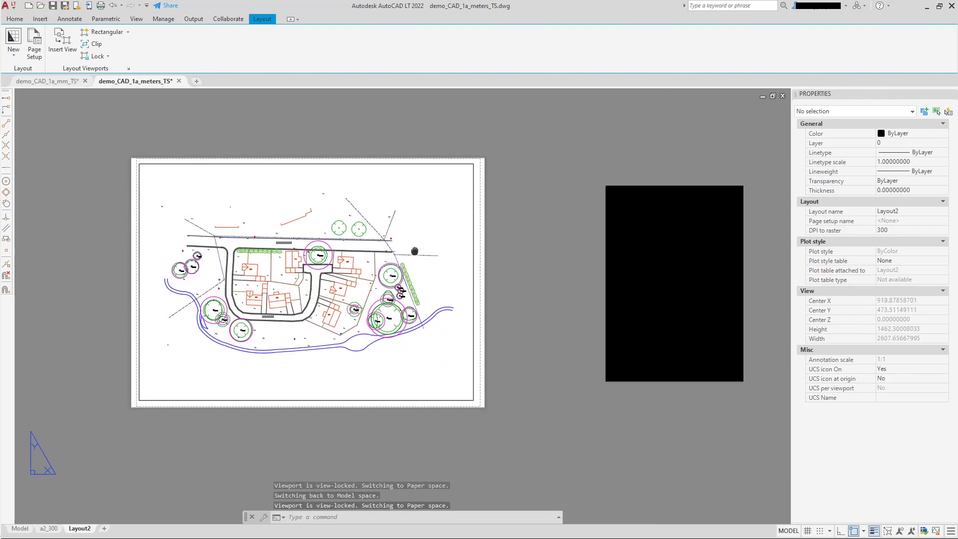
Return to paper space and unlock the site plan viewport by setting Display locked to No, then clear the selection.
double_click(545, 213)
click(474, 215)
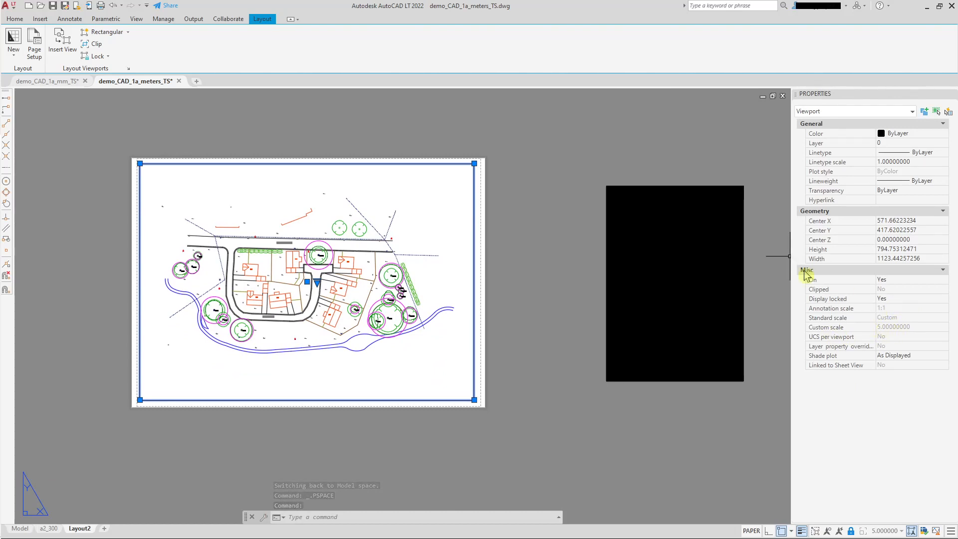
click(898, 299)
click(944, 298)
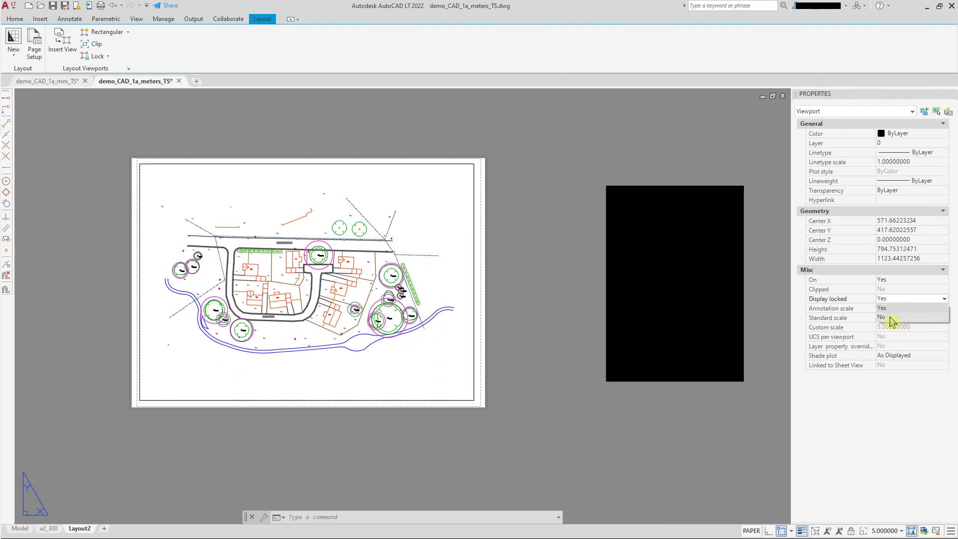
click(886, 317)
click(527, 272)
key(Escape)
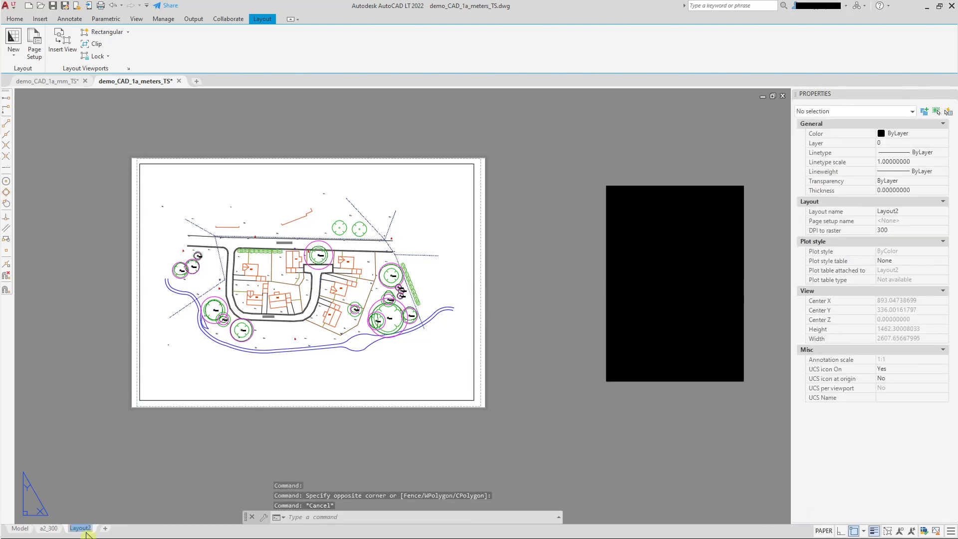
Rename Layout2 as a0_200 and check its viewport's custom scale against the scale chart beside the sheet.
text(a0_200)
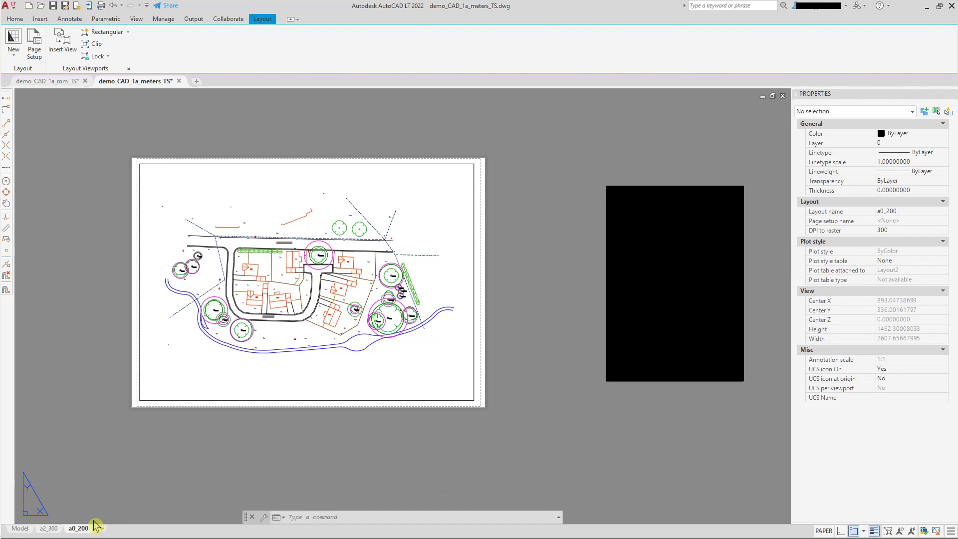
click(644, 424)
scroll(570, 400, down, 4)
scroll(608, 384, up, 4)
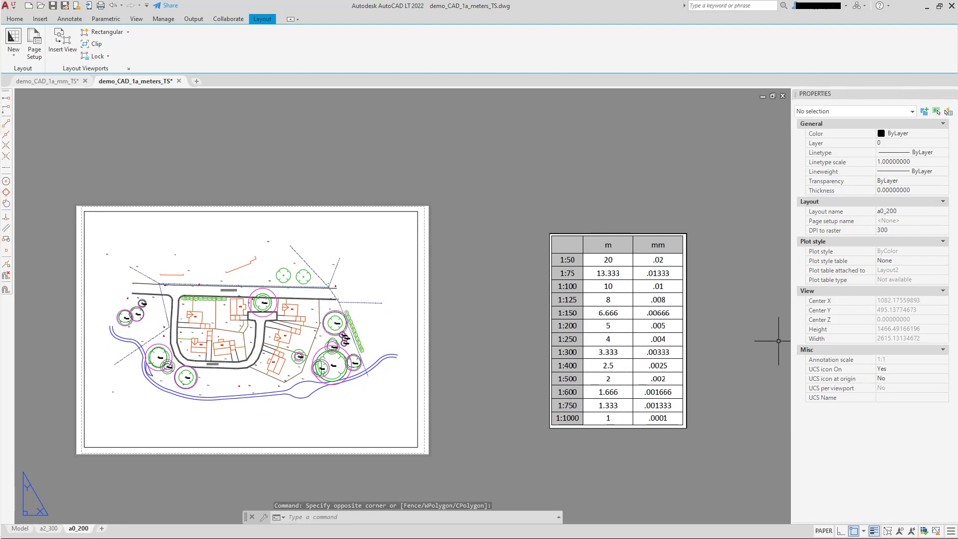
click(416, 283)
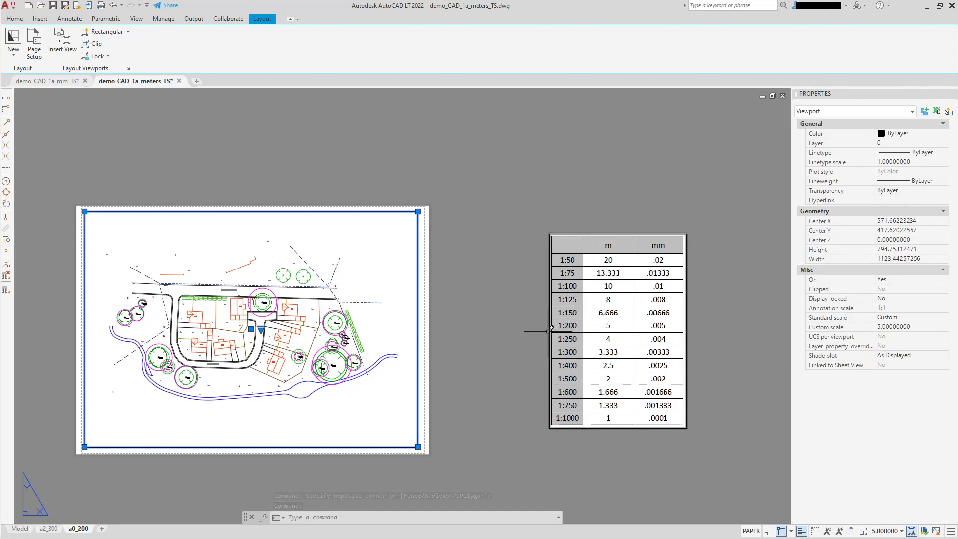
middle_drag(528, 434, 554, 386)
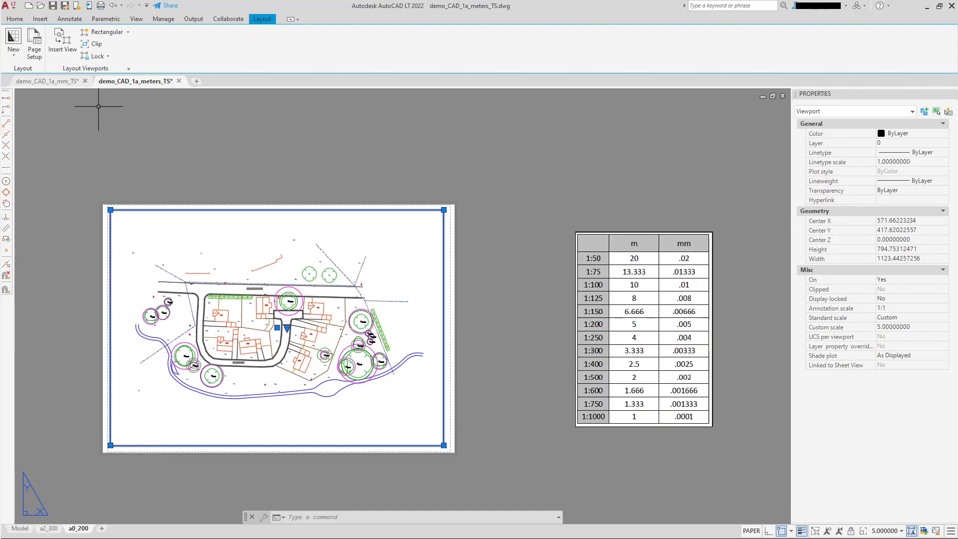
Switch to the demo_CAD_1a_mm_TS drawing, check its scale chart and rename Layout1 as a2_300.
click(61, 81)
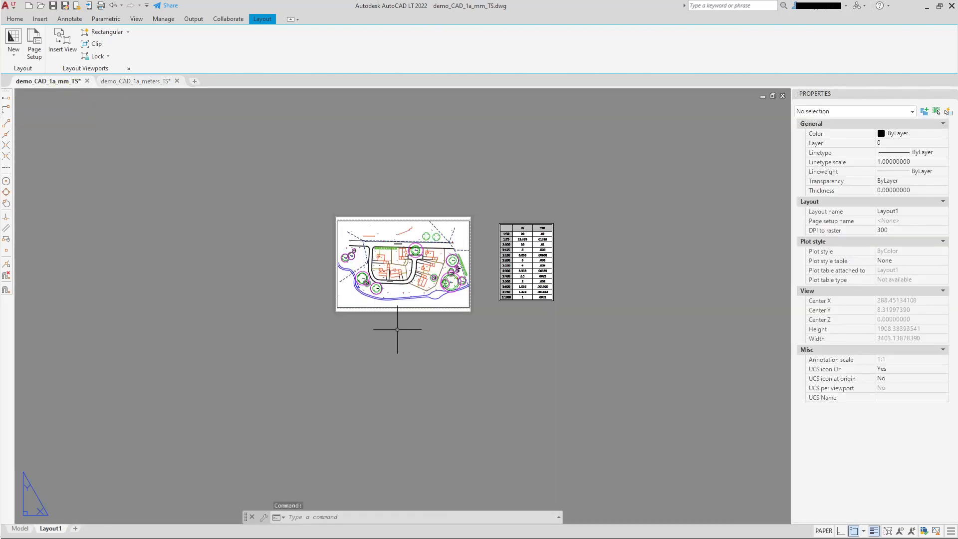
scroll(380, 307, up, 2)
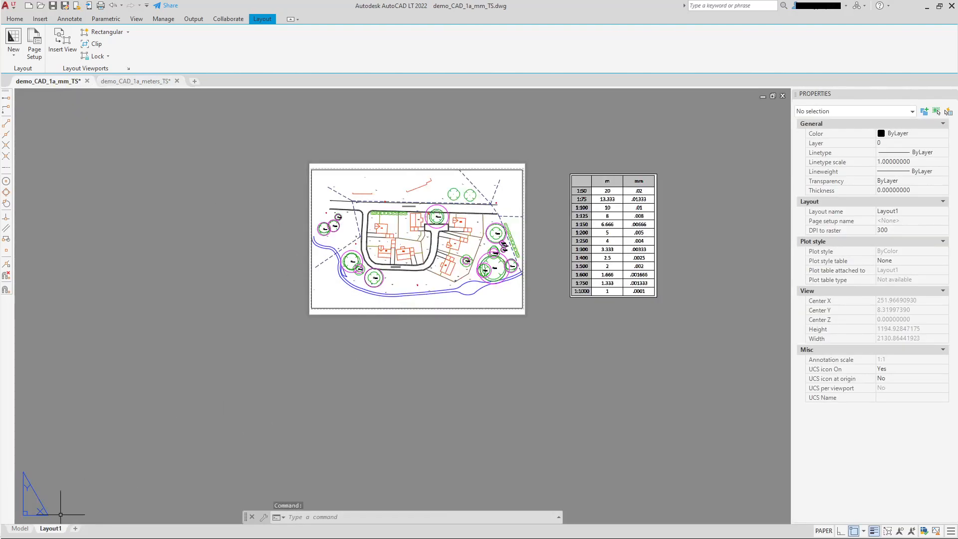
scroll(619, 188, up, 4)
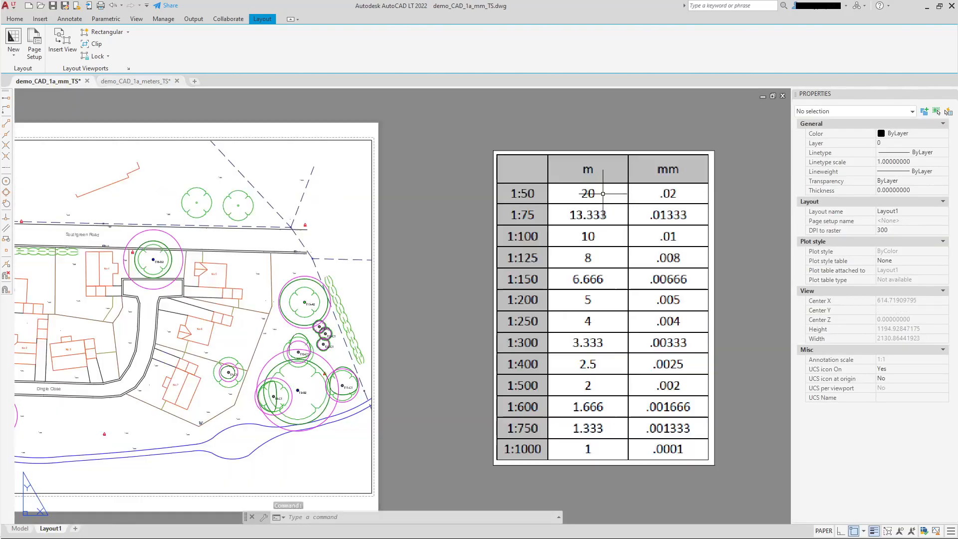
click(371, 172)
scroll(434, 186, down, 4)
key(Escape)
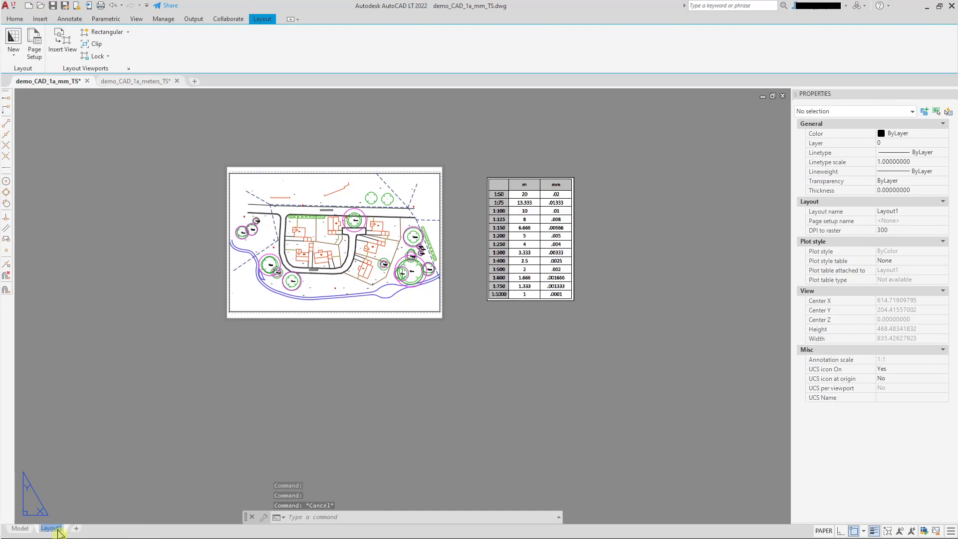
text(a2_300)
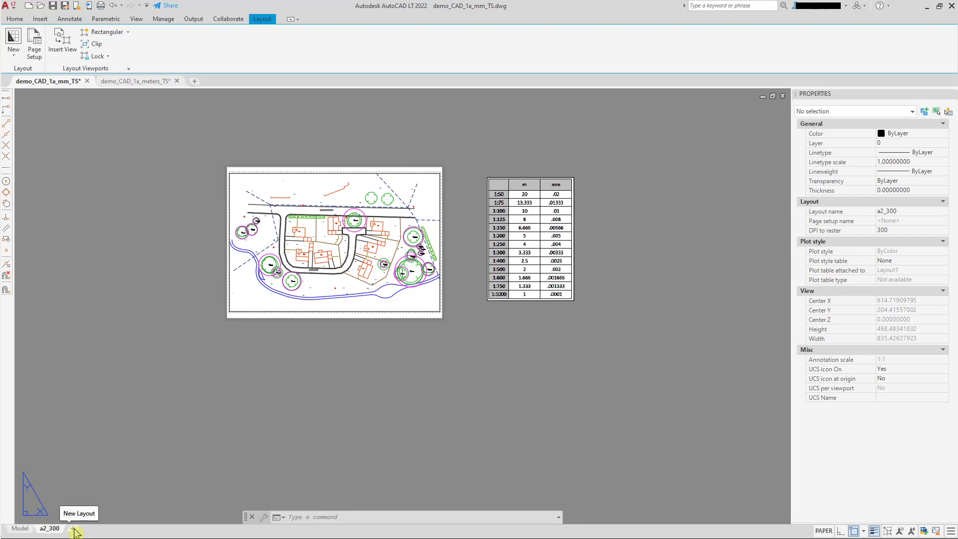
Create a new layout in the millimetre drawing and open it.
click(73, 528)
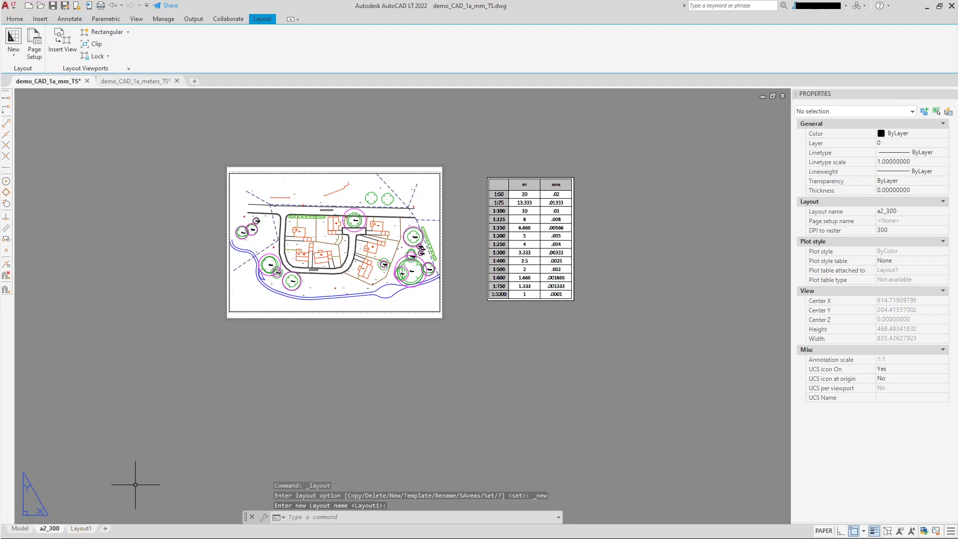
click(79, 528)
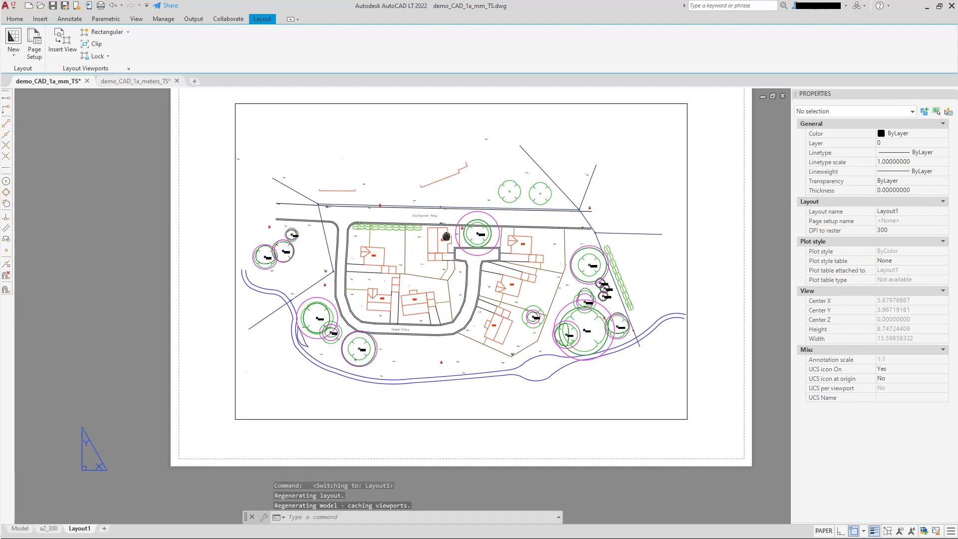
middle_drag(446, 236, 431, 252)
Modify the new layout's page setup to use the AutoCAD PDF (General Documentation).pc3 plotter.
right_click(89, 530)
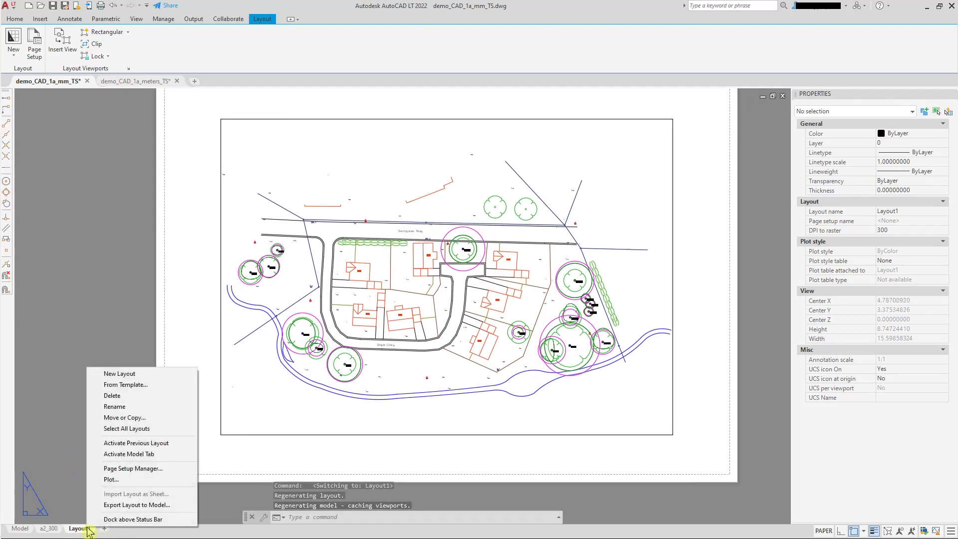
click(133, 467)
click(555, 252)
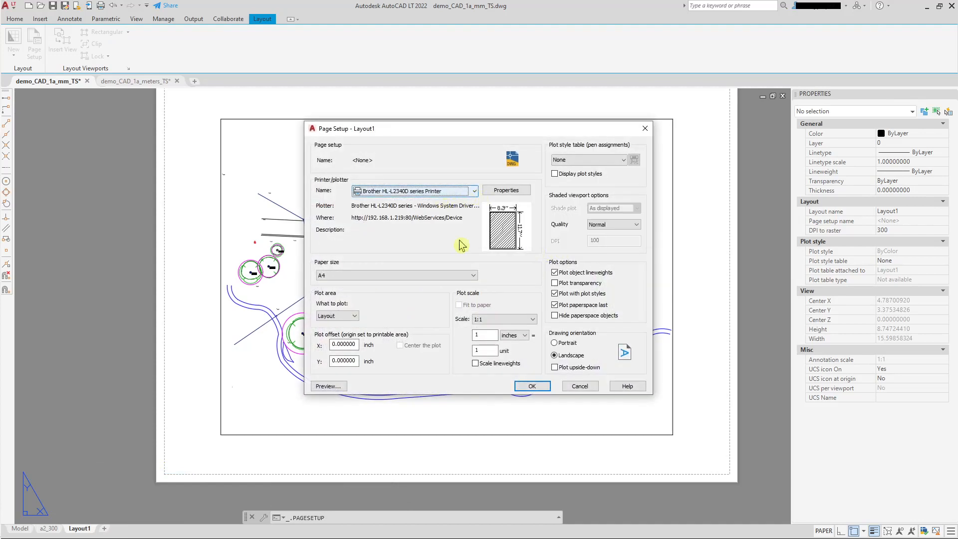
click(473, 279)
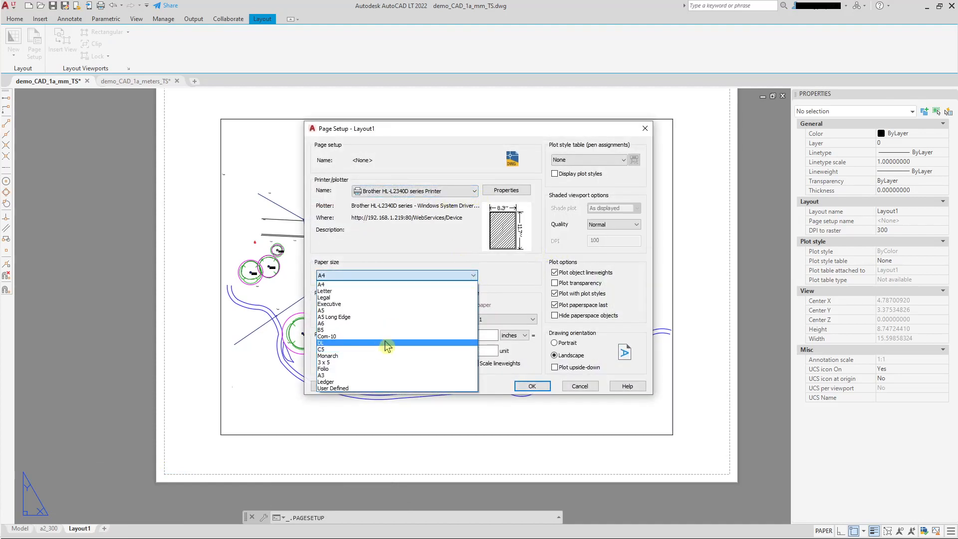
click(473, 191)
click(473, 191)
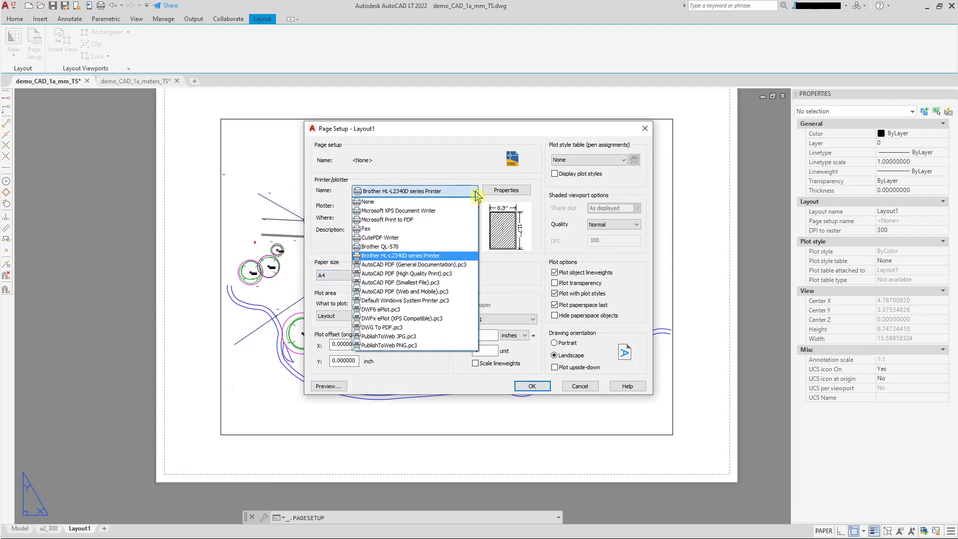
click(414, 265)
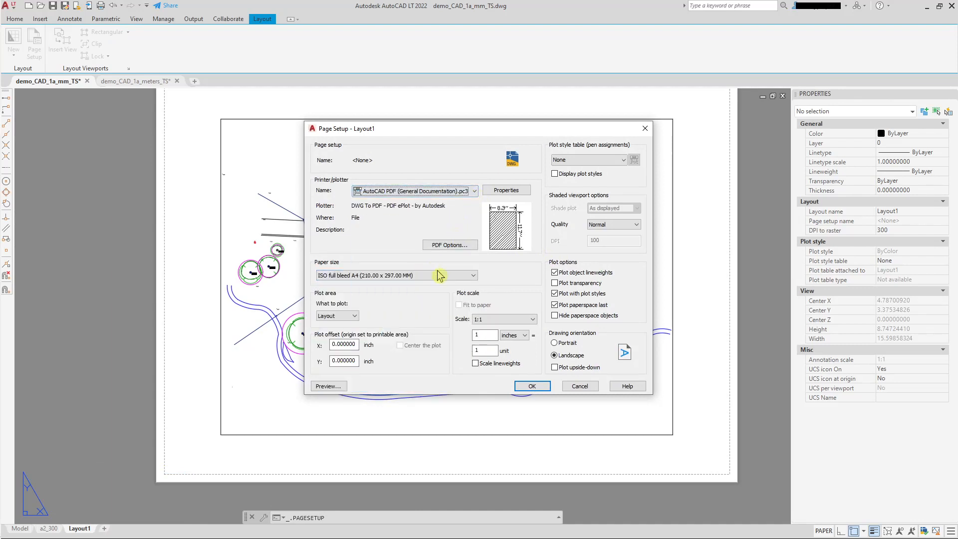
Set the paper size to ISO A4 (297.00 x 210.00 MM) with a 1:1 plot scale and apply the page setup.
click(474, 277)
scroll(375, 370, down, 5)
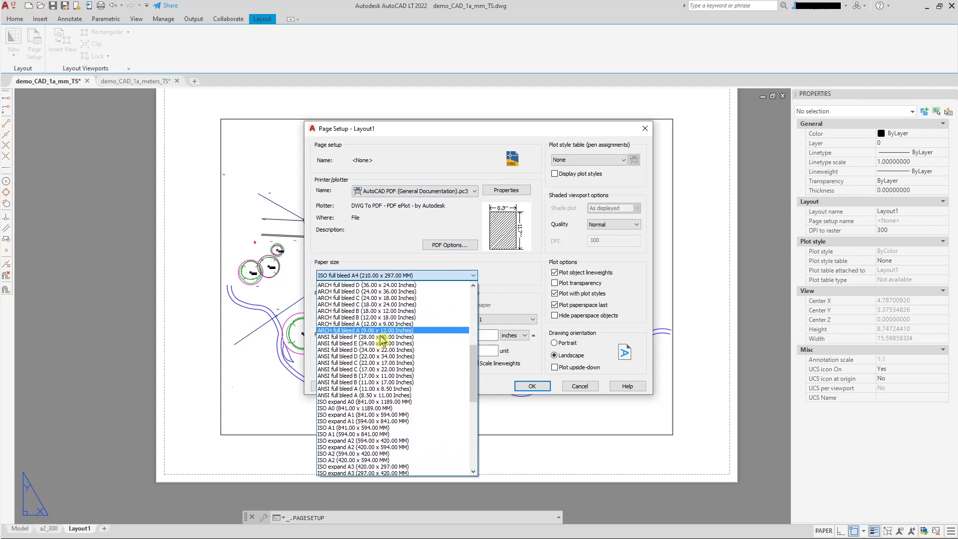
scroll(382, 413, down, 1)
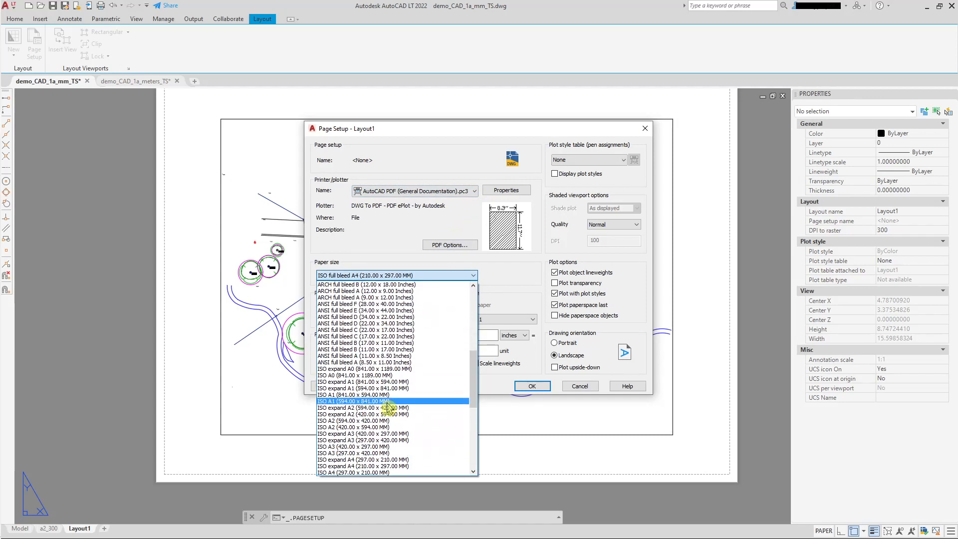
click(362, 472)
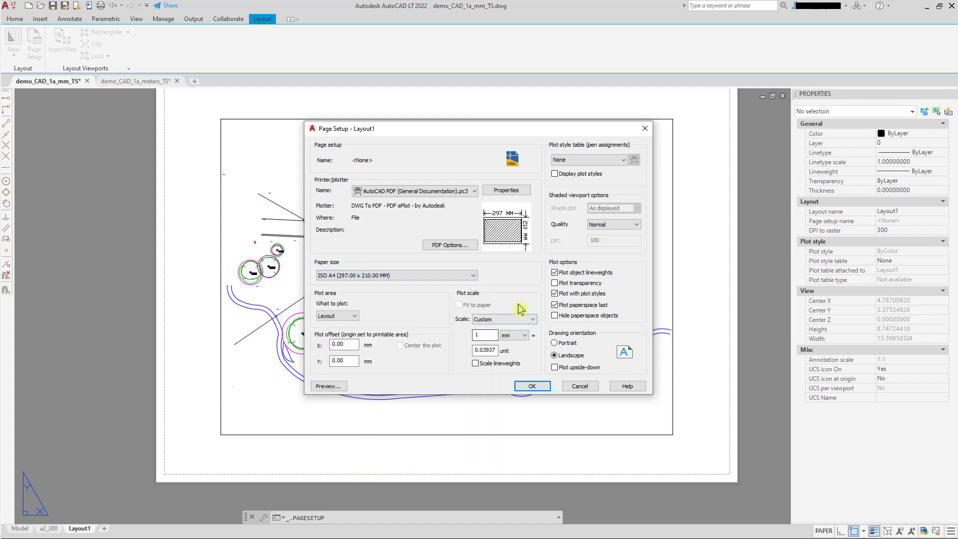
click(532, 319)
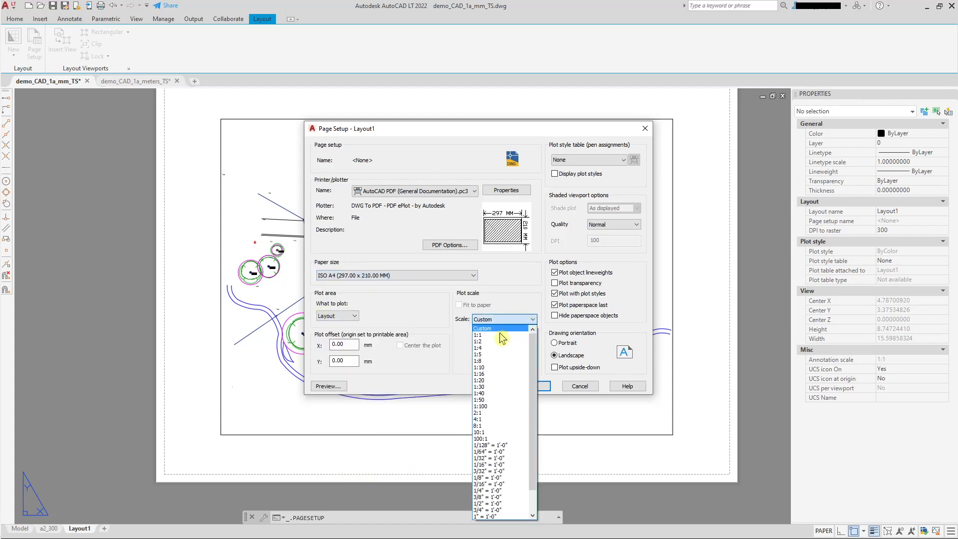
click(519, 335)
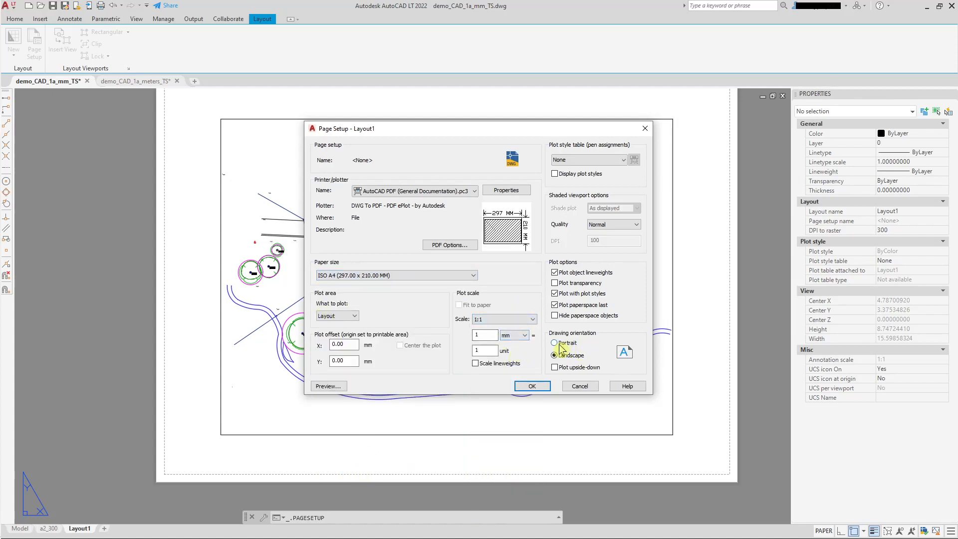
click(537, 390)
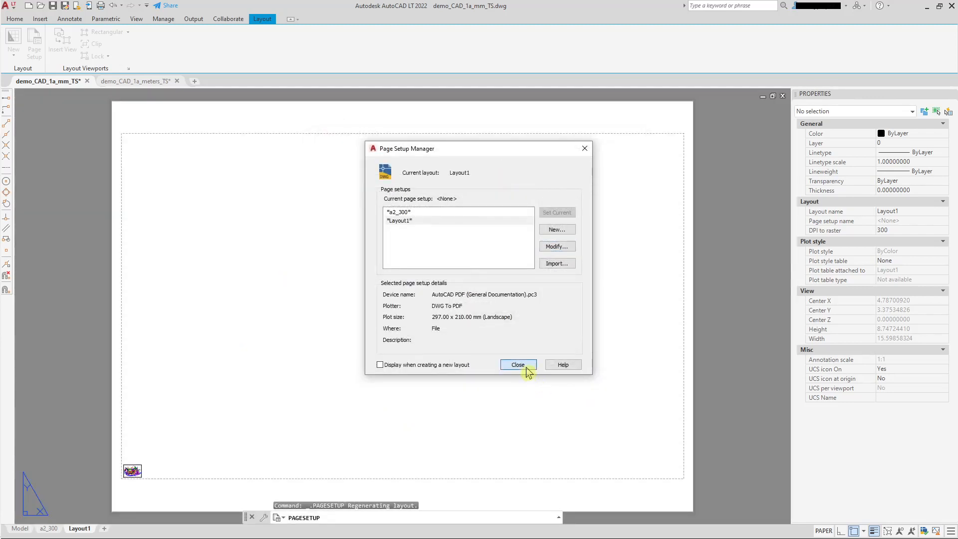
click(526, 367)
Stretch the tiny viewport's upper-right corner to nearly fill the A4 printable area, about 282 x 172 mm.
click(129, 448)
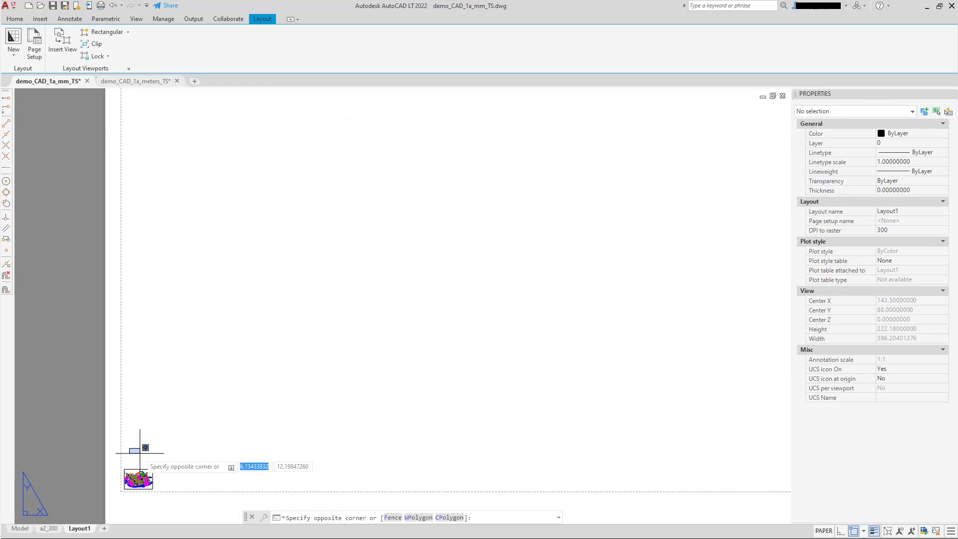
click(122, 474)
click(153, 469)
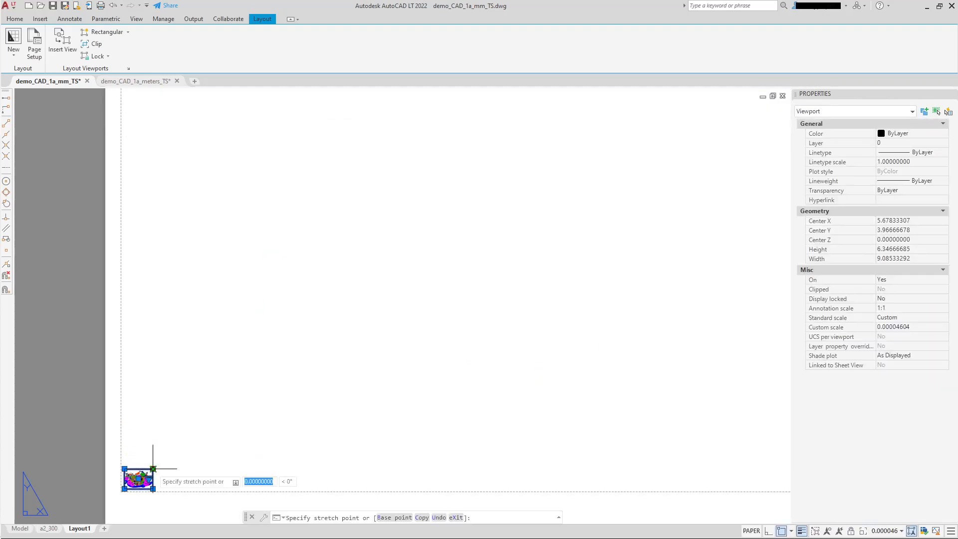
scroll(534, 235, down, 3)
scroll(595, 239, up, 3)
click(596, 246)
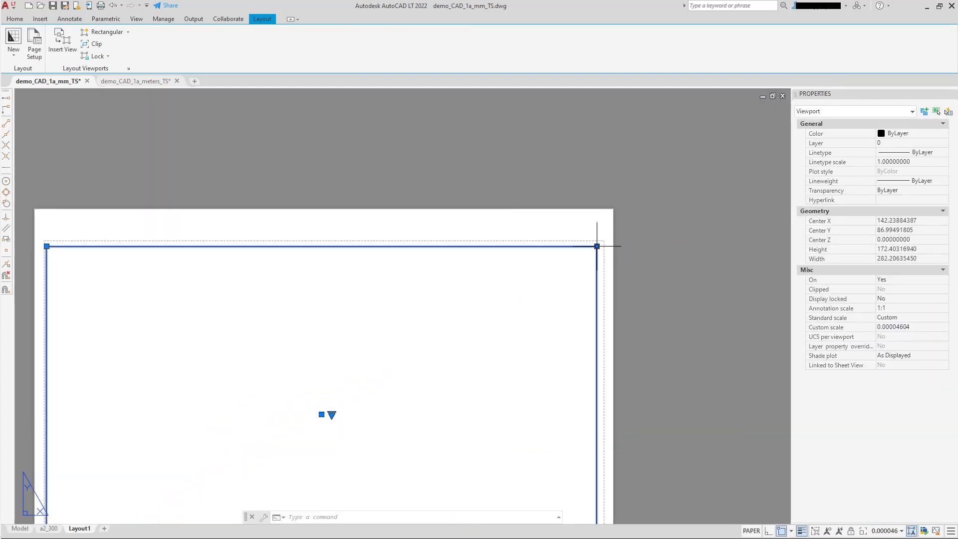
Enlarge and centre the site plan inside the resized viewport, finishing in paper space.
scroll(438, 314, down, 2)
double_click(357, 316)
middle_drag(357, 316, 586, 202)
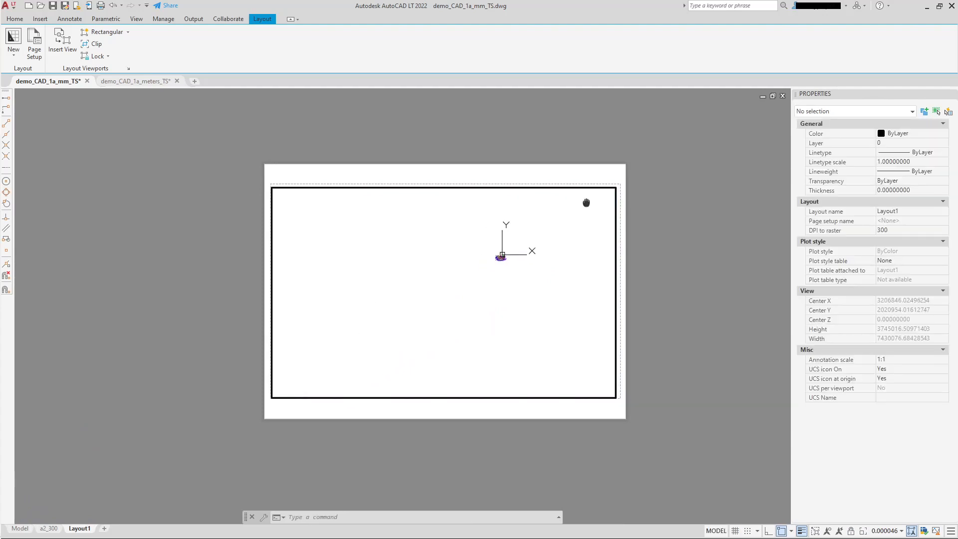
scroll(551, 239, up, 8)
middle_drag(494, 257, 484, 293)
double_click(662, 269)
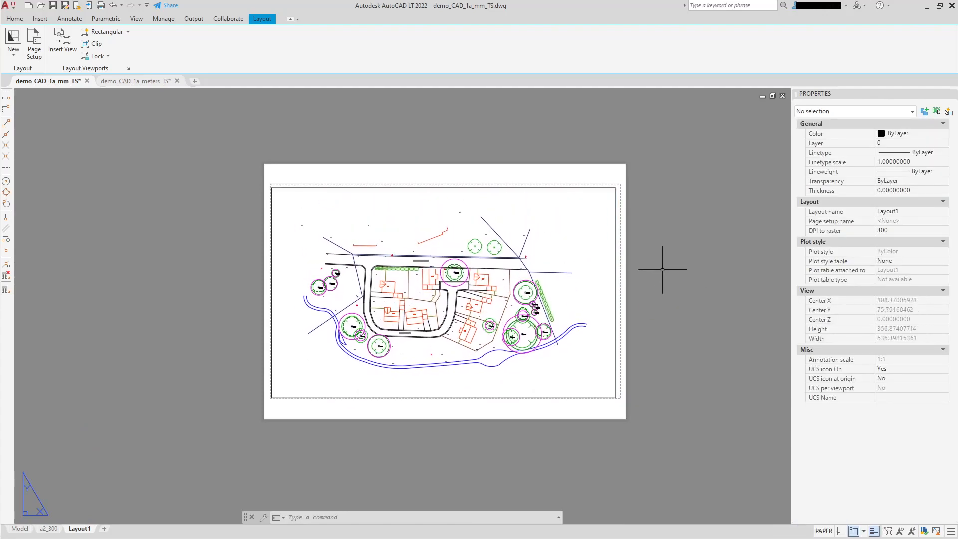
Check the viewport's custom scale and paste the scale reference chart beside the A4 sheet.
click(617, 241)
middle_drag(738, 285, 704, 291)
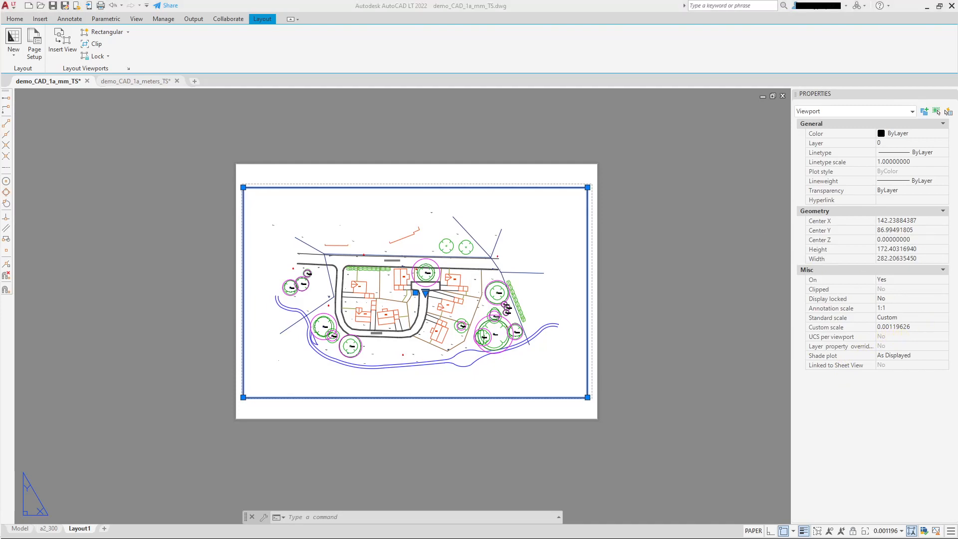
right_click(676, 213)
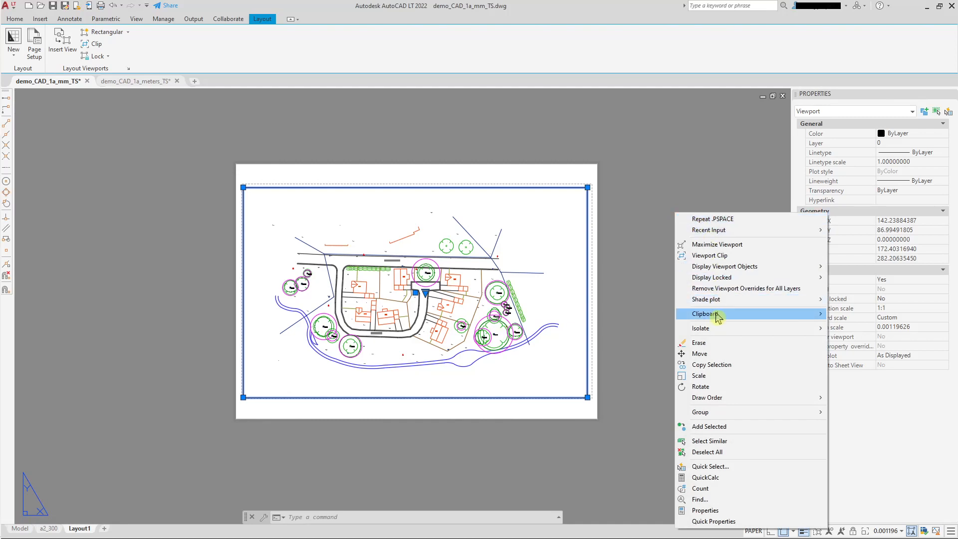
mouse_move(720, 315)
click(604, 347)
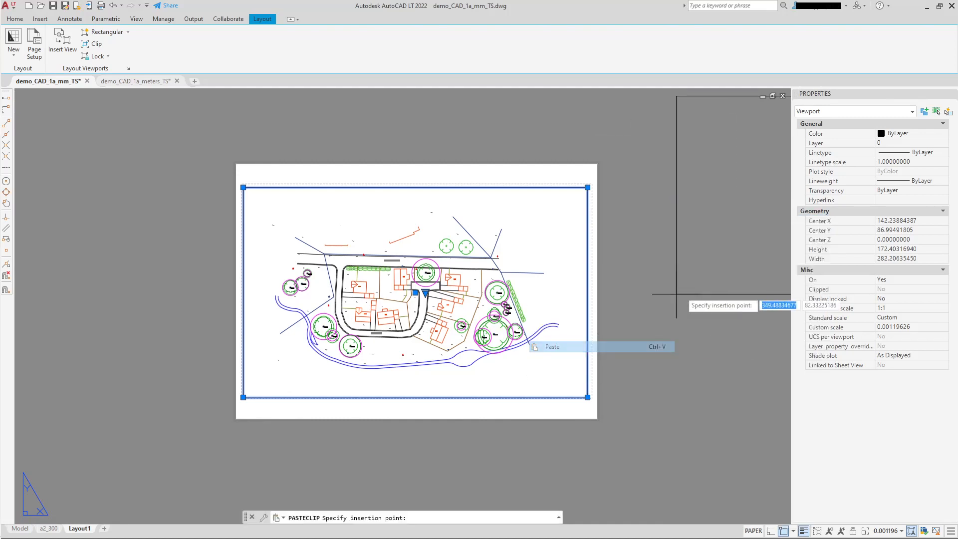
click(617, 385)
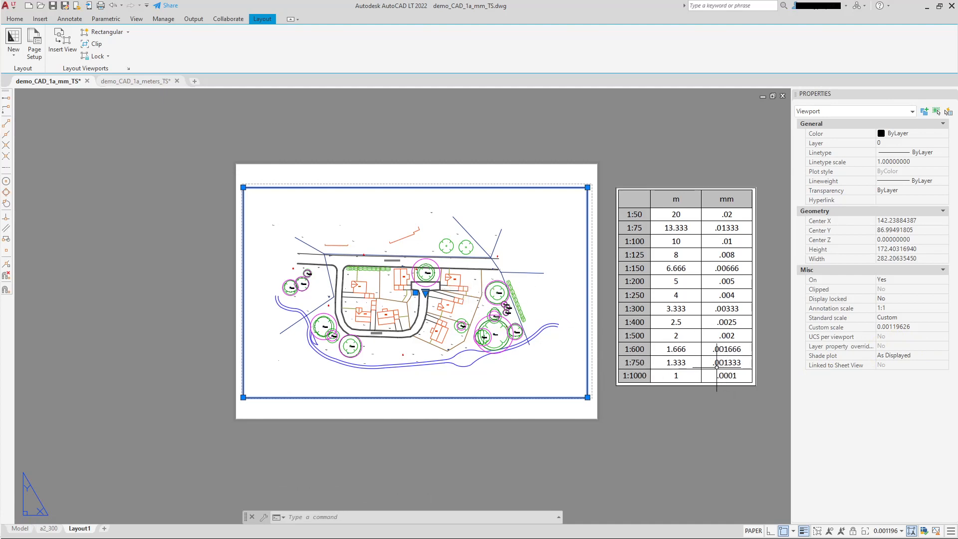
Set the viewport's custom scale to 0.00133333 for 1:750 and re-centre the site plan inside it, finishing in paper space.
click(912, 327)
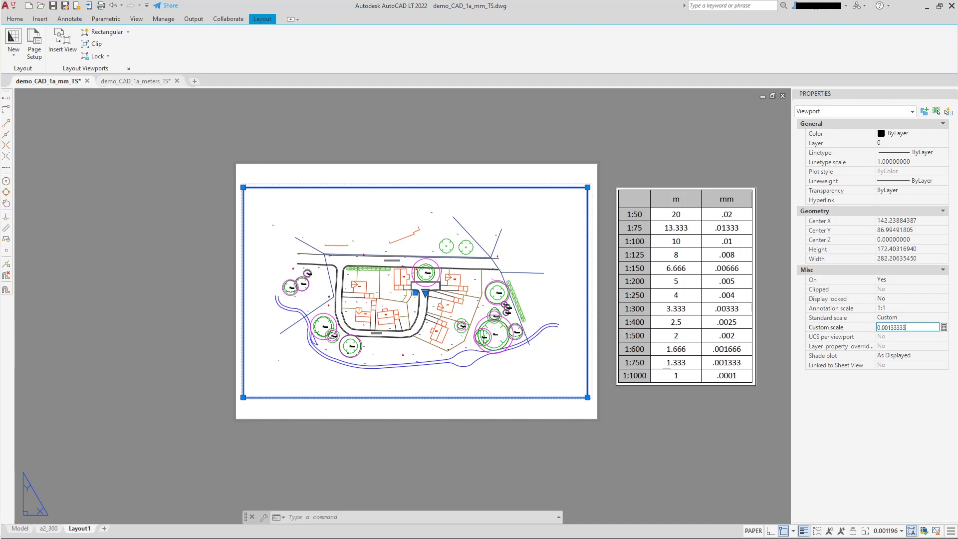
key(Return)
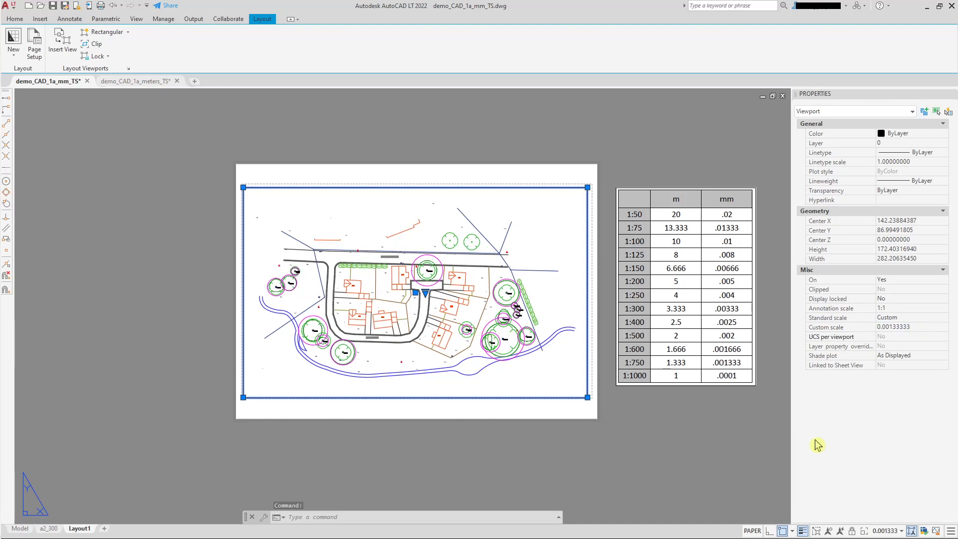
double_click(442, 277)
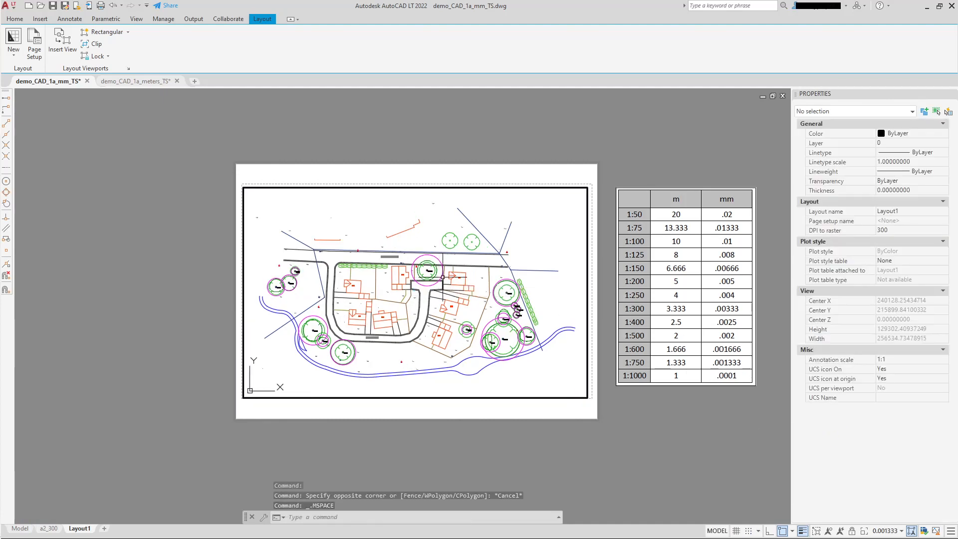
middle_drag(442, 277, 439, 263)
double_click(633, 146)
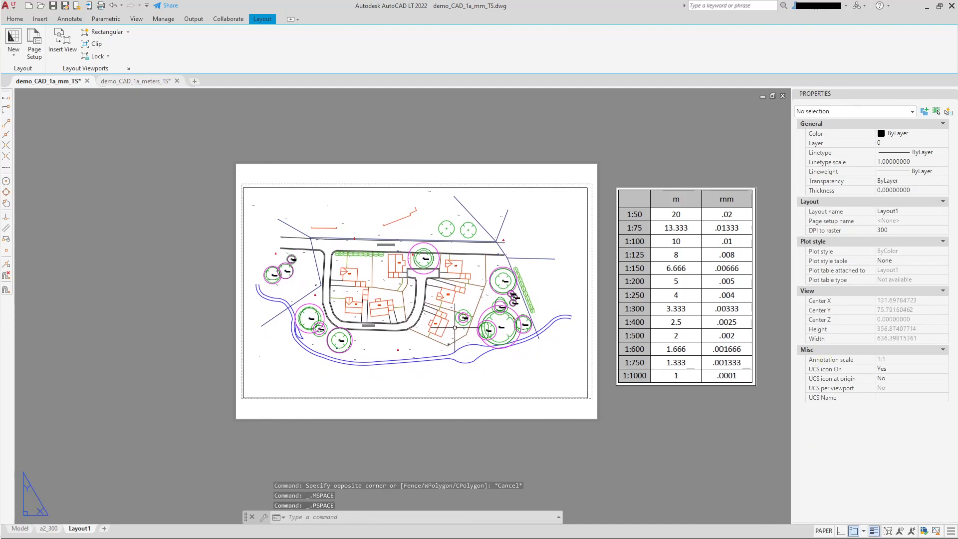
scroll(411, 317, up, 6)
scroll(476, 312, down, 6)
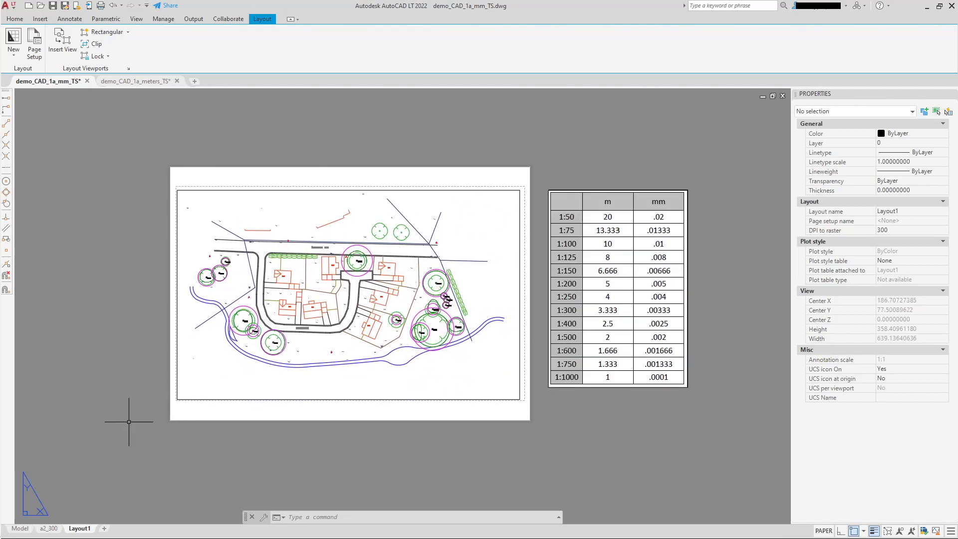
Rename the A4 layout as a4_750.
double_click(74, 531)
text(a4_750)
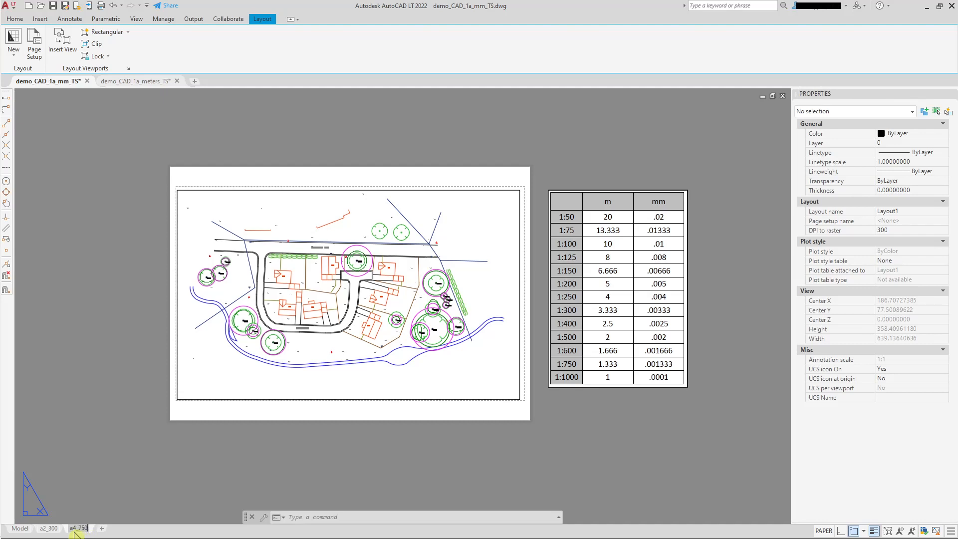
key(Return)
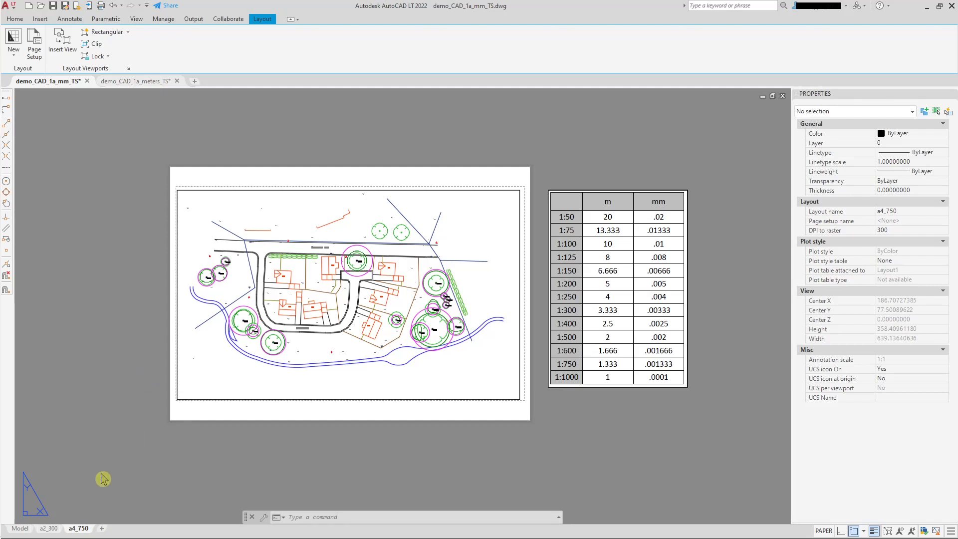
Open the plot preview of the a4_750 layout using the existing A4 PDF settings at 1:1.
click(15, 19)
click(11, 6)
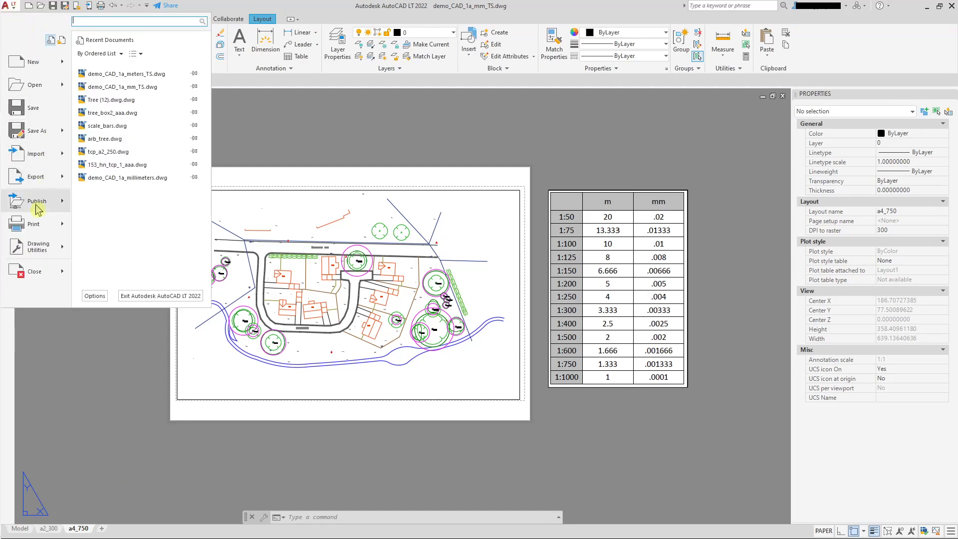
mouse_move(43, 227)
click(127, 75)
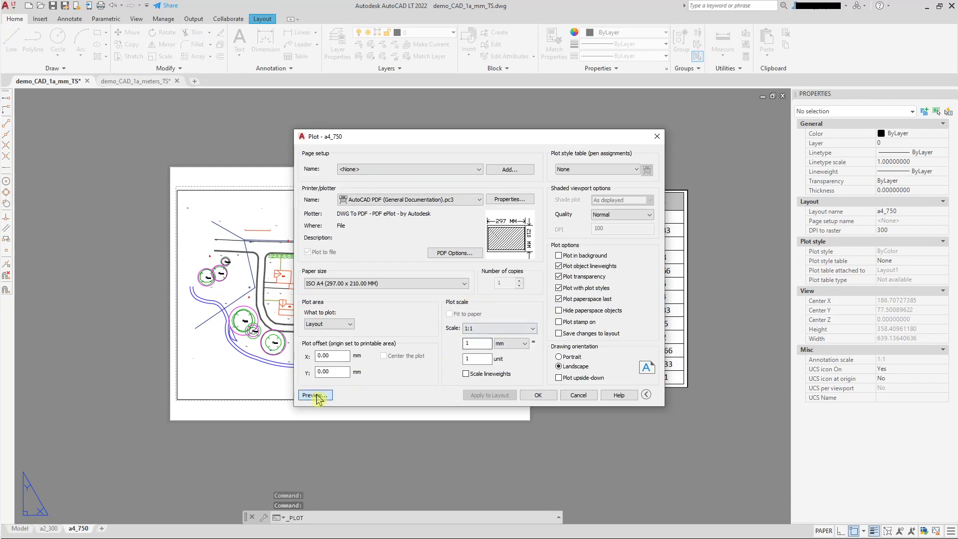
click(314, 395)
Examine the linework, tree symbols and labels across the previewed sheet, and leave the preview and plot setup without plotting.
scroll(637, 299, up, 5)
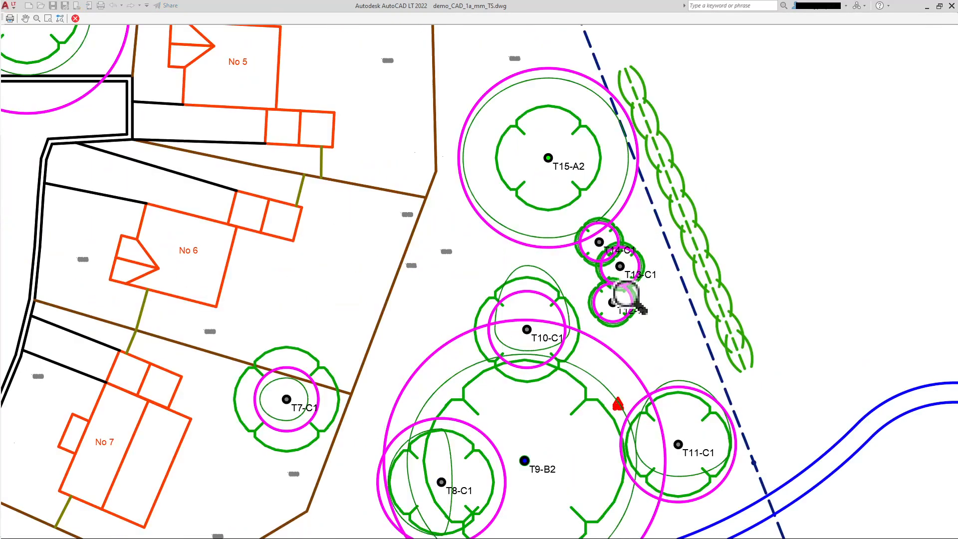
scroll(625, 298, down, 4)
scroll(405, 227, down, 2)
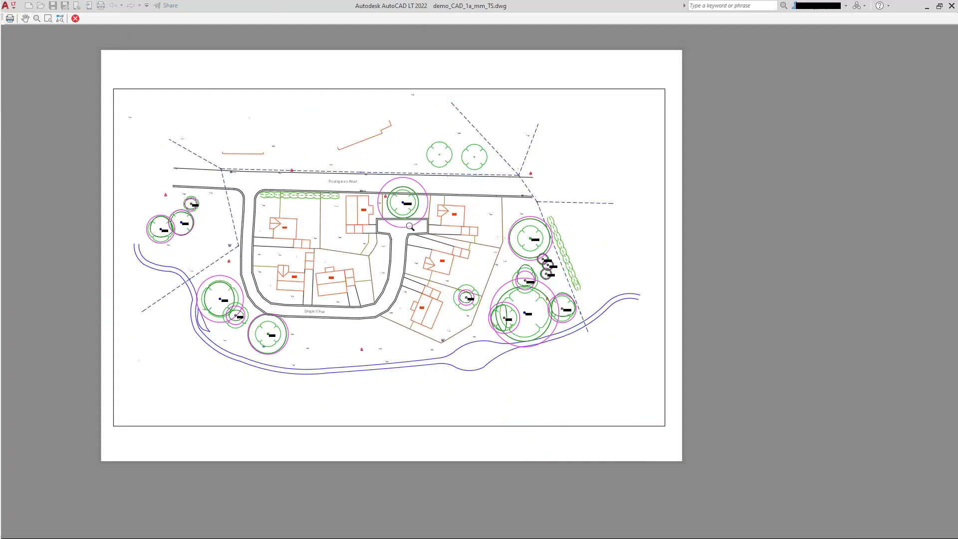
middle_drag(410, 227, 449, 231)
scroll(442, 207, up, 5)
scroll(443, 207, down, 5)
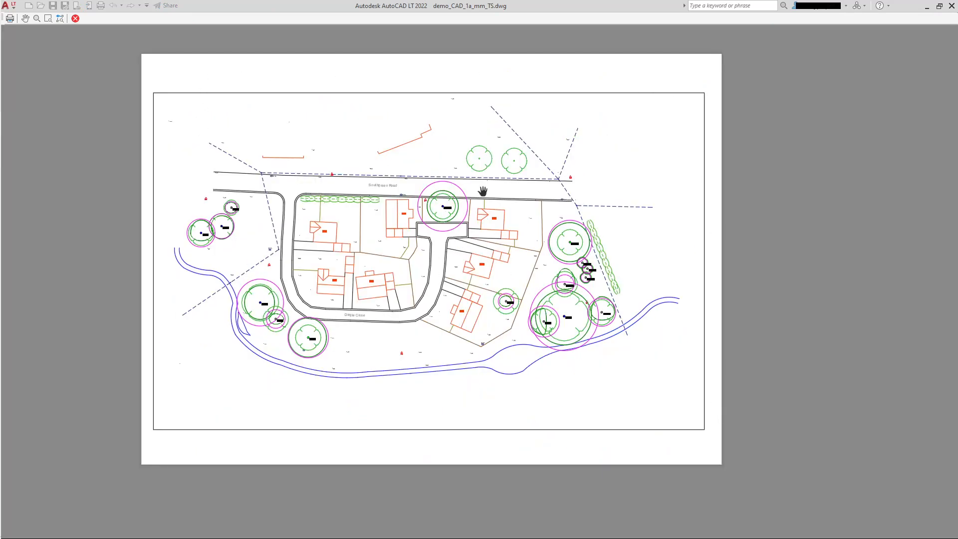
scroll(452, 198, up, 4)
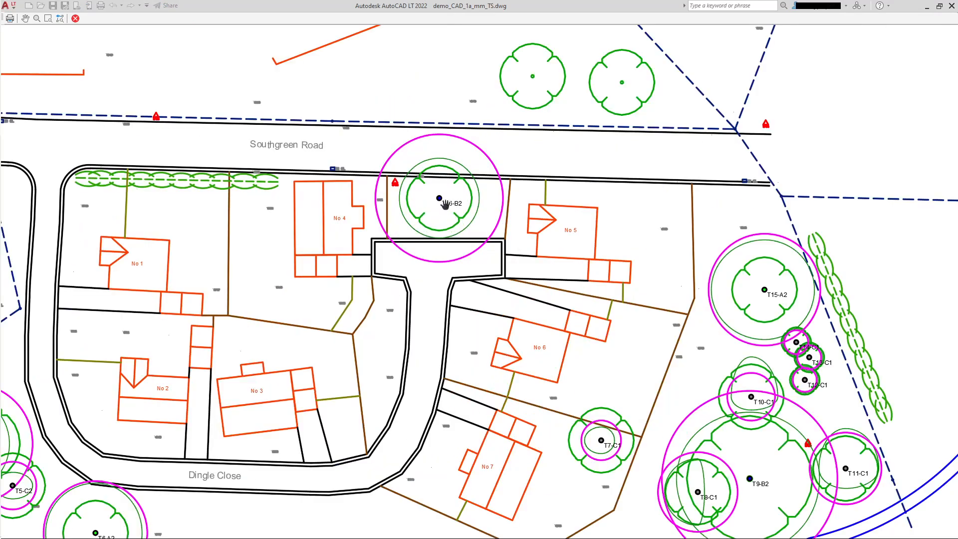
scroll(476, 219, down, 2)
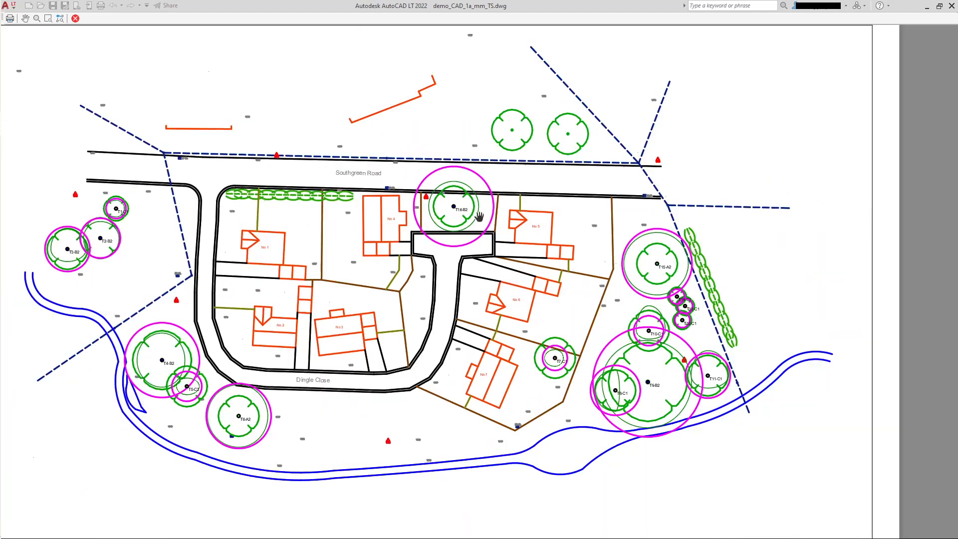
scroll(479, 216, down, 2)
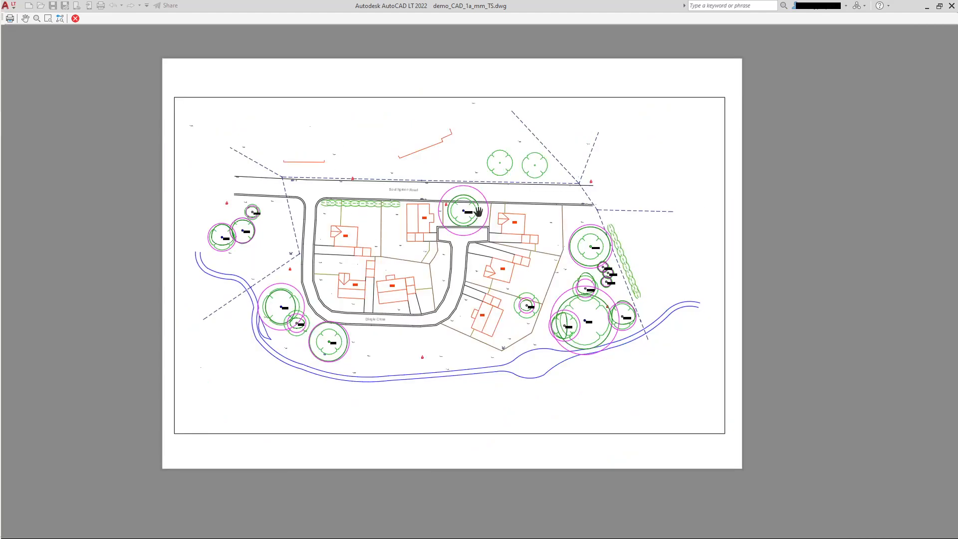
scroll(481, 245, up, 3)
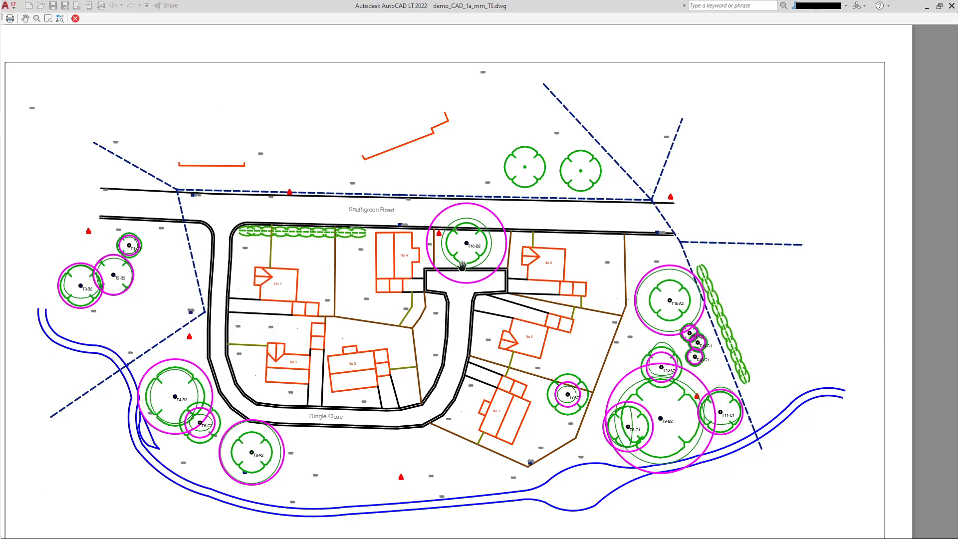
scroll(244, 293, down, 2)
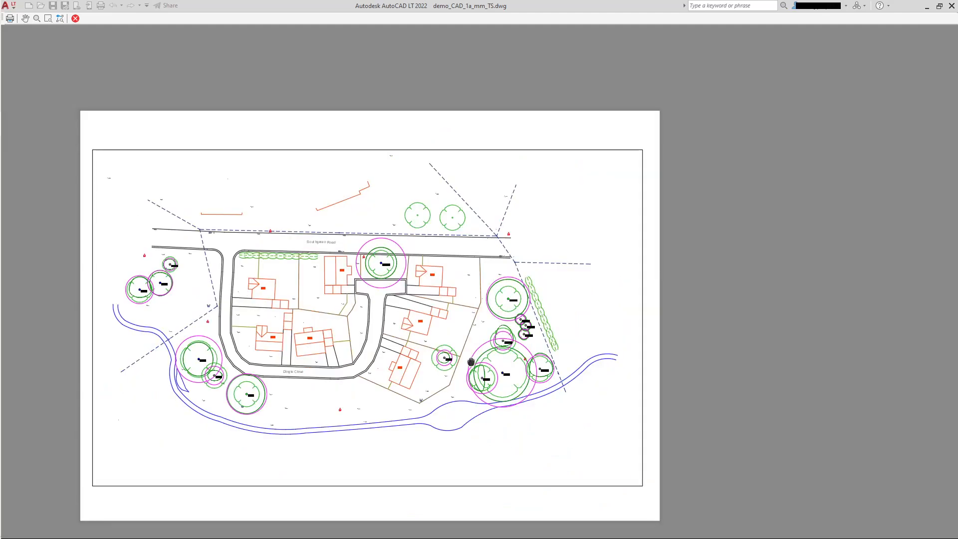
drag(471, 361, 516, 307)
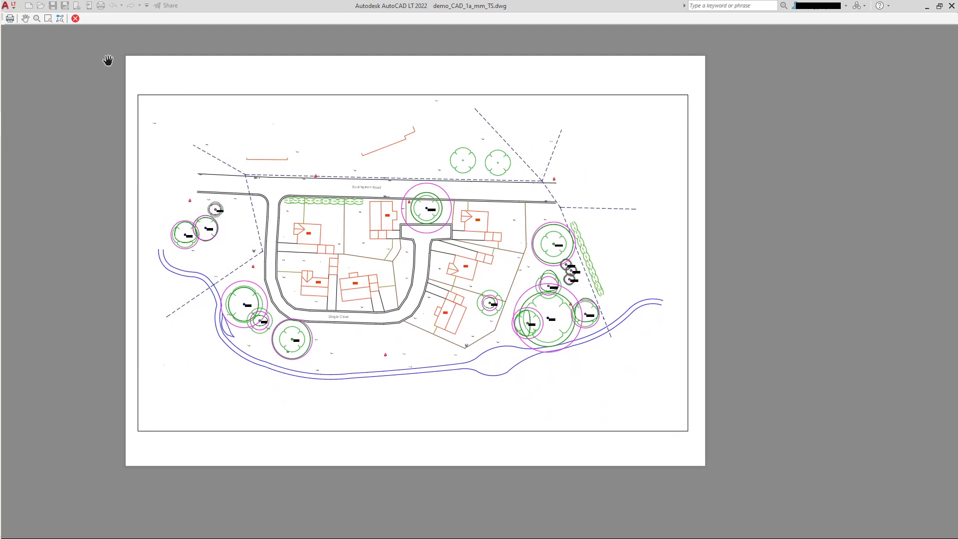
click(76, 18)
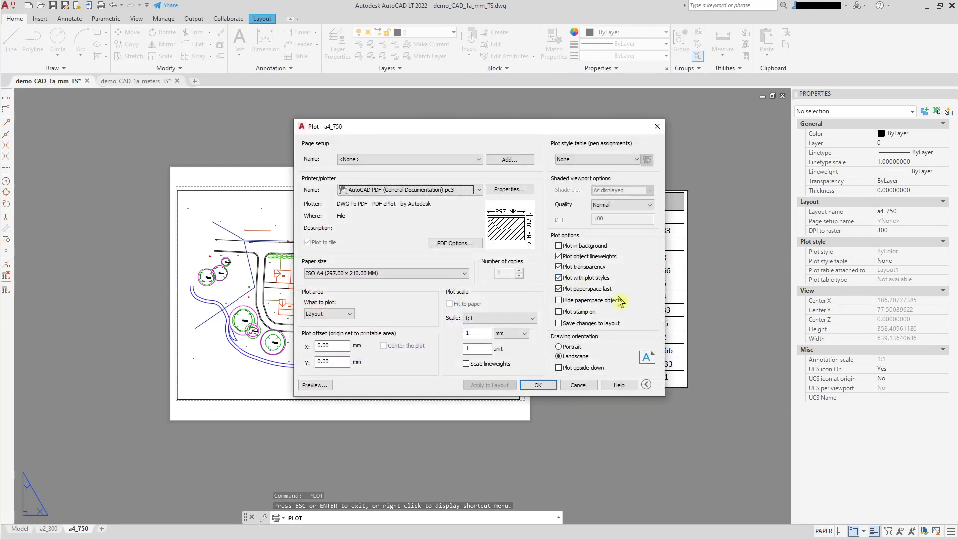
click(569, 386)
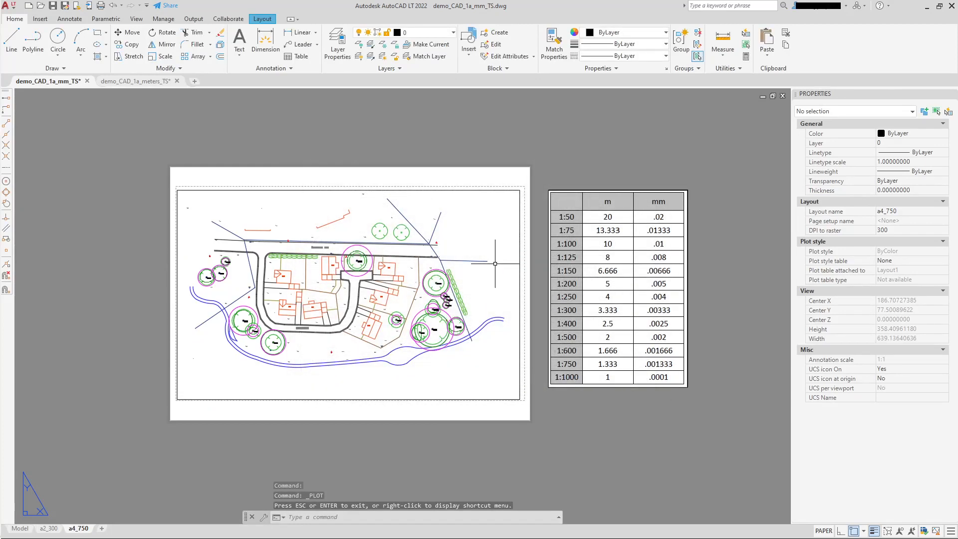
Change the zoom of the site plan inside the viewport to an arbitrary close-up, finishing in paper space.
click(521, 265)
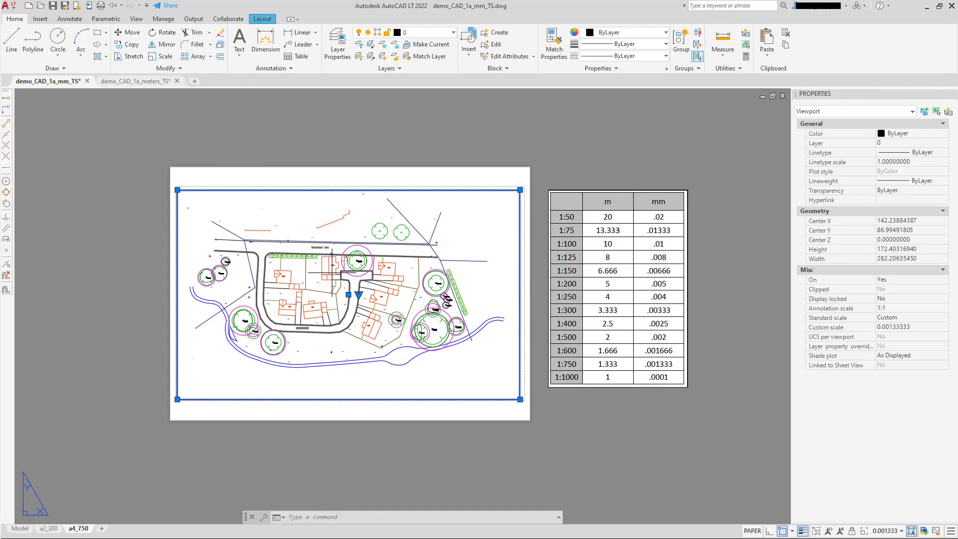
double_click(329, 269)
scroll(337, 271, down, 6)
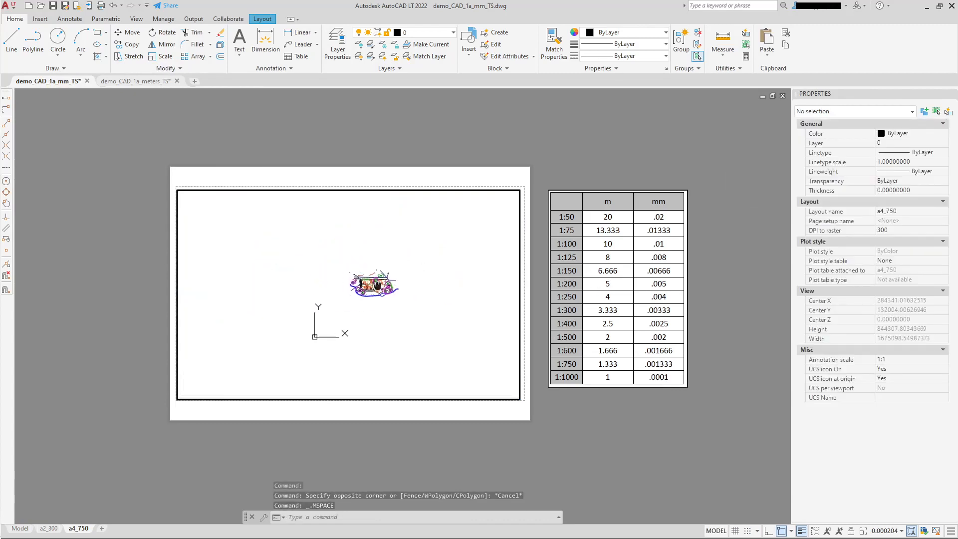
scroll(373, 285, up, 8)
scroll(372, 286, up, 10)
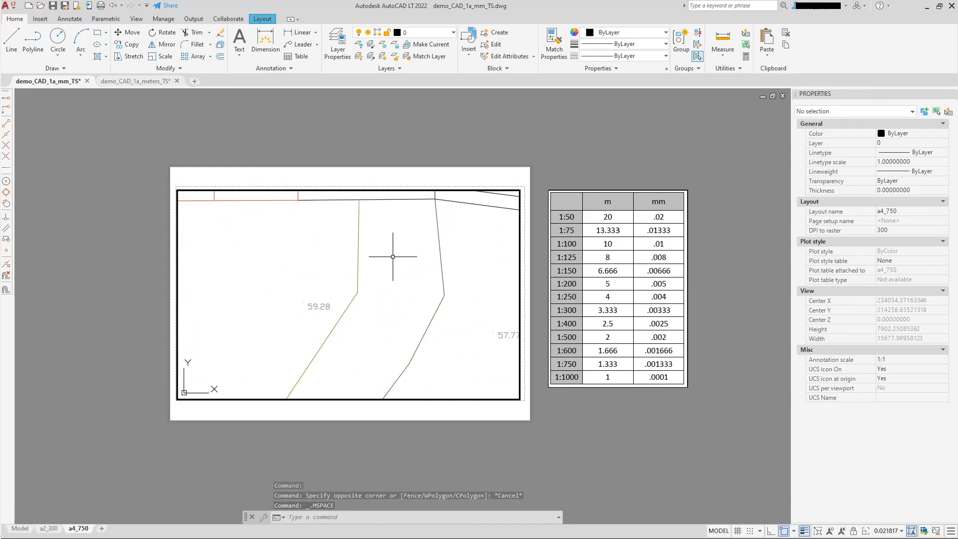
double_click(545, 182)
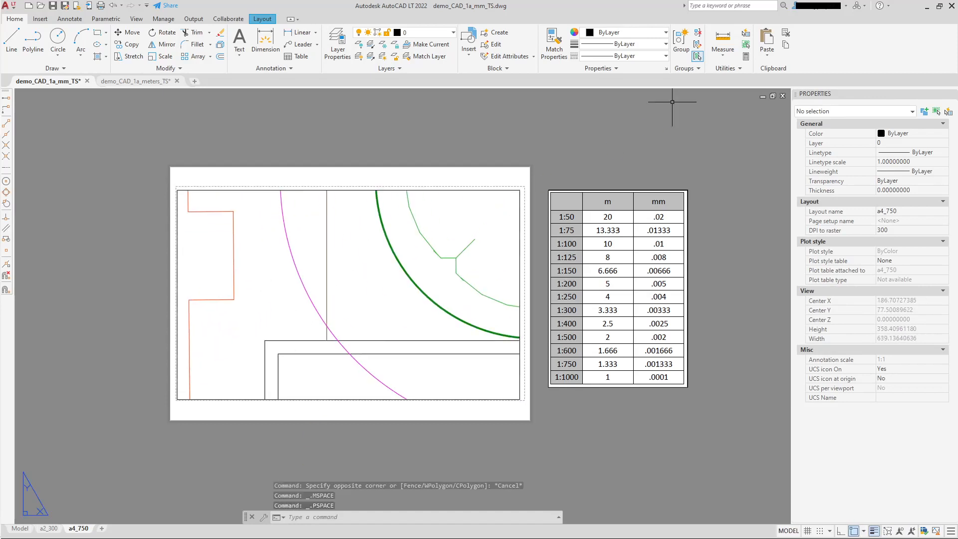
Try the standard scales 1:50 and 1:100 on the A4 viewport.
click(521, 213)
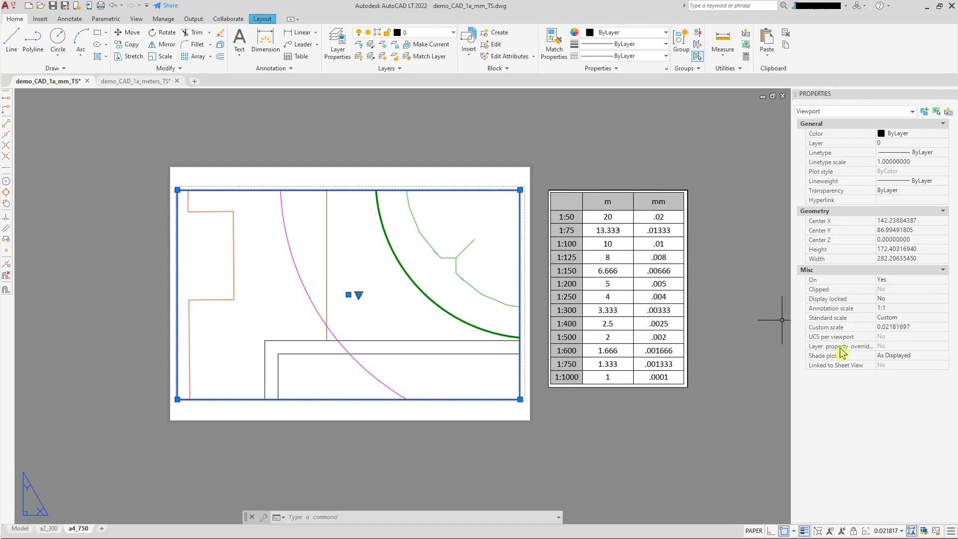
click(943, 318)
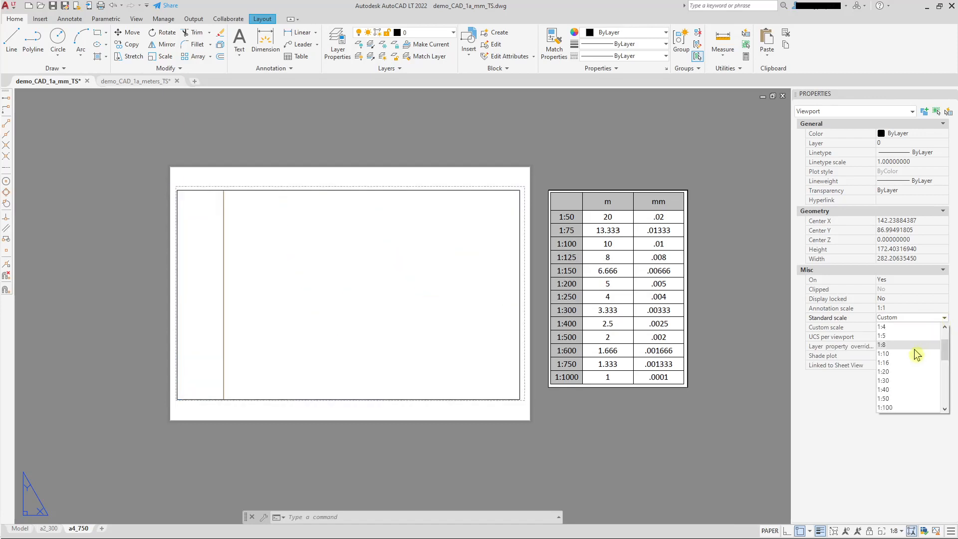
click(884, 399)
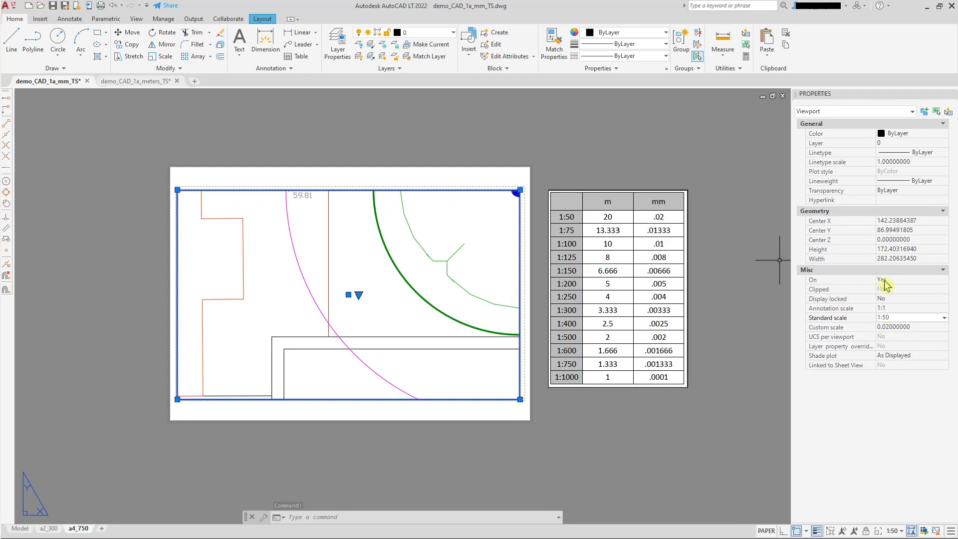
click(944, 317)
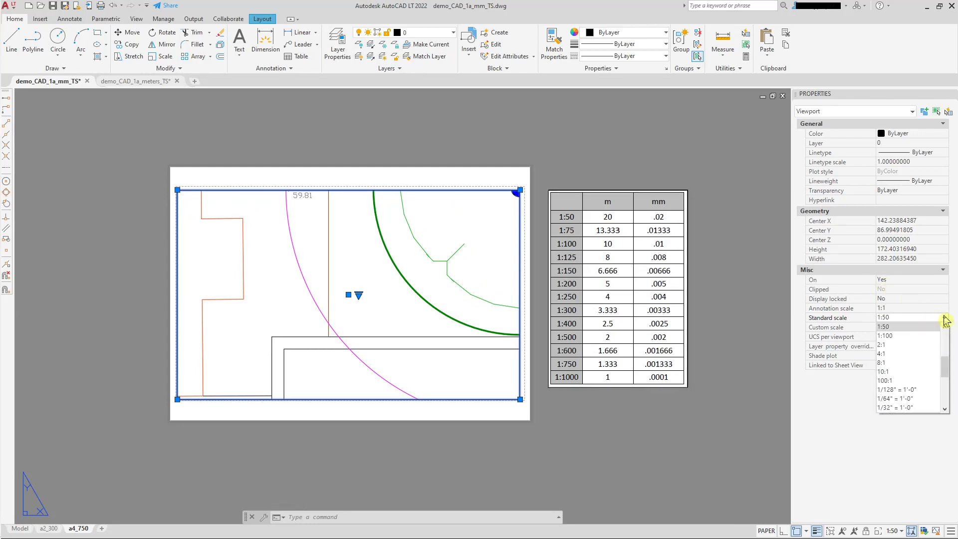
click(908, 339)
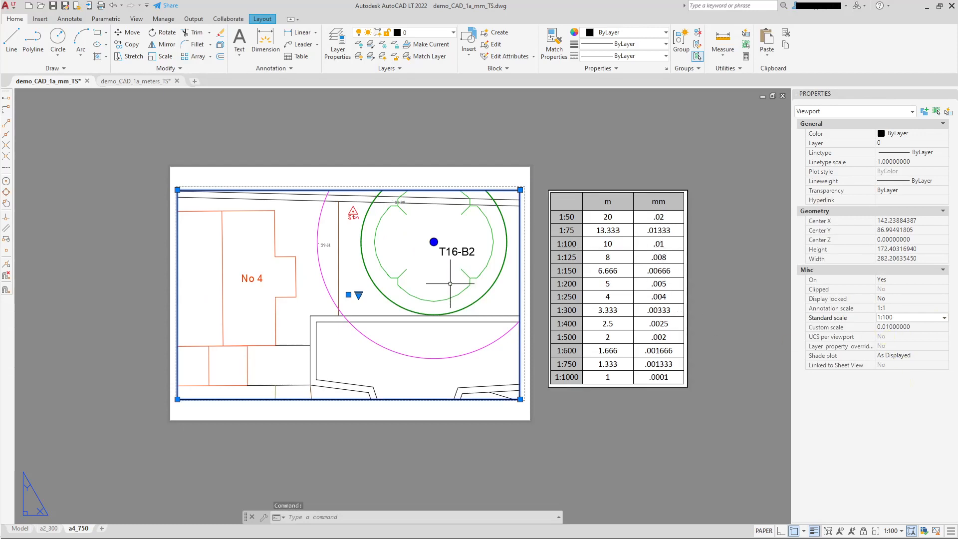
Zoom out the model inside the viewport until the whole site plan nearly fills it, and return to paper space.
scroll(379, 280, down, 2)
middle_drag(380, 280, 380, 258)
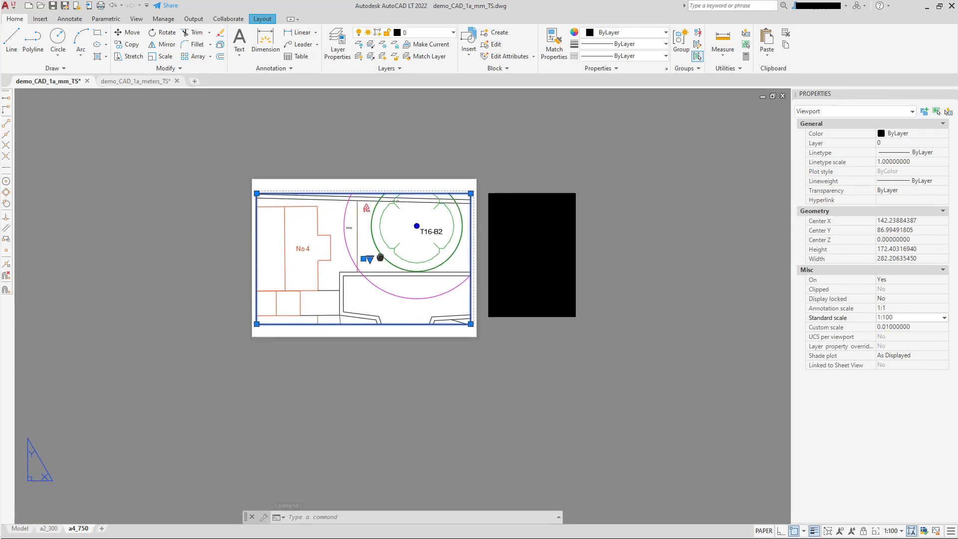
double_click(389, 241)
scroll(399, 242, down, 5)
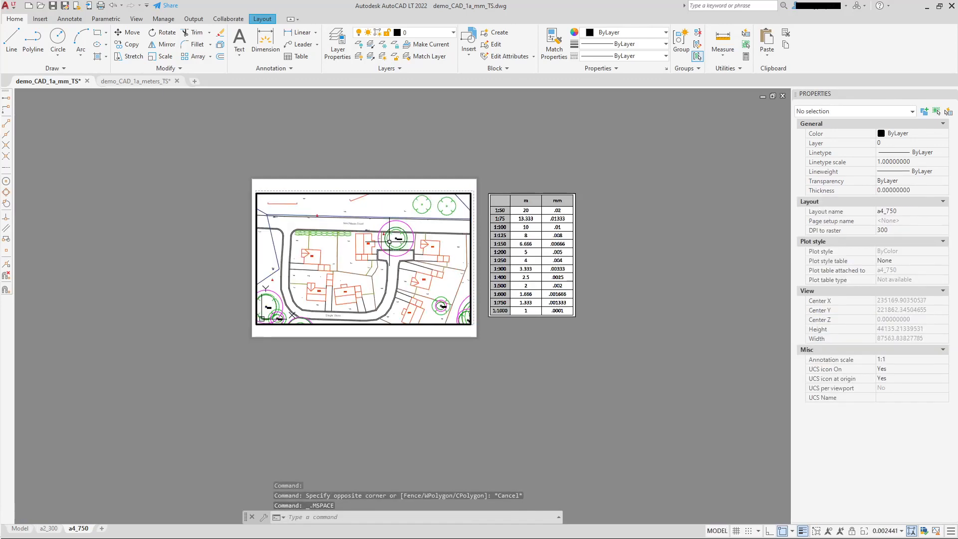
double_click(624, 369)
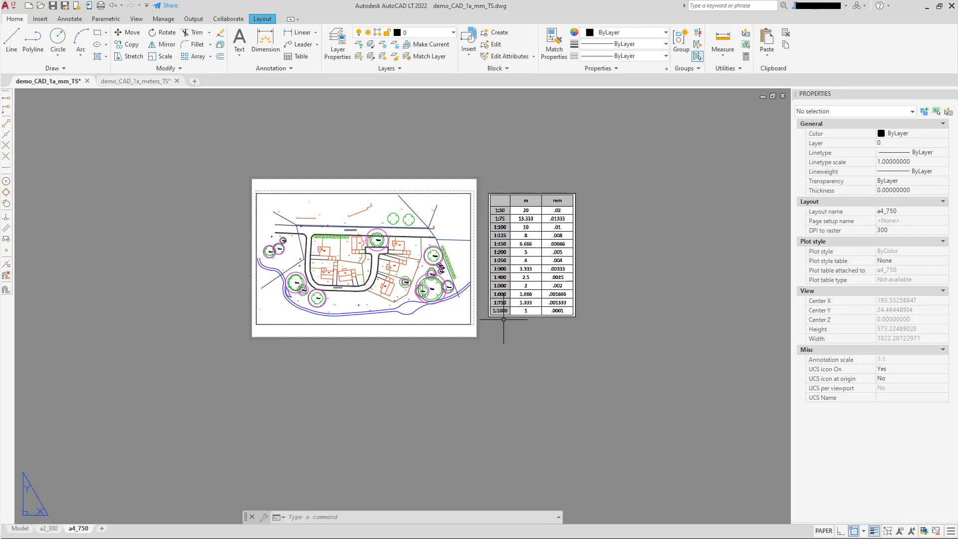
scroll(611, 265, up, 3)
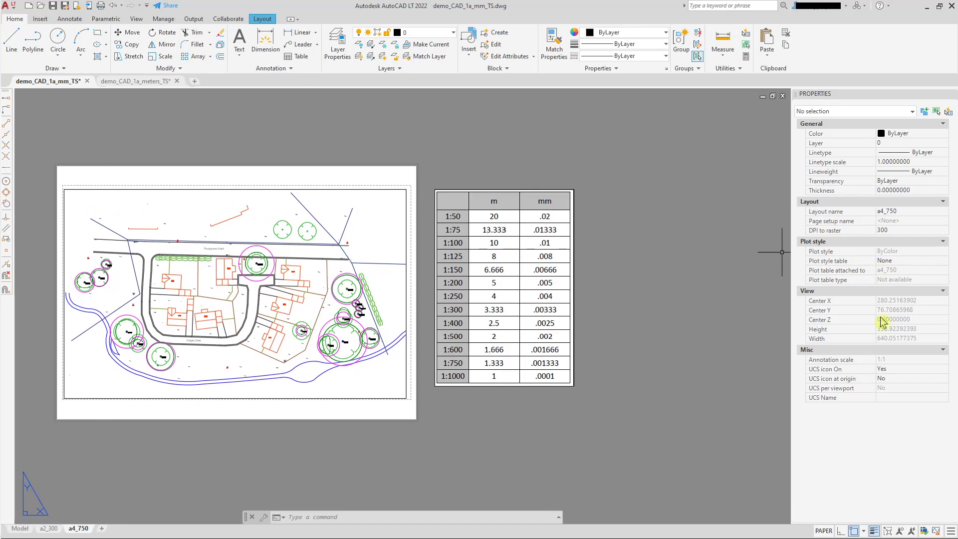
Select the viewport and compare its custom scale with the millimetre values in the scale reference chart.
click(406, 215)
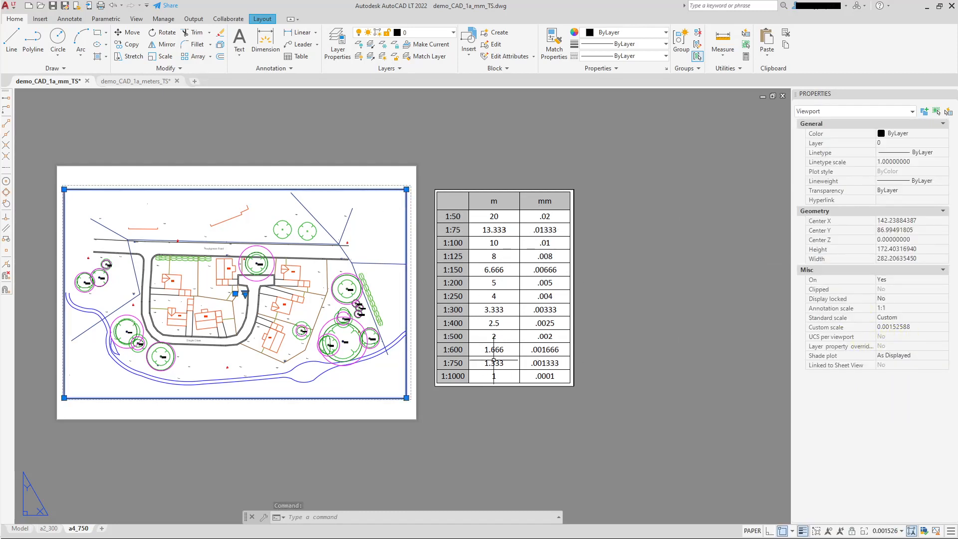
middle_drag(493, 360, 558, 362)
middle_drag(548, 413, 569, 418)
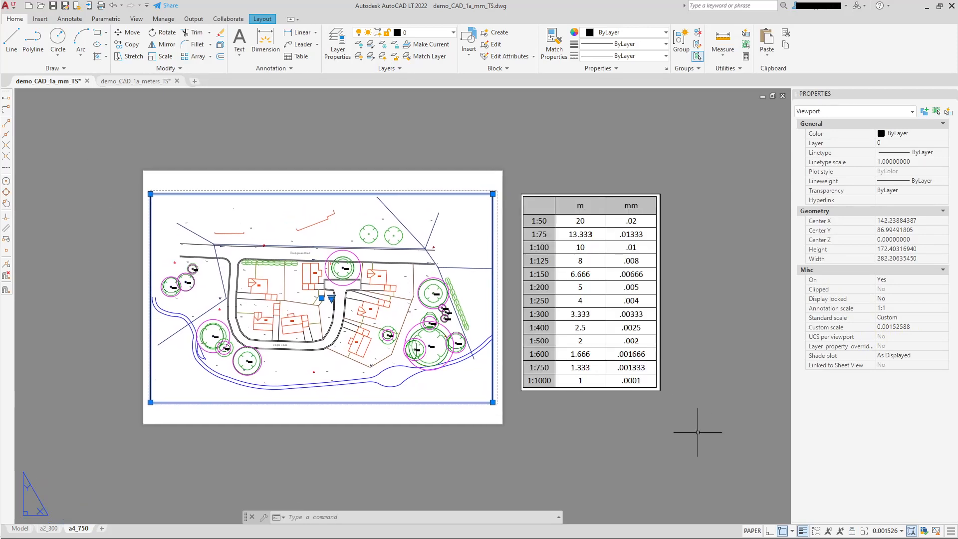
middle_drag(697, 432, 688, 433)
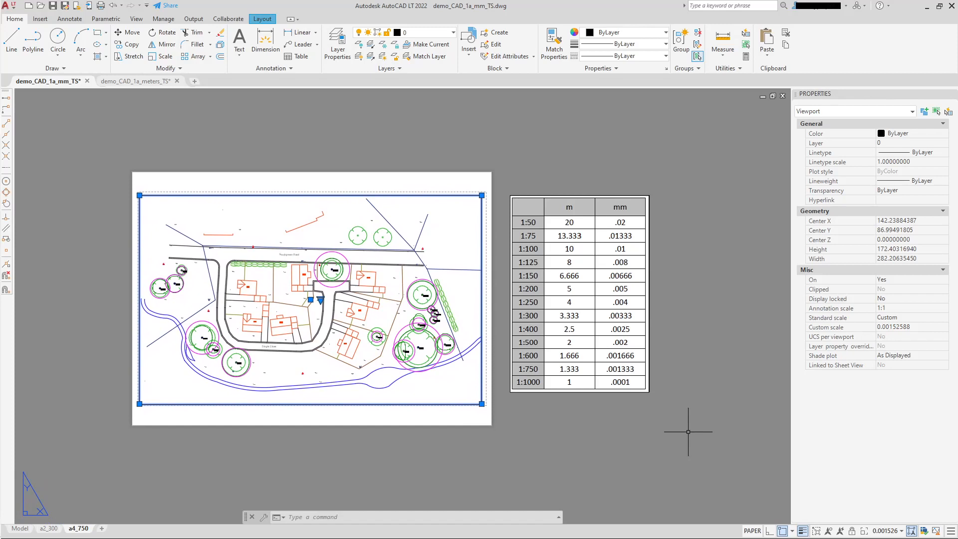